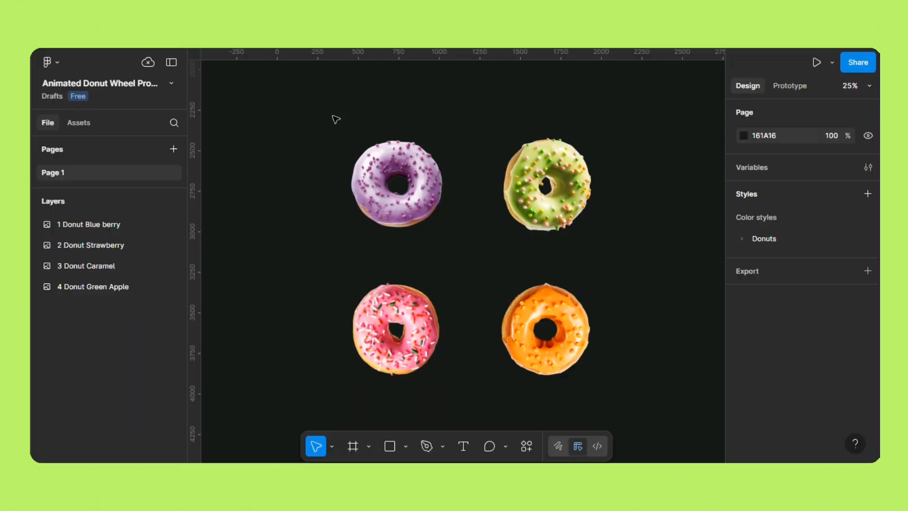
# Step: Create a 1440 × 1024 frame above the donut images and name it 1 donut
pyautogui.moveTo(334, 118); pyautogui.dragTo(598, 371)
pyautogui.press('f')
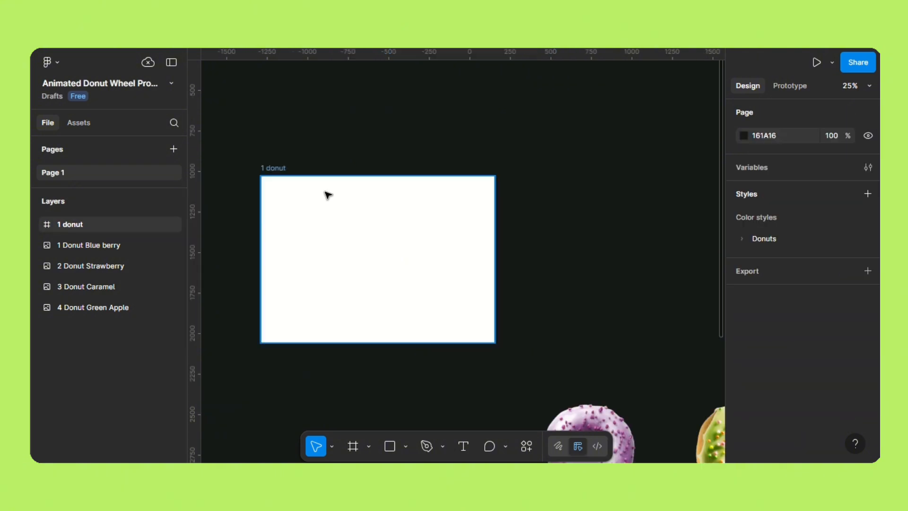
# Step: Draw a rectangle beside the 1 donut frame, matching its 1024 height, and set its width to 1440
pyautogui.moveTo(326, 194); pyautogui.dragTo(234, 194)
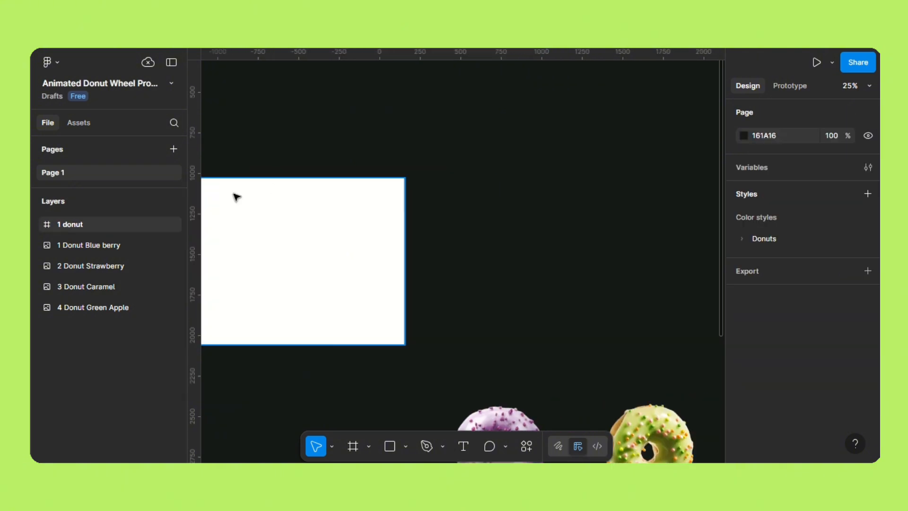
pyautogui.press('r')
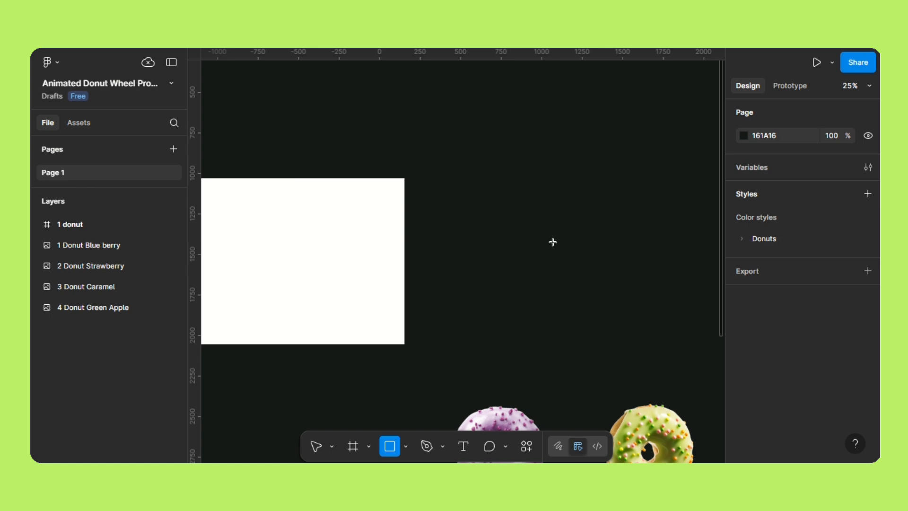
pyautogui.moveTo(429, 178); pyautogui.dragTo(591, 344)
pyautogui.click(771, 266)
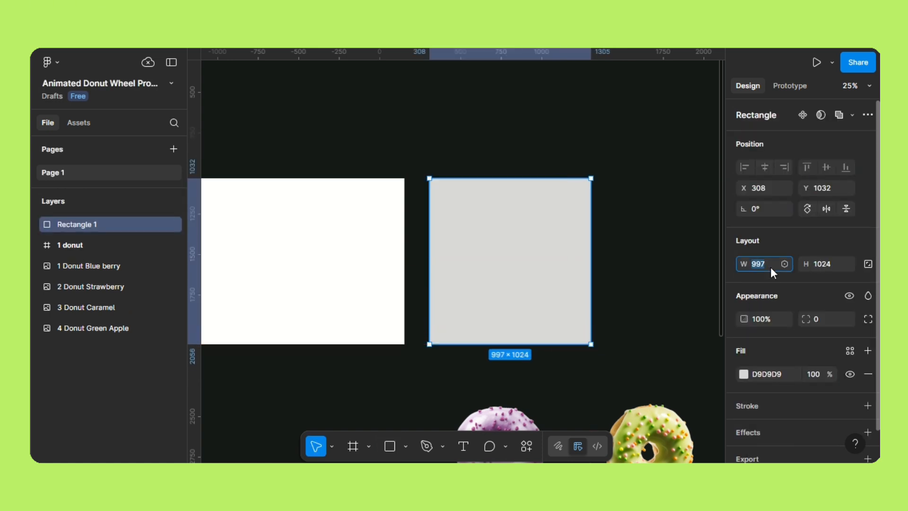
pyautogui.press('Escape')
pyautogui.click(766, 261)
pyautogui.write('1440')
pyautogui.press('Return')
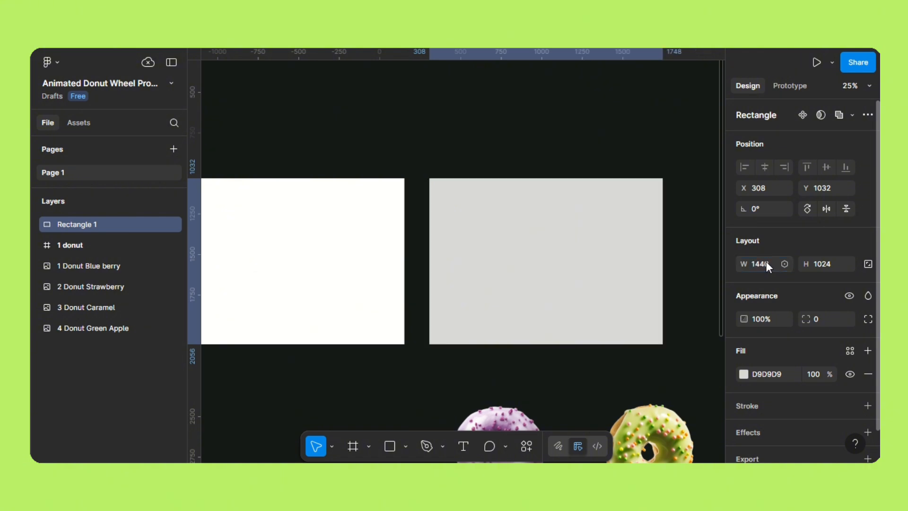
# Step: Rename the new rectangle's layer as blue berry
pyautogui.doubleClick(75, 228)
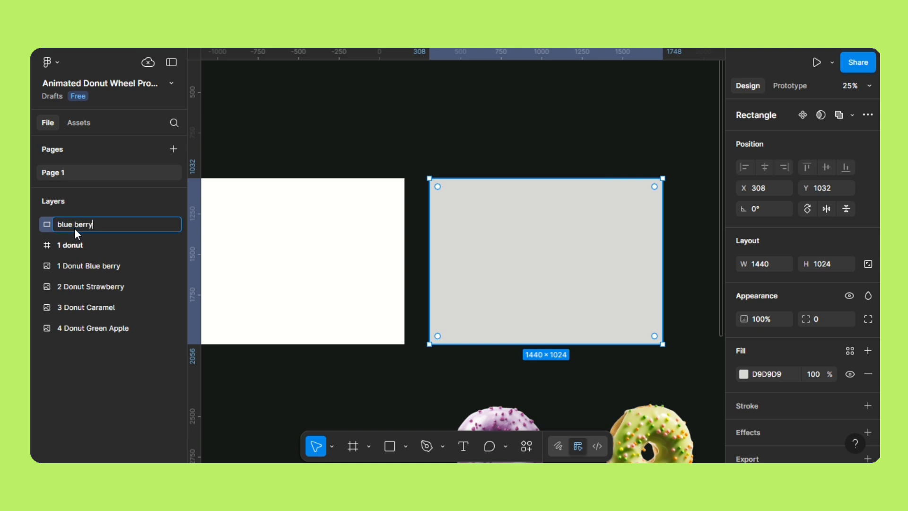
pyautogui.click(343, 186)
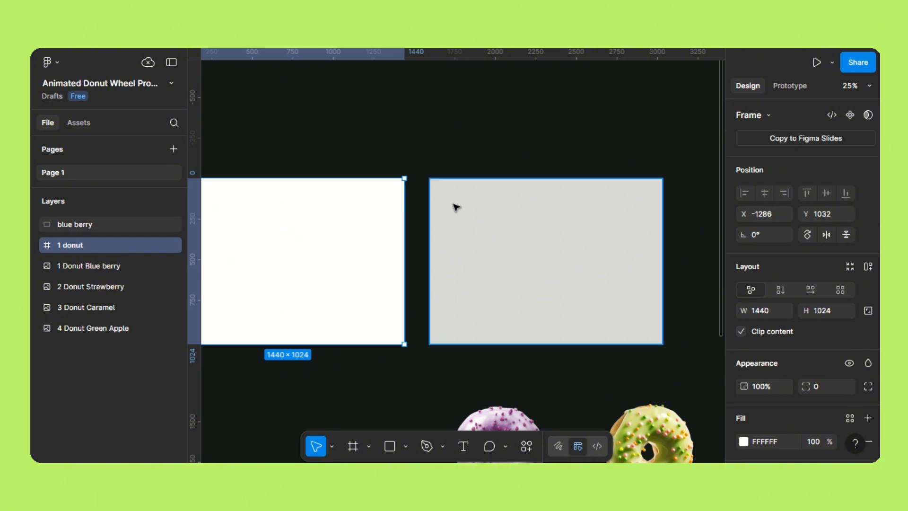
# Step: Change the blue berry rectangle's solid fill to a dark purple, 7B2D80
pyautogui.click(456, 207)
pyautogui.moveTo(489, 162); pyautogui.dragTo(306, 169)
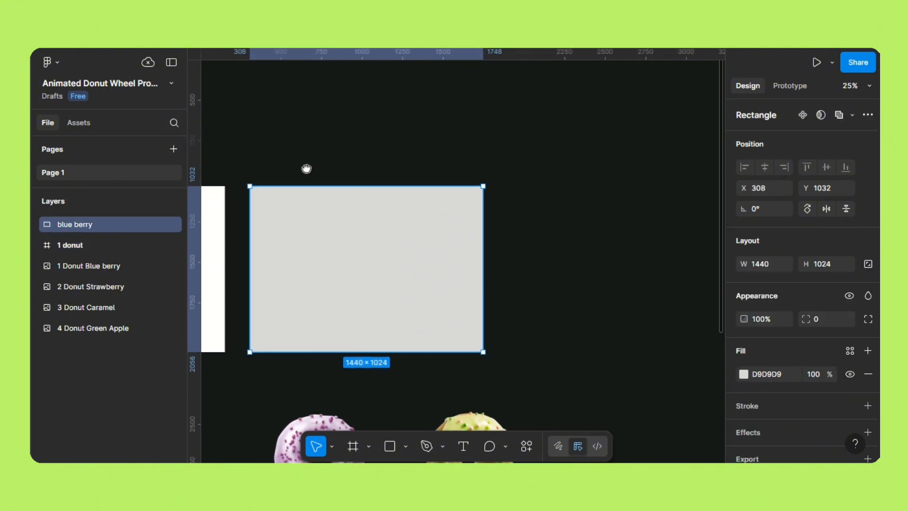
pyautogui.click(744, 373)
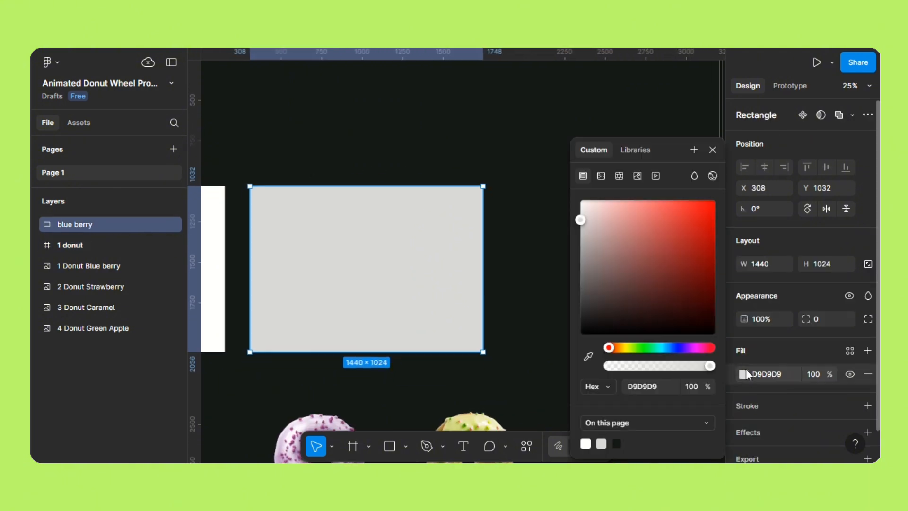
pyautogui.click(684, 348)
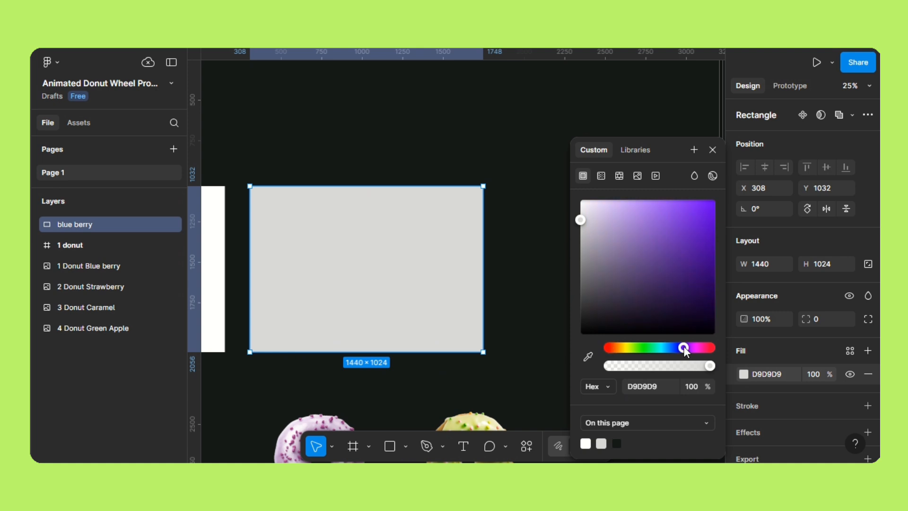
pyautogui.click(694, 349)
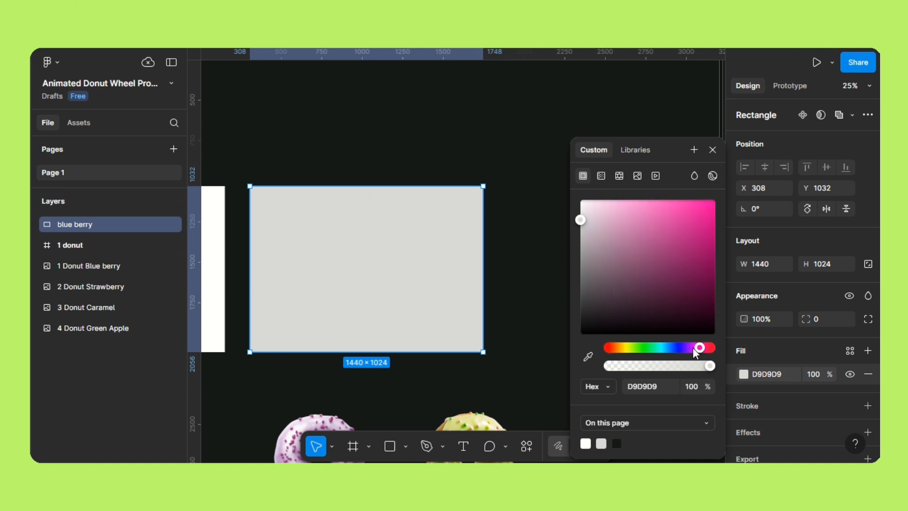
pyautogui.click(692, 349)
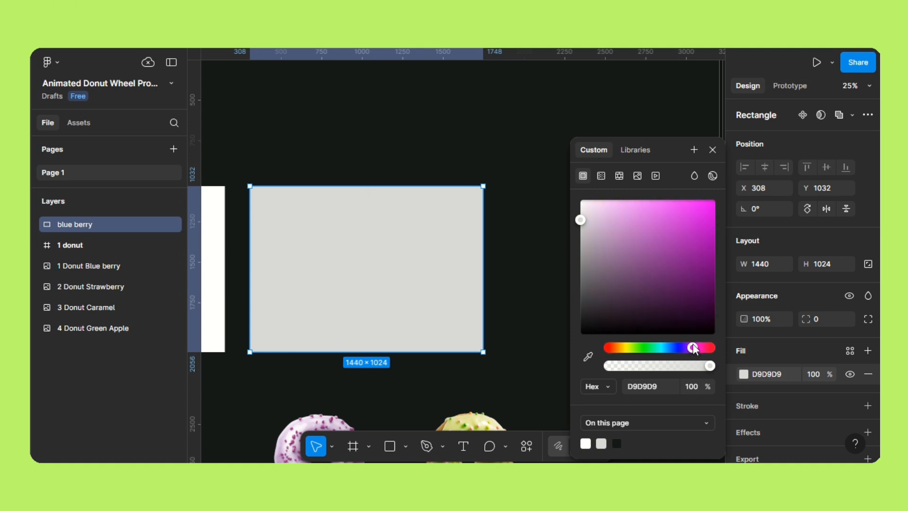
pyautogui.click(668, 267)
# Step: Convert the purple fill to a radial gradient and set its 100% stop to light purple D283D7
pyautogui.click(601, 176)
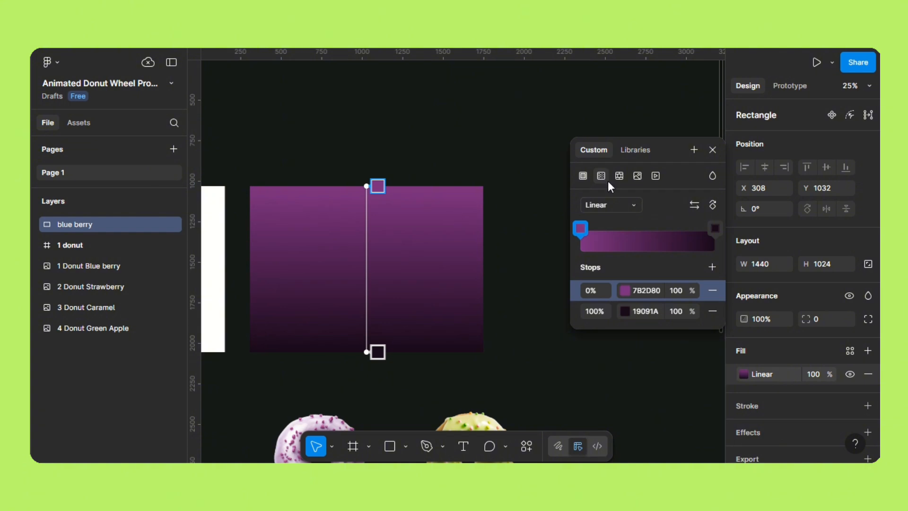
pyautogui.click(614, 208)
pyautogui.click(615, 216)
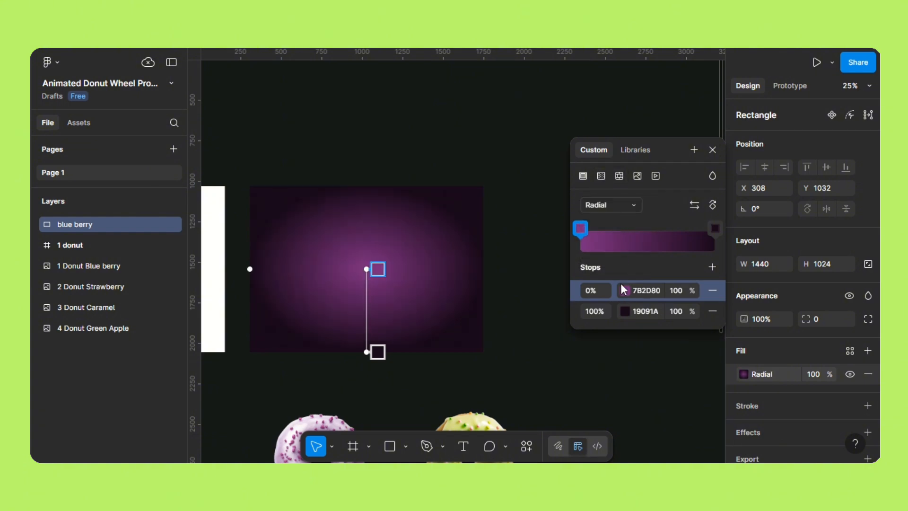
pyautogui.click(625, 312)
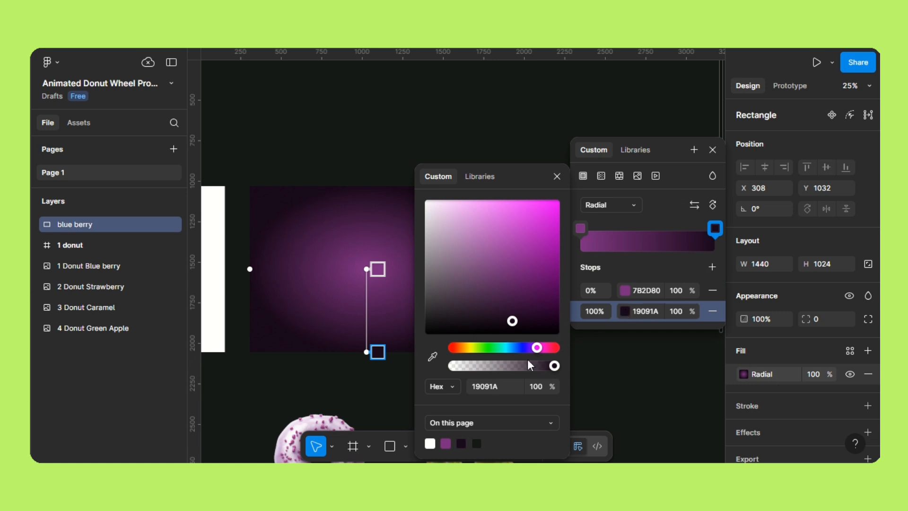
pyautogui.moveTo(495, 249); pyautogui.dragTo(478, 226)
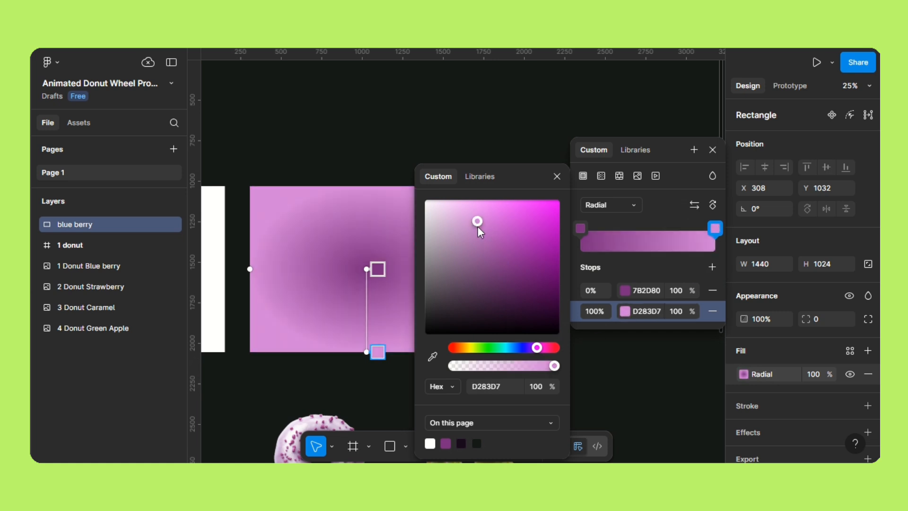
pyautogui.click(558, 175)
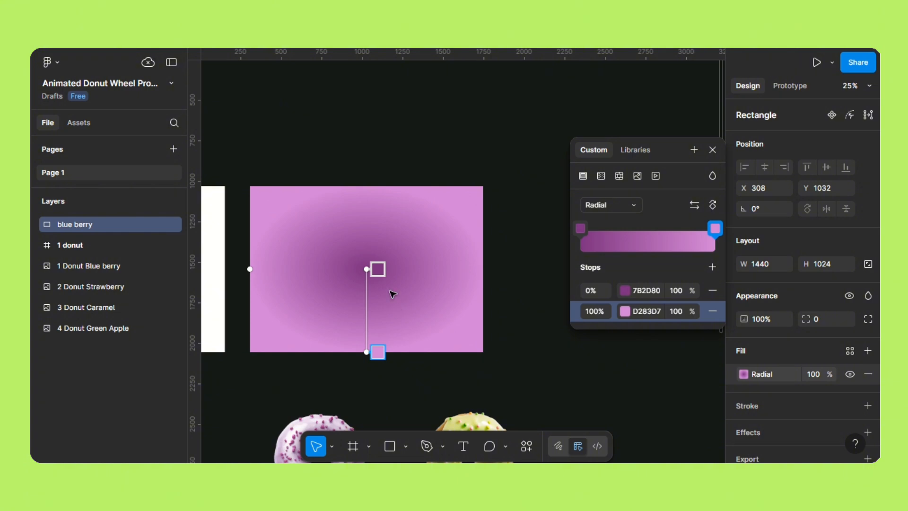
# Step: Swap the gradient's stop colours and place its light centre midway on the rectangle's right edge, with a horizontal handle reaching inward
pyautogui.moveTo(364, 268); pyautogui.dragTo(350, 269)
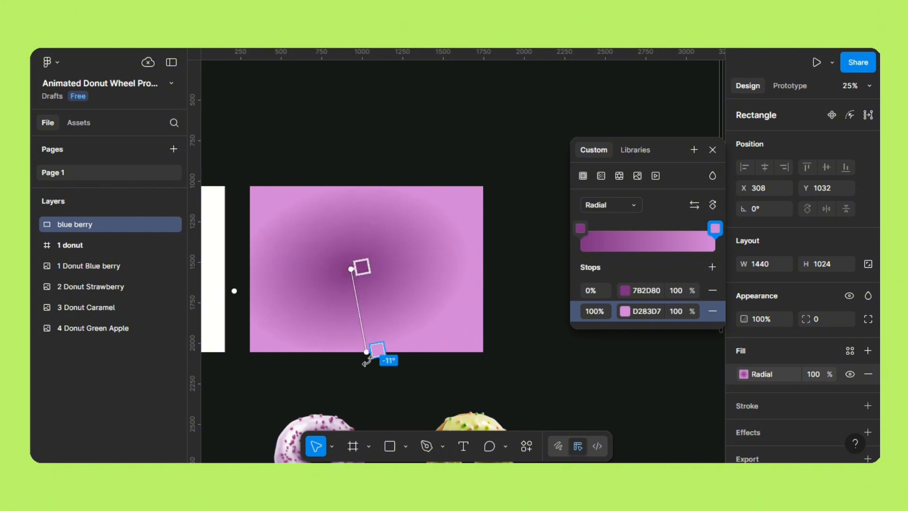
pyautogui.click(699, 205)
pyautogui.moveTo(350, 273); pyautogui.dragTo(483, 246)
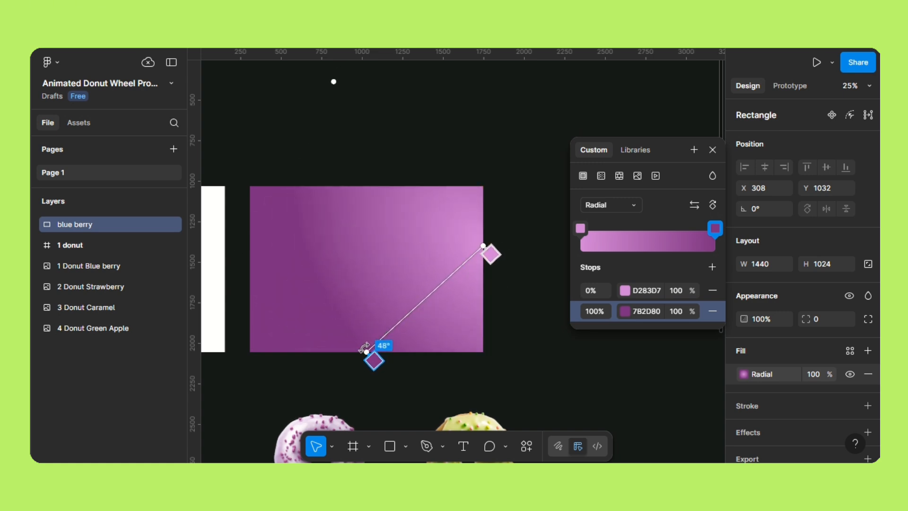
pyautogui.moveTo(367, 352); pyautogui.dragTo(395, 269)
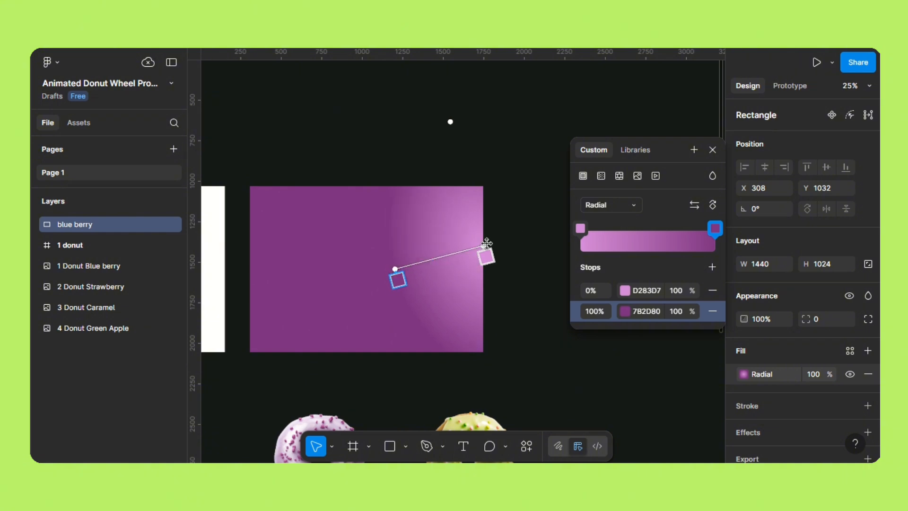
pyautogui.moveTo(477, 249); pyautogui.dragTo(481, 268)
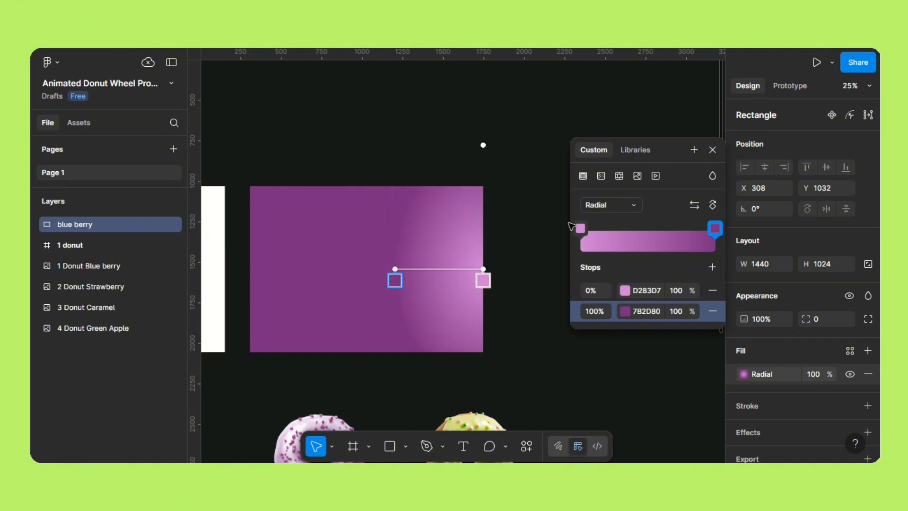
# Step: Set the gradient's 0% stop to BE5AC3 and finish editing the fill
pyautogui.click(625, 291)
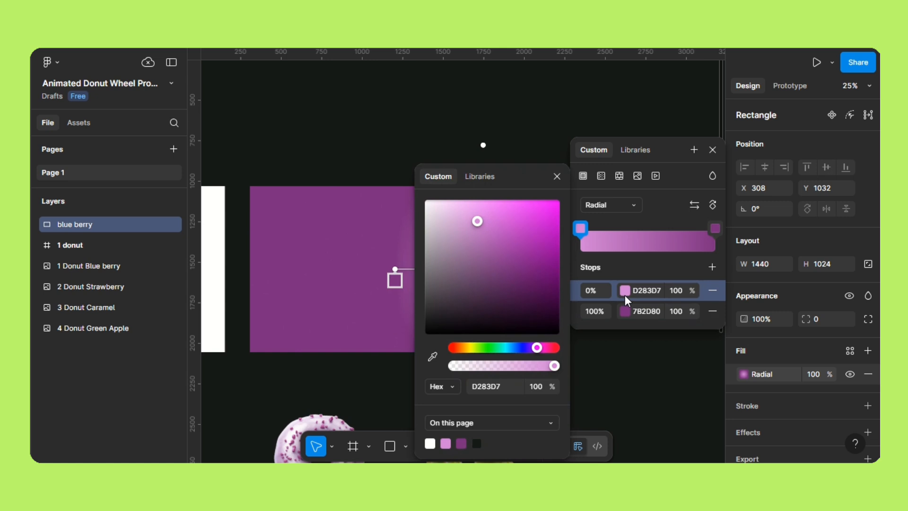
pyautogui.hscroll(5, 367, 257)
pyautogui.scroll(-1, 366, 257)
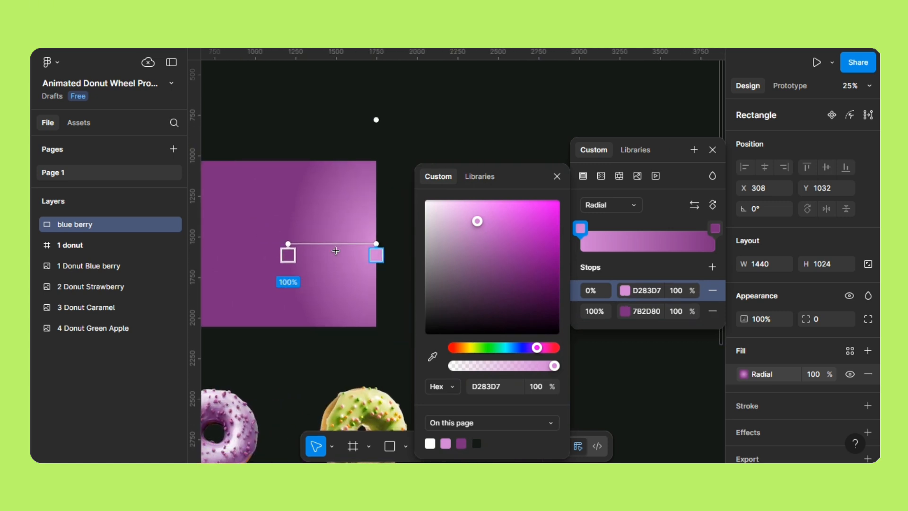
pyautogui.moveTo(479, 229); pyautogui.dragTo(501, 243)
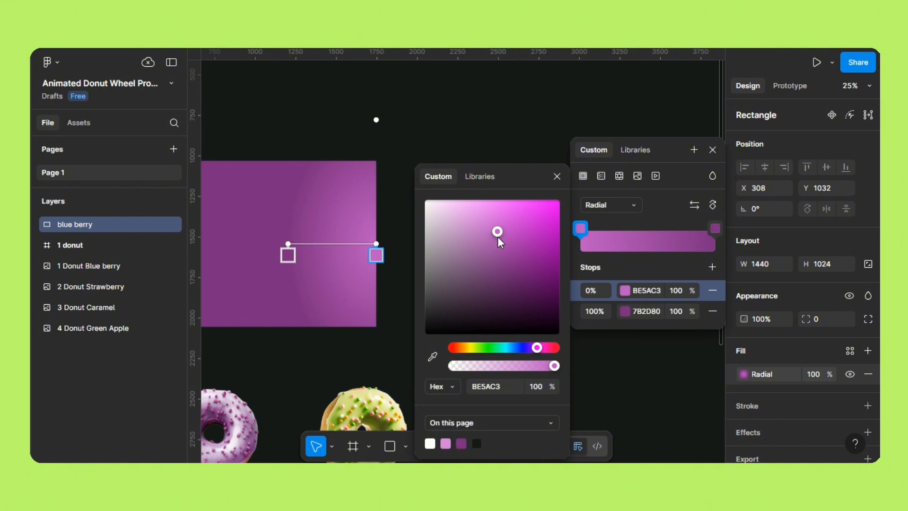
pyautogui.press('Escape')
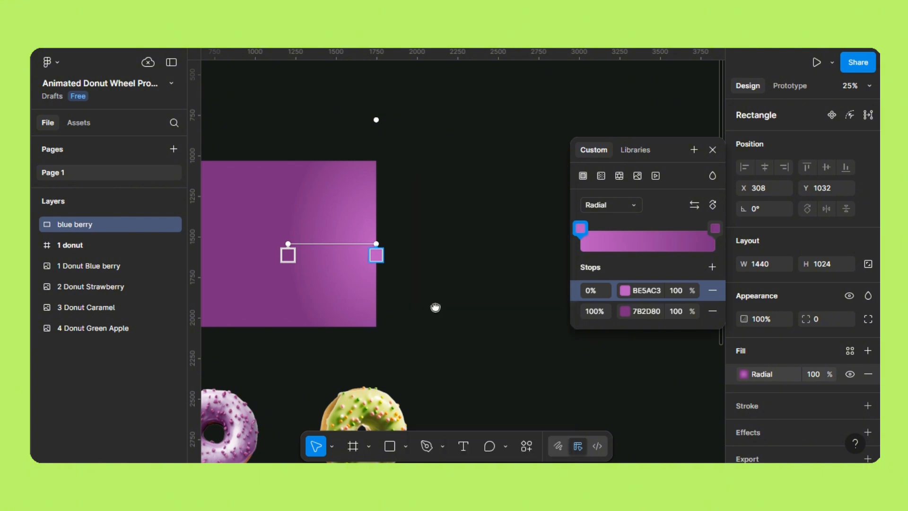
pyautogui.moveTo(435, 308); pyautogui.dragTo(564, 287)
pyautogui.click(712, 150)
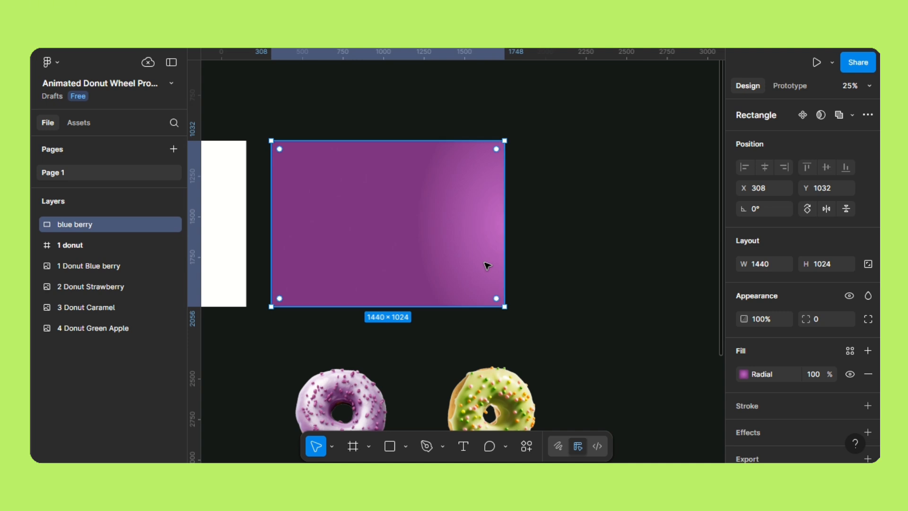
# Step: Save the rectangle's radial gradient fill as a colour style named youtube/purple
pyautogui.click(850, 351)
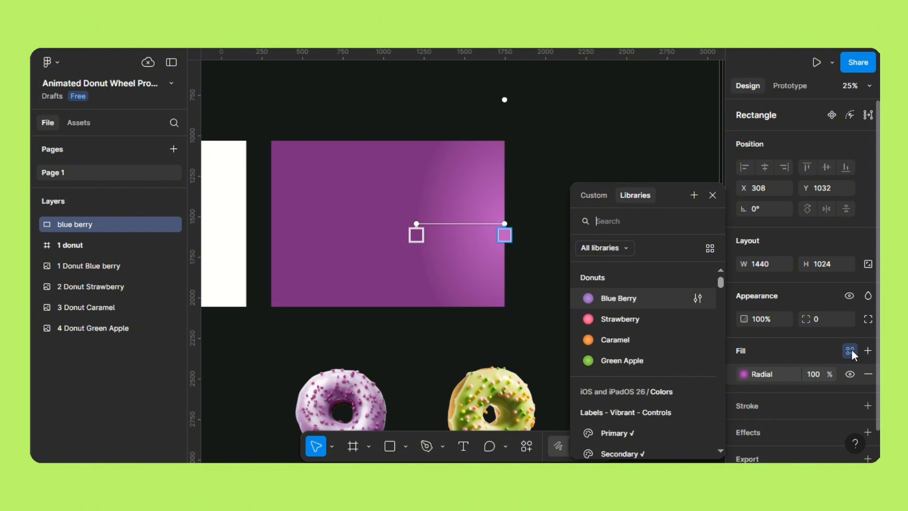
pyautogui.click(693, 196)
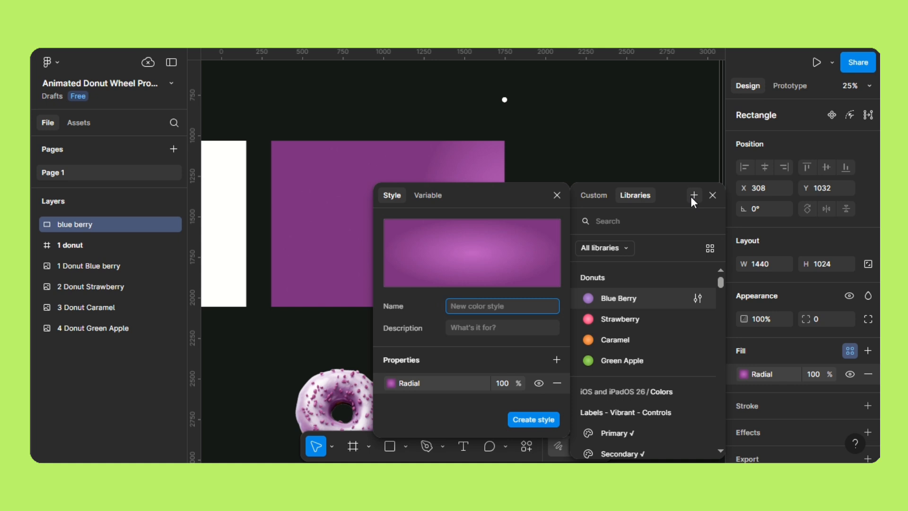
pyautogui.write('youtube/purple')
pyautogui.click(532, 419)
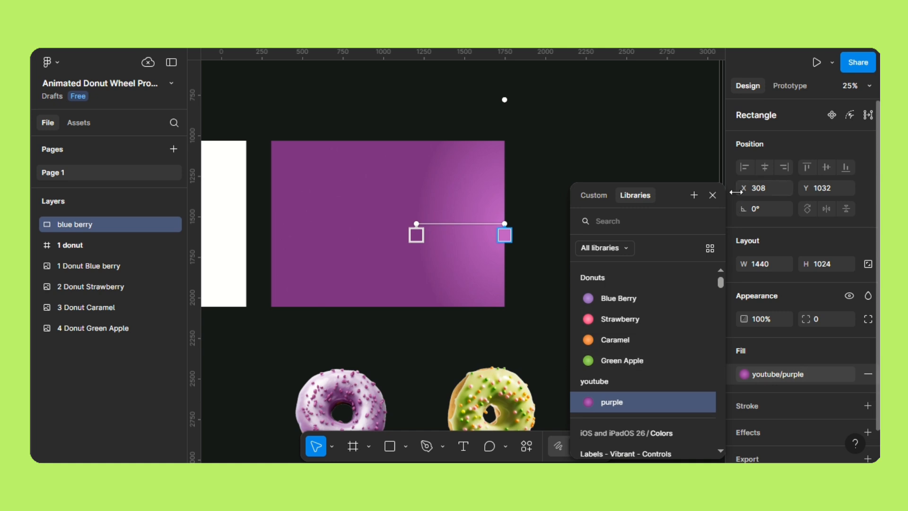
pyautogui.click(715, 194)
pyautogui.click(685, 211)
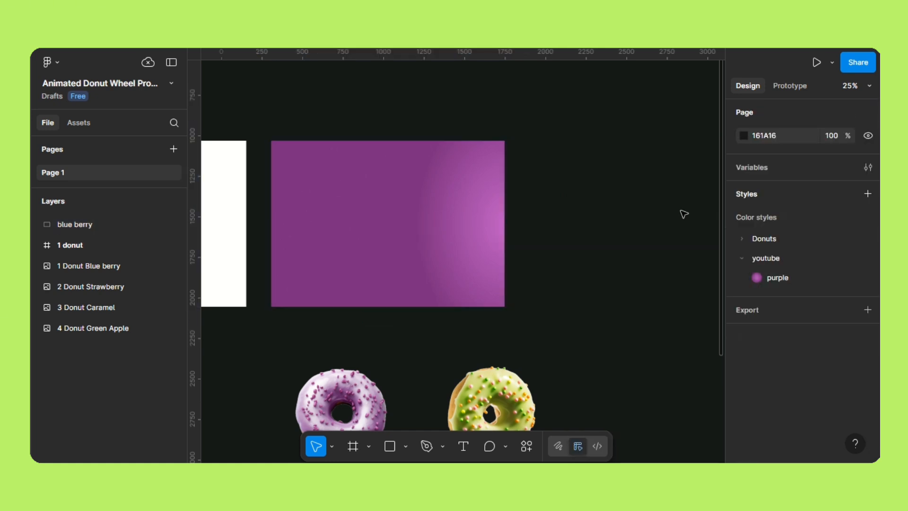
pyautogui.click(740, 257)
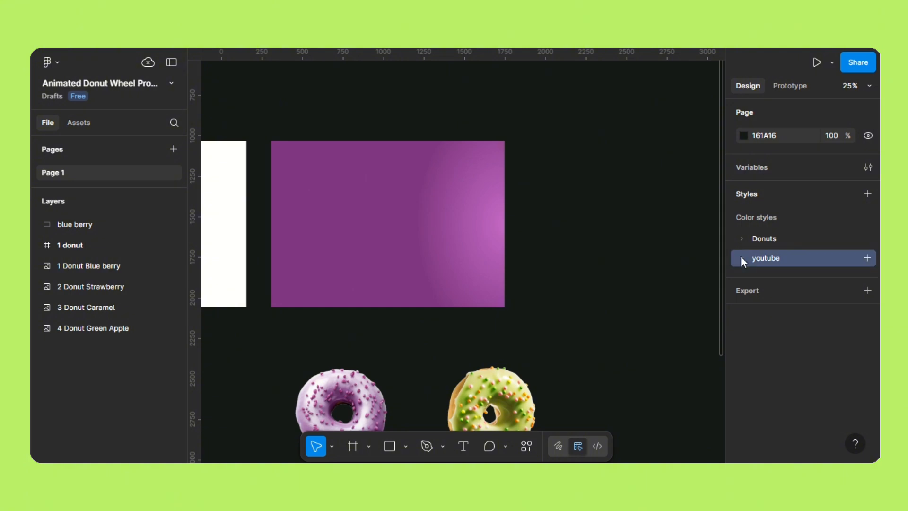
pyautogui.click(741, 256)
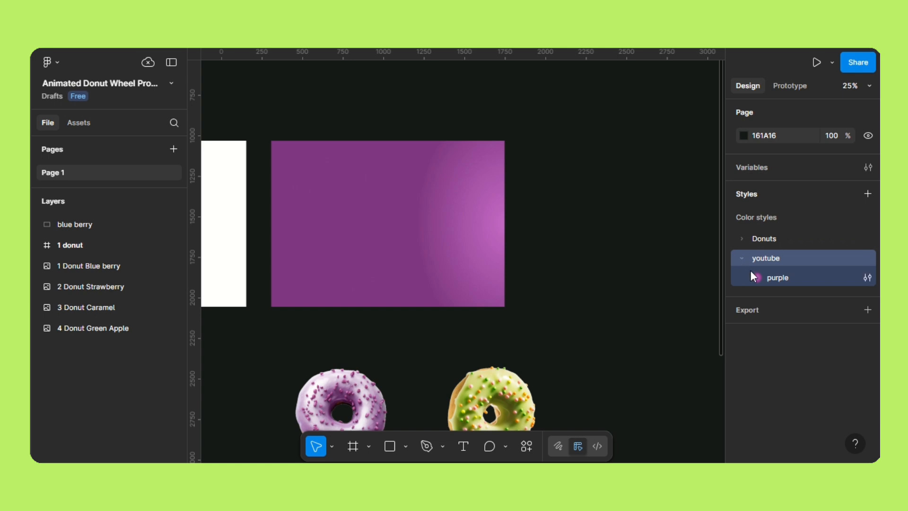
pyautogui.click(464, 271)
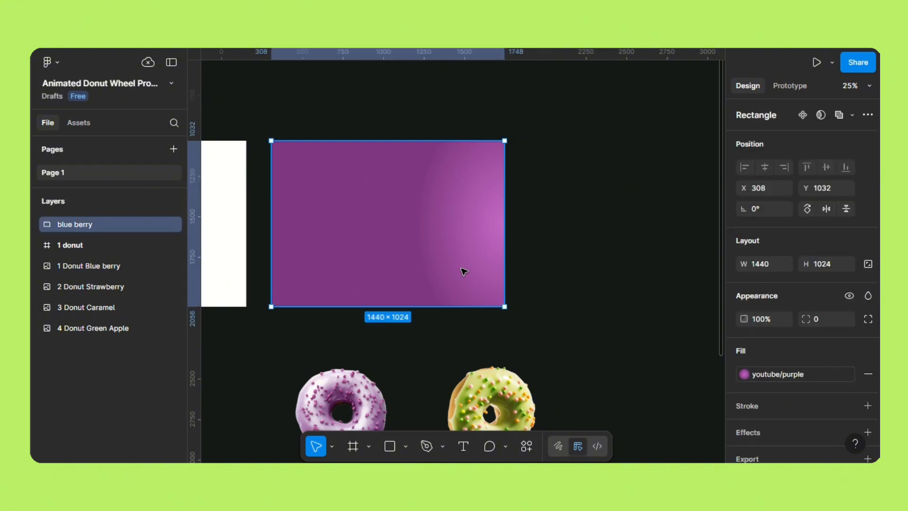
pyautogui.click(636, 274)
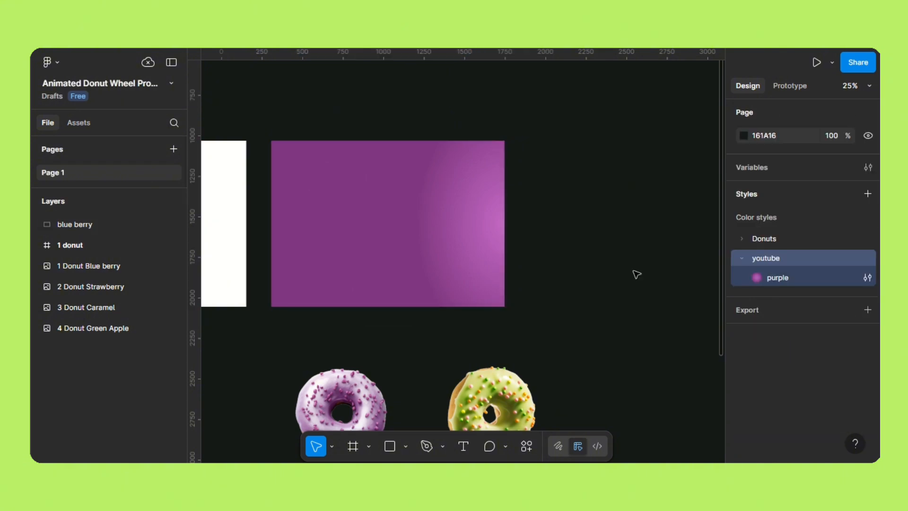
# Step: Duplicate the blue berry rectangle in place
pyautogui.click(464, 271)
pyautogui.hotkey('ctrl', 'd')
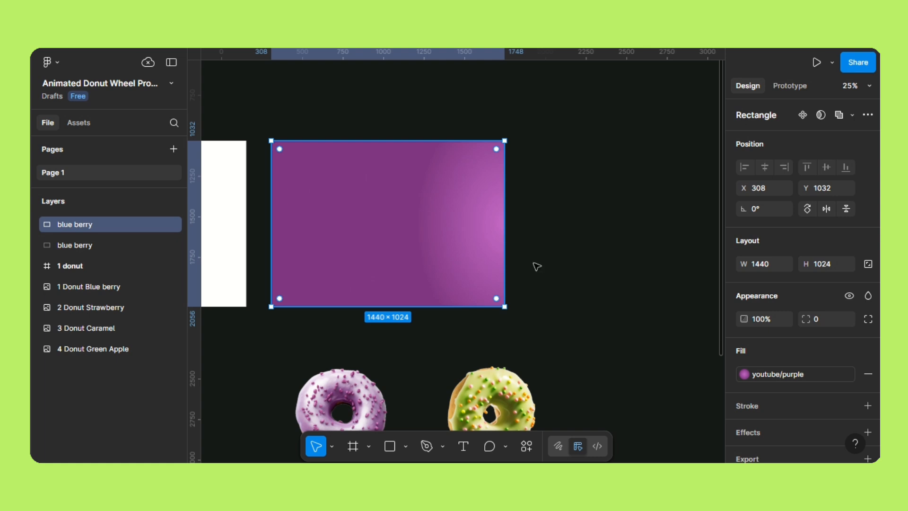
# Step: Place the duplicated rectangle at X 1860, Y 1032 beside the original and detach its youtube/purple fill style
pyautogui.moveTo(520, 264); pyautogui.dragTo(573, 268)
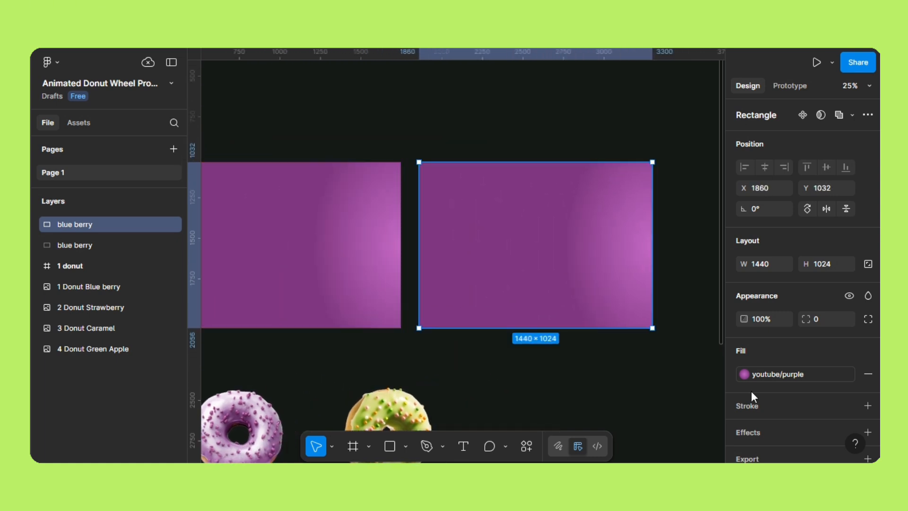
pyautogui.click(862, 372)
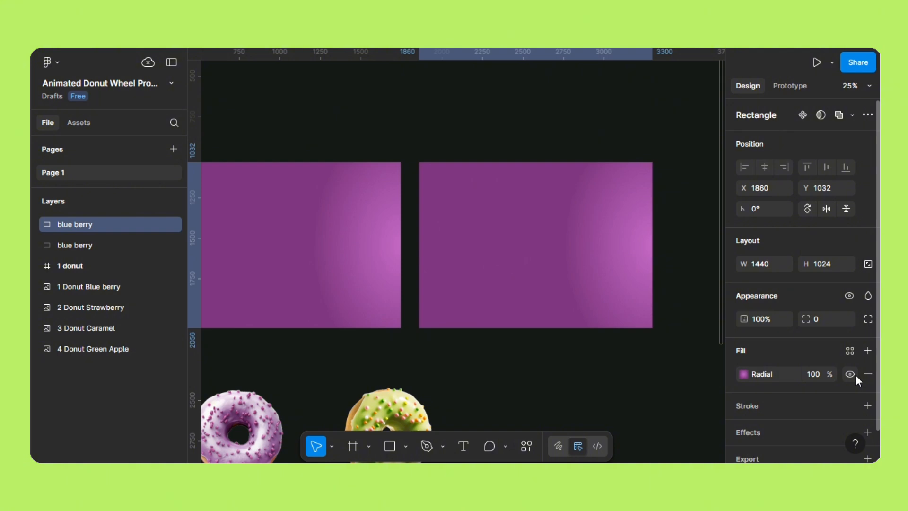
# Step: Set the 100% stop of the duplicate's radial gradient to green 38BF3D
pyautogui.click(745, 375)
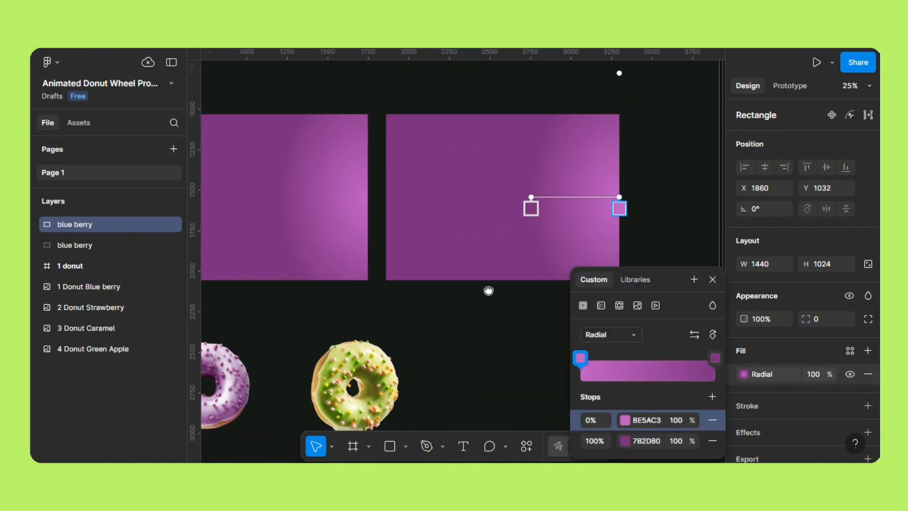
pyautogui.click(624, 441)
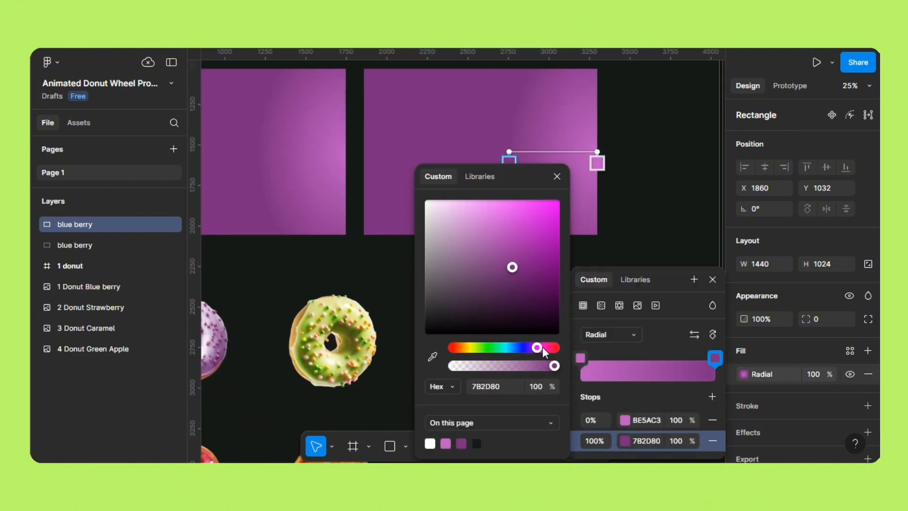
pyautogui.moveTo(474, 348); pyautogui.dragTo(472, 352)
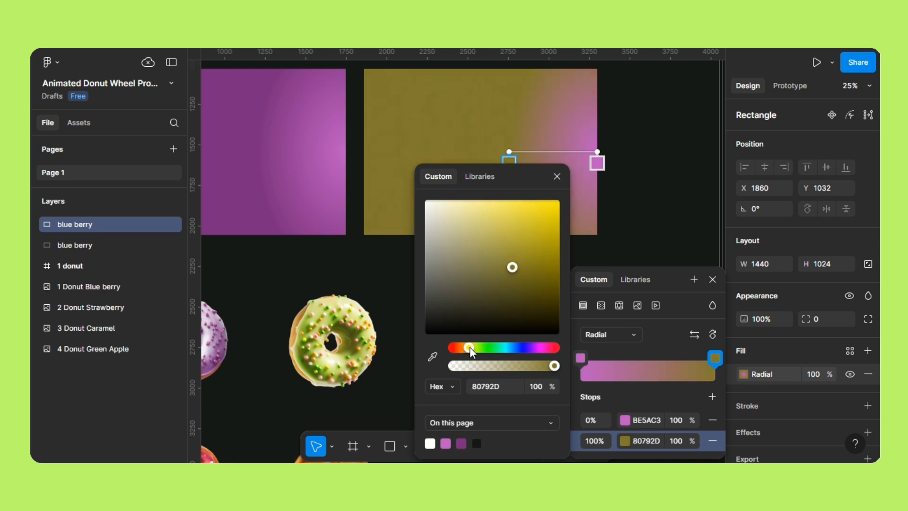
pyautogui.click(538, 283)
pyautogui.click(489, 350)
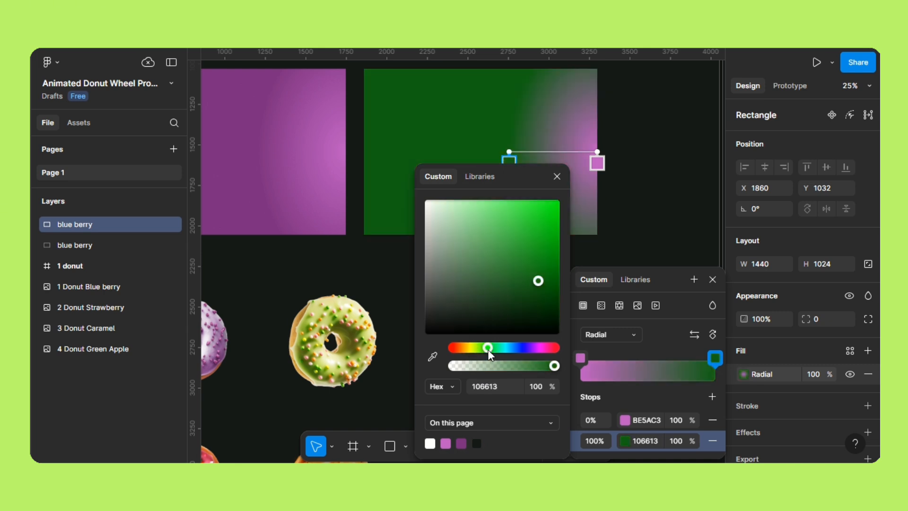
pyautogui.hscroll(3, 381, 219)
pyautogui.click(548, 235)
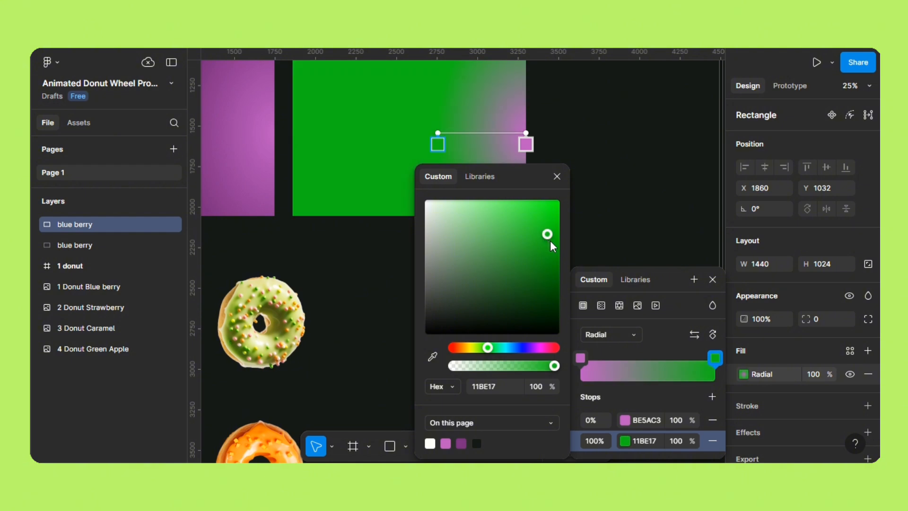
pyautogui.click(524, 237)
pyautogui.click(520, 233)
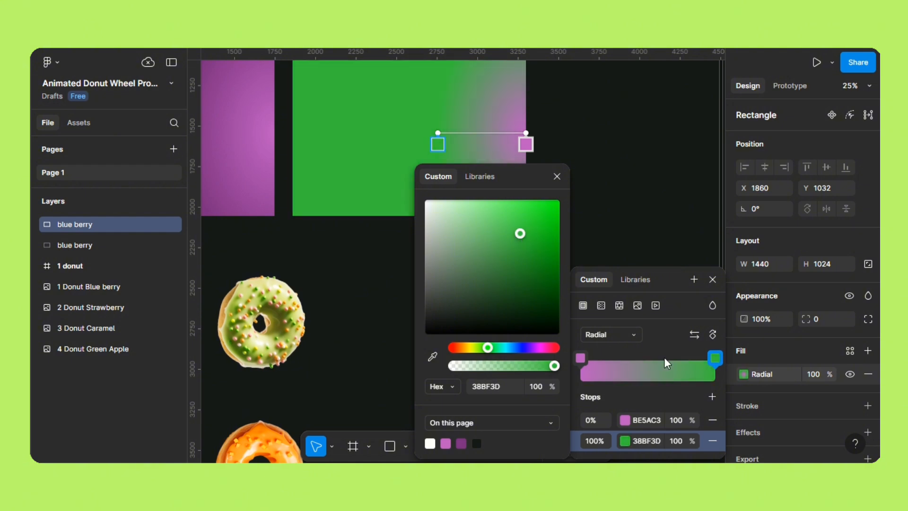
# Step: Change the gradient's 0% stop to a very pale green and finish editing the fill
pyautogui.click(629, 419)
pyautogui.click(489, 349)
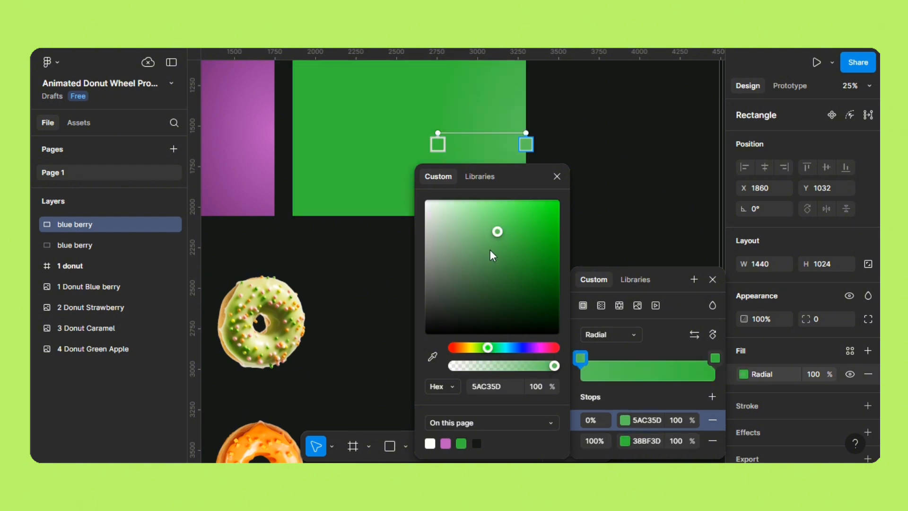
pyautogui.click(473, 229)
pyautogui.click(467, 203)
pyautogui.click(466, 201)
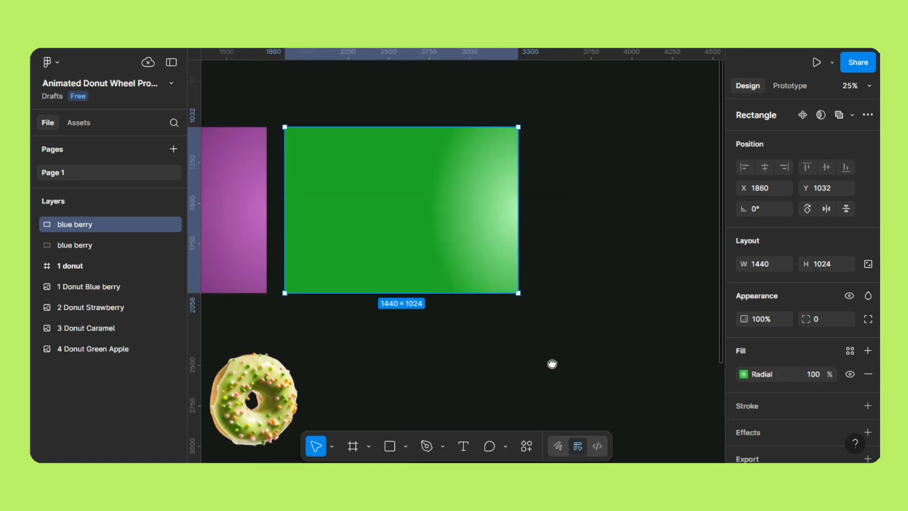
# Step: Save the green radial gradient as a colour style named youtube/green and deselect the rectangle
pyautogui.moveTo(552, 364); pyautogui.dragTo(619, 334)
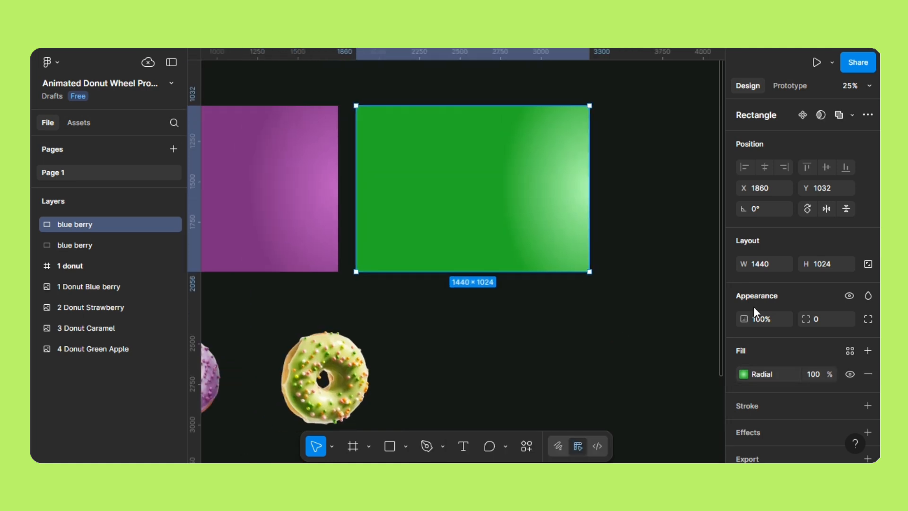
pyautogui.click(850, 351)
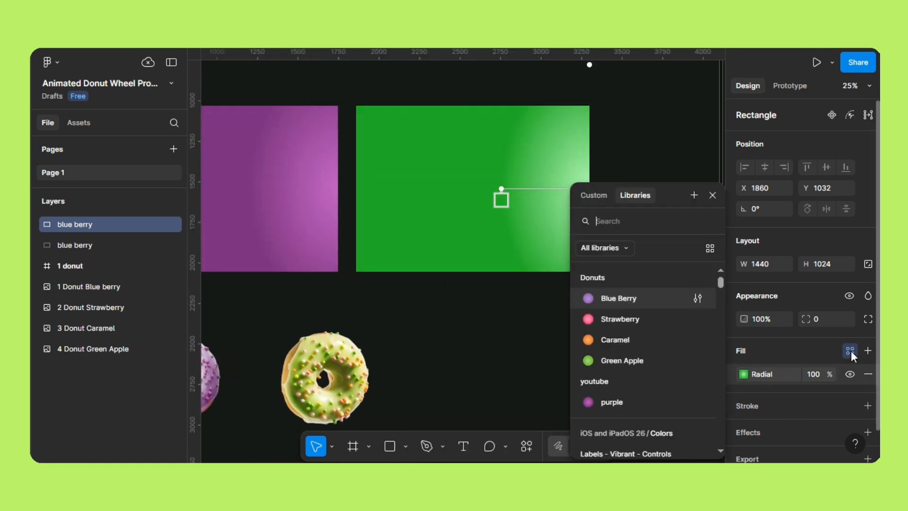
pyautogui.click(695, 194)
pyautogui.write('yo')
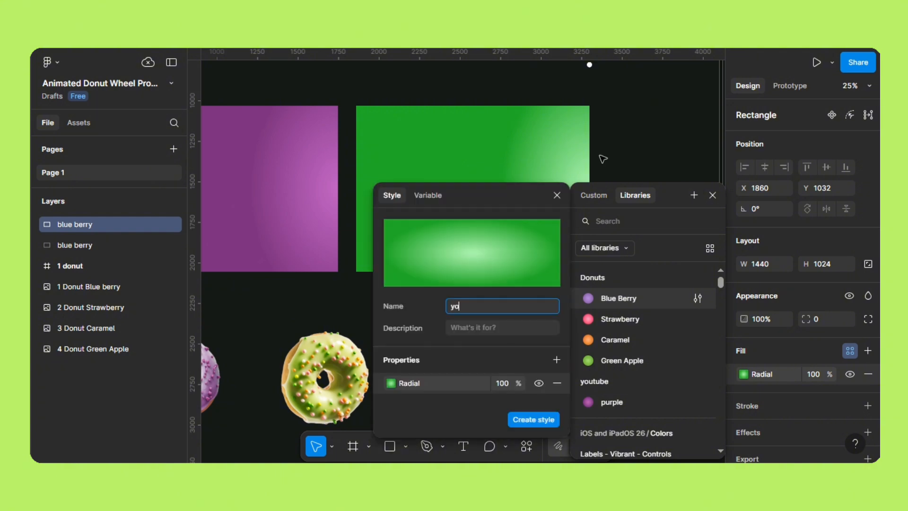
pyautogui.write('utube/green')
pyautogui.click(550, 422)
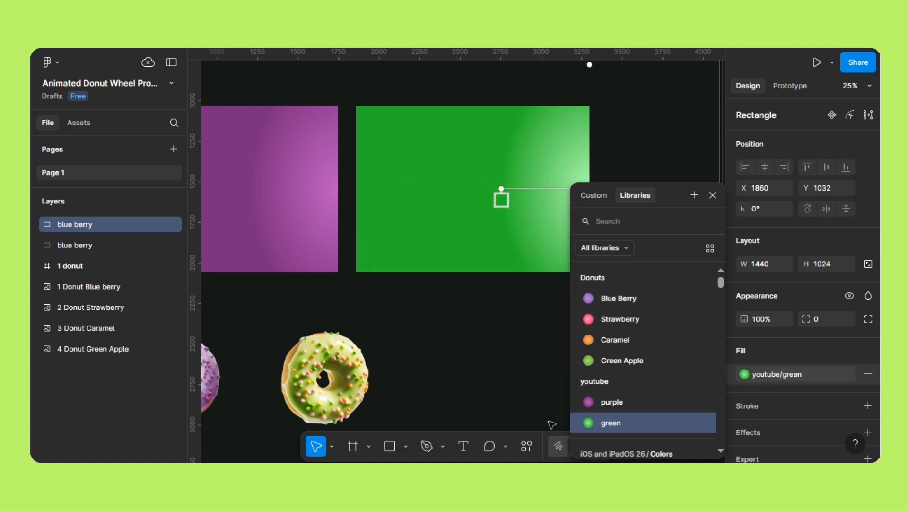
pyautogui.click(712, 194)
pyautogui.click(683, 228)
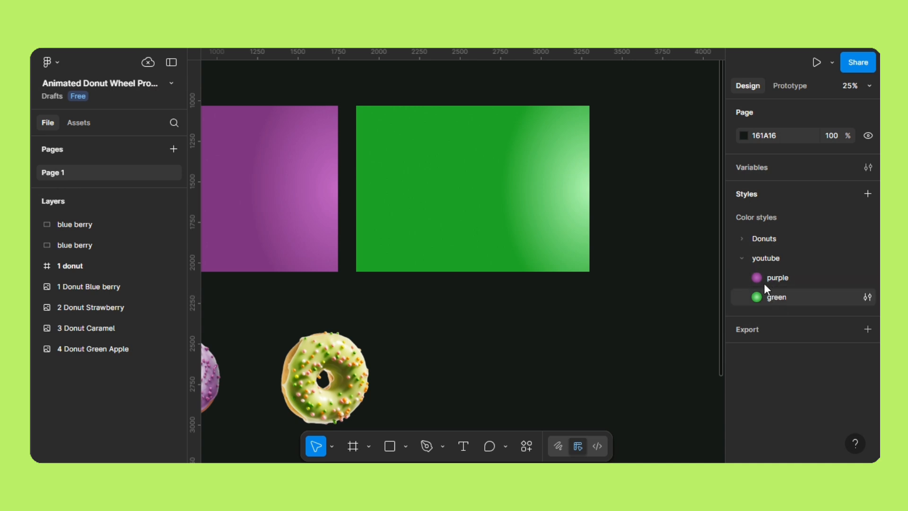
# Step: Collapse the youtube group in the colour styles list
pyautogui.click(740, 260)
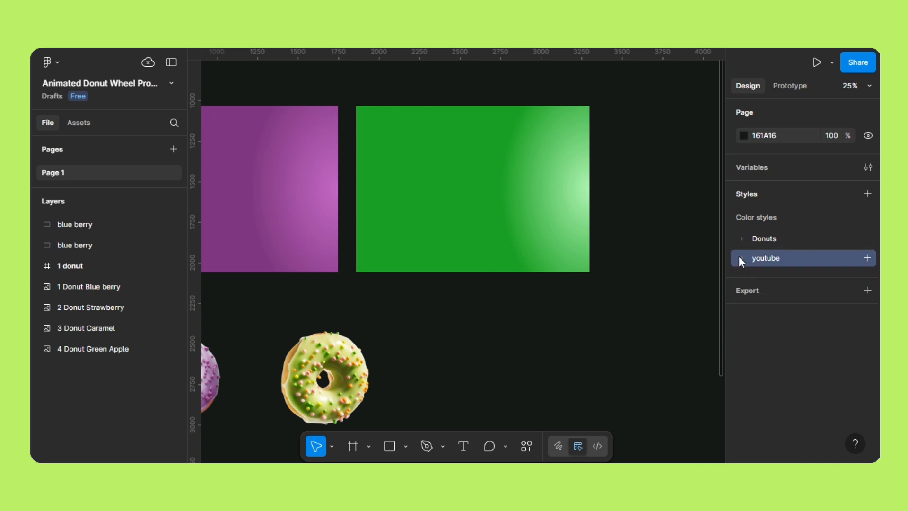
pyautogui.click(740, 260)
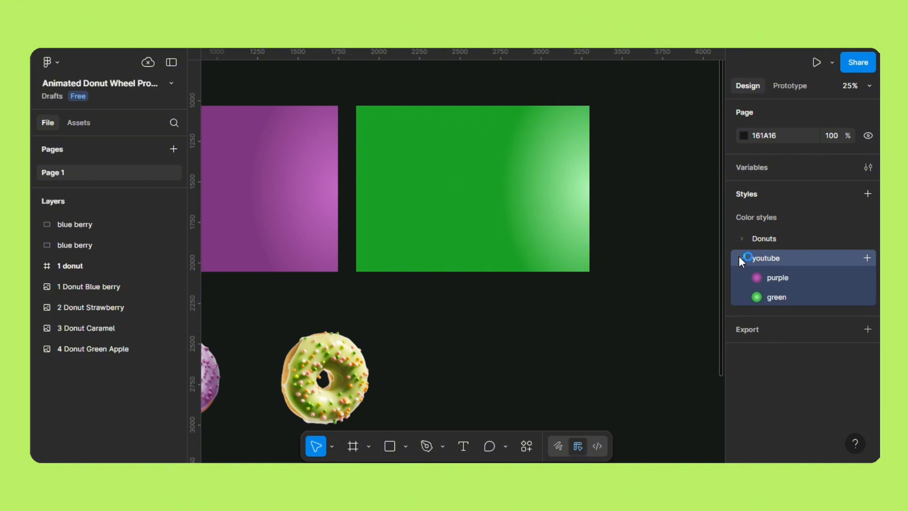
pyautogui.click(741, 260)
# Step: Detach the purple rectangle's youtube/purple style and apply the Donuts/Blue Berry colour style to its fill
pyautogui.moveTo(453, 192); pyautogui.dragTo(570, 197)
pyautogui.click(424, 213)
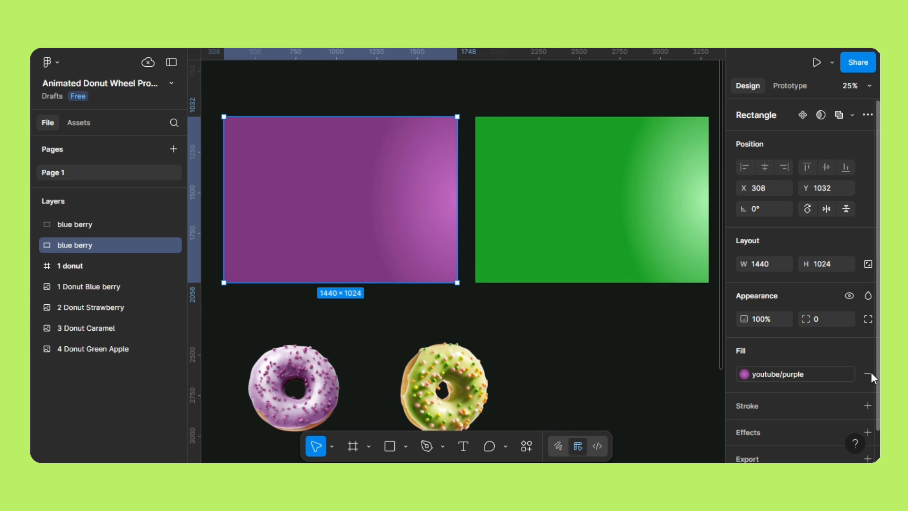
pyautogui.moveTo(852, 374)
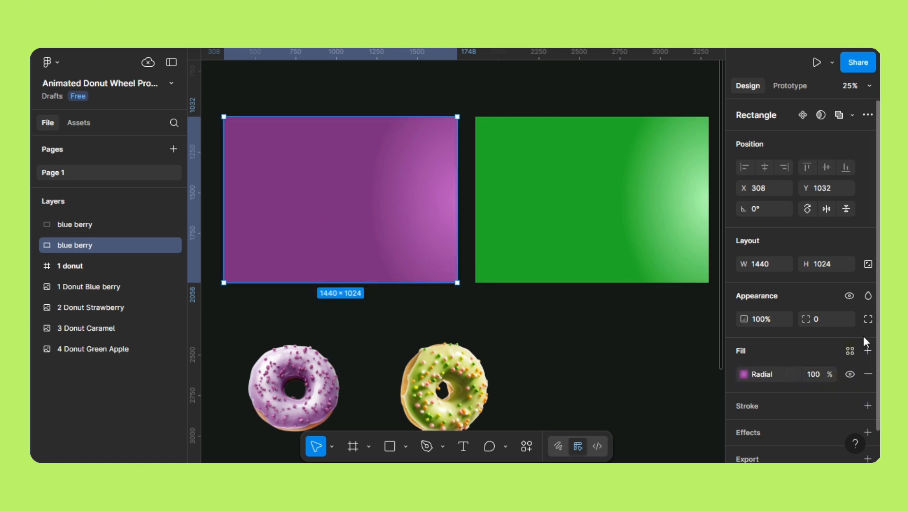
pyautogui.click(850, 350)
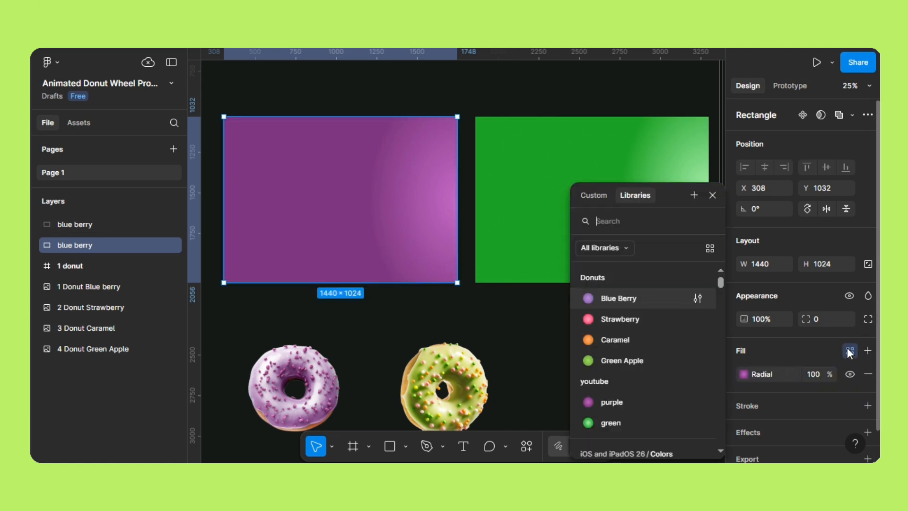
pyautogui.click(632, 297)
# Step: Detach the green rectangle's youtube/green style and apply the Donuts/Strawberry colour style to its fill
pyautogui.click(630, 278)
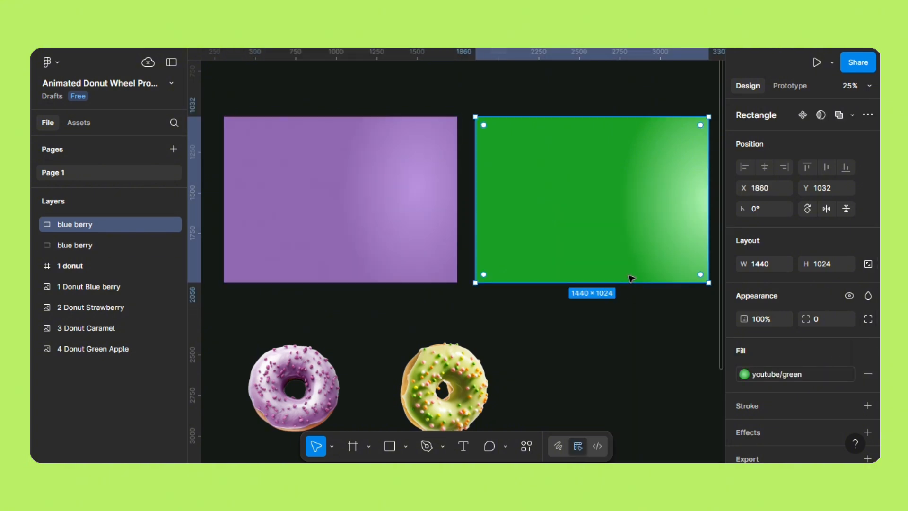
pyautogui.click(863, 373)
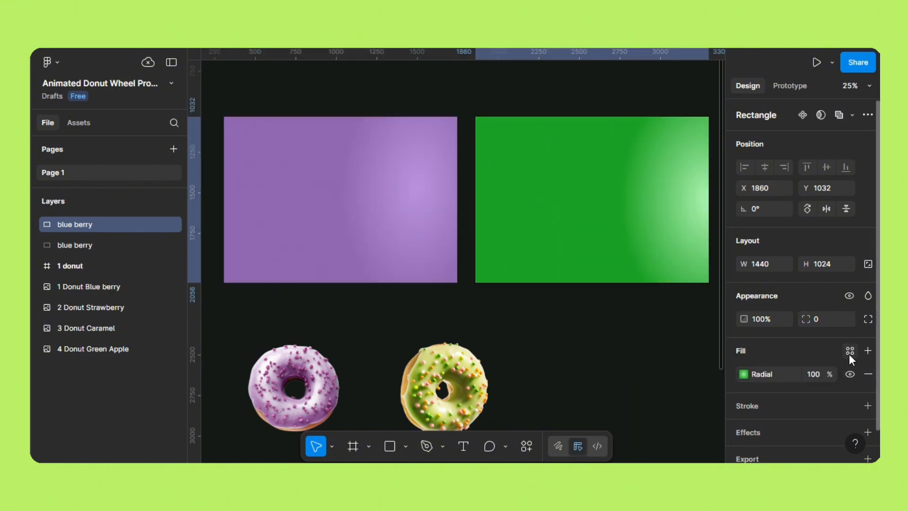
pyautogui.click(850, 351)
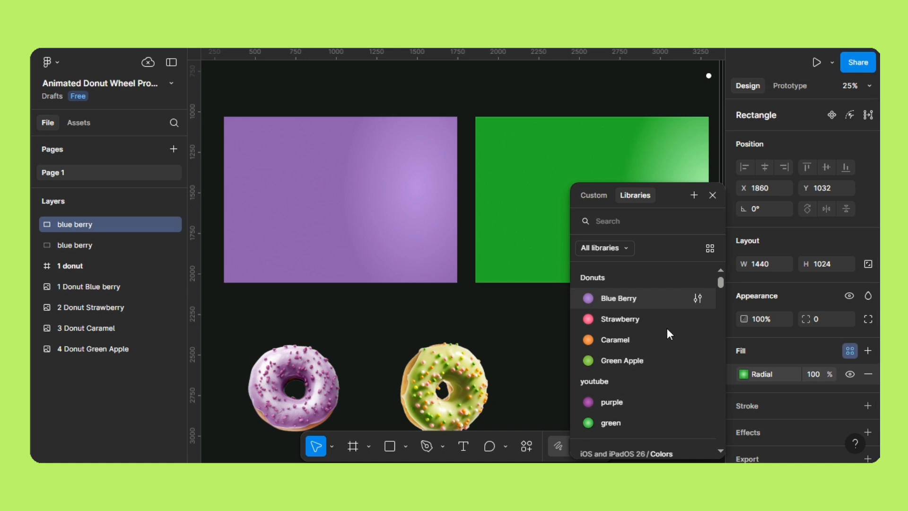
pyautogui.click(651, 321)
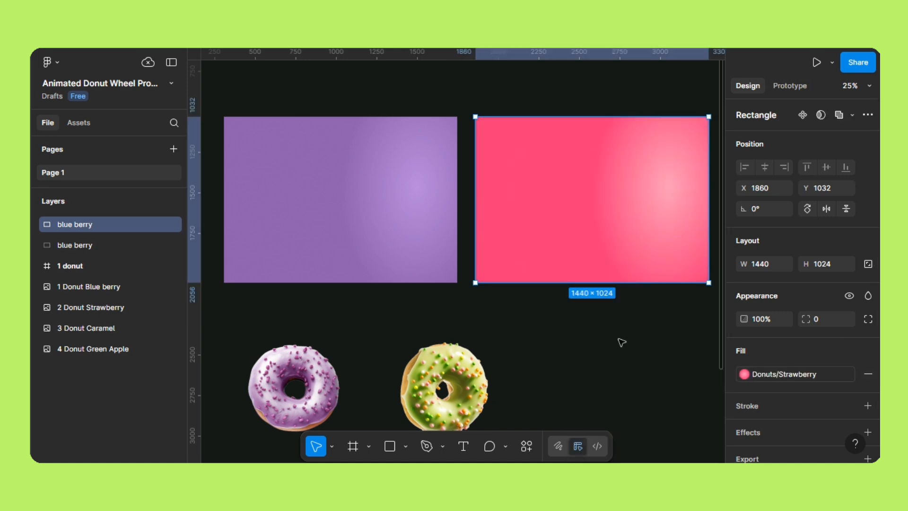
# Step: Rename the pink rectangle's layer to strawberry
pyautogui.doubleClick(104, 226)
pyautogui.write('straw')
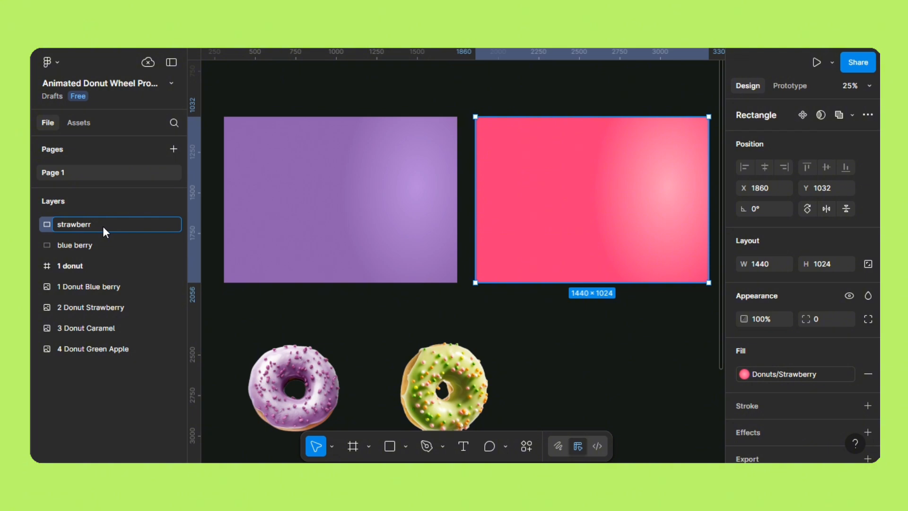
pyautogui.click(336, 312)
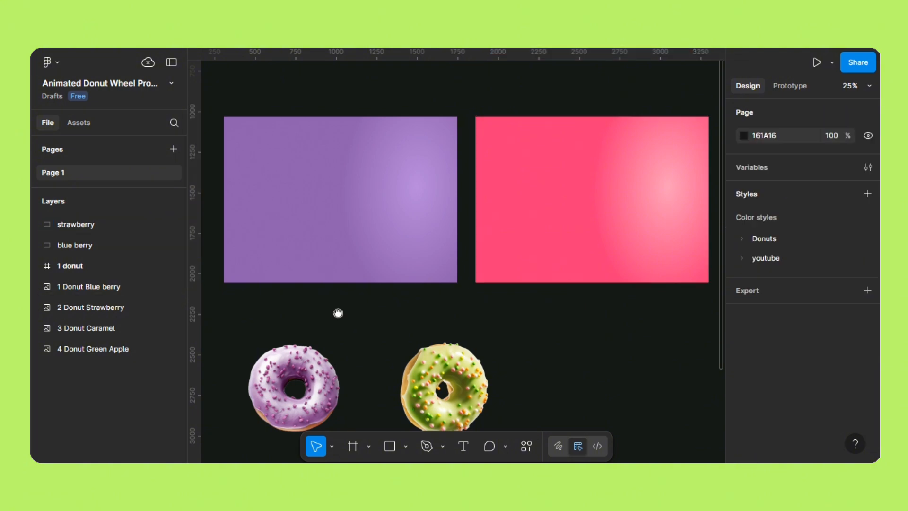
# Step: Duplicate the strawberry rectangle and place the copy beyond it in the row at X 3624, Y 1032
pyautogui.hscroll(5, 283, 310)
pyautogui.click(338, 284)
pyautogui.moveTo(263, 249); pyautogui.dragTo(551, 247)
pyautogui.hscroll(5, 624, 320)
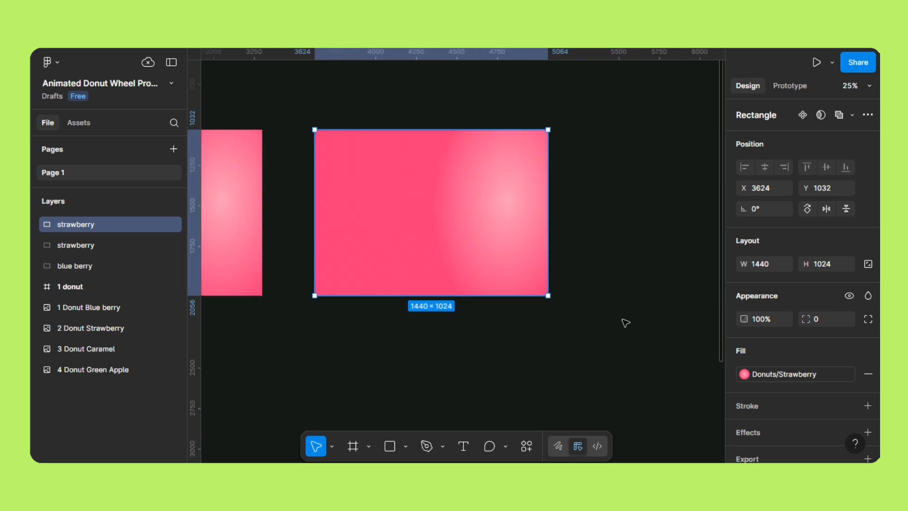
# Step: Switch the fill style of the strawberry copy to Donuts/Caramel
pyautogui.click(744, 375)
pyautogui.click(744, 375)
pyautogui.click(744, 375)
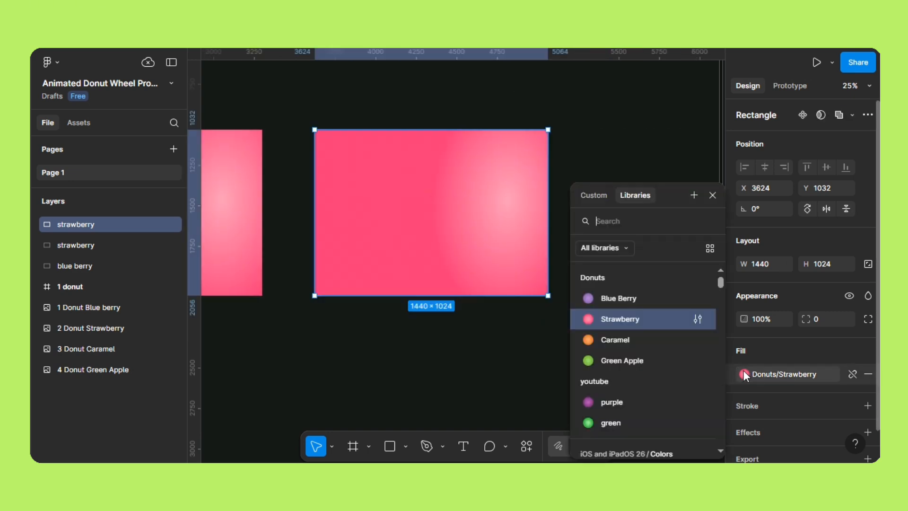
pyautogui.click(743, 375)
pyautogui.click(744, 374)
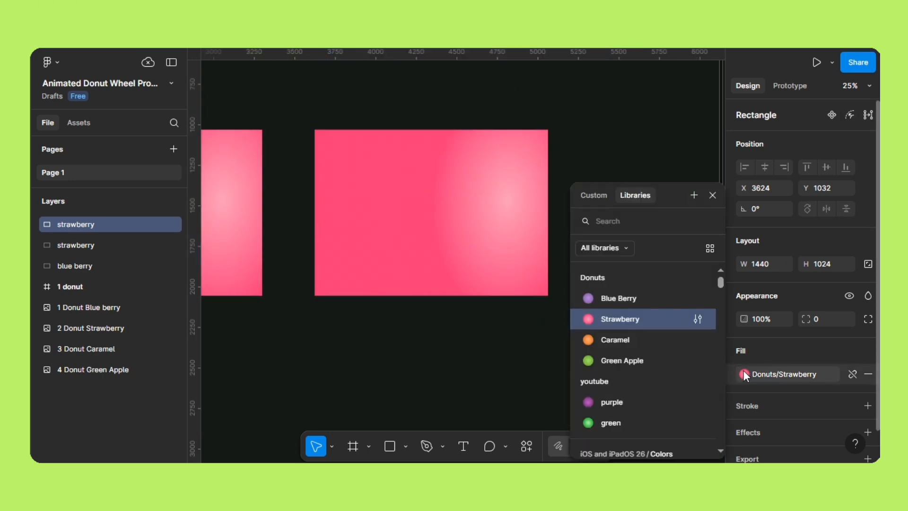
pyautogui.click(586, 340)
# Step: Duplicate the orange rectangle to X 5136, Y 1008 and switch the copy's fill style to Donuts/Green Apple
pyautogui.hscroll(3, 358, 251)
pyautogui.hscroll(1, 358, 251)
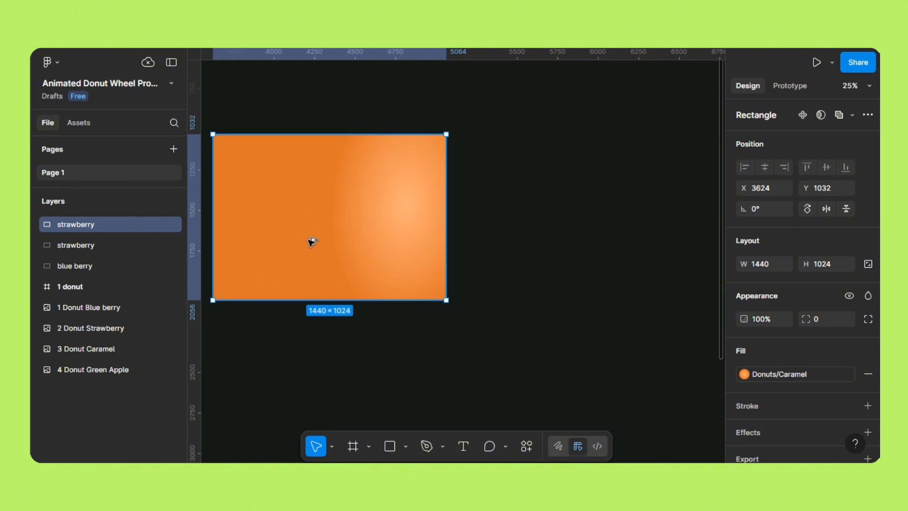
pyautogui.moveTo(310, 243); pyautogui.dragTo(556, 239)
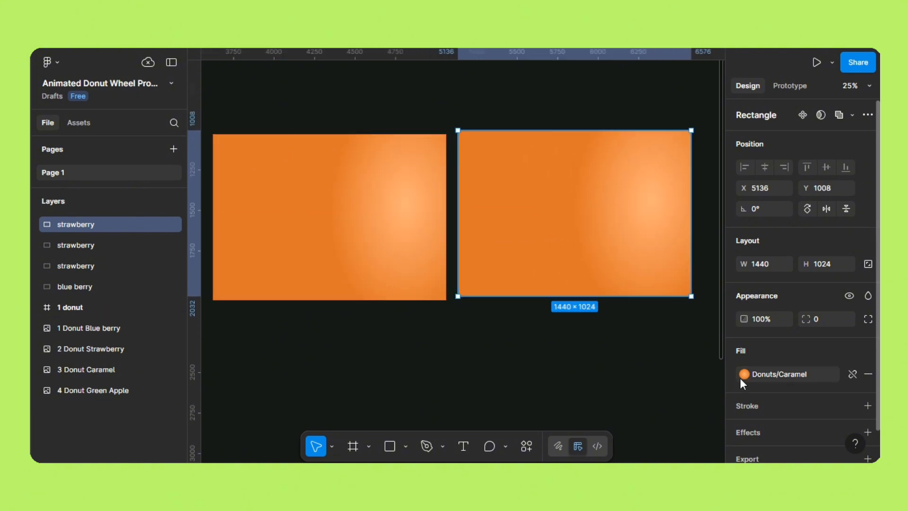
pyautogui.click(739, 379)
pyautogui.click(616, 360)
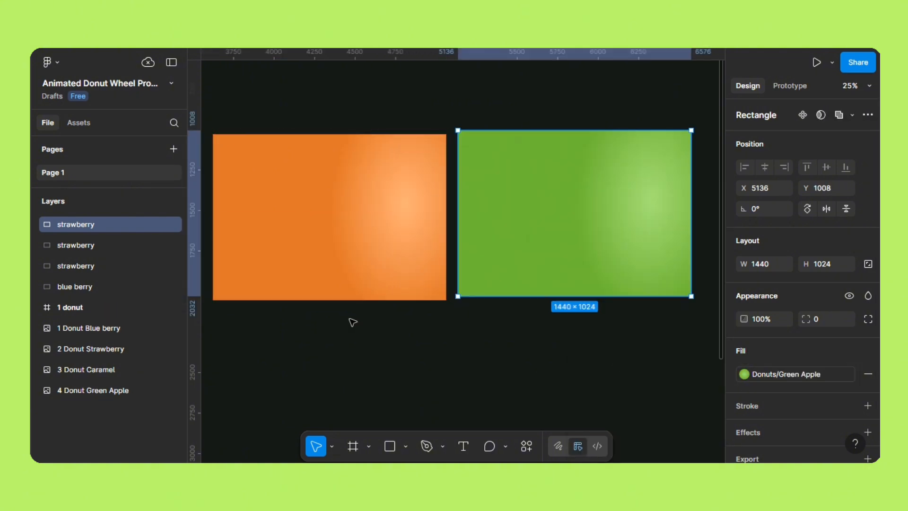
# Step: Rename the orange rectangle's layer to caramel
pyautogui.moveTo(323, 325); pyautogui.dragTo(473, 312)
pyautogui.moveTo(449, 350); pyautogui.dragTo(575, 329)
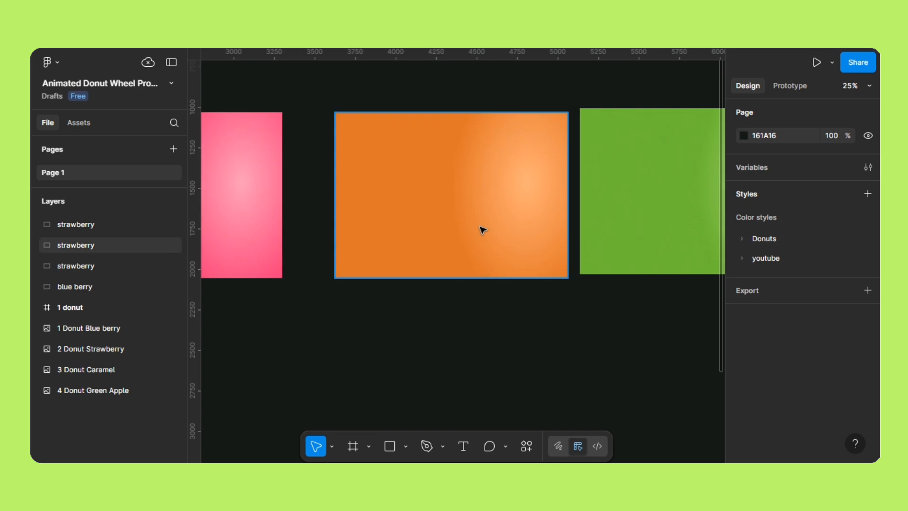
pyautogui.click(481, 229)
pyautogui.doubleClick(89, 245)
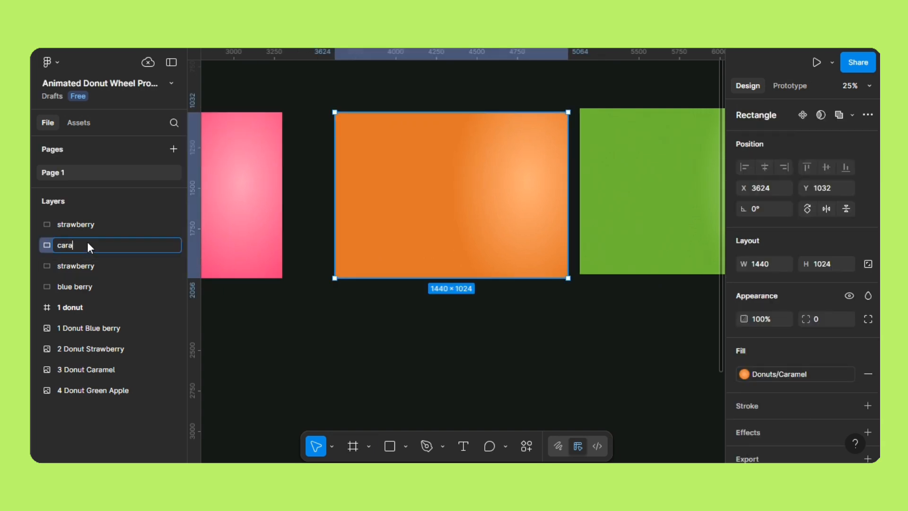
pyautogui.write('caramel')
pyautogui.click(594, 201)
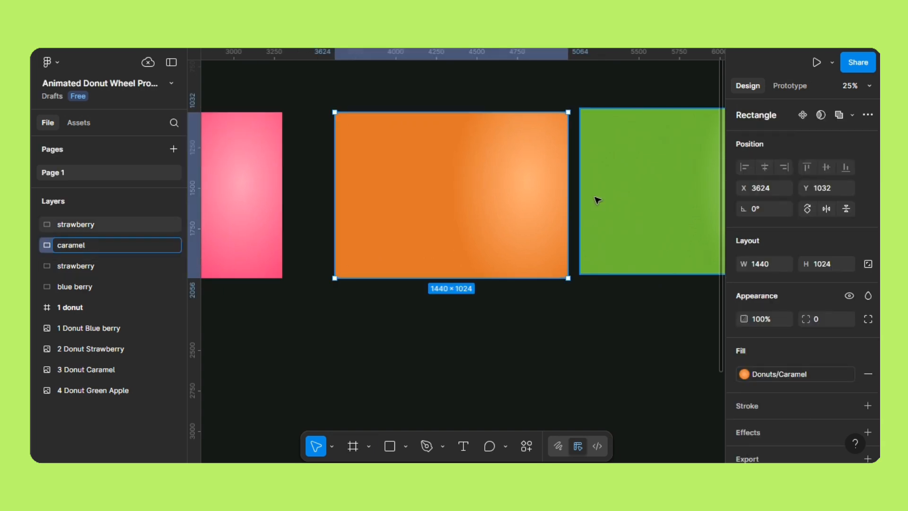
# Step: Rename the green rectangle's layer to green apple
pyautogui.doubleClick(71, 224)
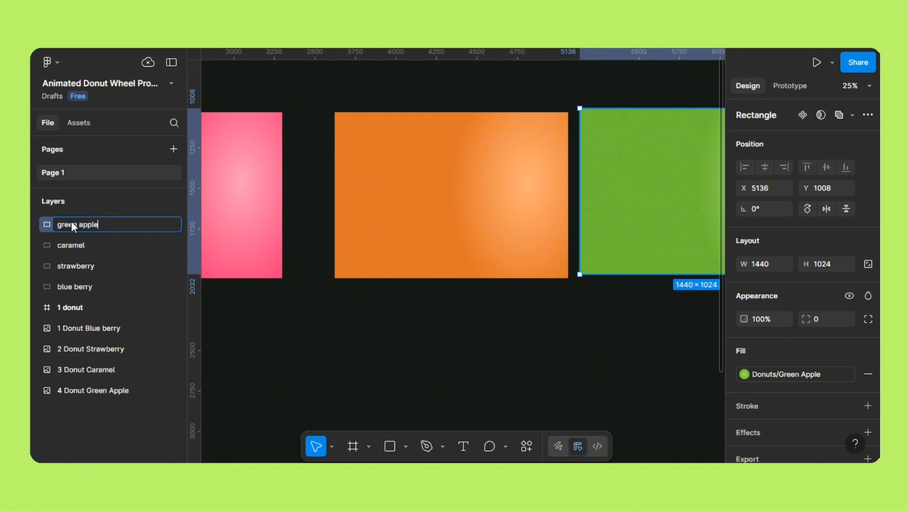
pyautogui.press('Return')
pyautogui.click(318, 296)
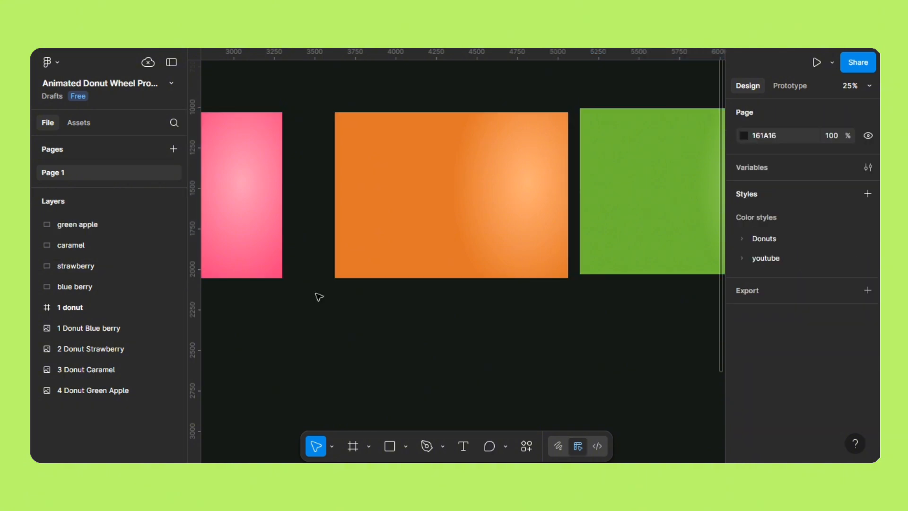
# Step: Stack all four flavour rectangles by aligning them on their horizontal and vertical centres
pyautogui.hotkey('ctrl', '-')
pyautogui.hotkey('ctrl', '-')
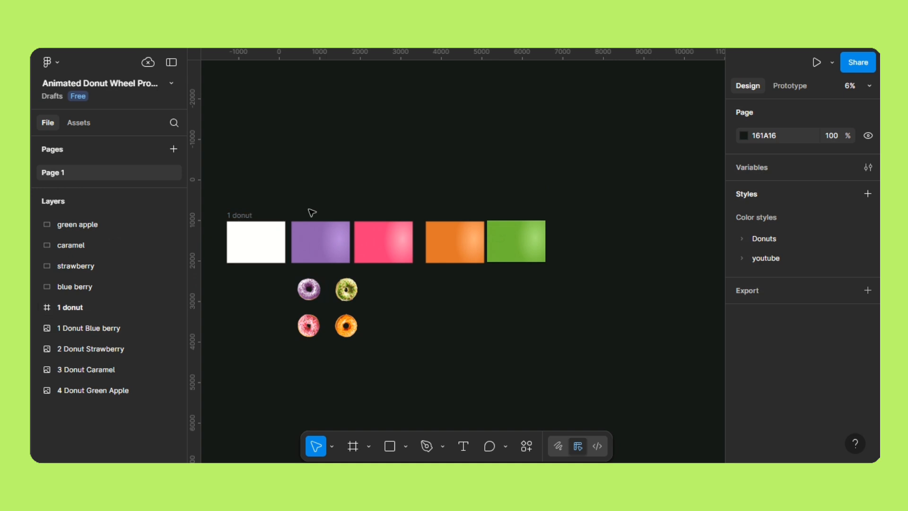
pyautogui.moveTo(309, 210); pyautogui.dragTo(497, 246)
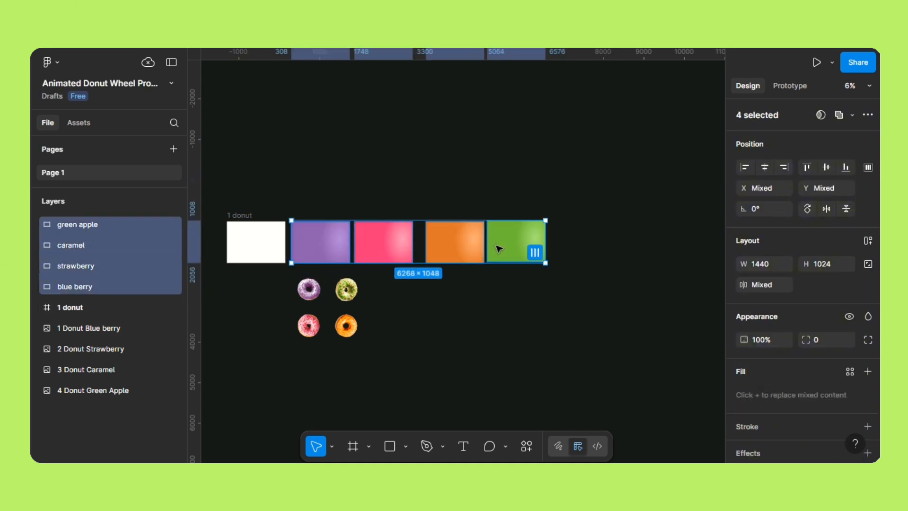
pyautogui.click(763, 167)
pyautogui.click(827, 167)
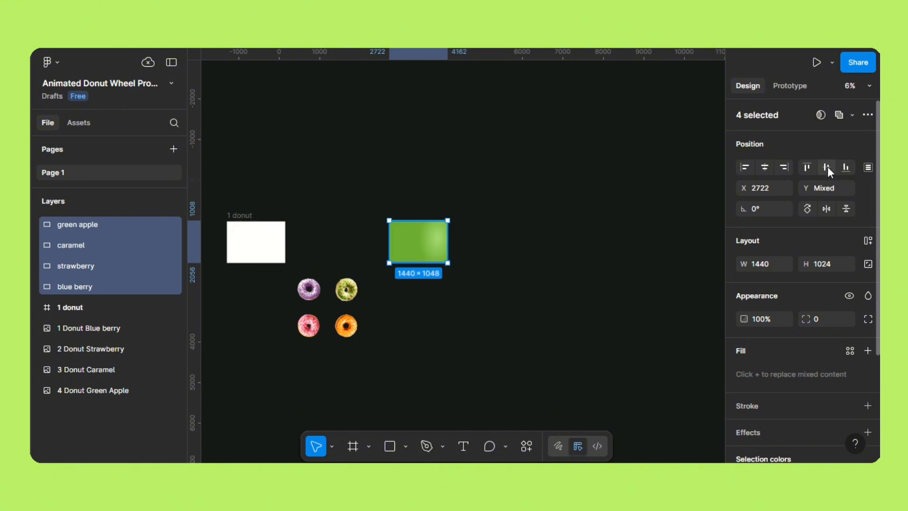
# Step: Reorder the stacked rectangle layers from front to back as blue berry, strawberry, caramel, green apple
pyautogui.keyDown('ctrl'); pyautogui.scroll(5, 498, 320); pyautogui.keyUp('ctrl')
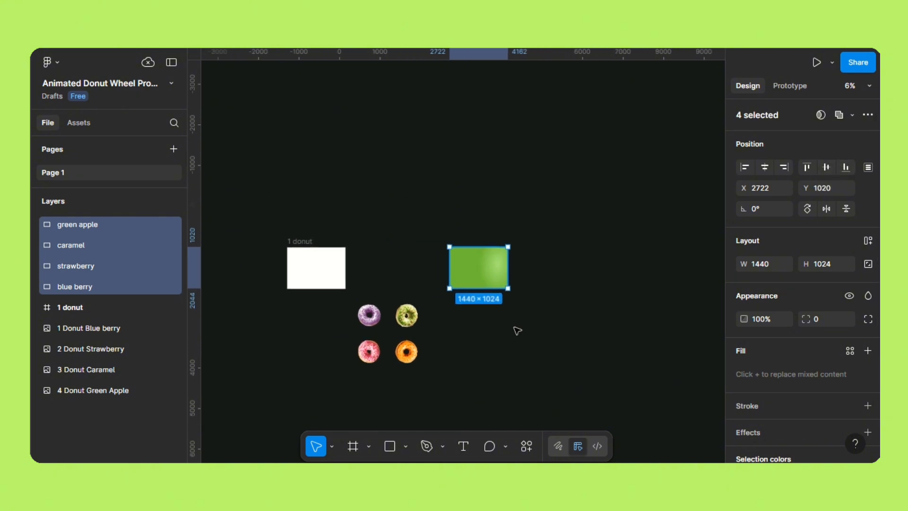
pyautogui.keyDown('ctrl'); pyautogui.scroll(5, 517, 330); pyautogui.keyUp('ctrl')
pyautogui.moveTo(553, 361); pyautogui.dragTo(399, 328)
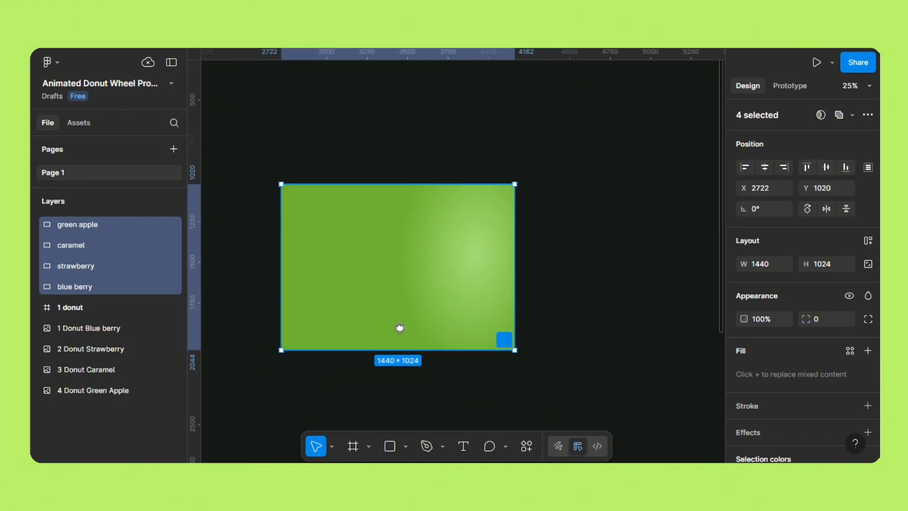
pyautogui.moveTo(75, 286); pyautogui.dragTo(59, 217)
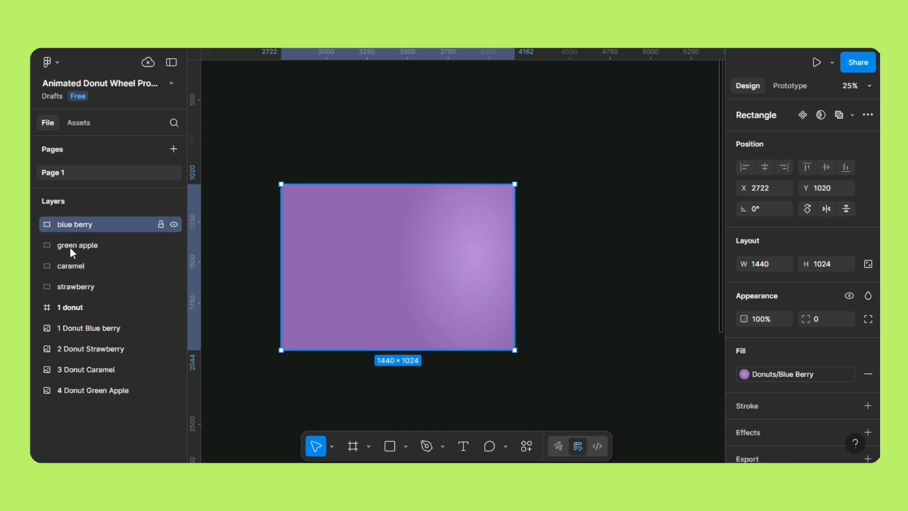
pyautogui.click(78, 286)
pyautogui.moveTo(78, 284); pyautogui.dragTo(72, 242)
pyautogui.moveTo(78, 286); pyautogui.dragTo(77, 263)
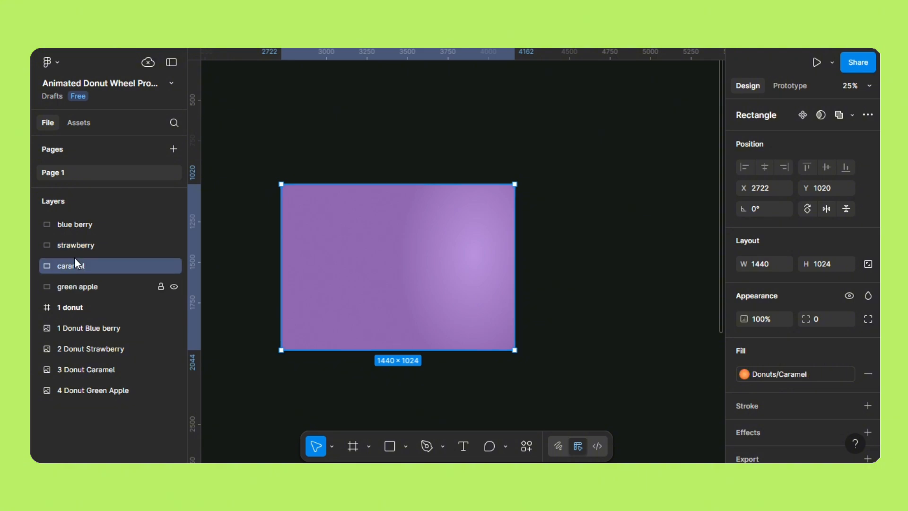
# Step: Shift the blue berry and strawberry rectangles sideways to check the stacking, and realign all four on their horizontal centres
pyautogui.click(254, 267)
pyautogui.click(304, 264)
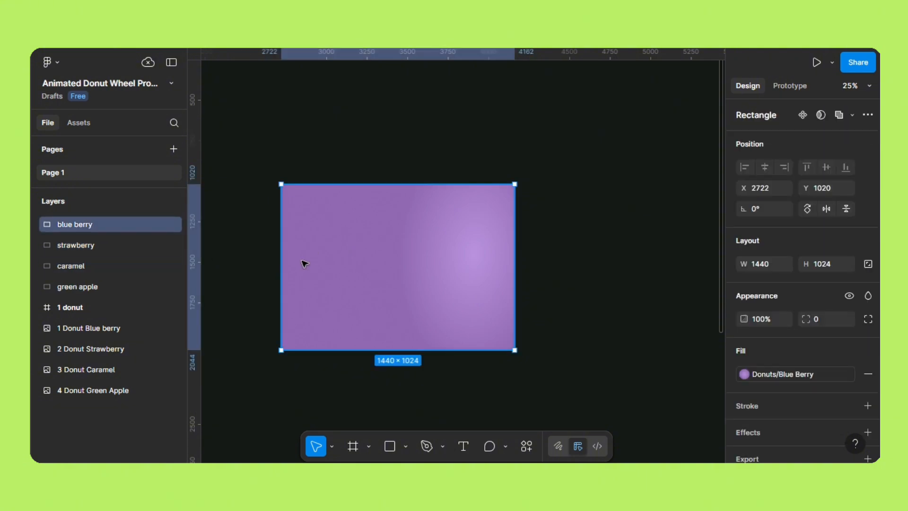
pyautogui.moveTo(323, 260); pyautogui.dragTo(393, 261)
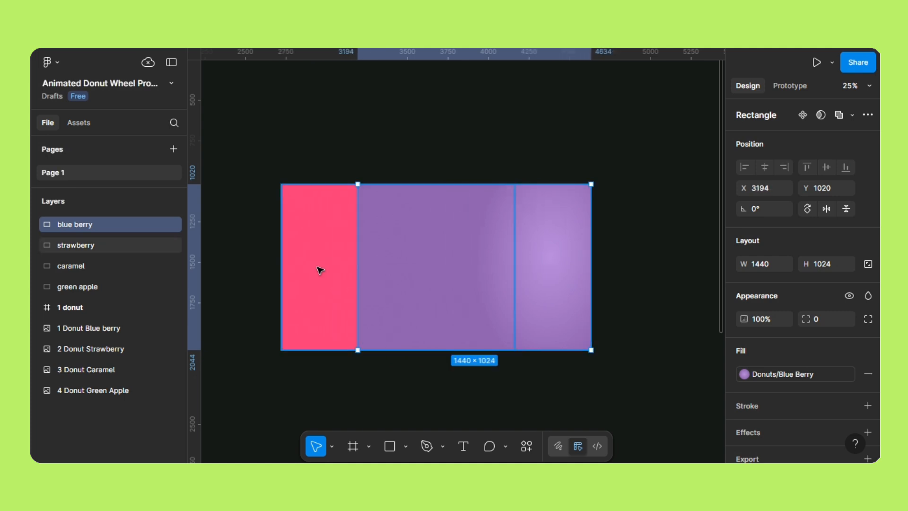
pyautogui.click(320, 270)
pyautogui.moveTo(322, 270); pyautogui.dragTo(347, 270)
pyautogui.click(310, 271)
pyautogui.moveTo(251, 184); pyautogui.dragTo(635, 354)
pyautogui.click(767, 173)
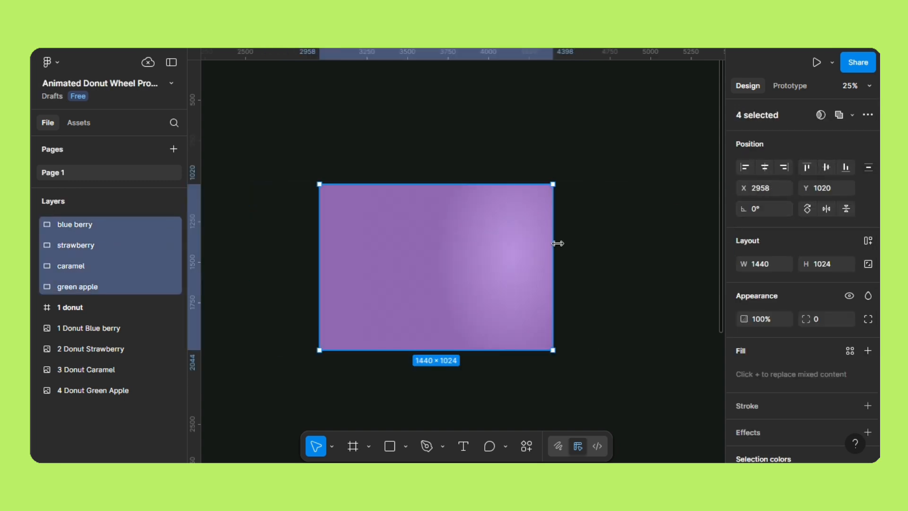
# Step: Group the four stacked flavour rectangles and name the group colours
pyautogui.hotkey('ctrl', 'g')
pyautogui.doubleClick(78, 224)
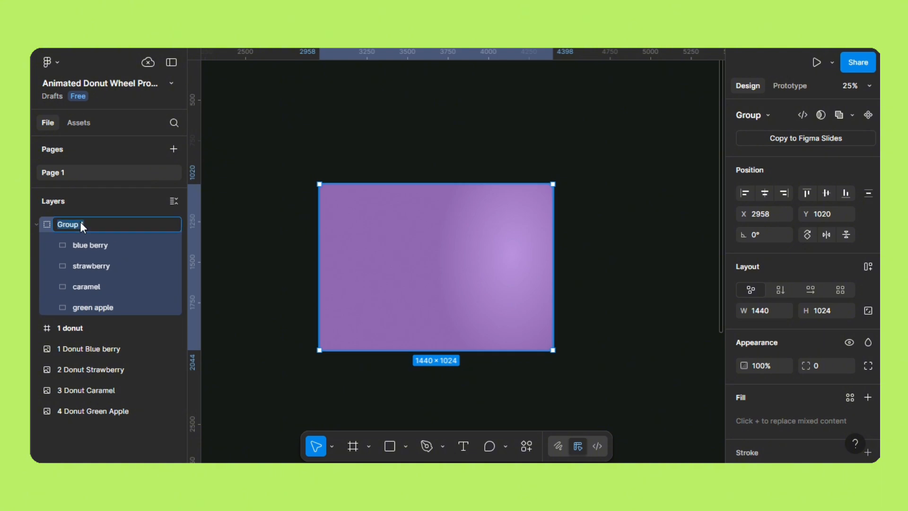
pyautogui.write('colours')
pyautogui.press('Return')
pyautogui.click(257, 216)
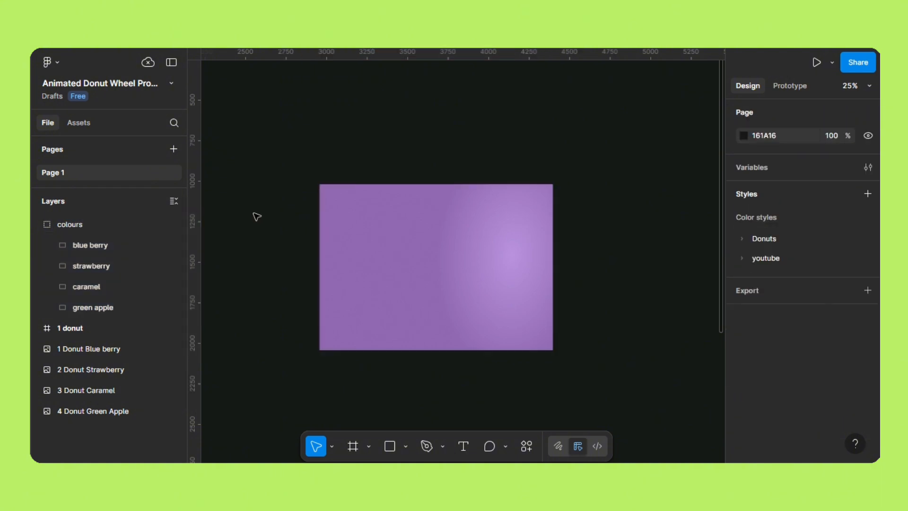
# Step: Move the colours group beside the 1 donut frame, level with it at X 334, Y 1032
pyautogui.hotkey('shift', '1')
pyautogui.click(618, 222)
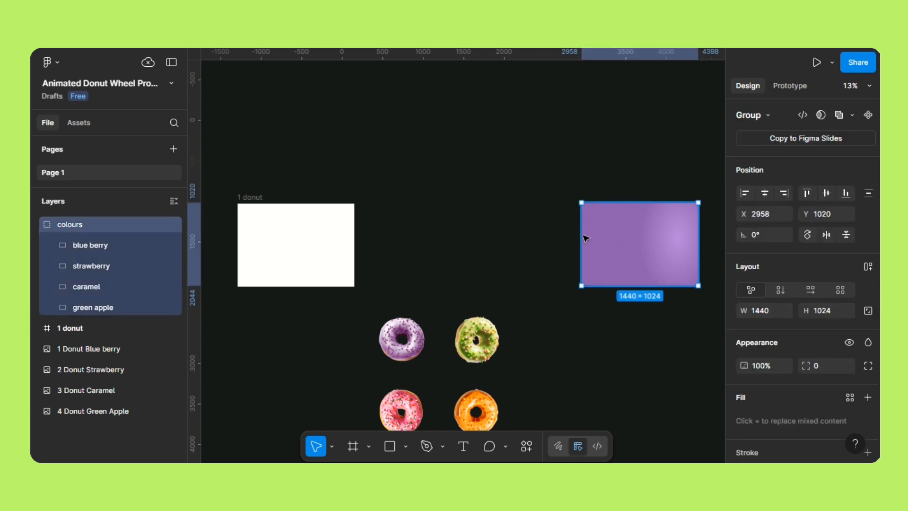
pyautogui.moveTo(587, 238); pyautogui.dragTo(374, 238)
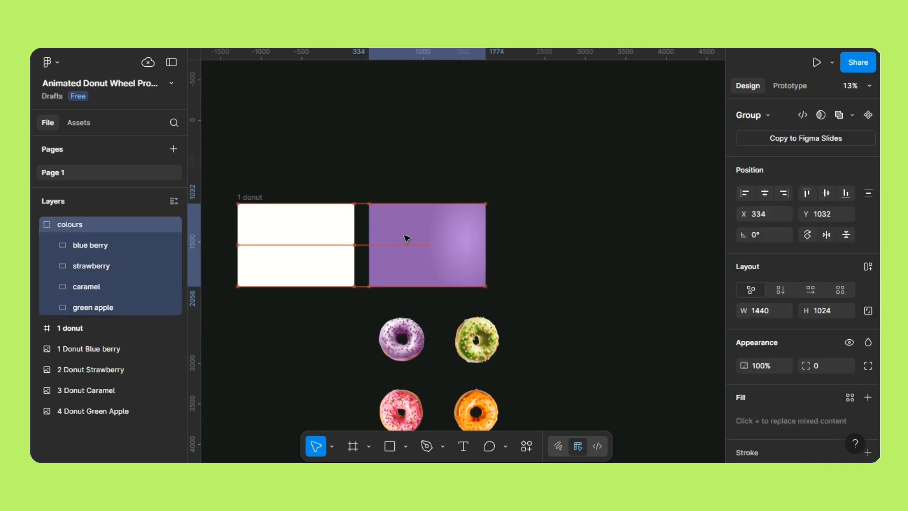
# Step: Select the four donut images and wrap them together in an auto layout frame
pyautogui.click(412, 325)
pyautogui.scroll(-5, 464, 189)
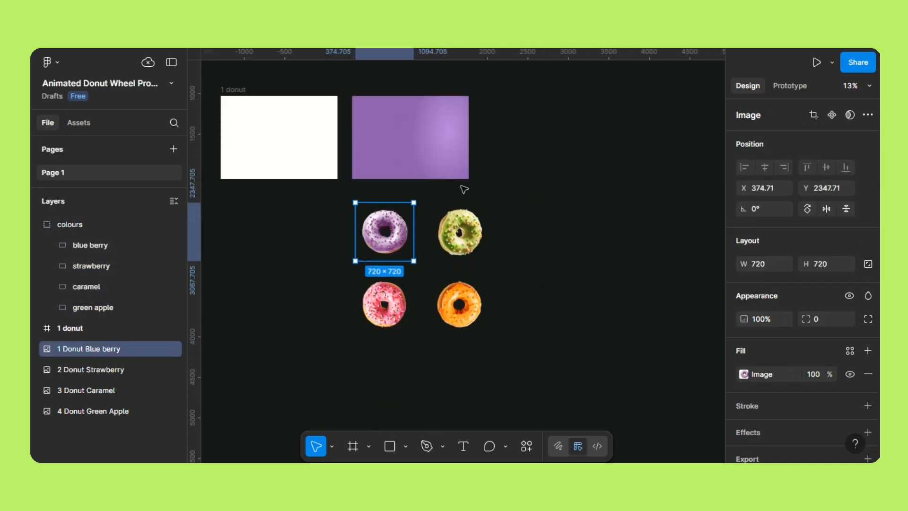
pyautogui.scroll(3, 464, 189)
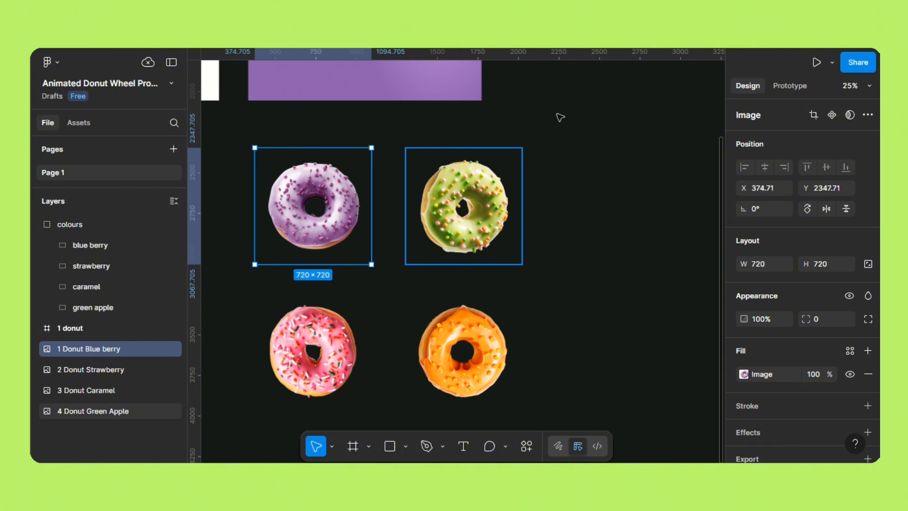
pyautogui.click(561, 135)
pyautogui.moveTo(575, 169); pyautogui.dragTo(594, 146)
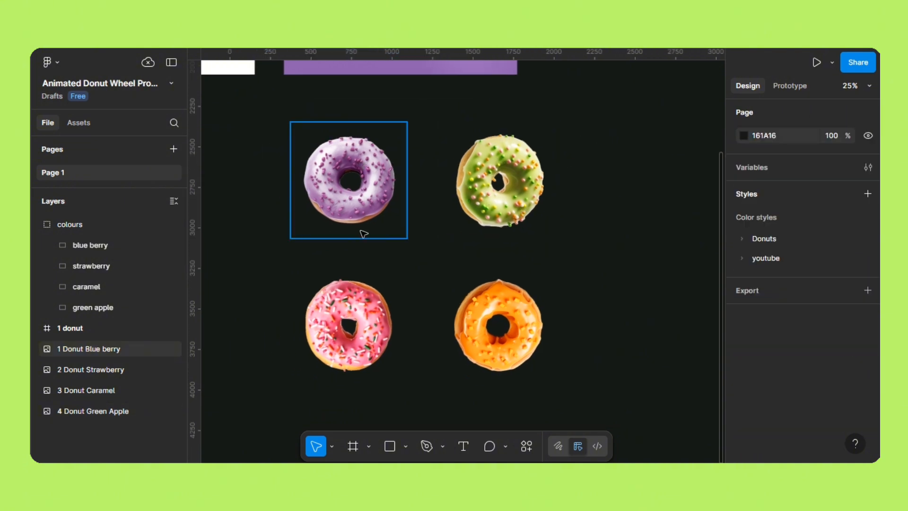
pyautogui.moveTo(265, 108); pyautogui.dragTo(591, 371)
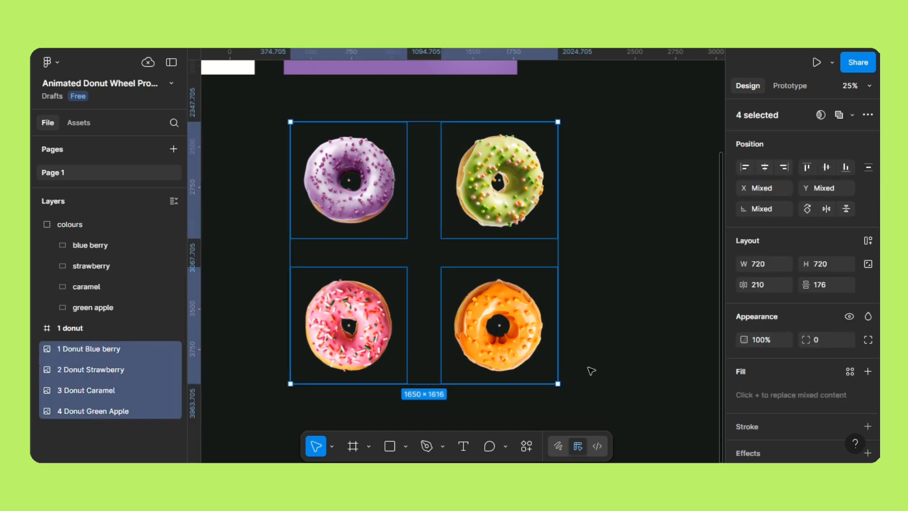
pyautogui.click(866, 240)
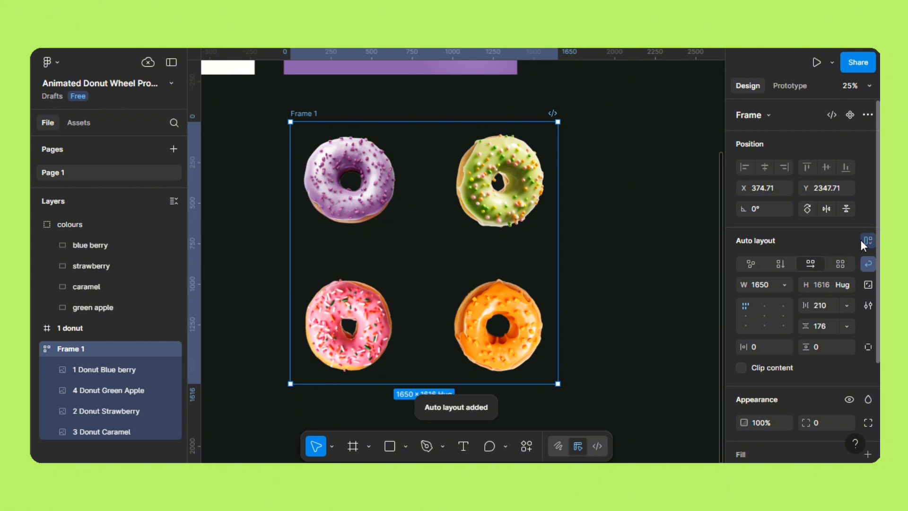
# Step: Set the donut frame's vertical gap between rows to 210 and switch its auto layout to a 2 × 2 grid
pyautogui.click(822, 325)
pyautogui.write('21')
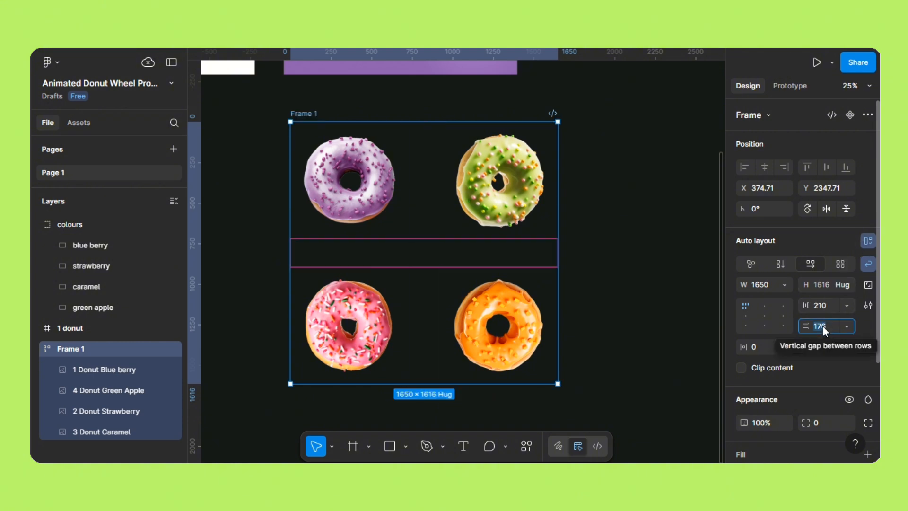
pyautogui.write('0')
pyautogui.press('Return')
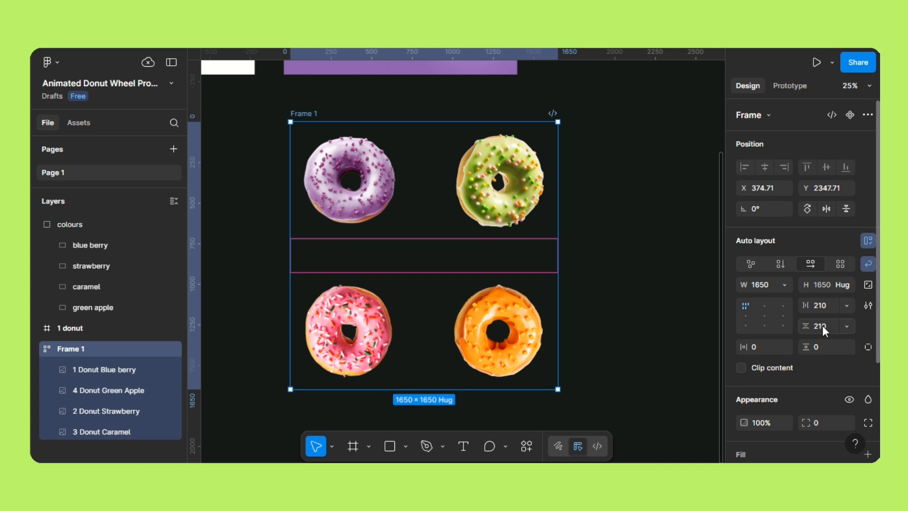
pyautogui.click(841, 264)
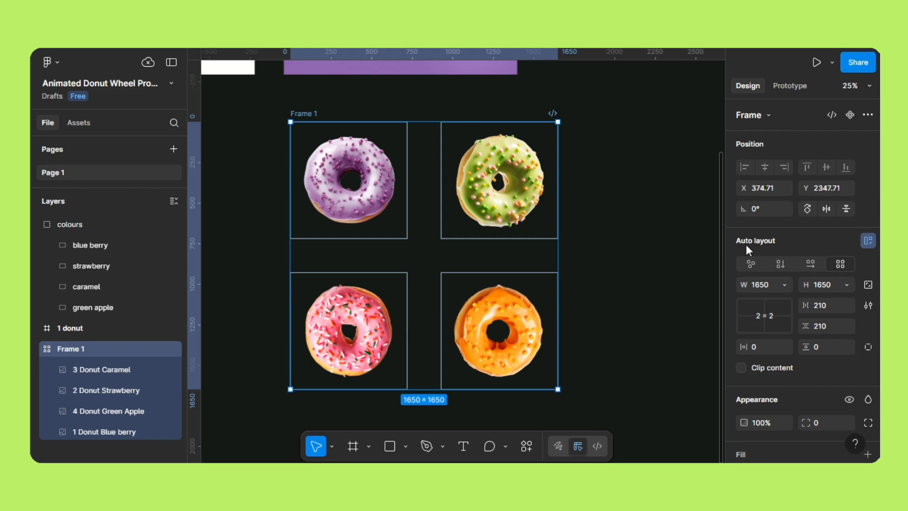
# Step: Rotate the donut grid frame to 45°
pyautogui.click(754, 208)
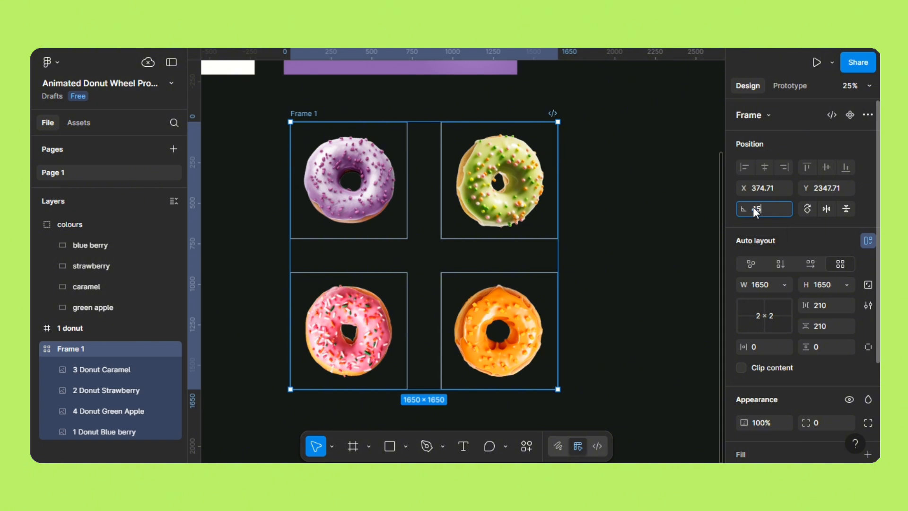
pyautogui.write('45')
pyautogui.press('Return')
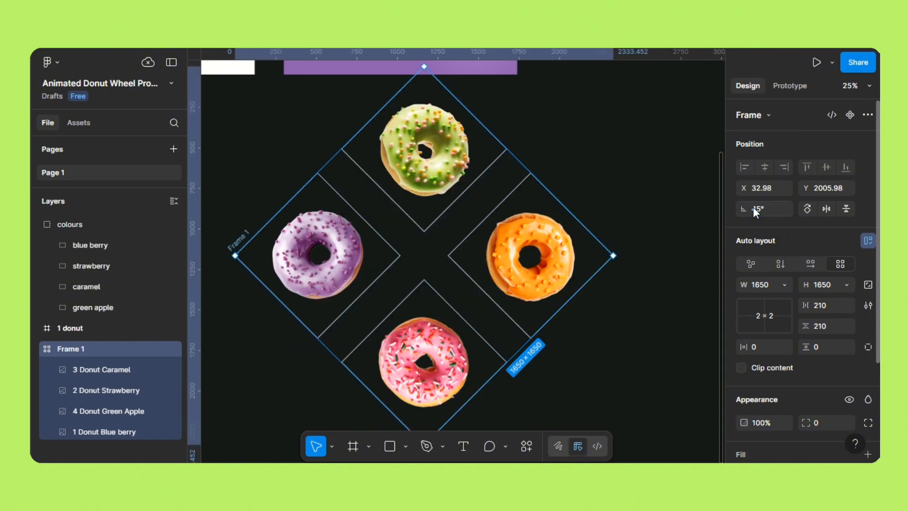
# Step: Place the rotated donut frame in front of the colours group at X 913, Y 422, with the blueberry donut over the purple rectangle
pyautogui.hotkey('ctrl', '-')
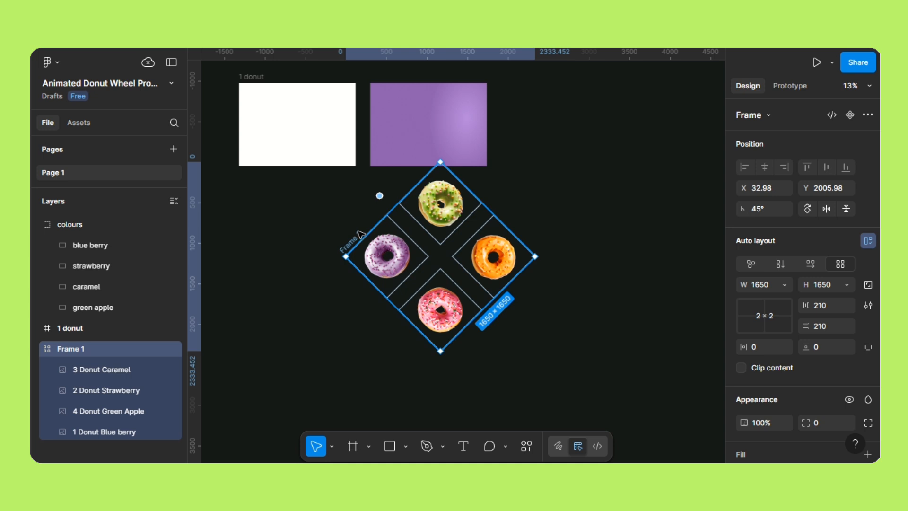
pyautogui.moveTo(360, 234); pyautogui.dragTo(413, 241)
pyautogui.hotkey('ctrl', '+')
pyautogui.moveTo(333, 201); pyautogui.dragTo(324, 185)
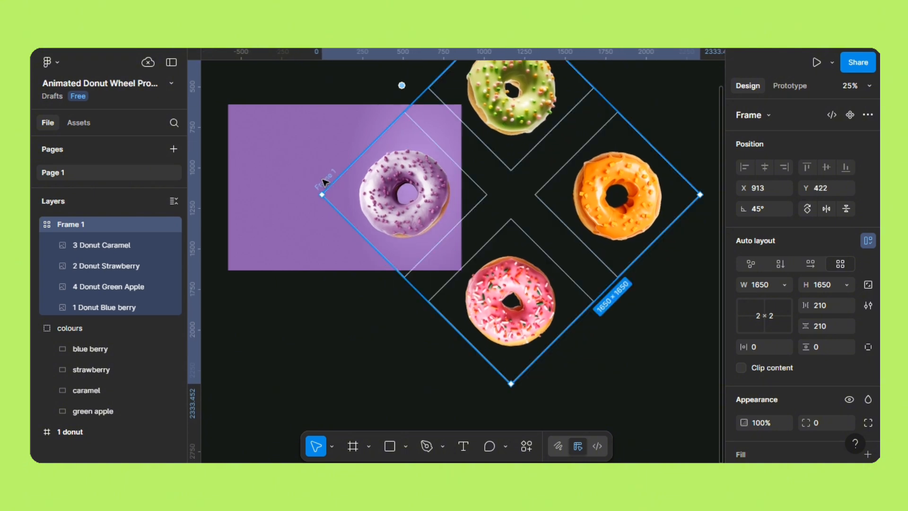
# Step: Turn the donut frame through four 90° rotations to preview each flavour over the purple rectangle
pyautogui.click(806, 208)
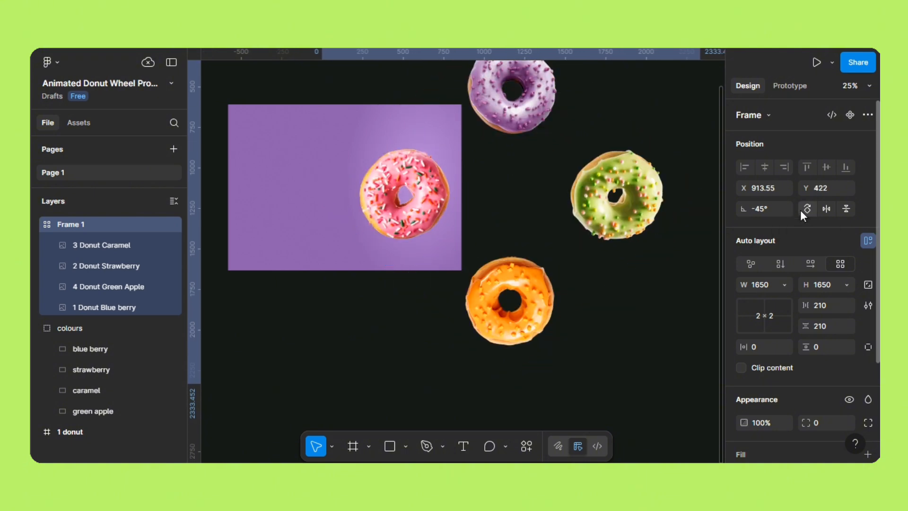
pyautogui.click(801, 209)
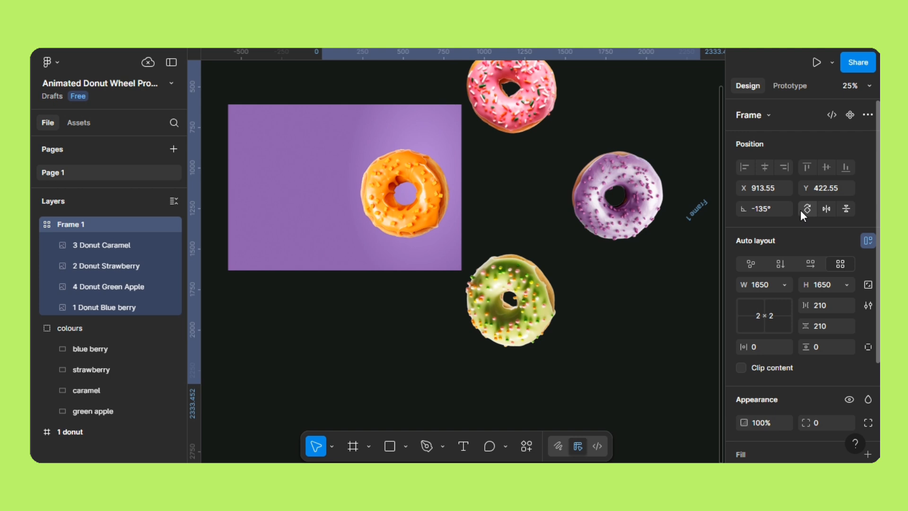
pyautogui.click(802, 209)
pyautogui.click(801, 210)
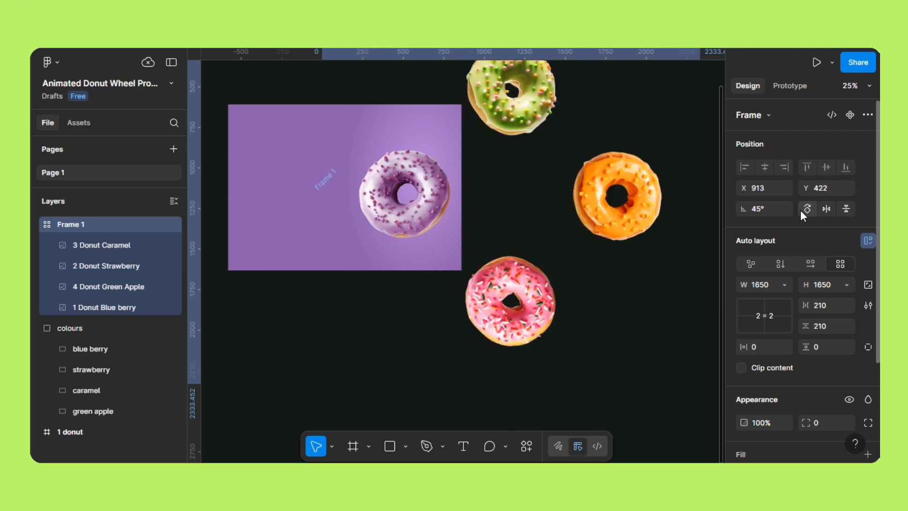
# Step: Move the donut frame off the purple rectangle to X 953, Y 1726 and deselect it
pyautogui.press('-')
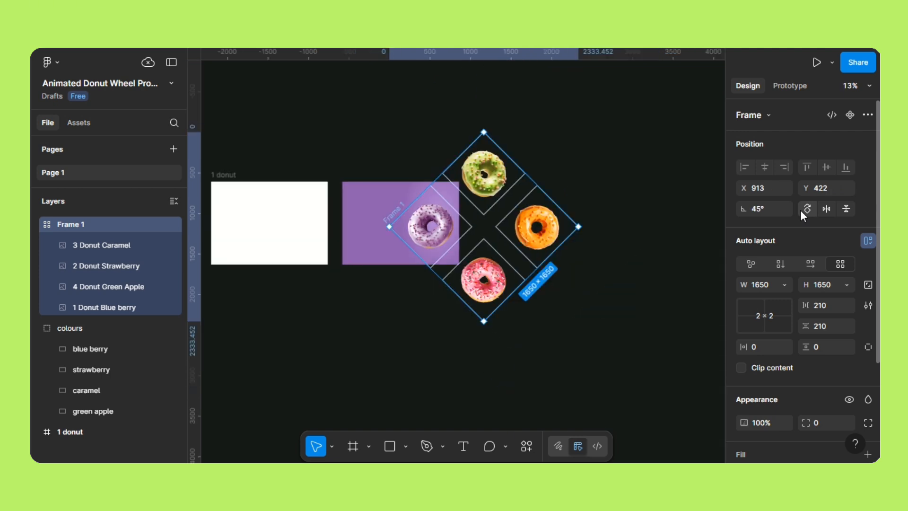
pyautogui.moveTo(451, 257); pyautogui.dragTo(449, 236)
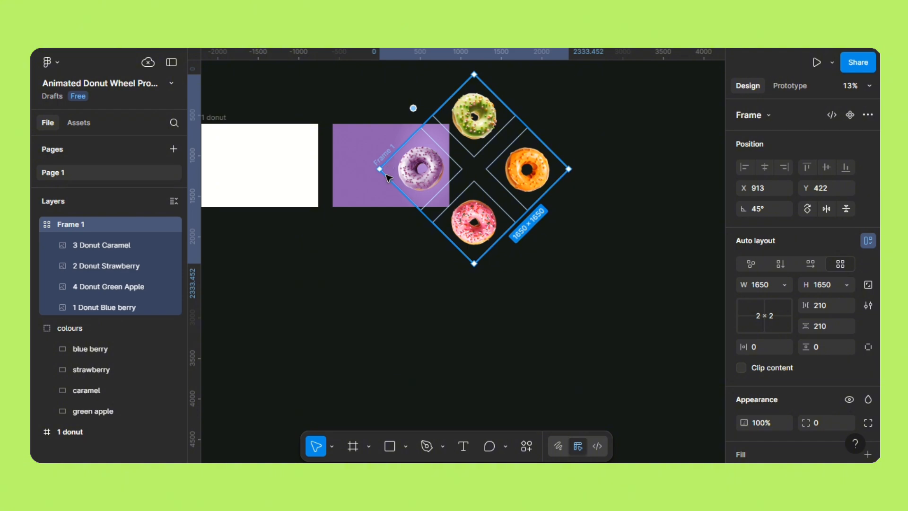
pyautogui.moveTo(387, 175); pyautogui.dragTo(474, 308)
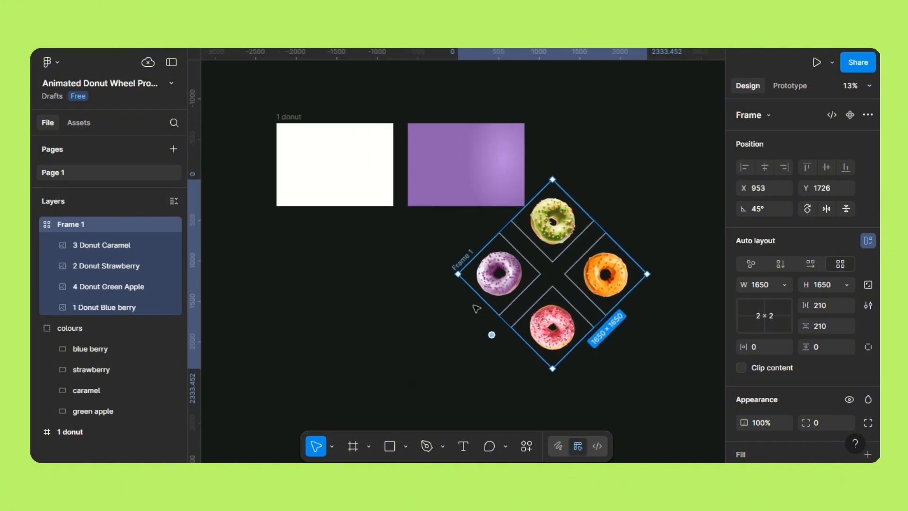
pyautogui.click(434, 290)
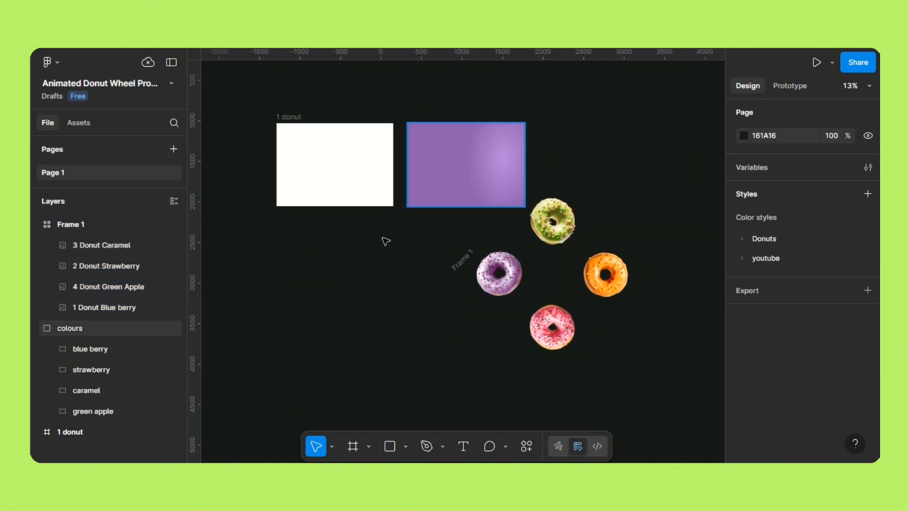
# Step: Change the fill of the 1 donut frame to a solid dark green
pyautogui.moveTo(345, 259); pyautogui.dragTo(447, 269)
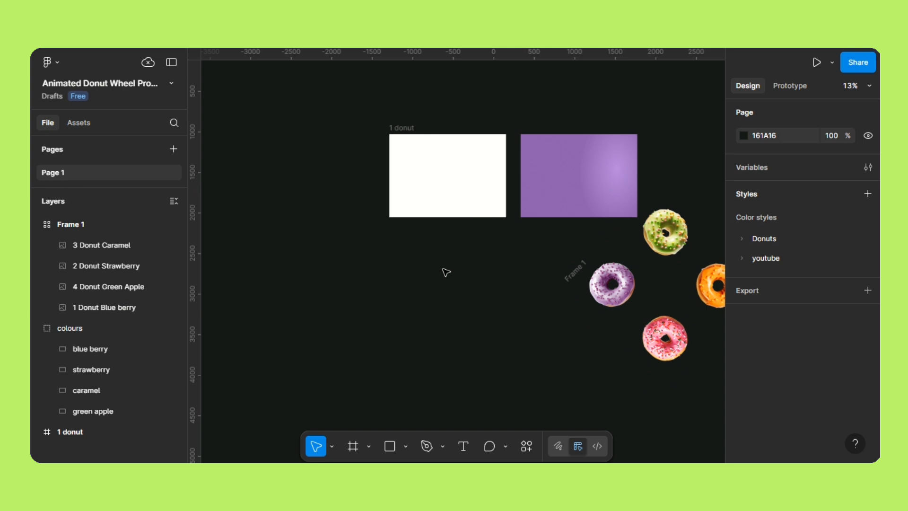
pyautogui.click(403, 128)
pyautogui.scroll(3, 405, 130)
pyautogui.scroll(5, 450, 271)
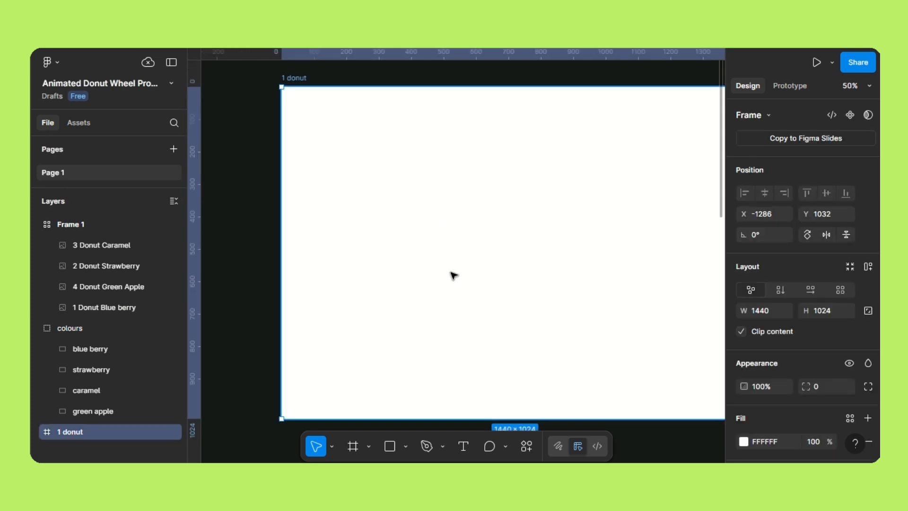
pyautogui.moveTo(452, 273); pyautogui.dragTo(403, 273)
pyautogui.click(743, 441)
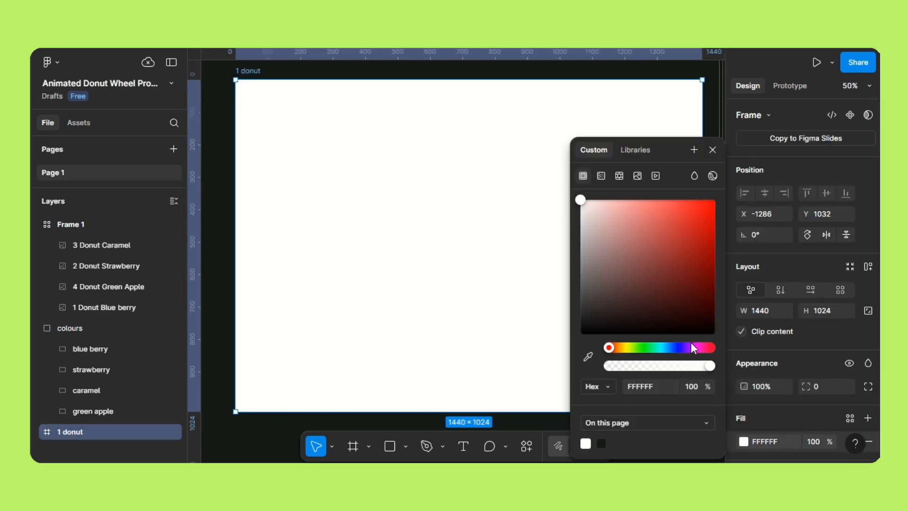
pyautogui.click(678, 348)
pyautogui.click(647, 347)
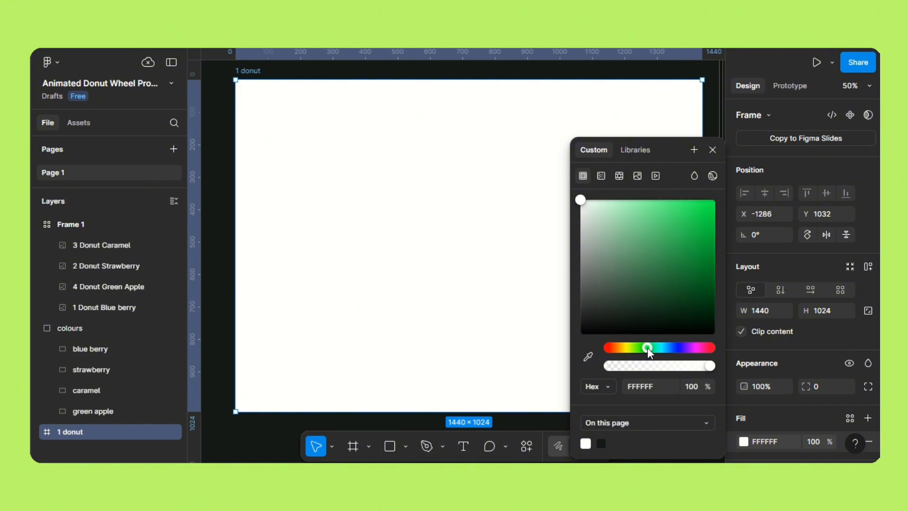
pyautogui.click(670, 254)
pyautogui.click(664, 315)
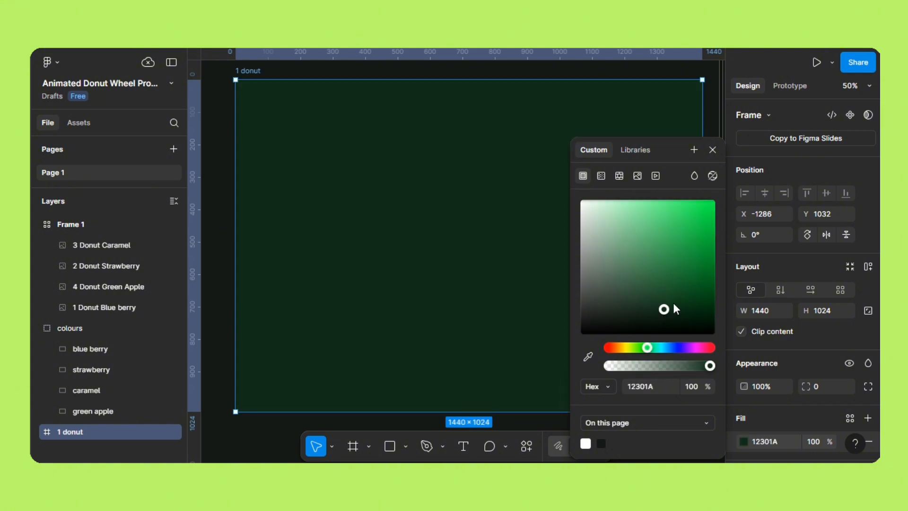
pyautogui.click(671, 297)
pyautogui.click(713, 150)
# Step: Add the text "glazy Days" to the 1 donut frame and move it near the middle, at about X 386, Y 368
pyautogui.press('t')
pyautogui.click(459, 235)
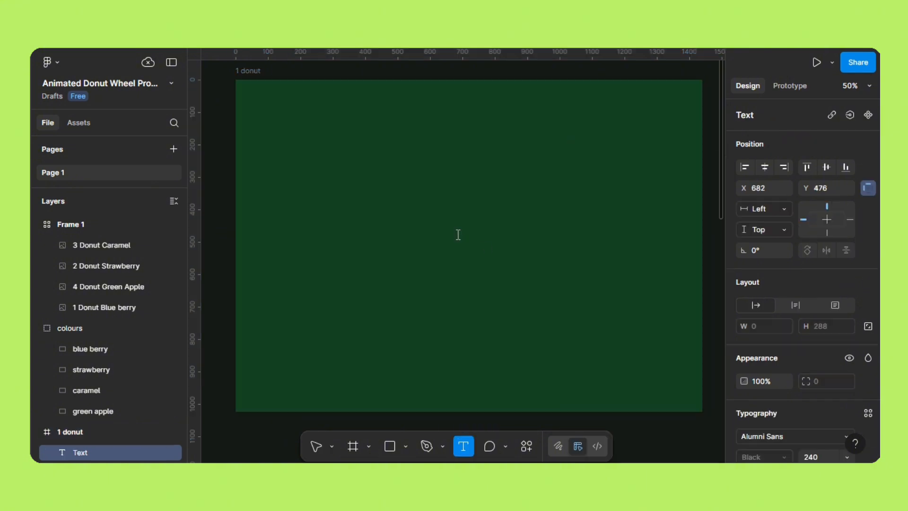
pyautogui.write('gl')
pyautogui.press('Escape')
pyautogui.write('a')
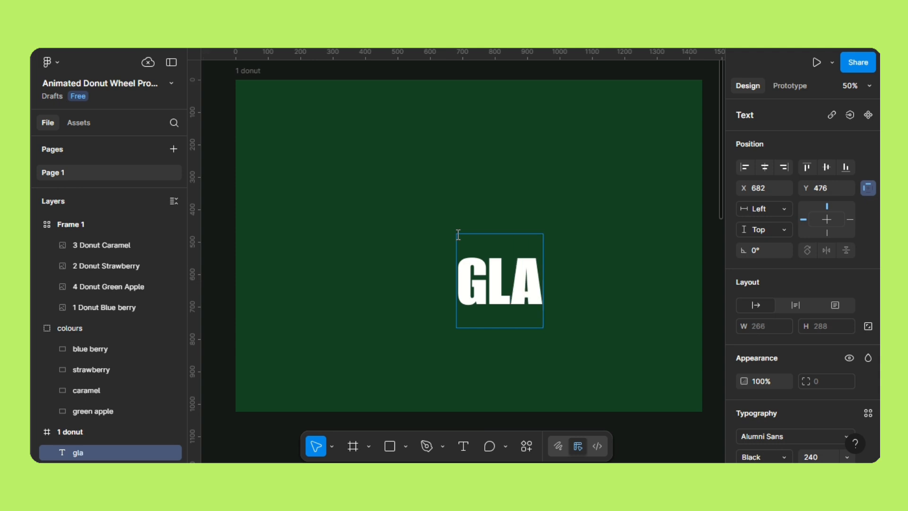
pyautogui.write('zy Days')
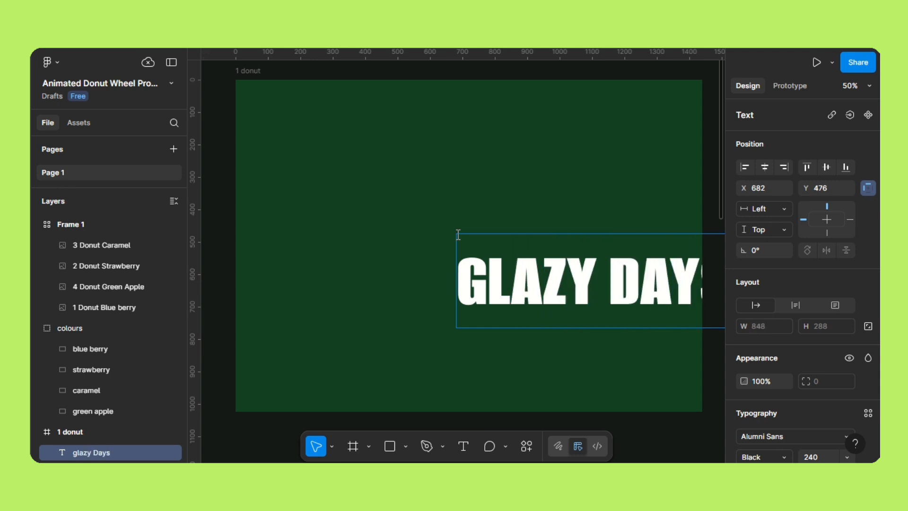
pyautogui.press('Escape')
pyautogui.moveTo(532, 268); pyautogui.dragTo(436, 232)
# Step: Set the glazy Days text to the Pacifico font at size 32
pyautogui.scroll(-5, 874, 281)
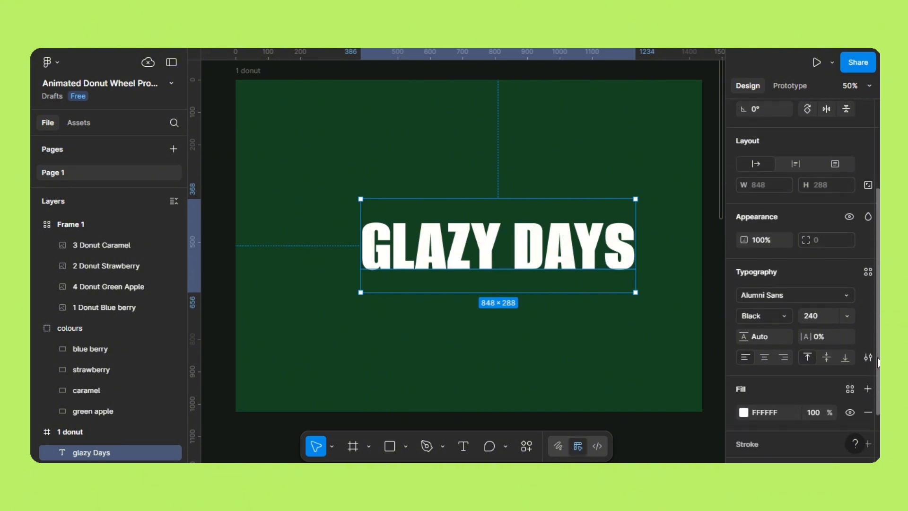
pyautogui.click(842, 277)
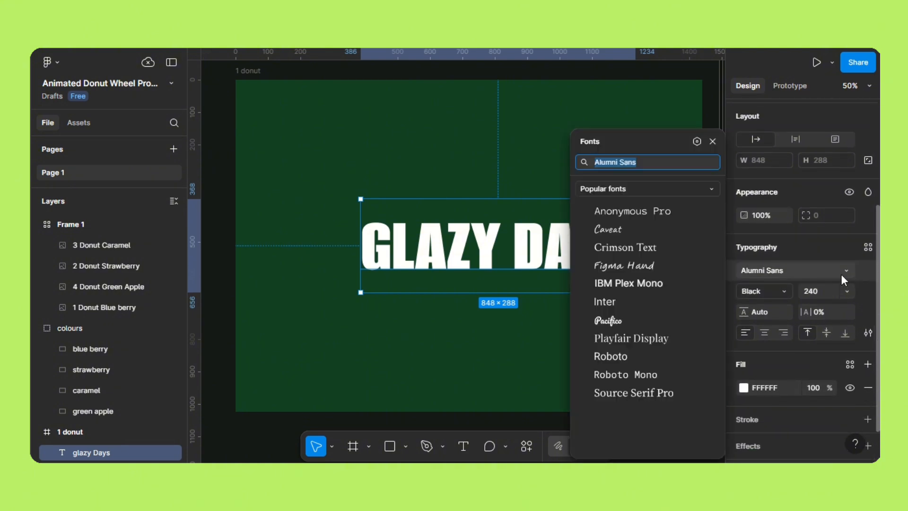
pyautogui.write('pac')
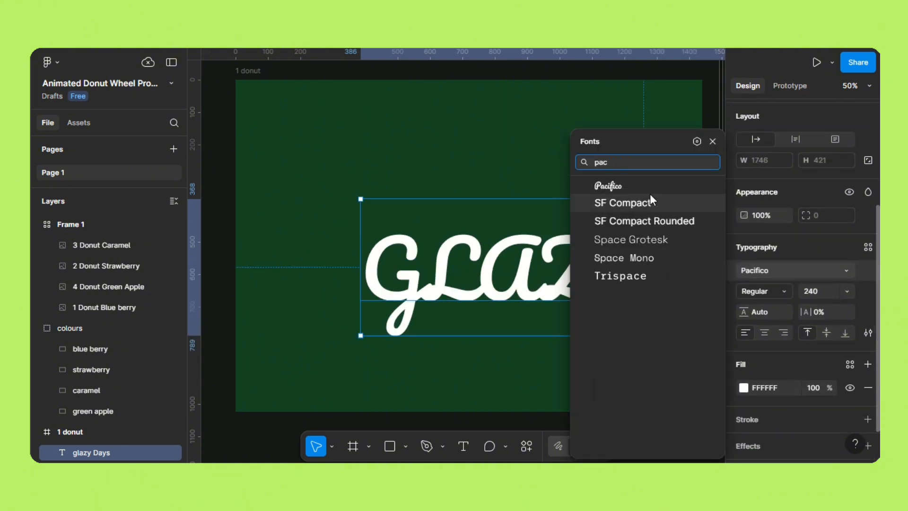
pyautogui.press('Escape')
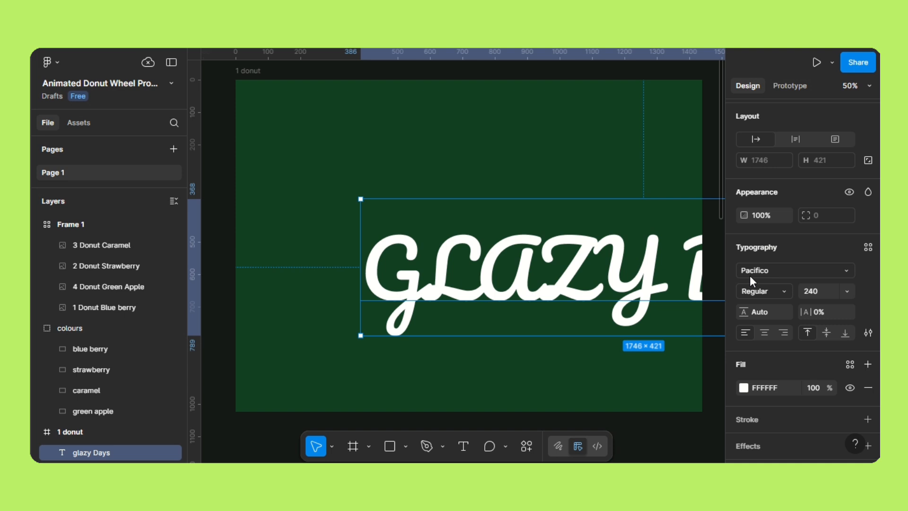
pyautogui.click(848, 291)
pyautogui.click(841, 333)
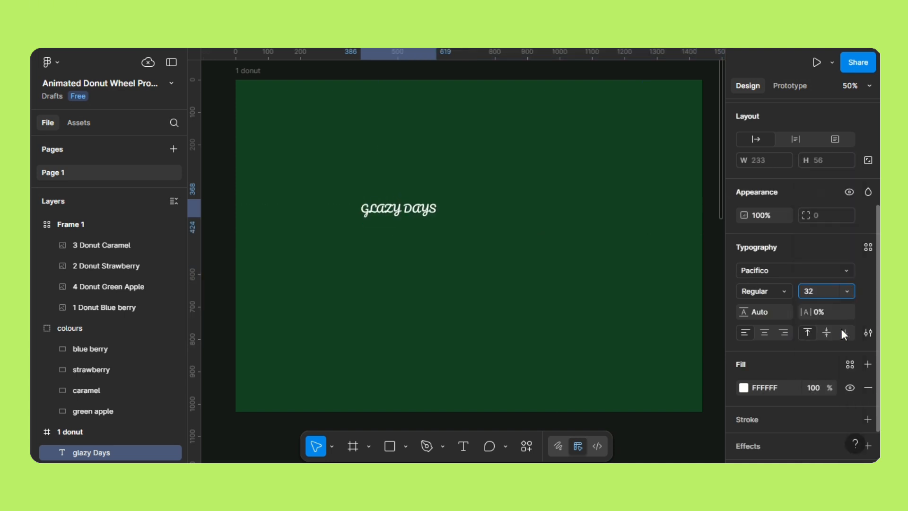
# Step: Remove the uppercase setting from the glazy Days text and place it near the upper-left corner of the green frame
pyautogui.click(869, 332)
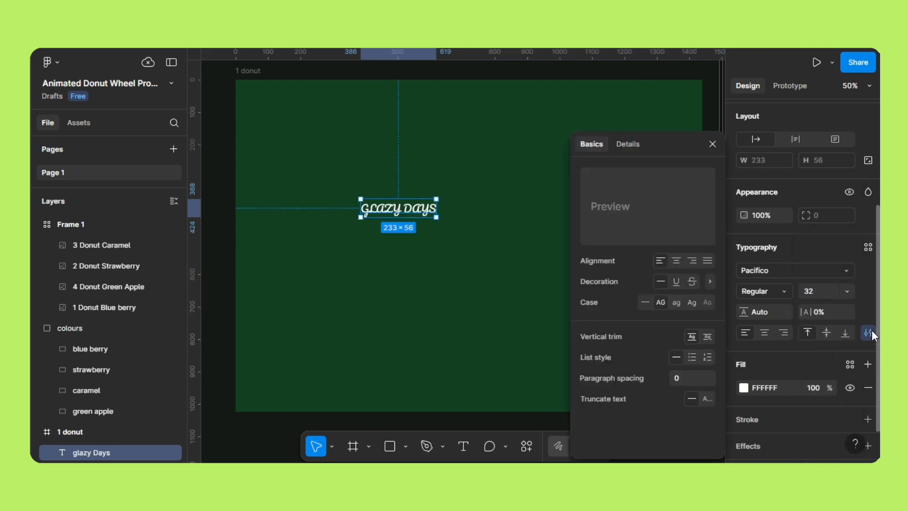
pyautogui.click(643, 305)
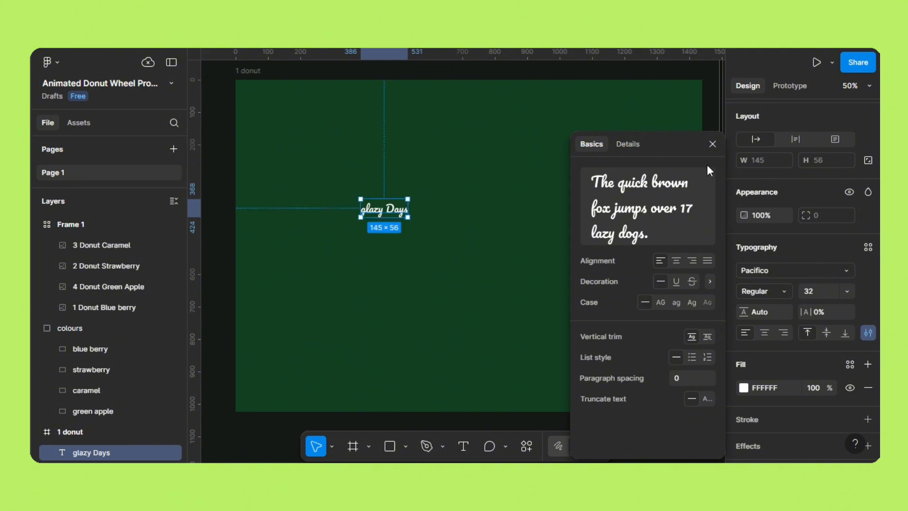
pyautogui.click(713, 145)
pyautogui.moveTo(468, 287); pyautogui.dragTo(518, 302)
pyautogui.moveTo(453, 224); pyautogui.dragTo(355, 134)
# Step: Add a "Blue Berry" text label below and to the right of the glazy Days logo
pyautogui.press('Return')
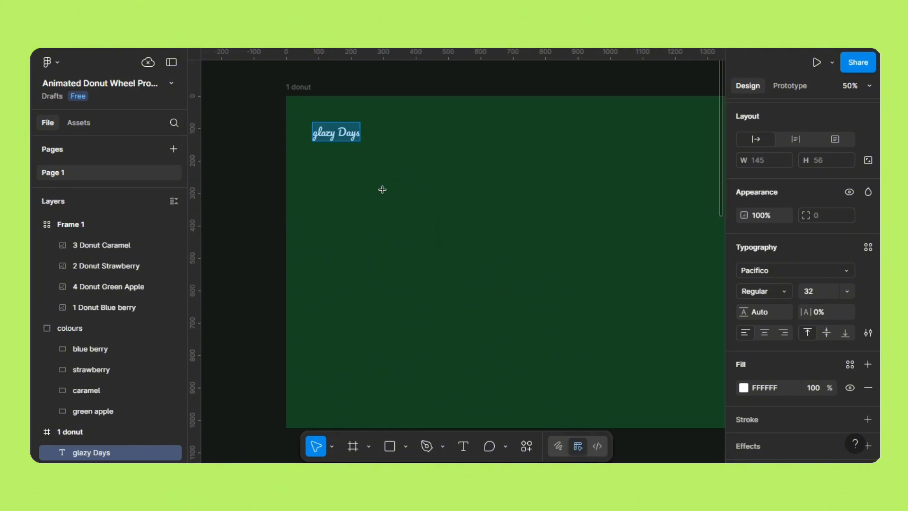
pyautogui.click(383, 190)
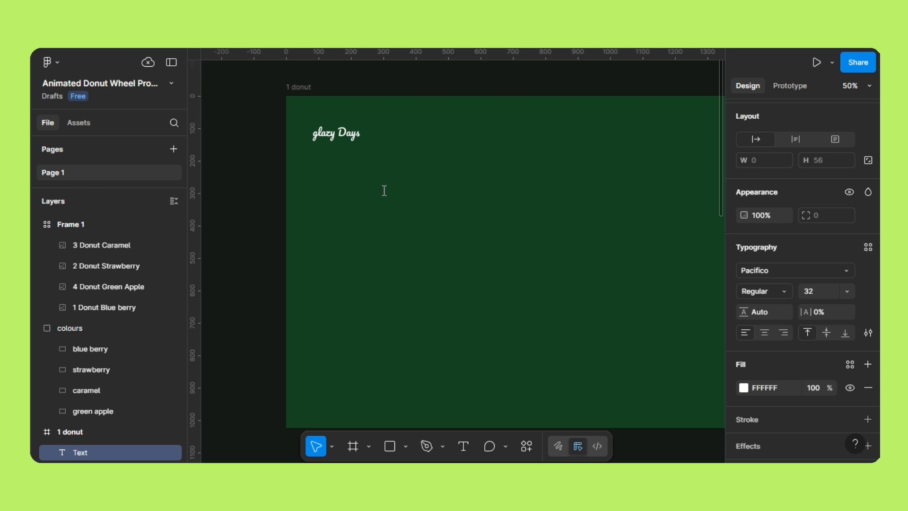
pyautogui.write('S')
pyautogui.press('BackSpace')
pyautogui.write('BlueBerry')
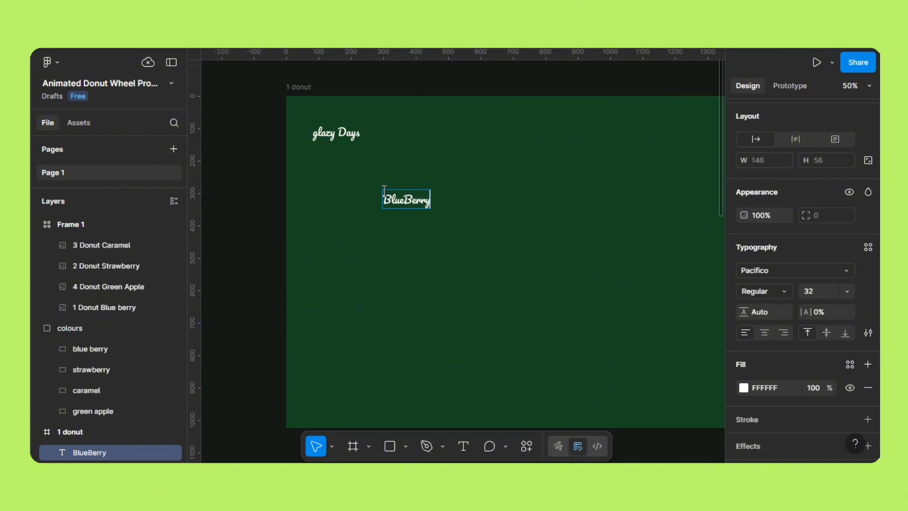
pyautogui.press('Escape')
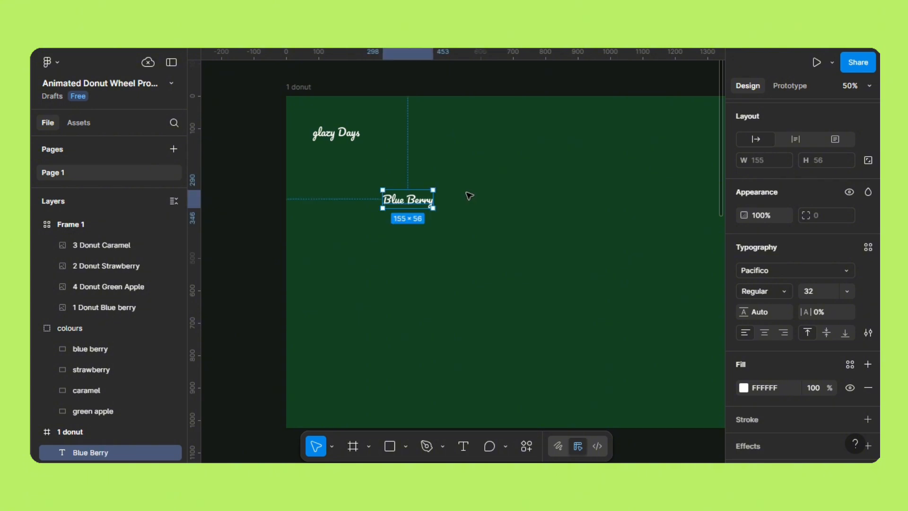
# Step: Set the Blue Berry label to the Poppins font at size 24
pyautogui.click(796, 269)
pyautogui.write('pop')
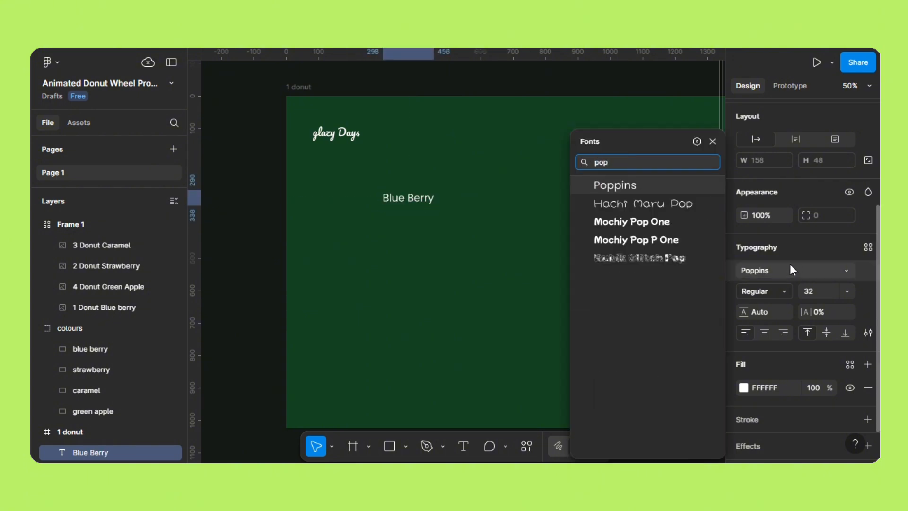
pyautogui.click(619, 185)
pyautogui.click(848, 292)
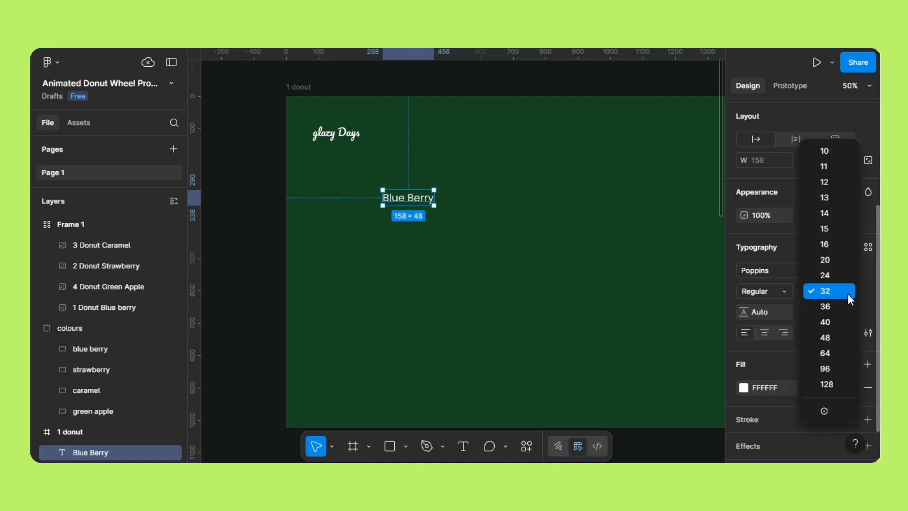
pyautogui.click(838, 279)
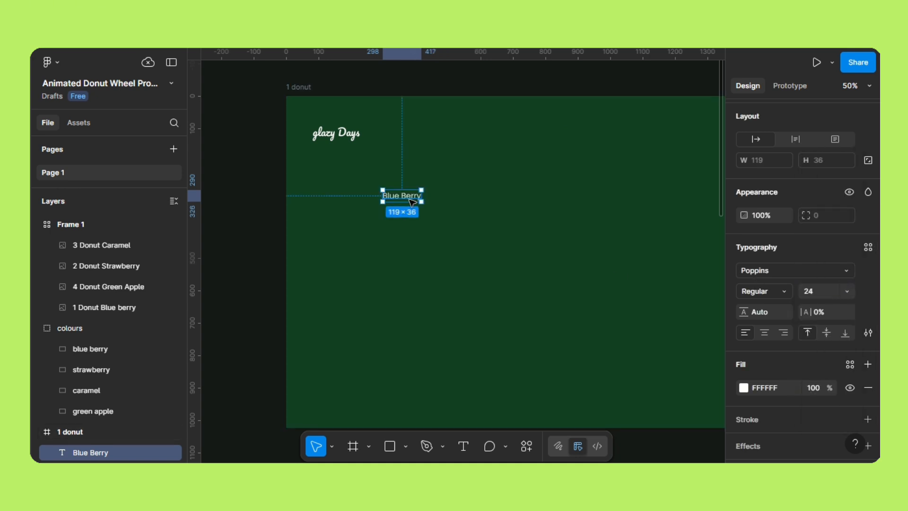
# Step: Duplicate the Blue Berry label three times to form an evenly spaced horizontal row of four
pyautogui.moveTo(412, 199); pyautogui.dragTo(461, 203)
pyautogui.hotkey('ctrl', 'd')
pyautogui.hotkey('ctrl', 'd')
# Step: Change the second label in the row to "Strawberry" and the third to "Caramel"
pyautogui.click(459, 199)
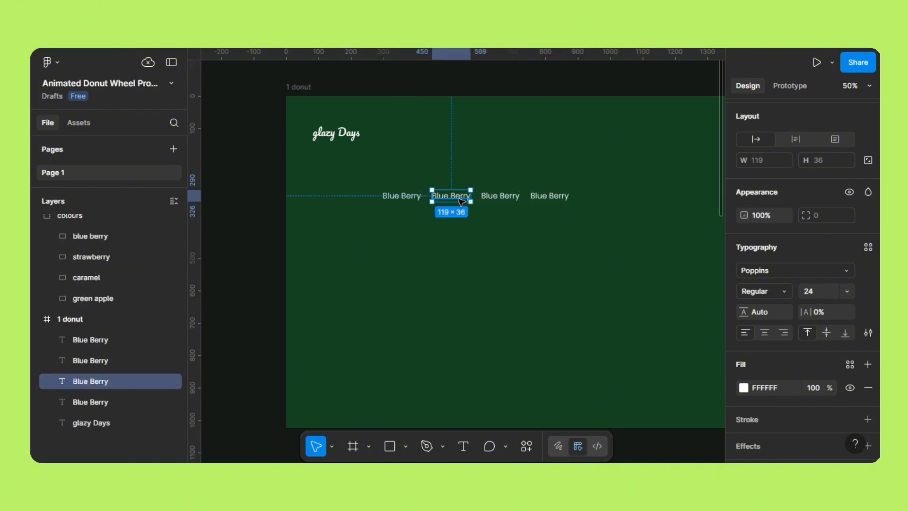
pyautogui.doubleClick(460, 199)
pyautogui.write('Str')
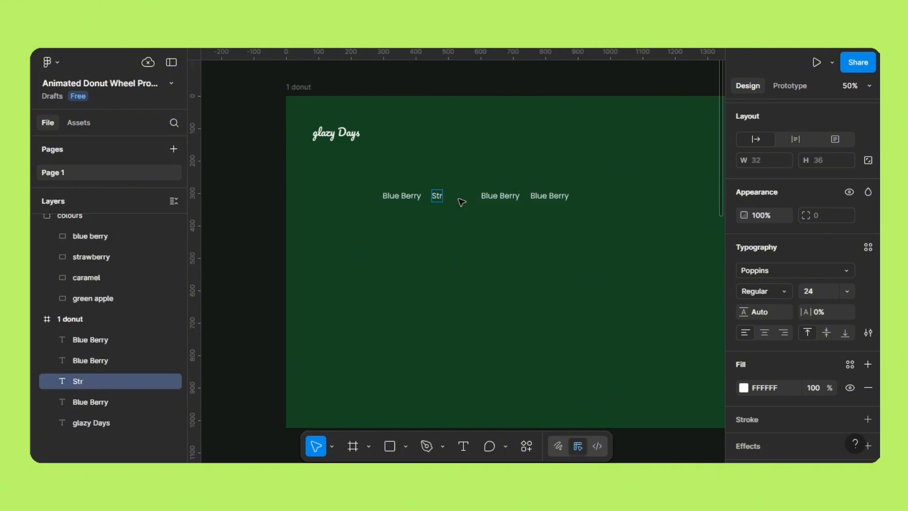
pyautogui.write('awberry')
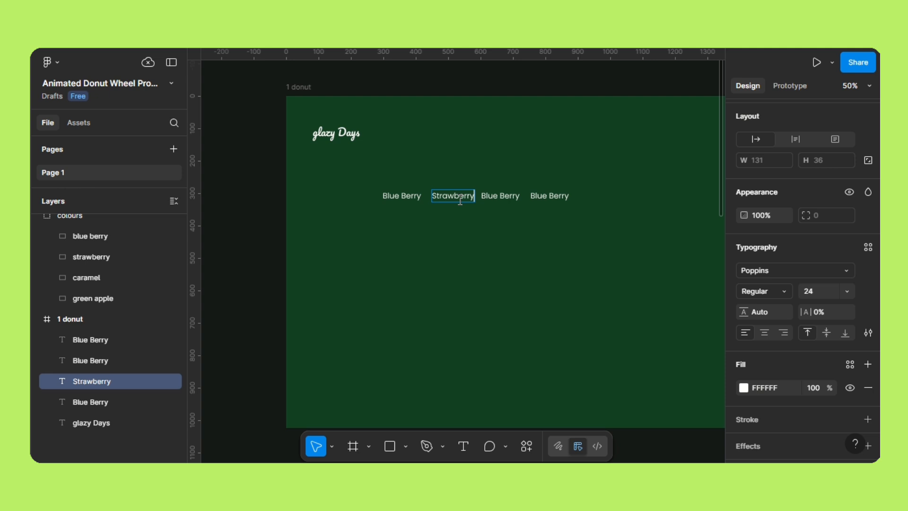
pyautogui.doubleClick(500, 195)
pyautogui.write('Caramel')
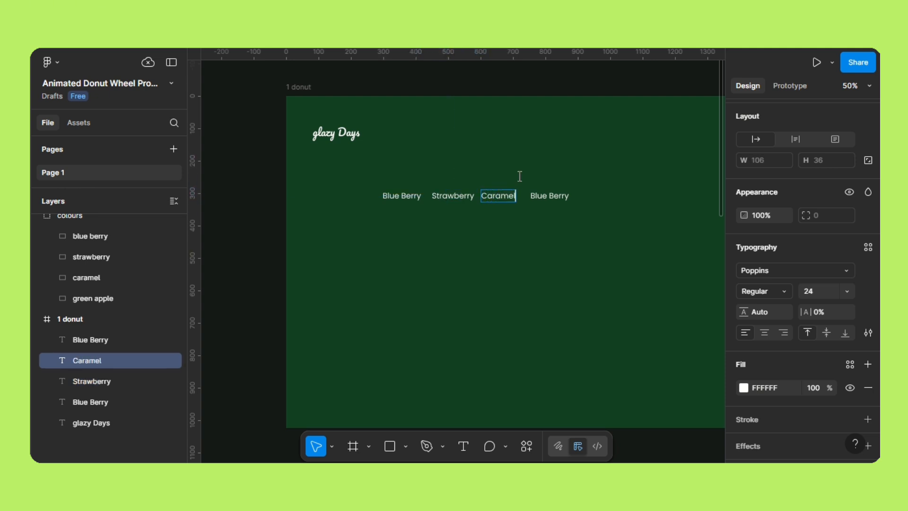
pyautogui.press('Escape')
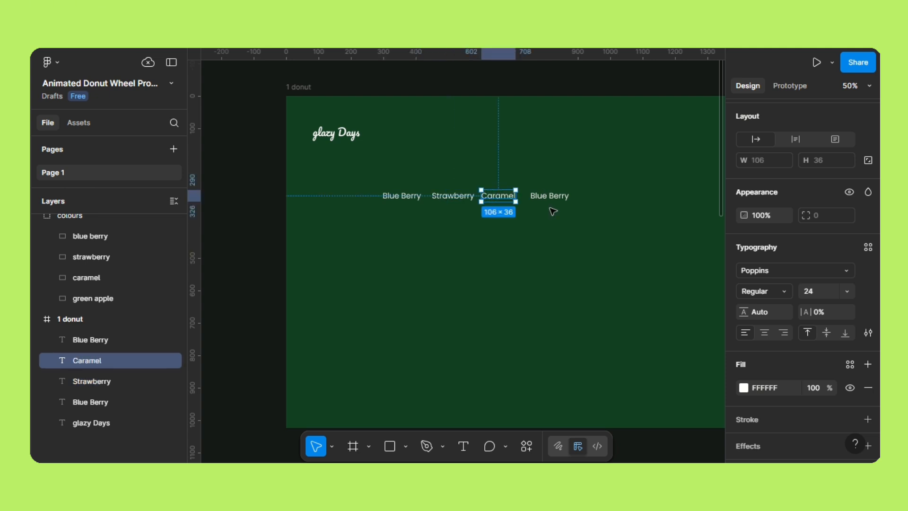
# Step: Change the fourth label in the row to "Green Apple"
pyautogui.click(544, 197)
pyautogui.doubleClick(551, 196)
pyautogui.write('G')
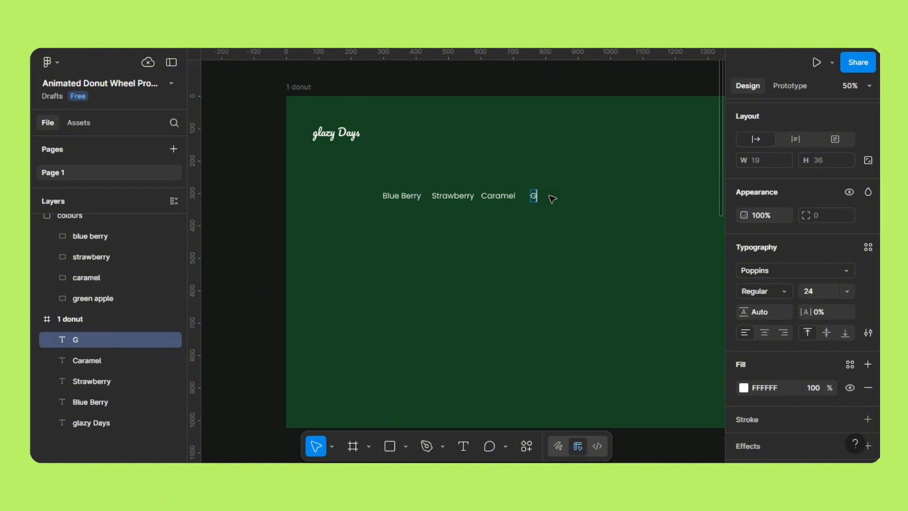
pyautogui.write('reen Apple')
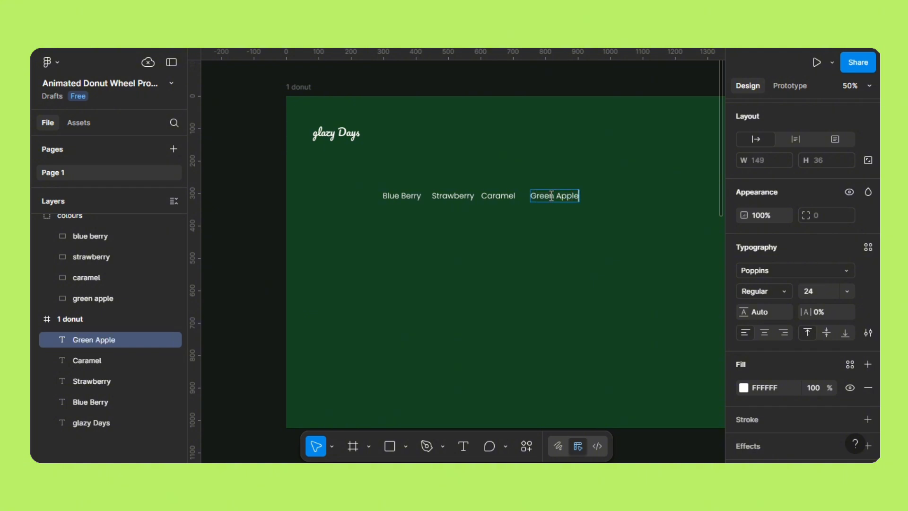
pyautogui.click(582, 167)
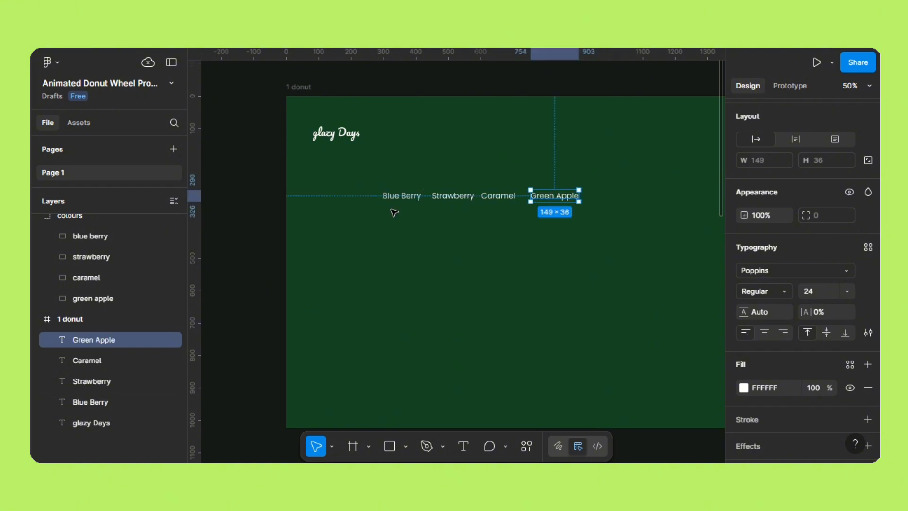
# Step: Set the font weight of all four flavour labels to Medium
pyautogui.moveTo(375, 183); pyautogui.dragTo(596, 208)
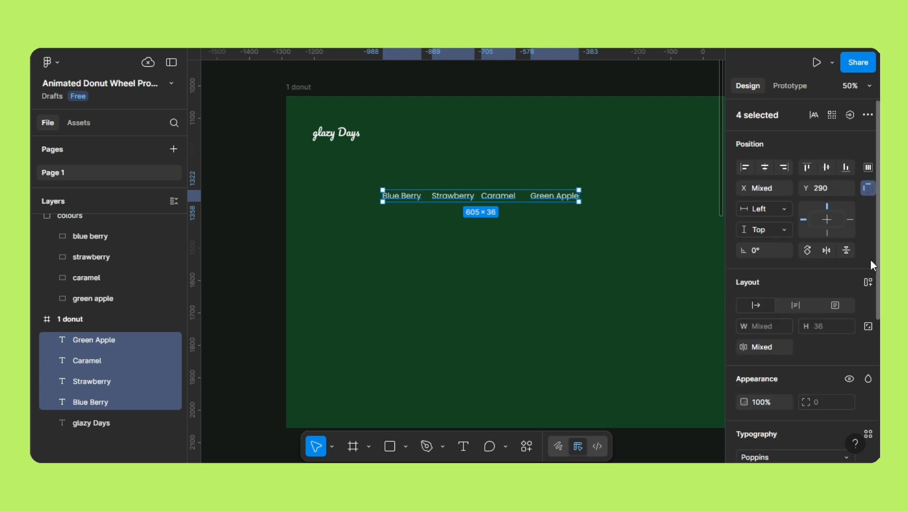
pyautogui.scroll(-3, 797, 321)
pyautogui.click(783, 331)
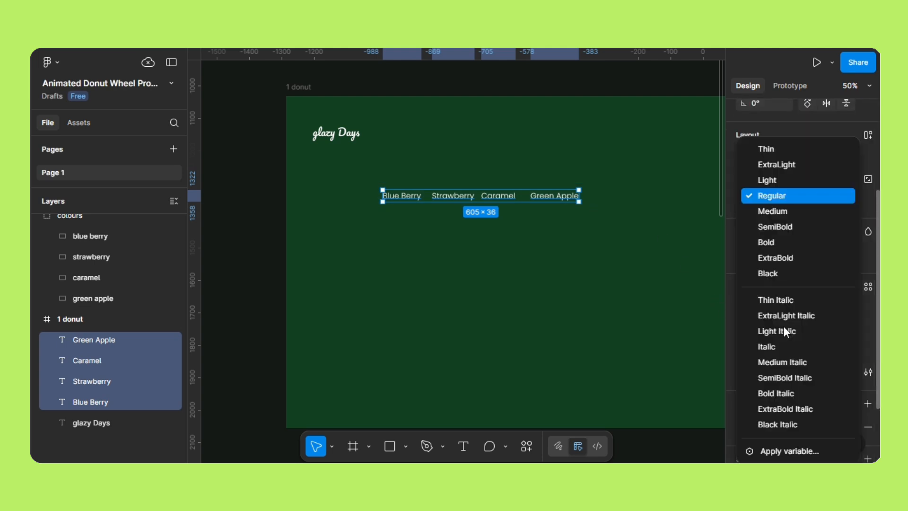
pyautogui.click(766, 214)
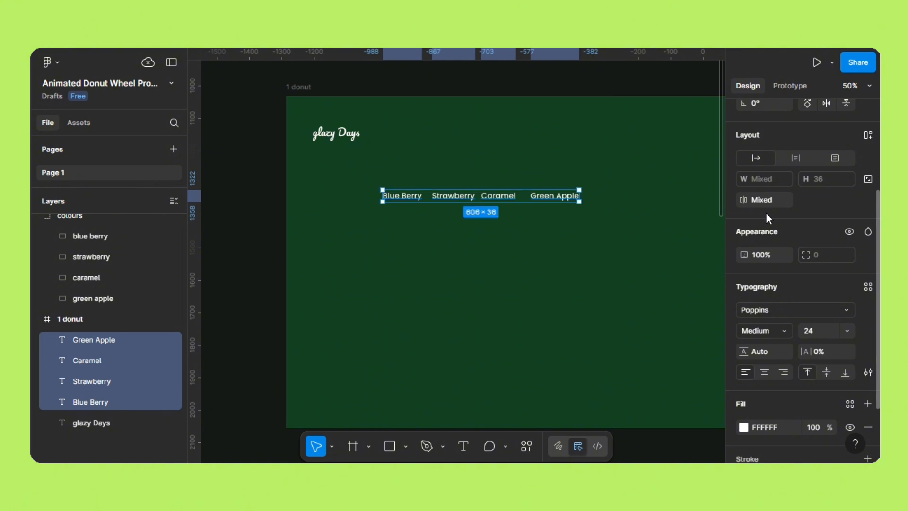
# Step: Wrap the four flavour labels in a horizontal auto layout with a gap of 28 and horizontal padding of 32
pyautogui.click(870, 129)
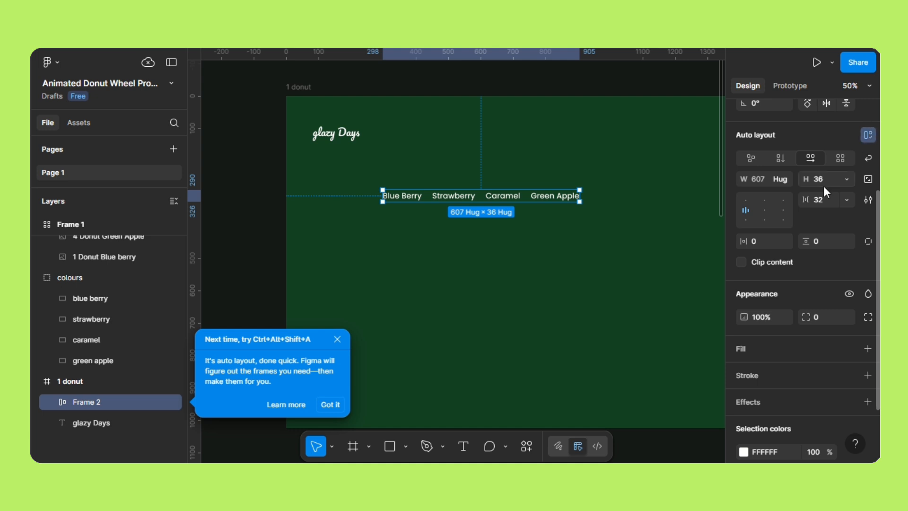
pyautogui.click(821, 203)
pyautogui.click(762, 240)
pyautogui.write('32')
pyautogui.press('Return')
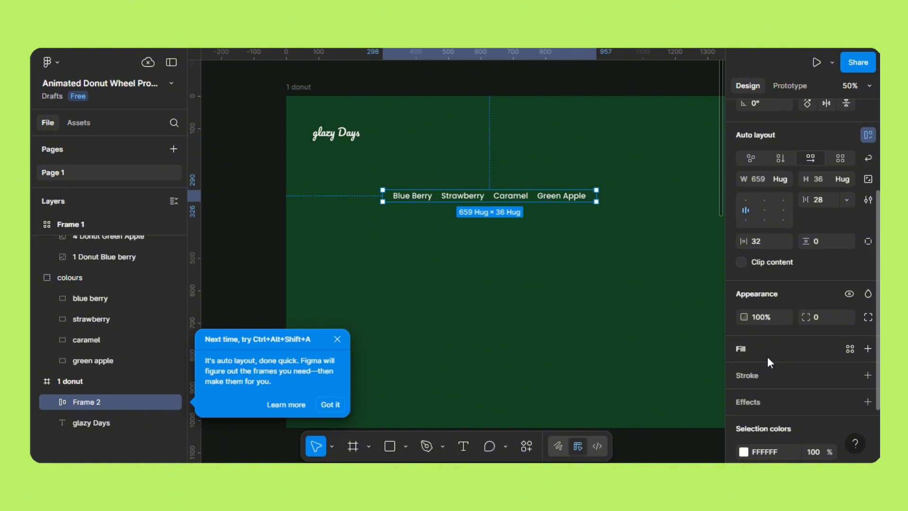
# Step: Set the height of the flavour navigation frame to 60
pyautogui.click(816, 184)
pyautogui.write('6')
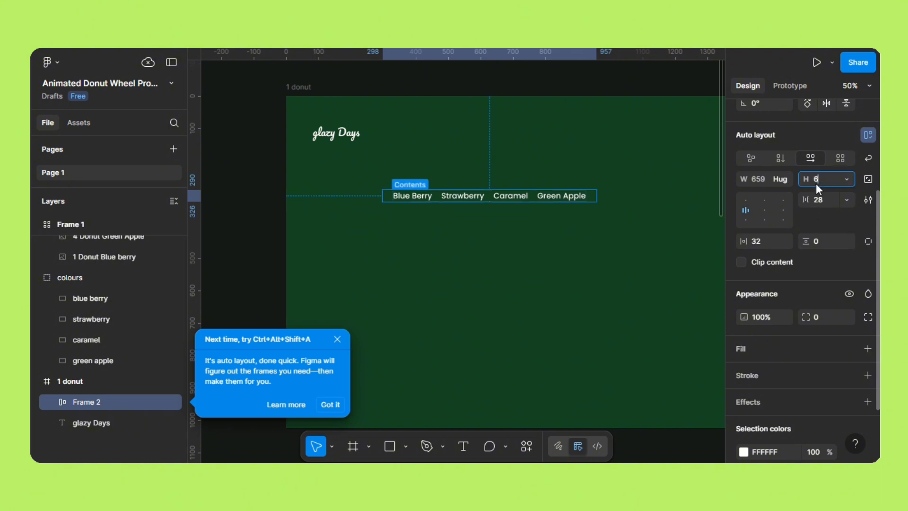
pyautogui.write('0')
pyautogui.press('Return')
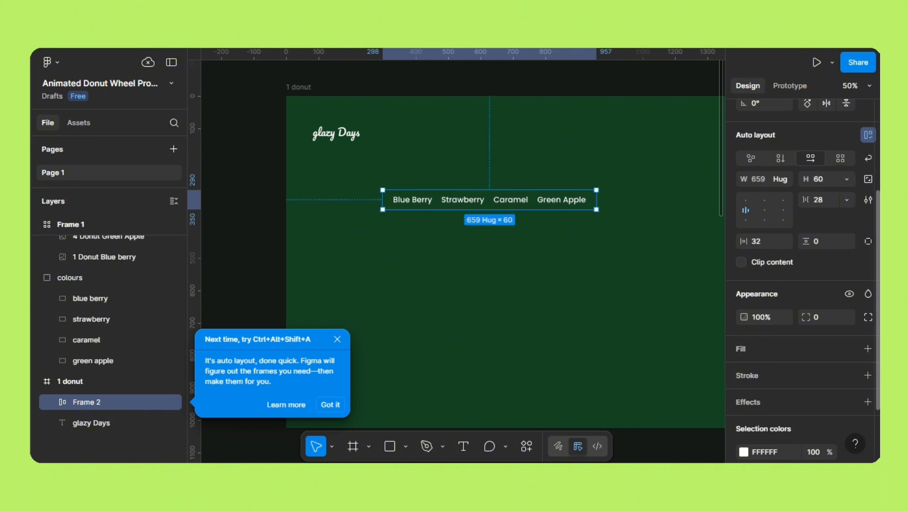
# Step: Give the flavour navigation frame a white FFFFFF inside stroke with weight 2 and 16% opacity
pyautogui.scroll(-3, 872, 292)
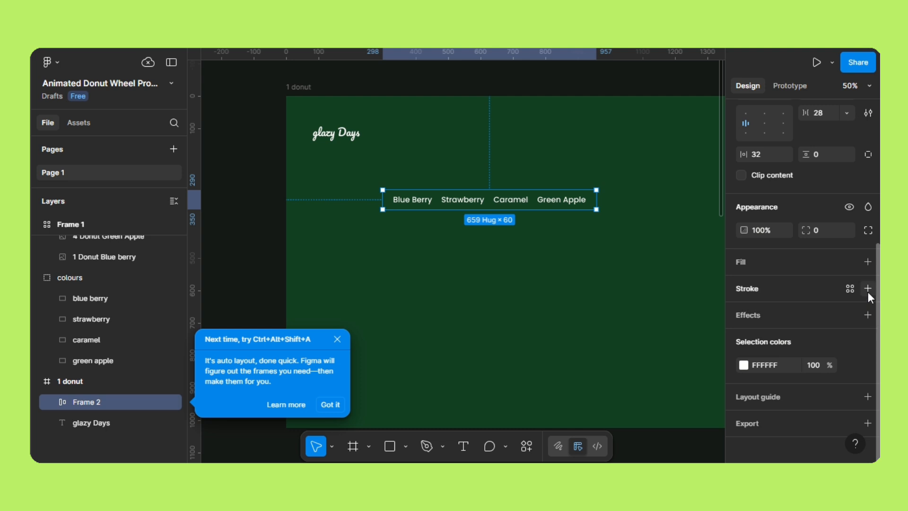
pyautogui.click(868, 289)
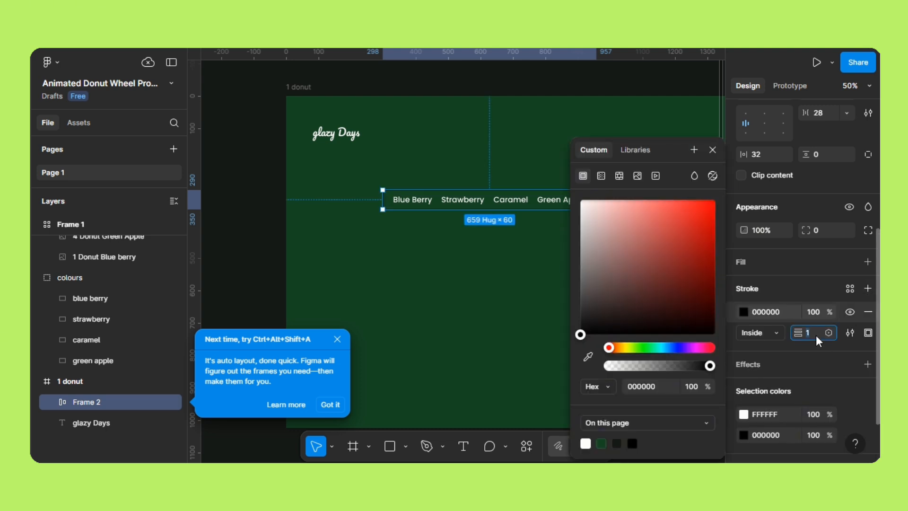
pyautogui.write('2')
pyautogui.press('Return')
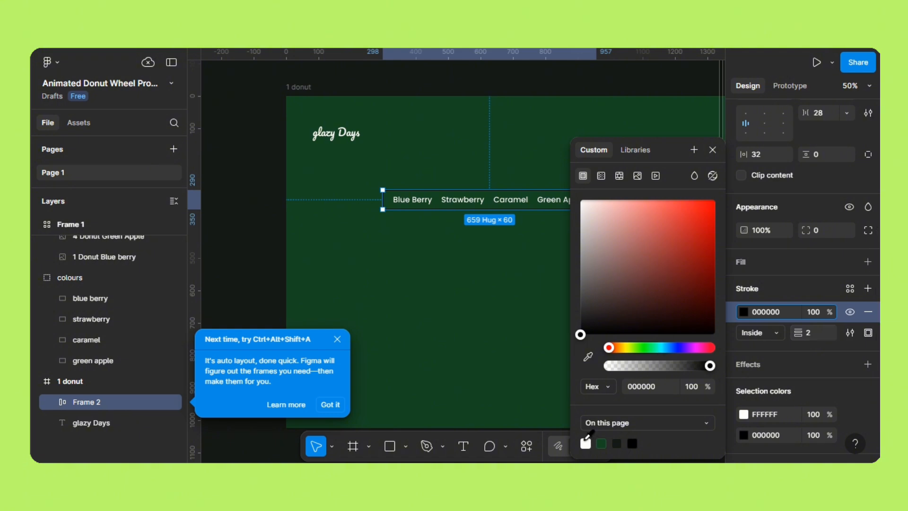
pyautogui.click(588, 434)
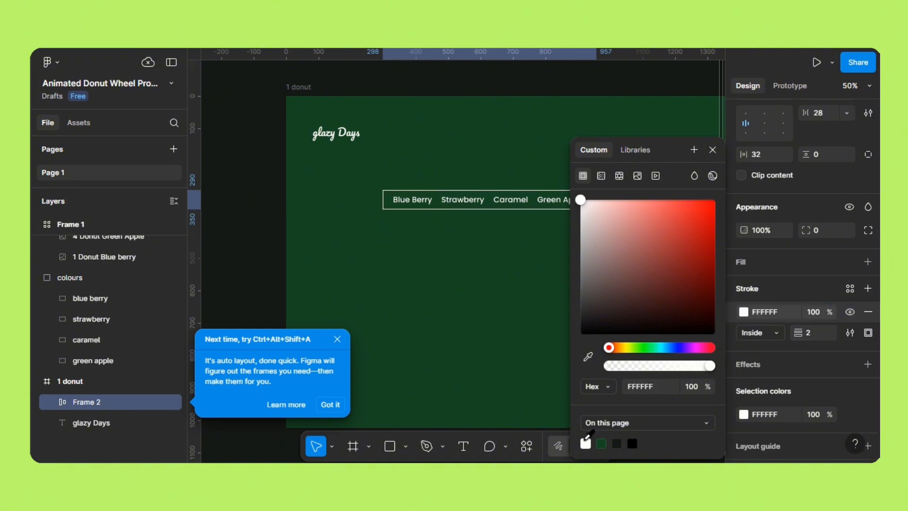
pyautogui.click(813, 312)
pyautogui.write('16')
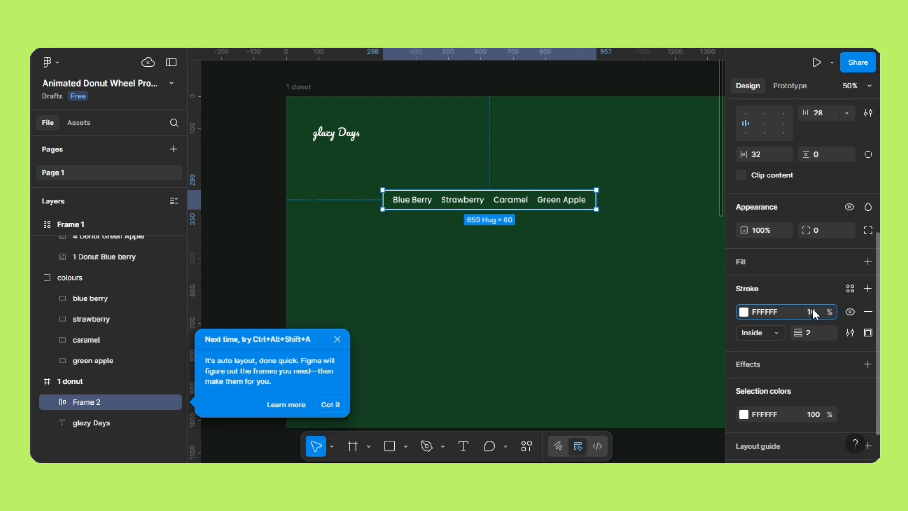
pyautogui.press('Return')
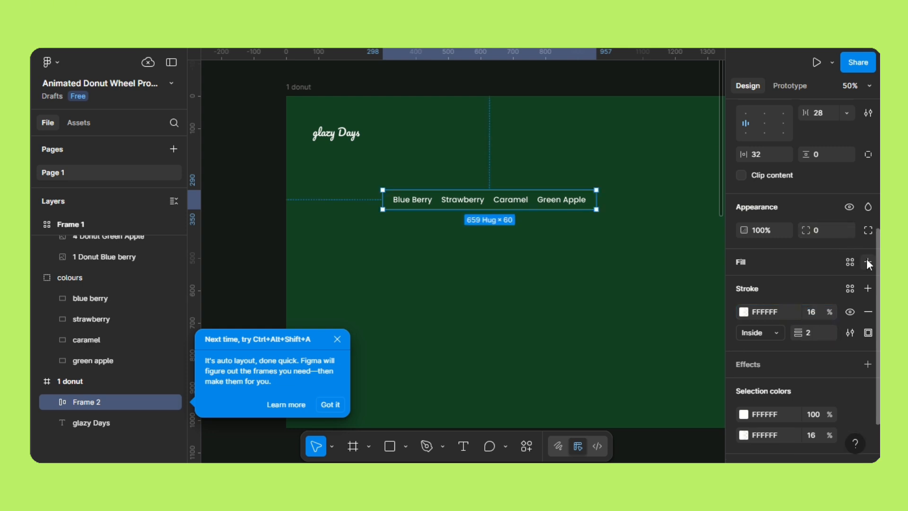
# Step: Add a white FFFFFF fill at 12% opacity to the flavour navigation frame
pyautogui.click(868, 261)
pyautogui.click(815, 283)
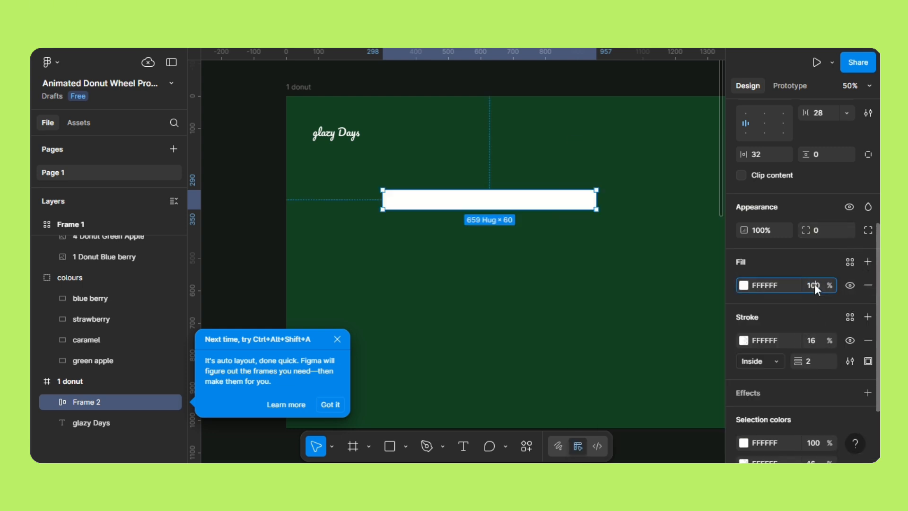
pyautogui.write('12')
pyautogui.press('Return')
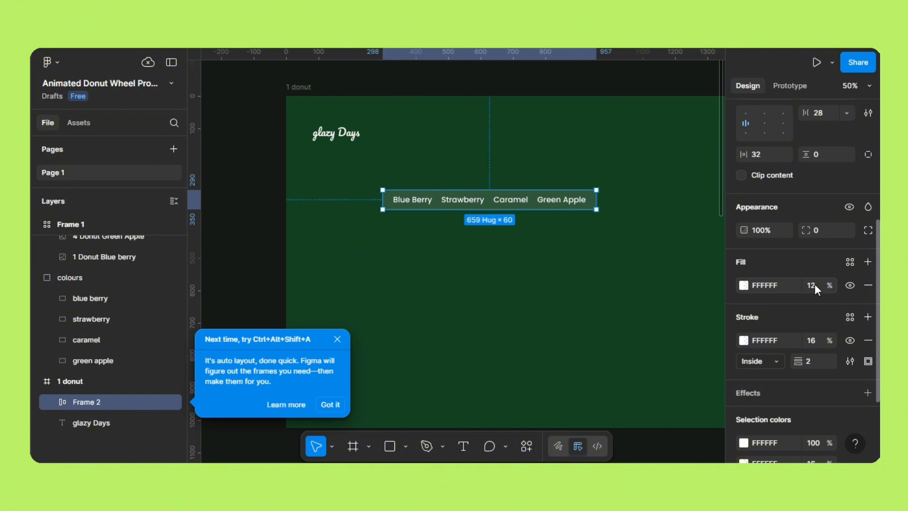
# Step: Round the flavour navigation frame with a corner radius of 32
pyautogui.click(827, 235)
pyautogui.write('40')
pyautogui.press('Return')
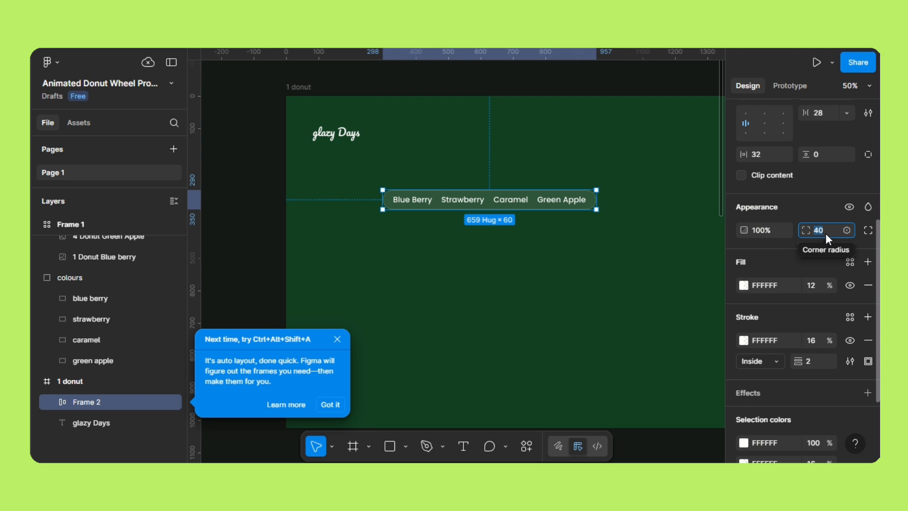
pyautogui.write('32')
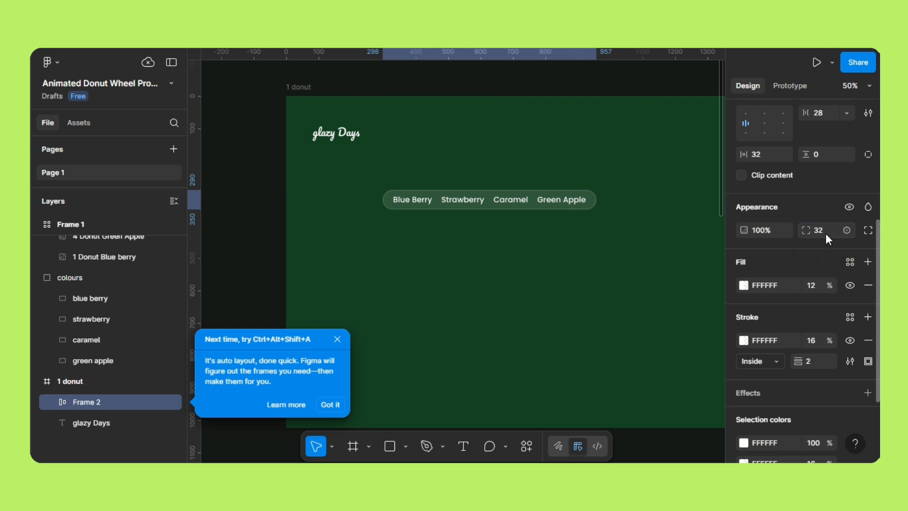
pyautogui.press('Return')
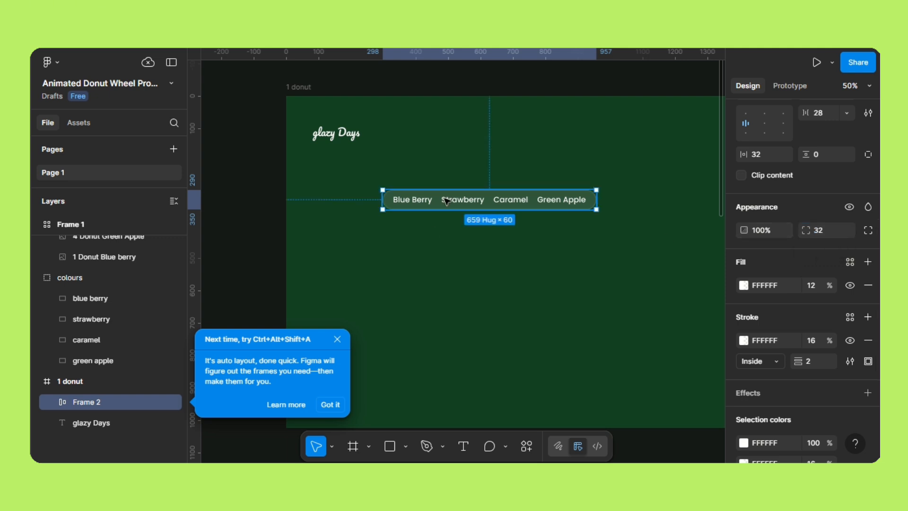
# Step: Move the flavour navigation pill up beside the glazy Days logo
pyautogui.moveTo(444, 199); pyautogui.dragTo(448, 133)
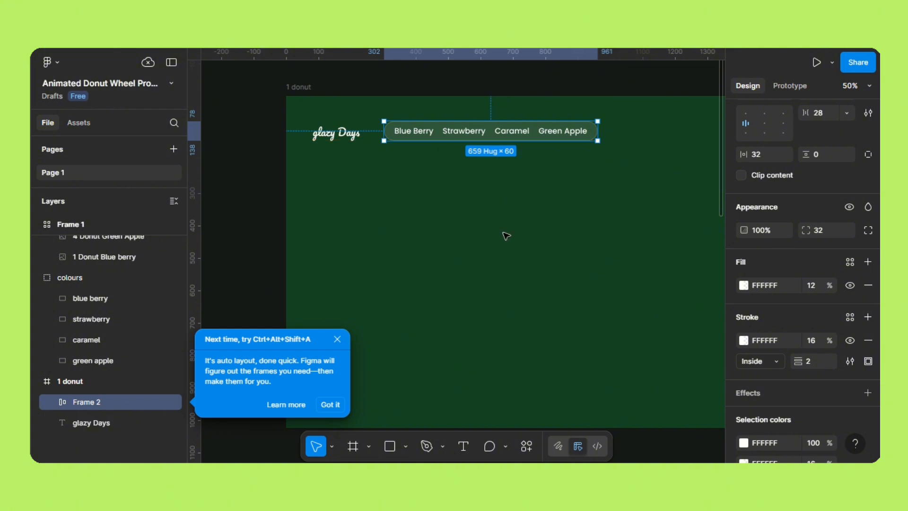
pyautogui.moveTo(506, 235); pyautogui.dragTo(462, 210)
pyautogui.click(464, 211)
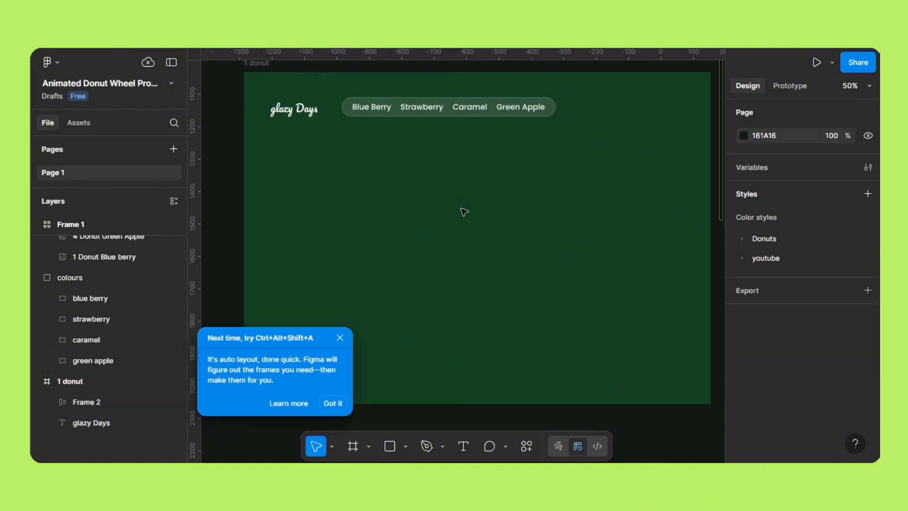
# Step: Add a drop shadow to the navigation pill with Y 12, blur 40 and black at 8% opacity
pyautogui.click(456, 116)
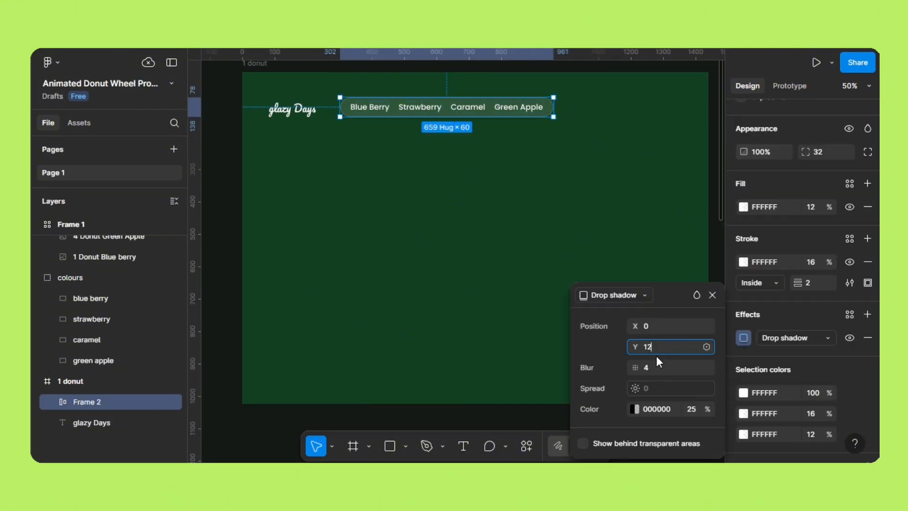
pyautogui.click(657, 367)
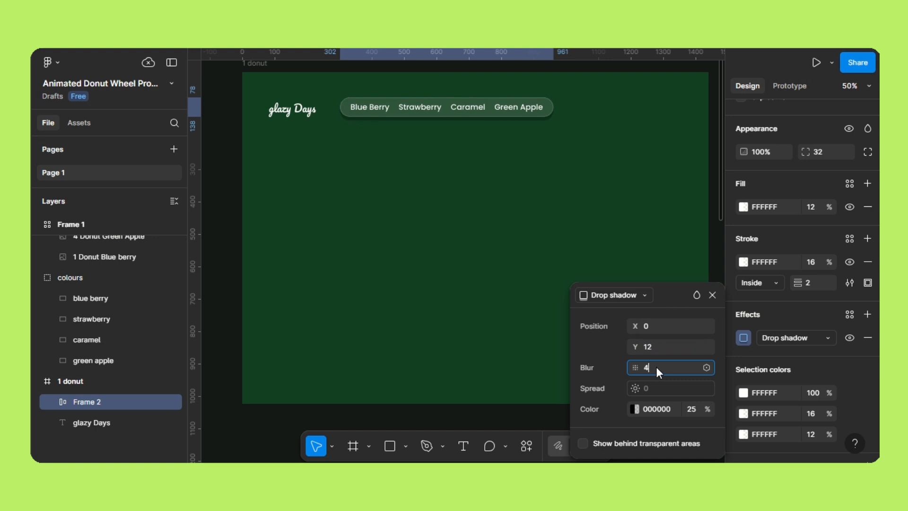
pyautogui.write('0')
pyautogui.click(691, 408)
pyautogui.write('8')
pyautogui.press('Return')
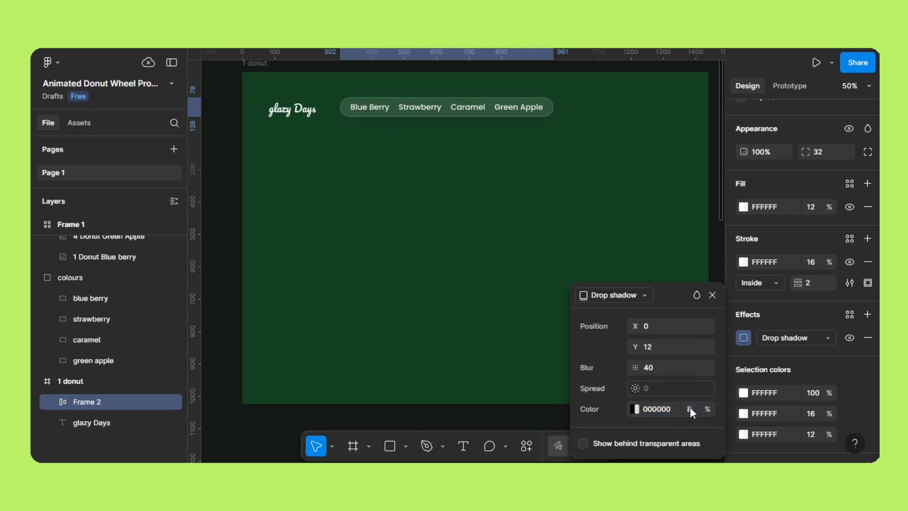
pyautogui.click(712, 294)
# Step: Duplicate the navigation pill just below the original and delete the copy's Blue Berry, Strawberry and Caramel labels
pyautogui.scroll(3, 523, 283)
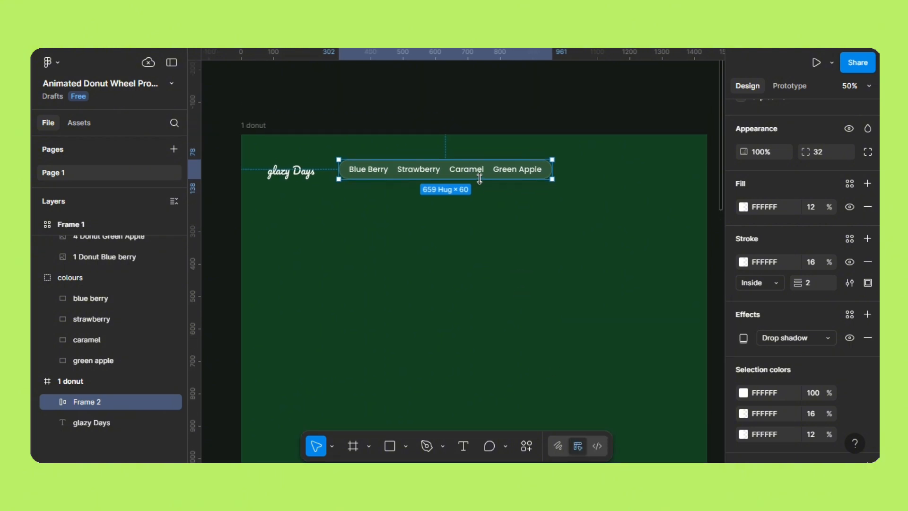
pyautogui.moveTo(469, 174); pyautogui.dragTo(377, 213)
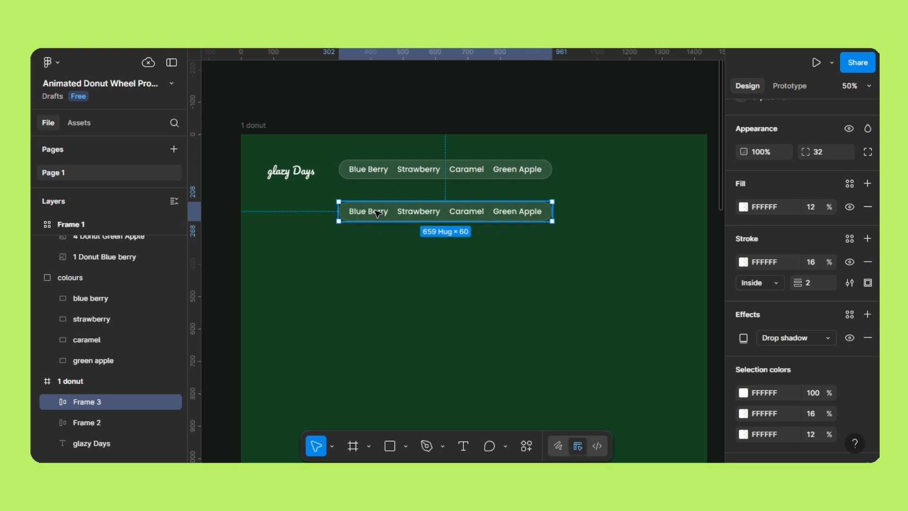
pyautogui.doubleClick(377, 213)
pyautogui.keyDown('shift'); pyautogui.click(418, 213); pyautogui.keyUp('shift')
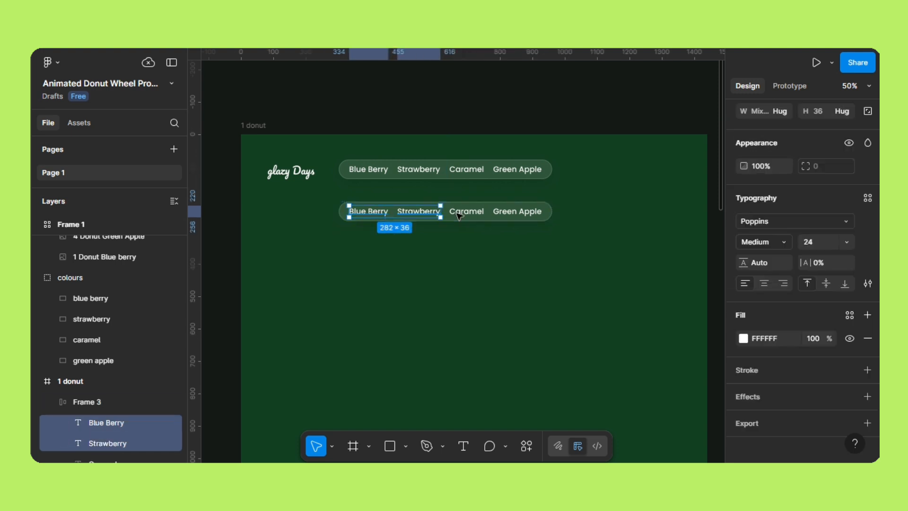
pyautogui.keyDown('shift'); pyautogui.click(465, 215); pyautogui.keyUp('shift')
pyautogui.press('Delete')
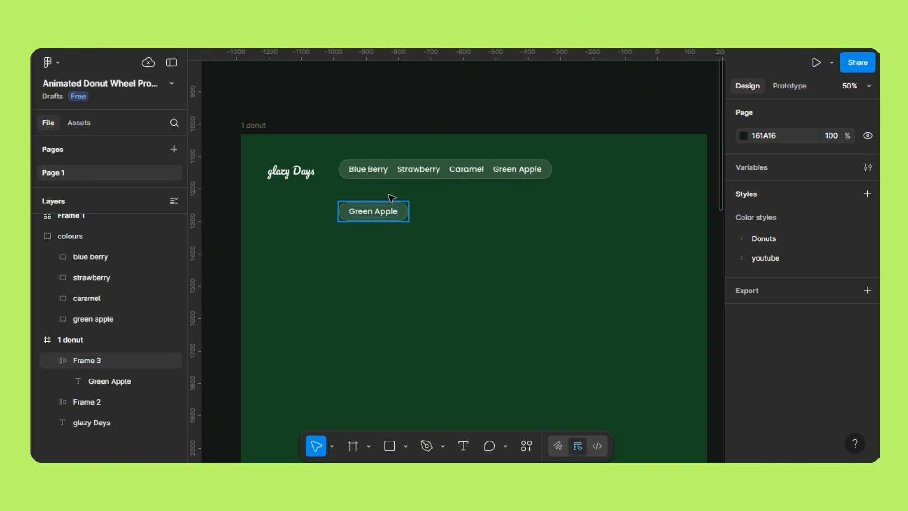
# Step: Make the hidden text and icons frame visible
pyautogui.click(448, 124)
pyautogui.scroll(1, 448, 124)
pyautogui.moveTo(182, 311); pyautogui.dragTo(184, 236)
pyautogui.click(121, 220)
pyautogui.scroll(3, 264, 291)
pyautogui.scroll(4, 264, 290)
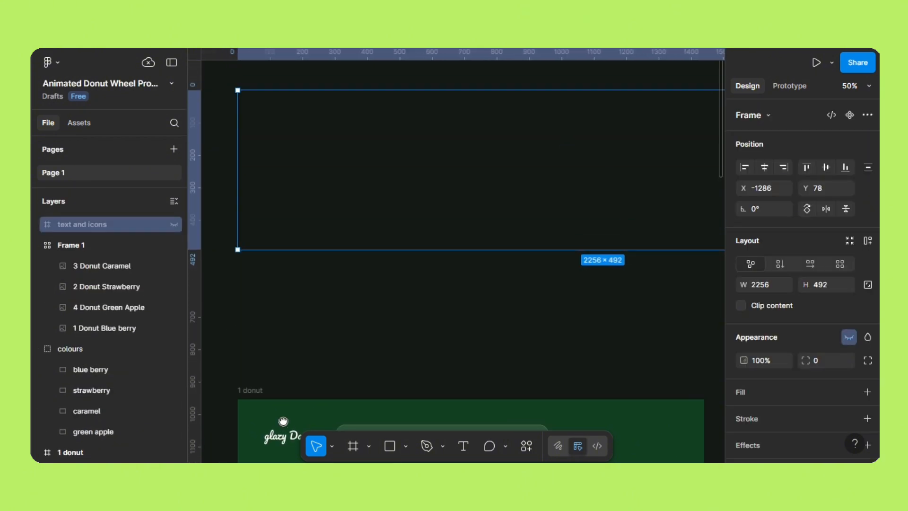
pyautogui.click(174, 224)
# Step: Copy the bag icon from the text and icons frame and replace the duplicated pill's Green Apple label with it
pyautogui.click(279, 134)
pyautogui.moveTo(278, 133); pyautogui.dragTo(335, 376)
pyautogui.hotkey('ctrl', 'z')
pyautogui.rightClick(283, 134)
pyautogui.click(312, 101)
pyautogui.scroll(-5, 350, 260)
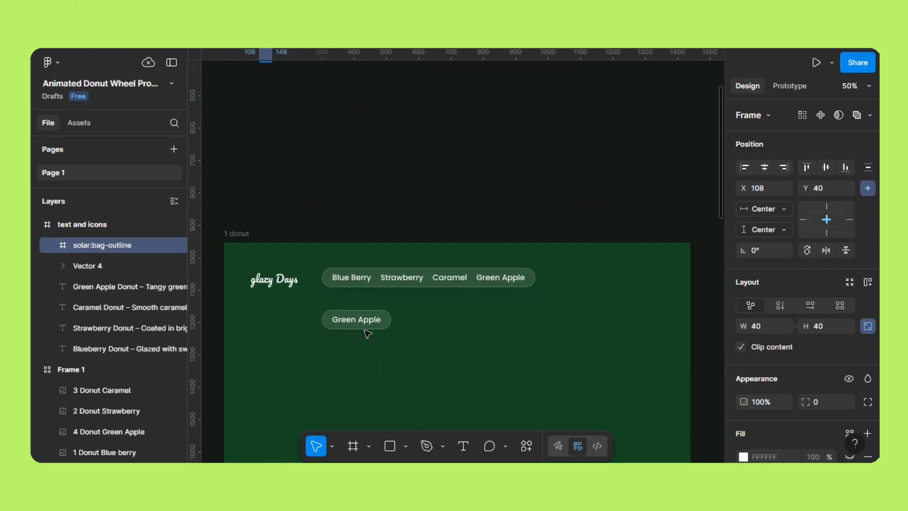
pyautogui.click(366, 318)
pyautogui.rightClick(380, 317)
pyautogui.click(389, 130)
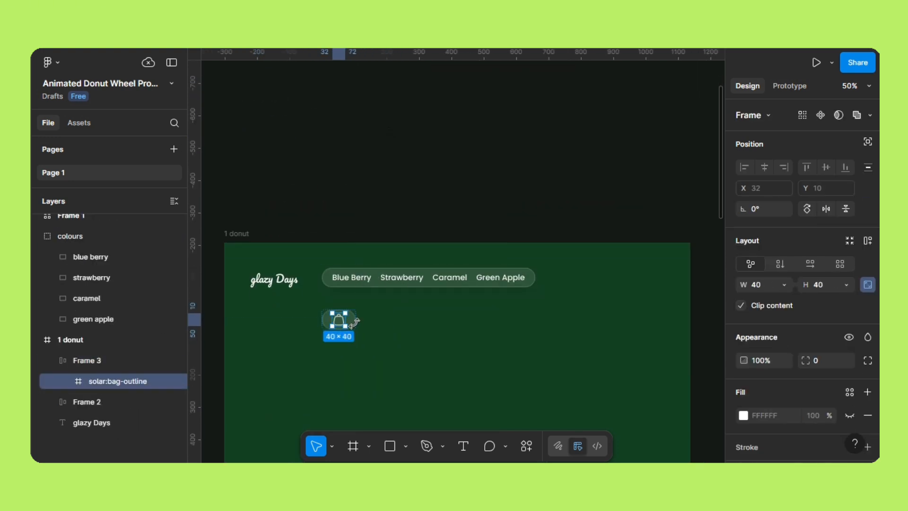
# Step: Set the bag icon frame's corner radius to 100 and its horizontal padding to 16
pyautogui.press('Escape')
pyautogui.click(338, 319)
pyautogui.scroll(-1, 827, 302)
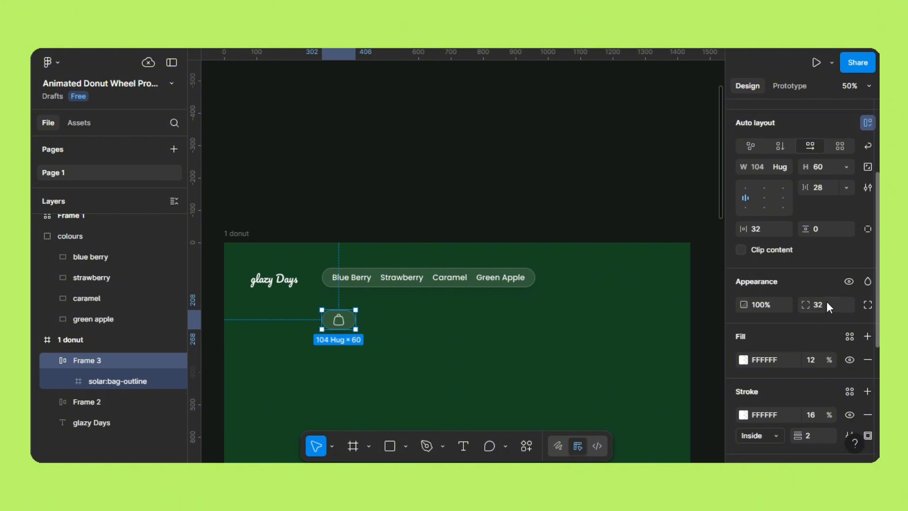
pyautogui.click(827, 303)
pyautogui.write('100')
pyautogui.press('Return')
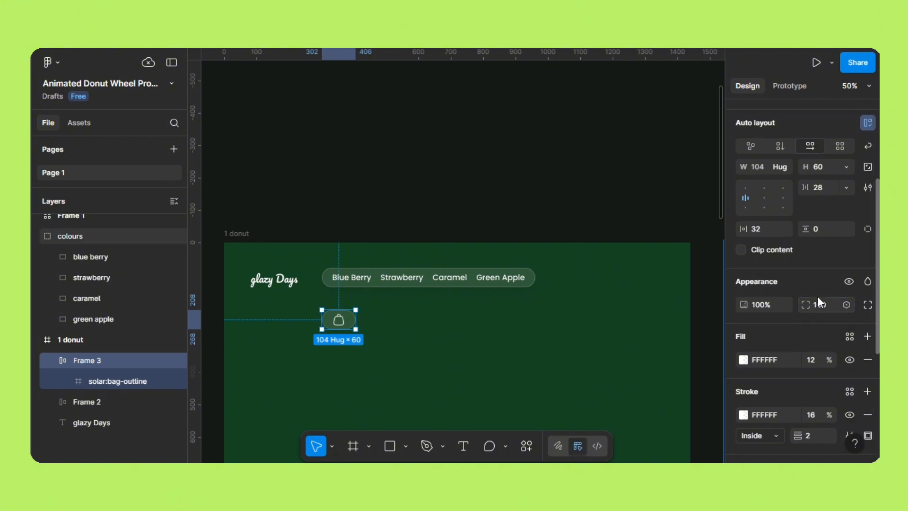
pyautogui.click(768, 225)
pyautogui.write('16')
pyautogui.press('Return')
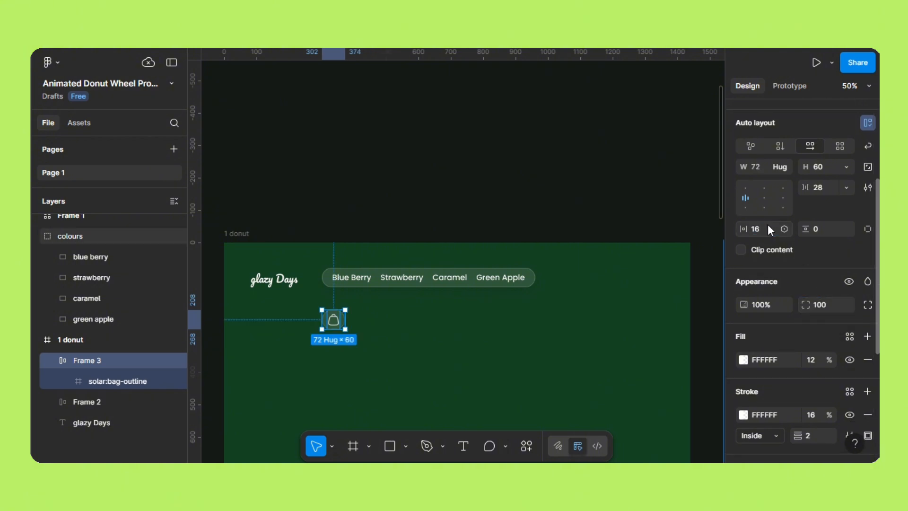
# Step: Try to set the bag icon frame's vertical padding to 16
pyautogui.click(815, 229)
pyautogui.write('16')
pyautogui.press('Return')
# Step: Set the bag icon frame's corner radius to 99
pyautogui.moveTo(410, 319); pyautogui.dragTo(559, 320)
pyautogui.hotkey('ctrl', '+')
pyautogui.hotkey('ctrl', '+')
pyautogui.moveTo(466, 393); pyautogui.dragTo(356, 117)
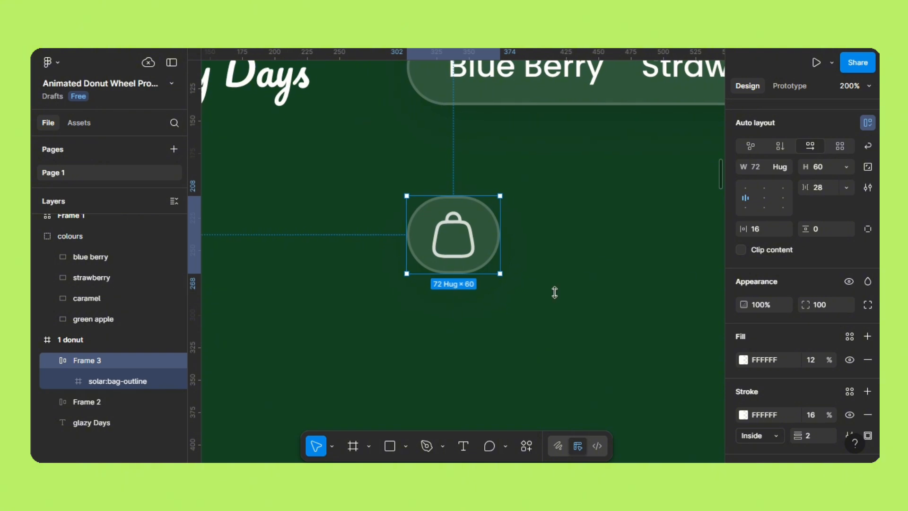
pyautogui.click(830, 305)
pyautogui.write('99')
pyautogui.press('Return')
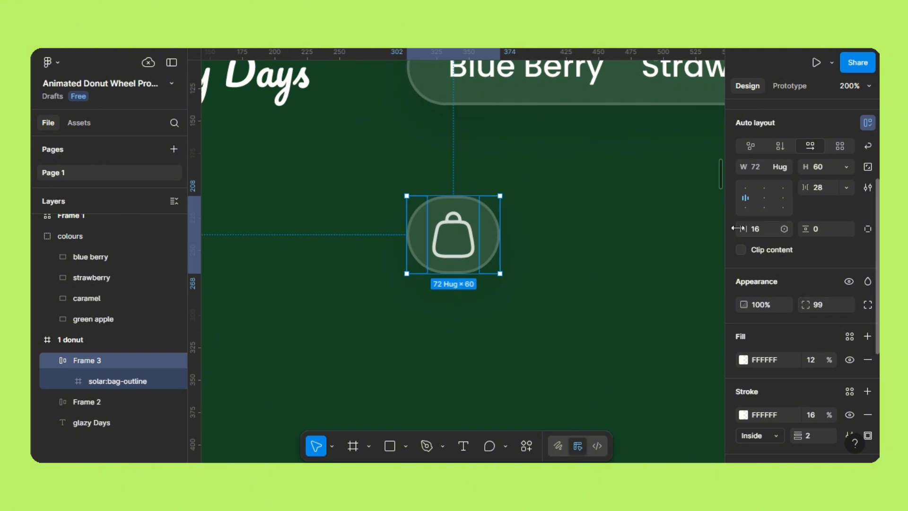
# Step: Try horizontal padding values of 12 and 8 on the bag icon frame to make it circular
pyautogui.click(757, 230)
pyautogui.write('12')
pyautogui.press('Return')
pyautogui.click(756, 230)
pyautogui.write('8')
pyautogui.press('Return')
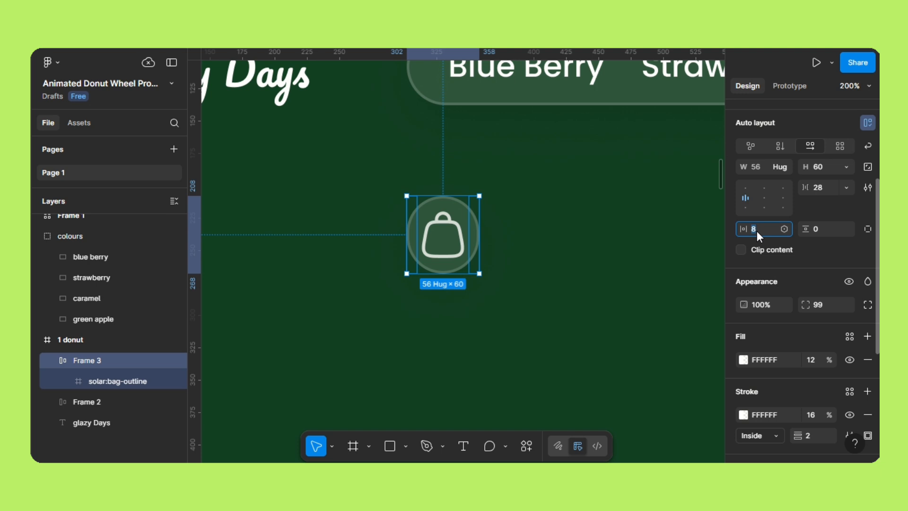
pyautogui.write('11')
pyautogui.press('Return')
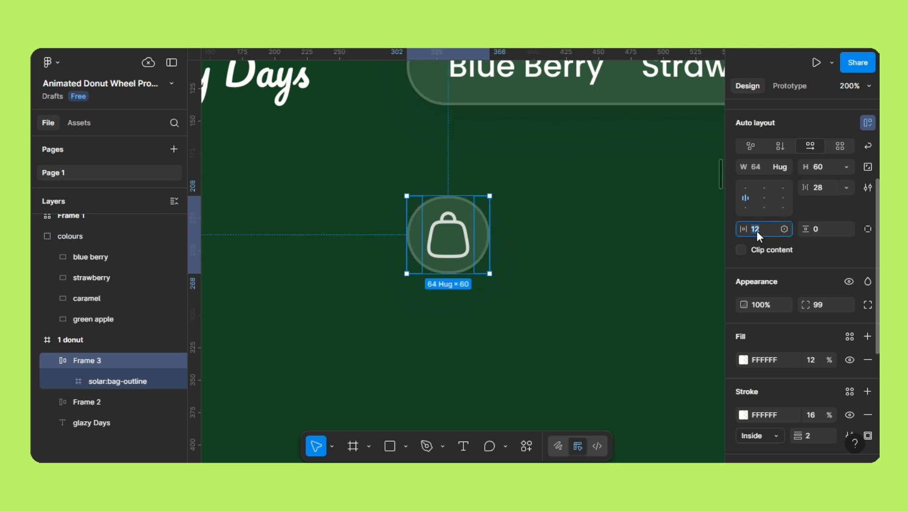
# Step: Set the bag icon frame's horizontal padding to 10
pyautogui.click(757, 230)
pyautogui.write('10')
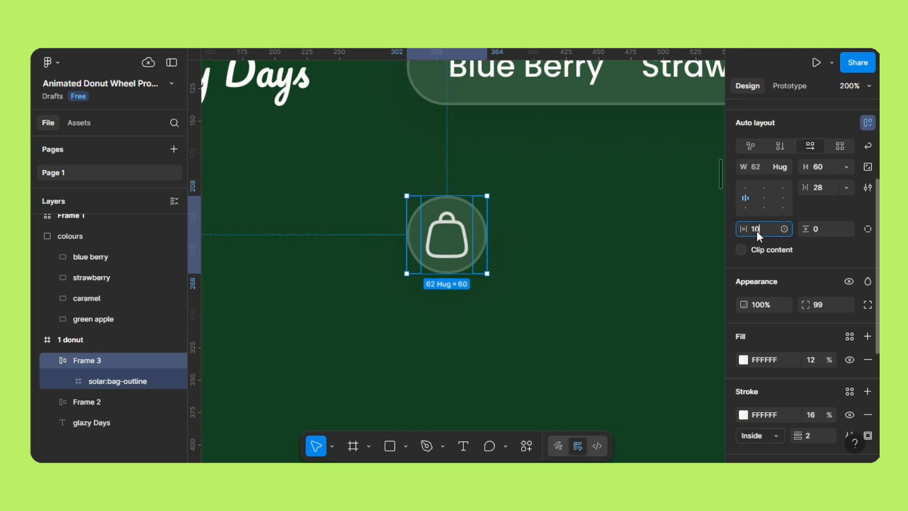
pyautogui.press('Return')
# Step: Move the bag button to the right end of the navigation row and place a duplicate of it lower on the 1 donut screen
pyautogui.hotkey('ctrl', '-')
pyautogui.hotkey('ctrl', '-')
pyautogui.moveTo(514, 284); pyautogui.dragTo(381, 209)
pyautogui.moveTo(318, 179); pyautogui.dragTo(307, 352)
# Step: Replace the bag icon in the duplicated lower button with the arrow vector copied from the text and icons frame
pyautogui.scroll(5, 351, 278)
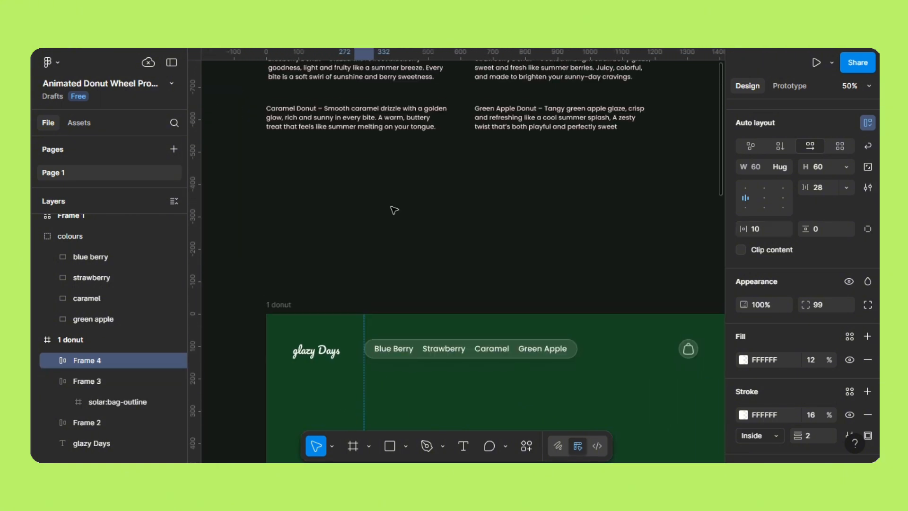
pyautogui.click(287, 149)
pyautogui.rightClick(288, 149)
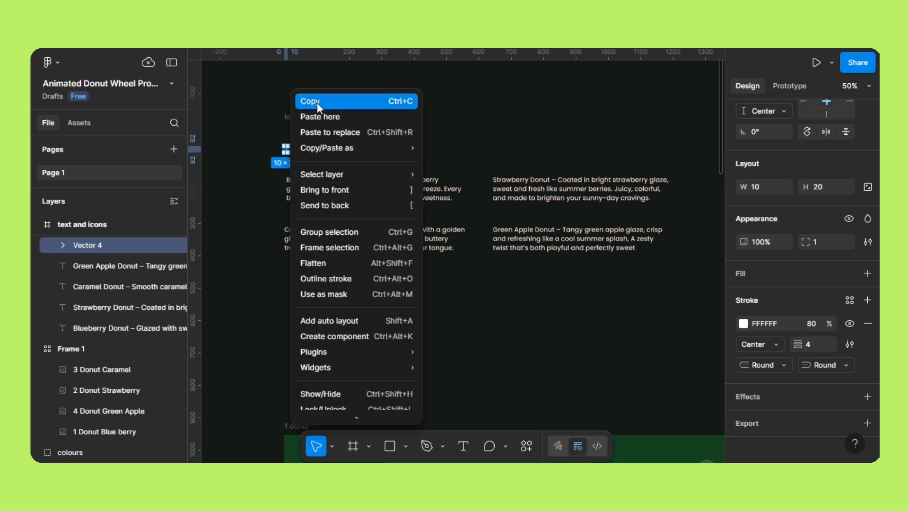
pyautogui.click(317, 101)
pyautogui.scroll(-5, 387, 178)
pyautogui.scroll(-4, 387, 179)
pyautogui.doubleClick(350, 271)
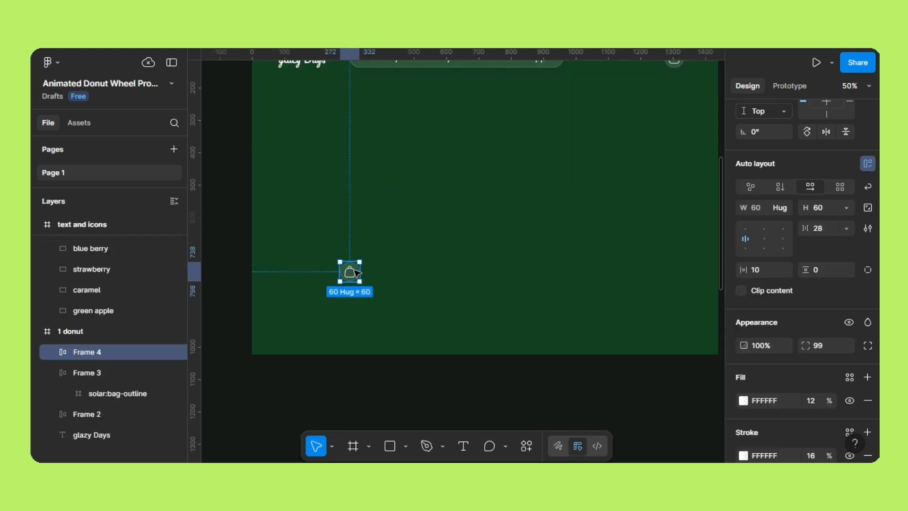
pyautogui.rightClick(355, 273)
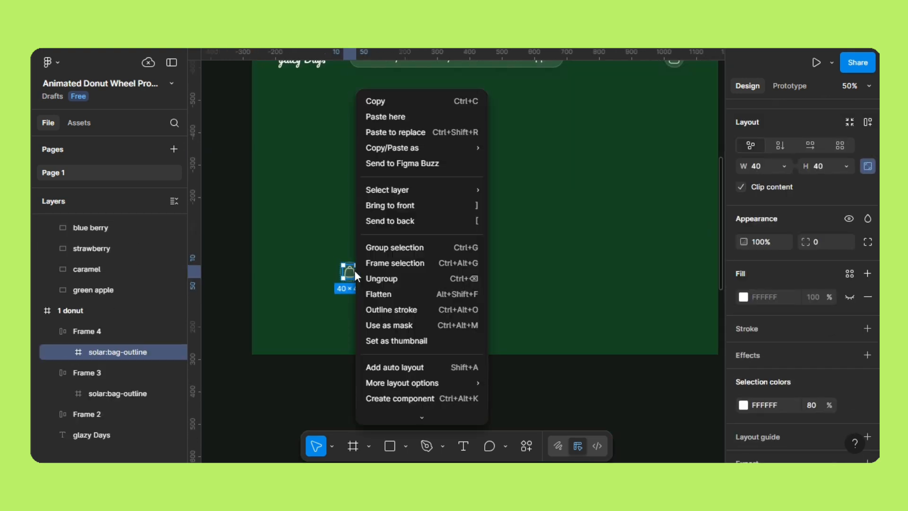
pyautogui.click(385, 136)
# Step: Try horizontal padding values of 28, 24 and 26 on the arrow button frame to make it circular
pyautogui.click(77, 337)
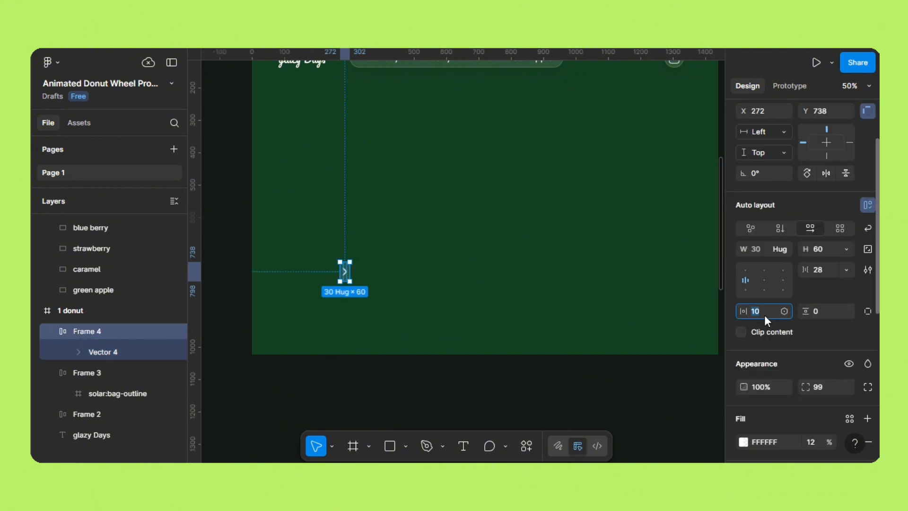
pyautogui.press('Return')
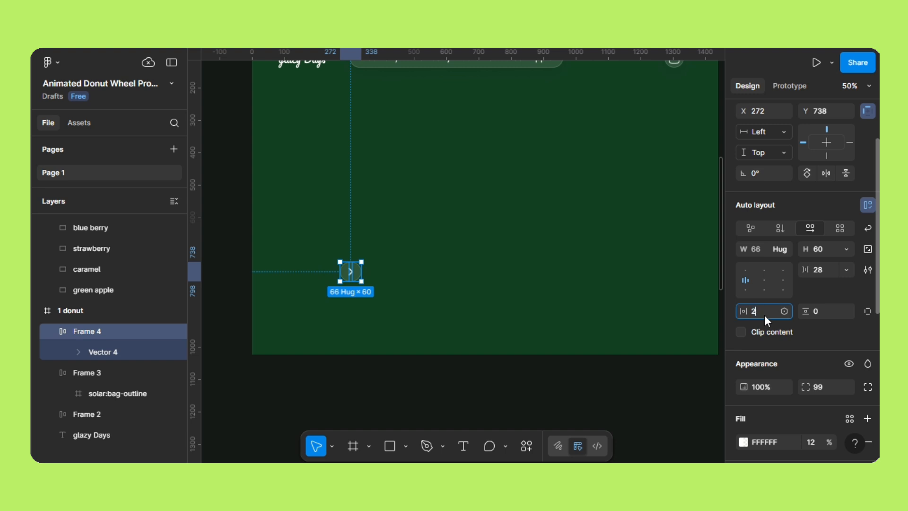
pyautogui.write('4')
pyautogui.press('Return')
pyautogui.hotkey('ctrl', '+')
pyautogui.hotkey('ctrl', '+')
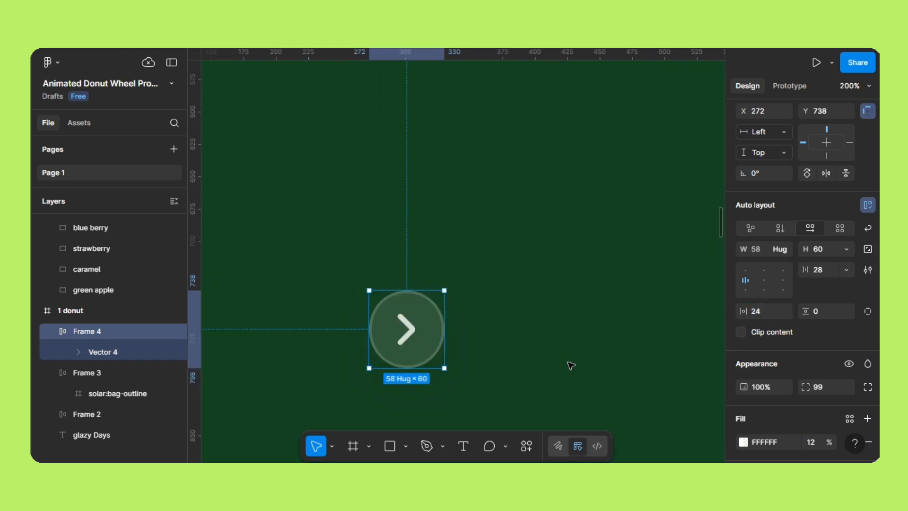
pyautogui.hotkey('ctrl', '+')
pyautogui.click(762, 310)
pyautogui.write('26')
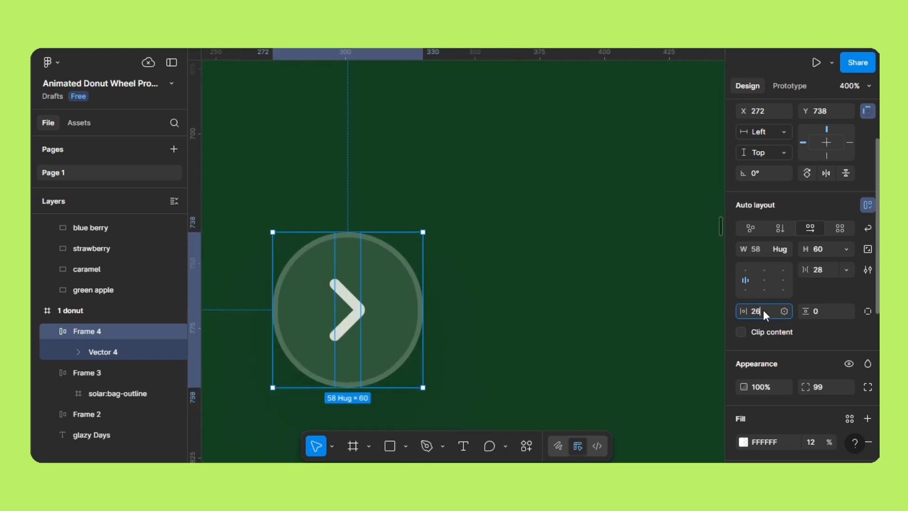
pyautogui.press('Return')
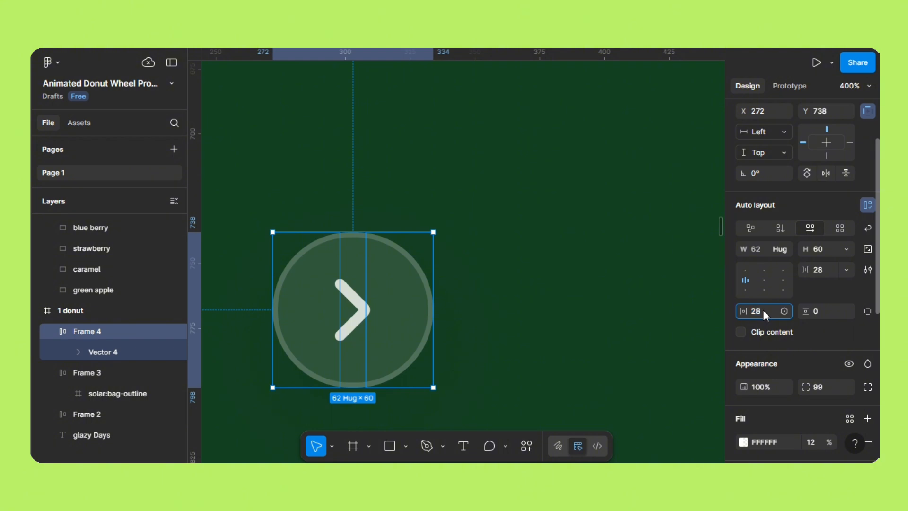
pyautogui.write('28')
pyautogui.press('Escape')
# Step: Set the arrow button frame's horizontal padding to 25
pyautogui.write('25')
pyautogui.press('Return')
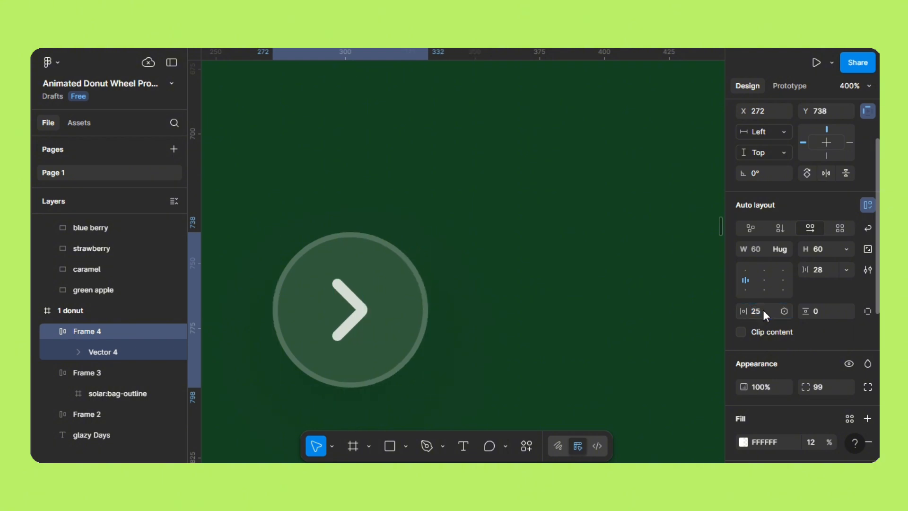
# Step: Duplicate the arrow button beside the original and flip the copy horizontally so it points left
pyautogui.hotkey('ctrl', '-')
pyautogui.hotkey('ctrl', '-')
pyautogui.hotkey('ctrl', '-')
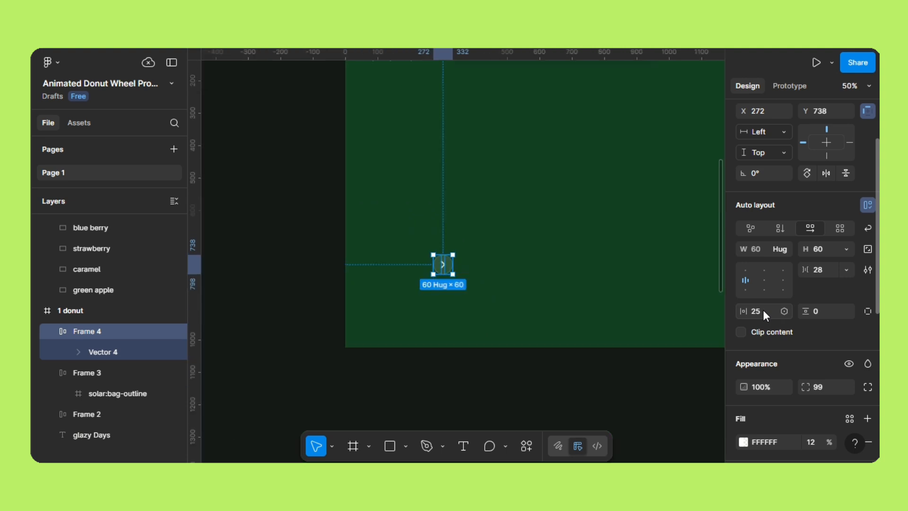
pyautogui.moveTo(556, 327); pyautogui.dragTo(543, 381)
pyautogui.moveTo(427, 316); pyautogui.dragTo(403, 319)
pyautogui.click(830, 171)
# Step: Move the left-pointing arrow button to the lower-left corner and the right-pointing one to the lower-right corner of the 1 donut screen
pyautogui.hotkey('ctrl', '-')
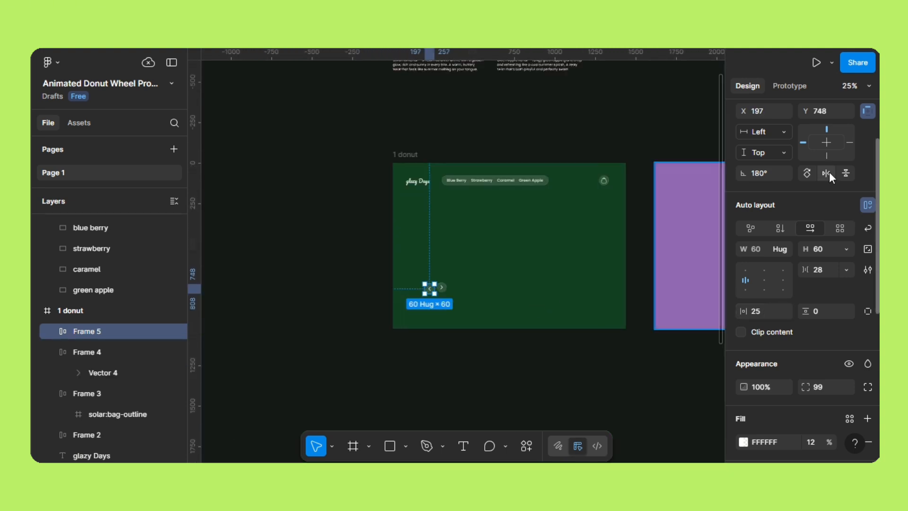
pyautogui.moveTo(415, 312); pyautogui.dragTo(412, 315)
pyautogui.moveTo(441, 287); pyautogui.dragTo(612, 318)
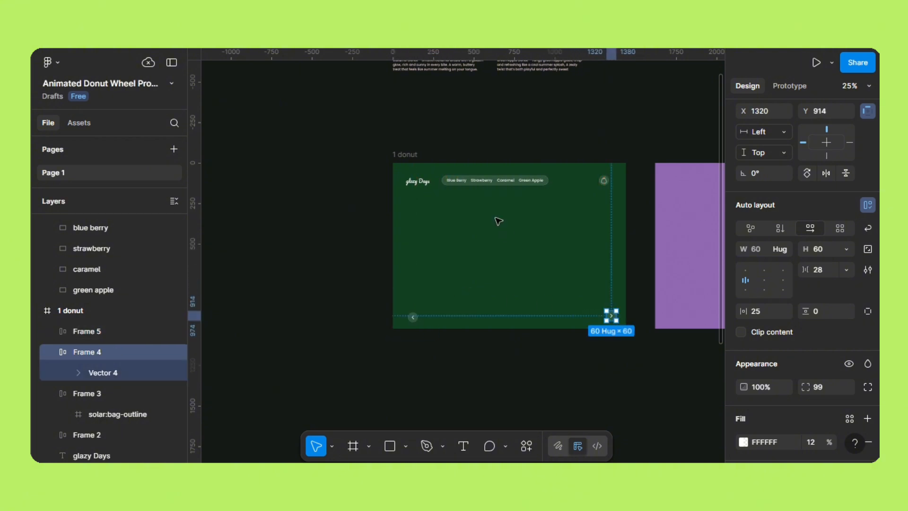
# Step: Add a text layer reading "Blue Berry" in the left half of the 1 donut screen
pyautogui.moveTo(497, 219); pyautogui.dragTo(473, 236)
pyautogui.click(433, 263)
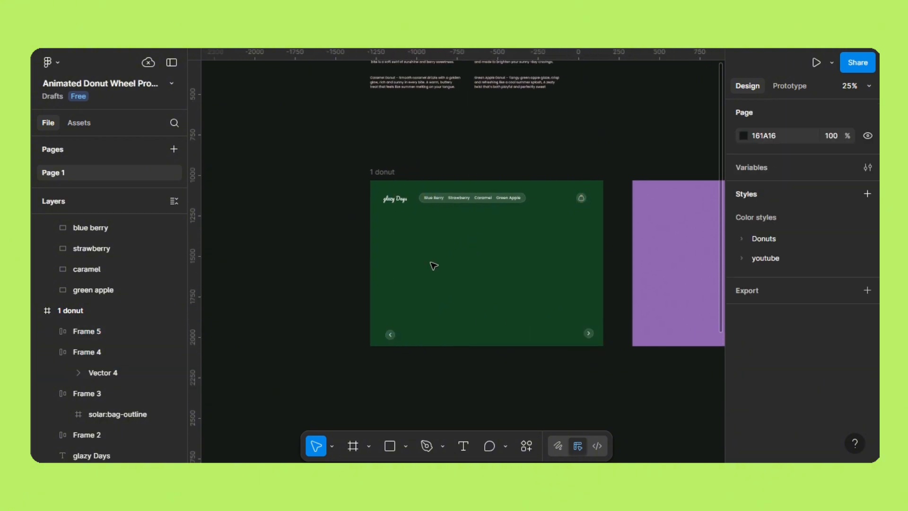
pyautogui.press('t')
pyautogui.click(411, 263)
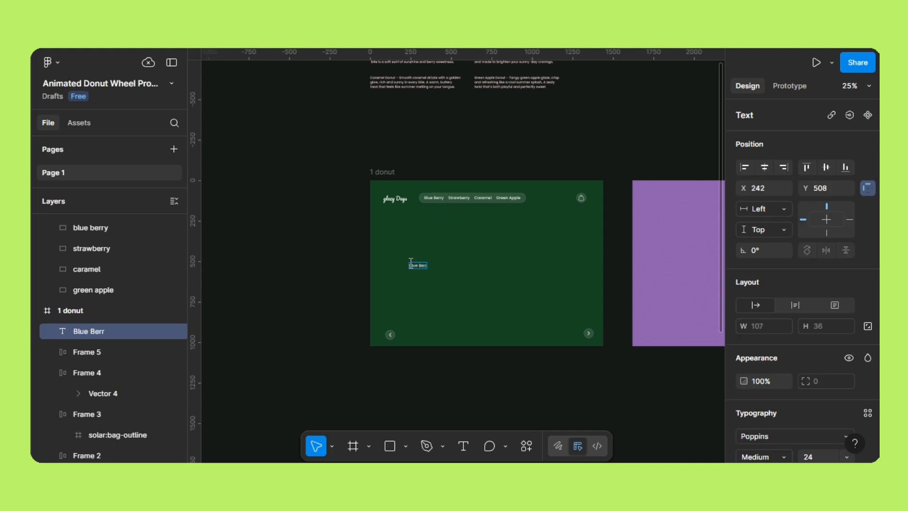
pyautogui.write('Blue Berry')
pyautogui.press('Escape')
# Step: Change the Blue Berry text's font to Alumni Sans
pyautogui.hotkey('ctrl', '+')
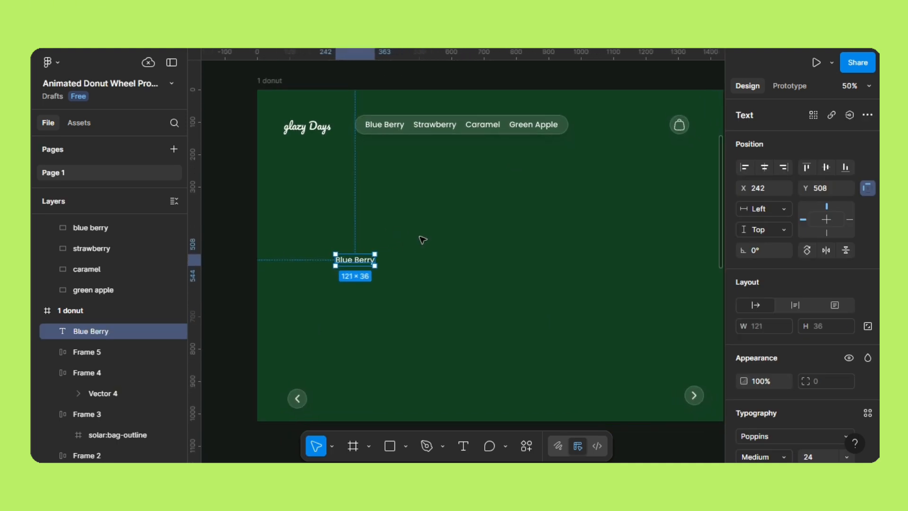
pyautogui.scroll(-1, 806, 289)
pyautogui.click(806, 289)
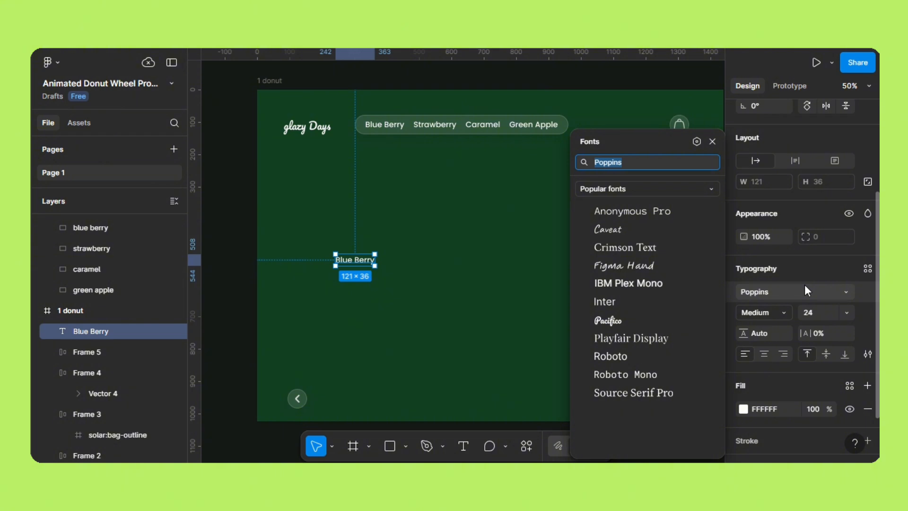
pyautogui.write('alumn')
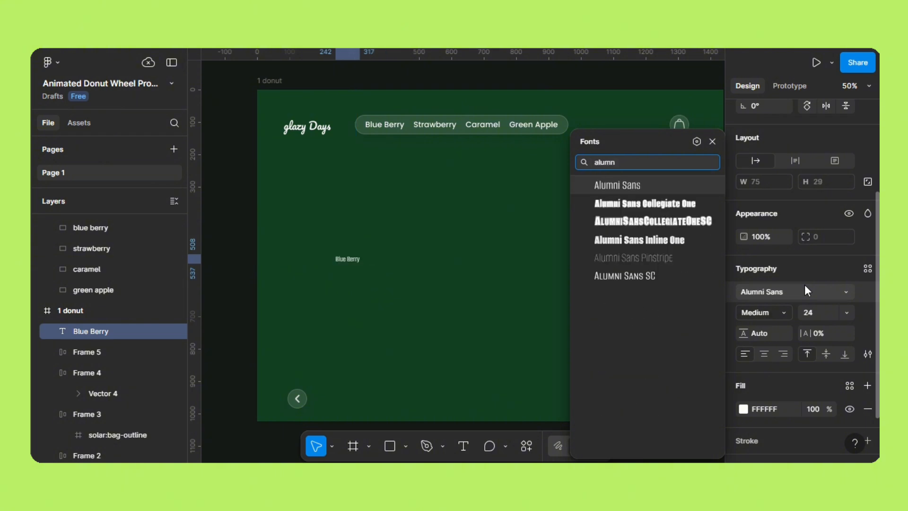
pyautogui.click(621, 186)
# Step: Set the Blue Berry text's font size to 240 and its weight to Black
pyautogui.click(839, 312)
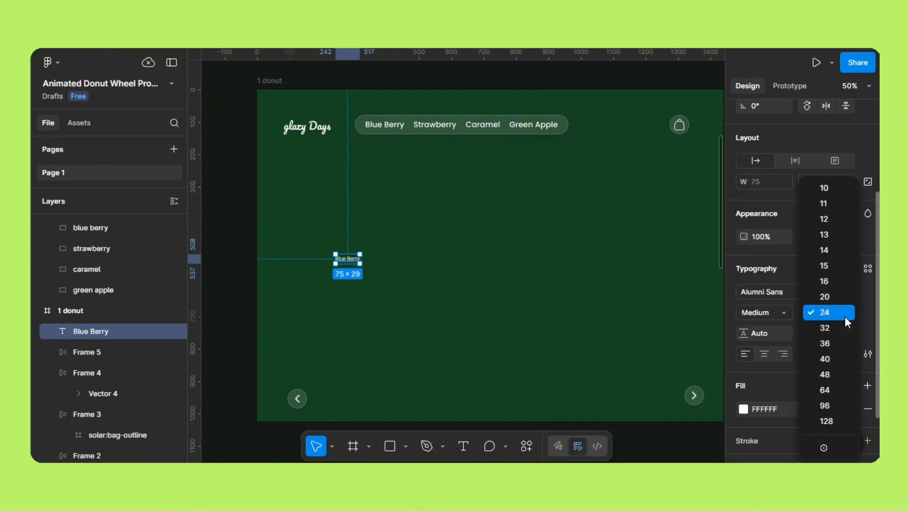
pyautogui.click(825, 314)
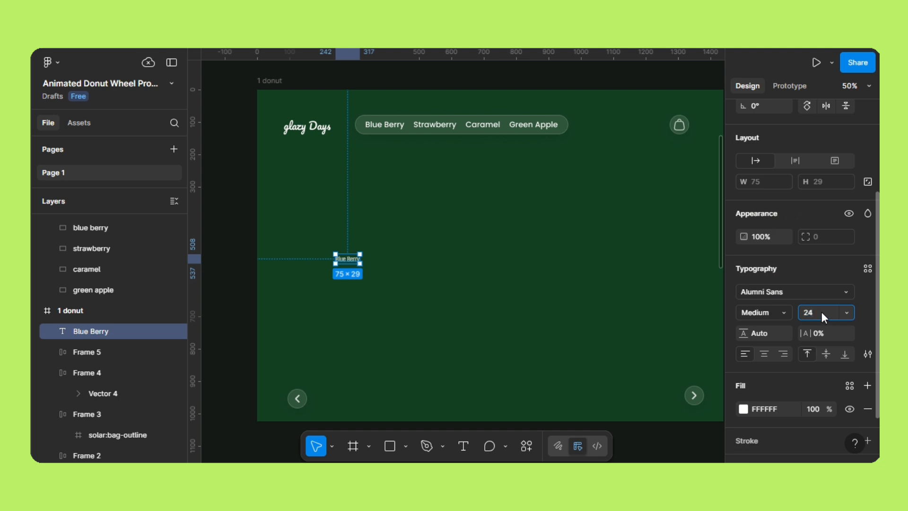
pyautogui.write('0')
pyautogui.press('Return')
pyautogui.click(785, 312)
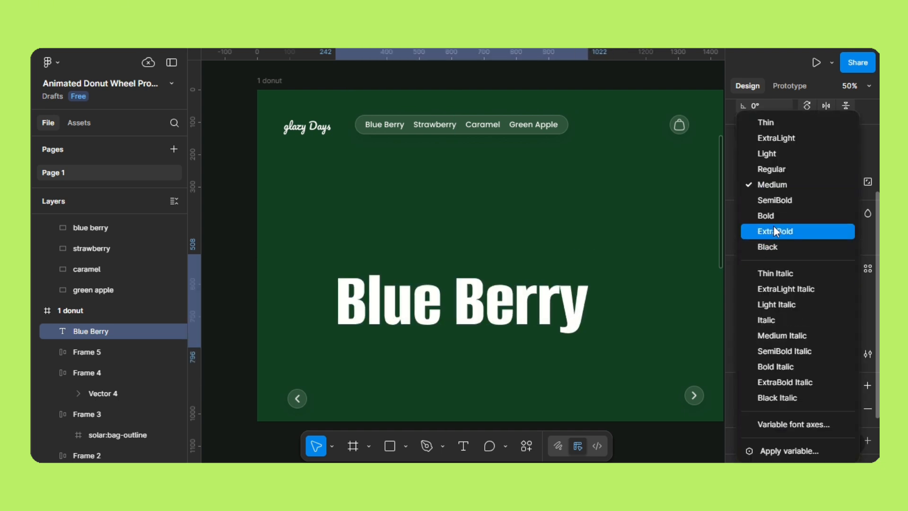
pyautogui.click(773, 247)
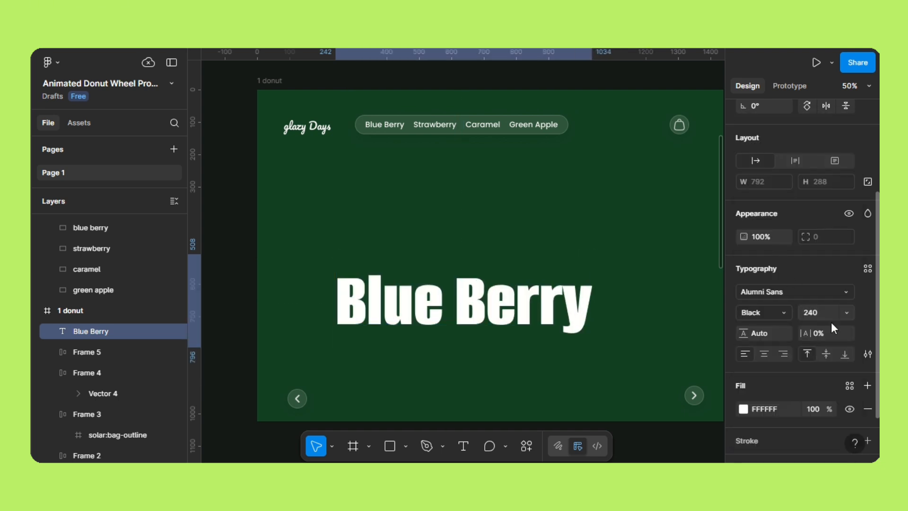
# Step: Set the Blue Berry heading to uppercase and move it up beneath the logo, near the screen's left margin
pyautogui.click(867, 353)
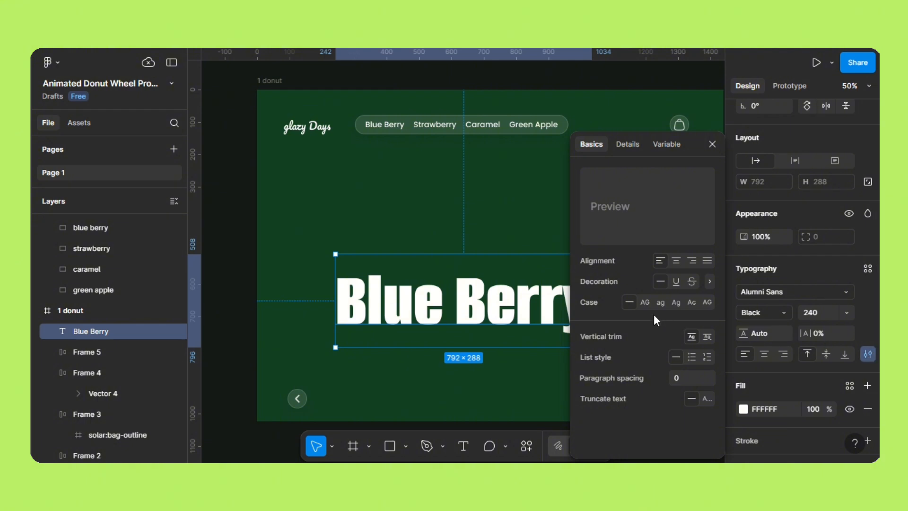
pyautogui.click(644, 302)
pyautogui.click(711, 142)
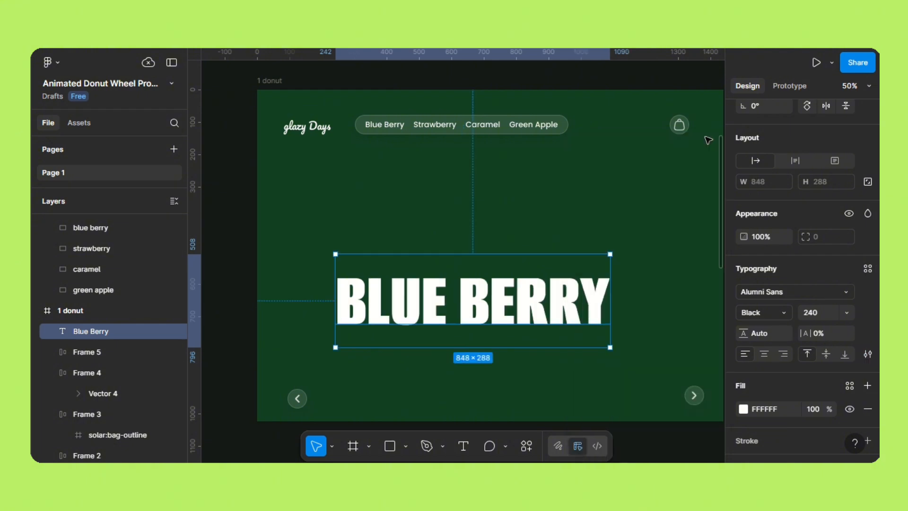
pyautogui.hotkey('ctrl', '-')
pyautogui.moveTo(416, 277); pyautogui.dragTo(391, 236)
# Step: Place a copy of the Blueberry Donut description from the text and icons frame beneath the BLUE BERRY heading
pyautogui.scroll(2, 378, 123)
pyautogui.click(376, 105)
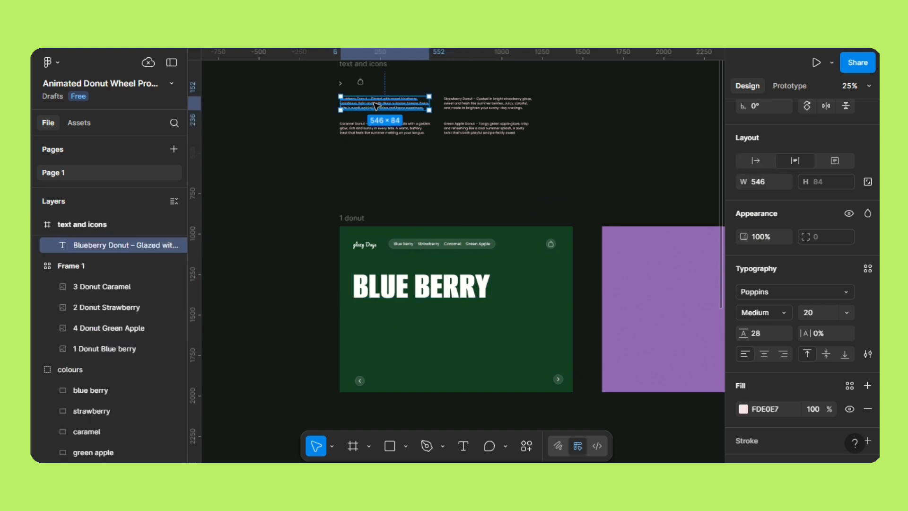
pyautogui.moveTo(377, 104); pyautogui.dragTo(391, 321)
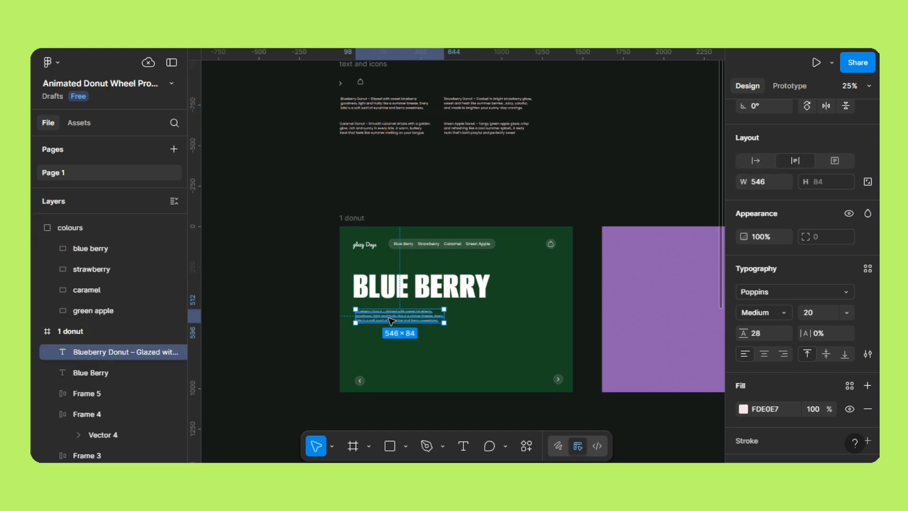
# Step: Duplicate the navigation pill beneath the description and delete the Blue Berry, Strawberry and Caramel labels from the copy
pyautogui.click(455, 247)
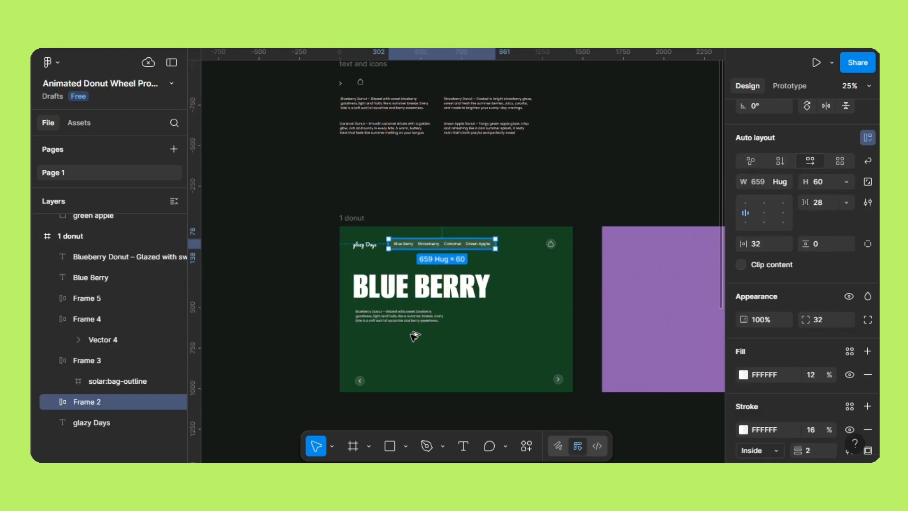
pyautogui.moveTo(455, 245); pyautogui.dragTo(389, 235)
pyautogui.hotkey('ctrl', '+')
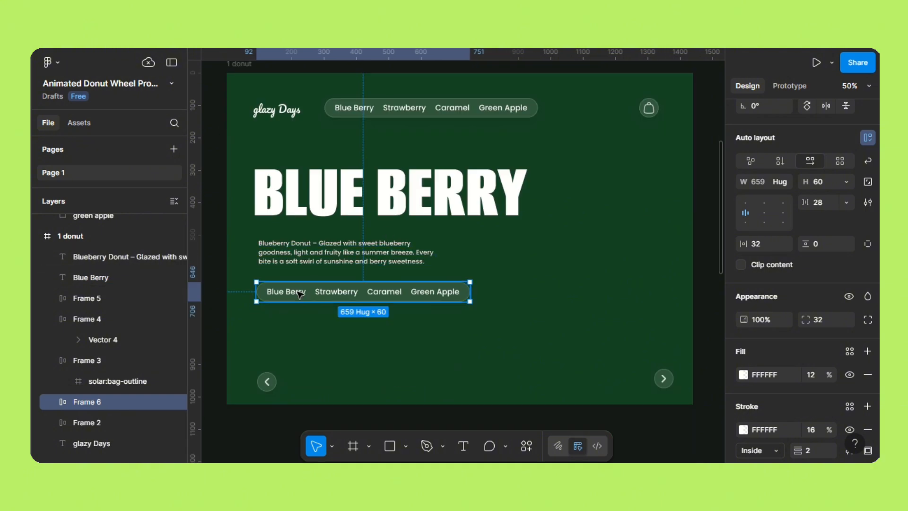
pyautogui.doubleClick(299, 293)
pyautogui.keyDown('shift'); pyautogui.click(336, 293); pyautogui.keyUp('shift')
pyautogui.keyDown('shift'); pyautogui.click(388, 294); pyautogui.keyUp('shift')
pyautogui.press('Delete')
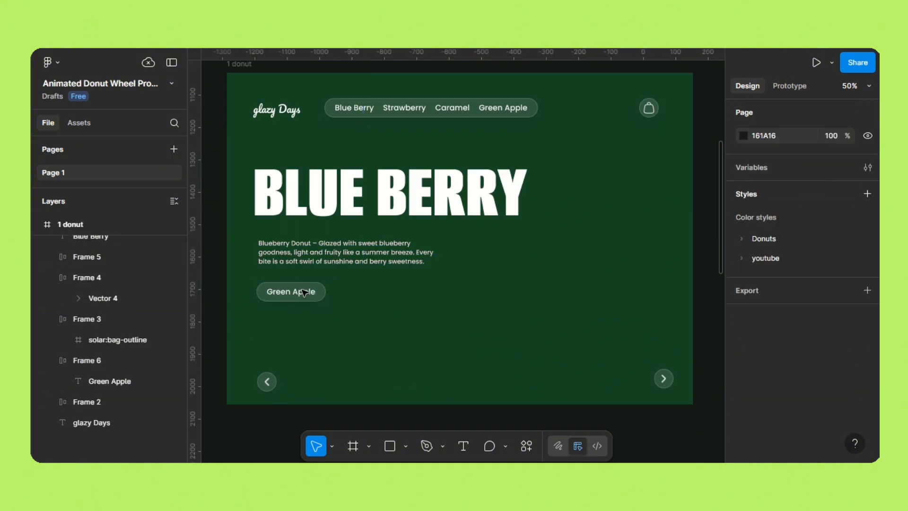
# Step: Change the remaining Green Apple label in the duplicated pill to "Add To Cart"
pyautogui.click(303, 292)
pyautogui.doubleClick(298, 293)
pyautogui.doubleClick(295, 294)
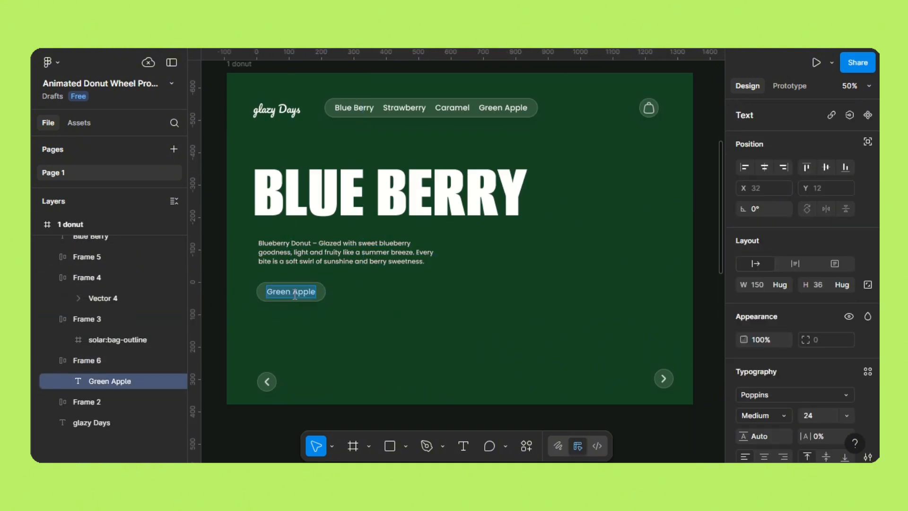
pyautogui.write('A')
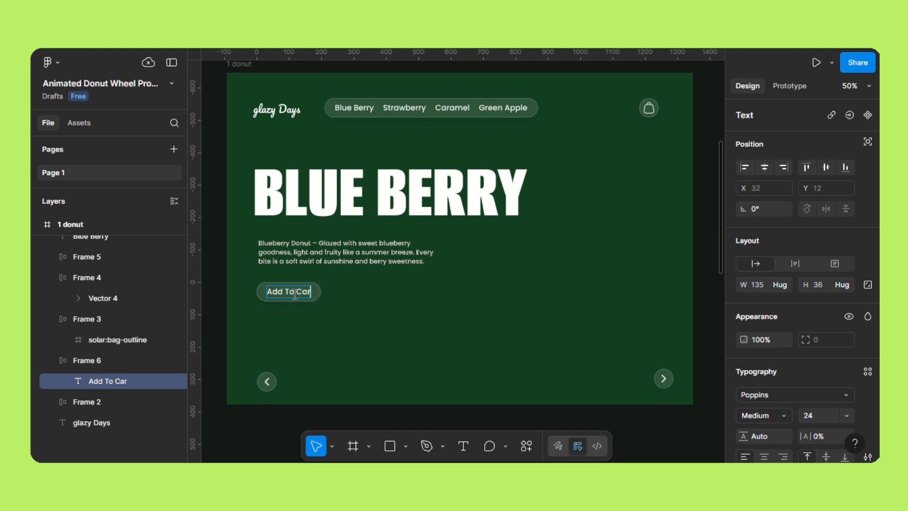
# Step: Change the wording of the order button below the description to "Add To Order"
pyautogui.write('dd To Order')
pyautogui.click(317, 334)
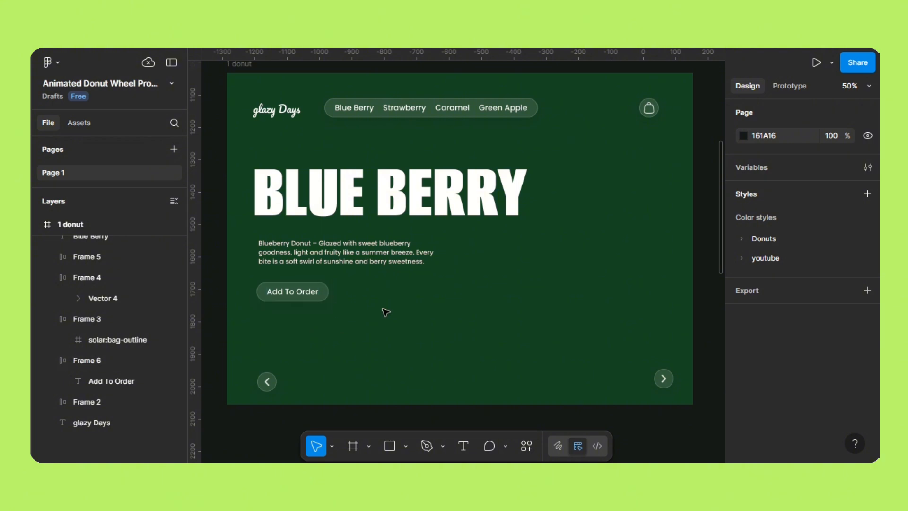
# Step: Set the font weight of the large BLUE BERRY heading to Bold
pyautogui.scroll(-3, 393, 286)
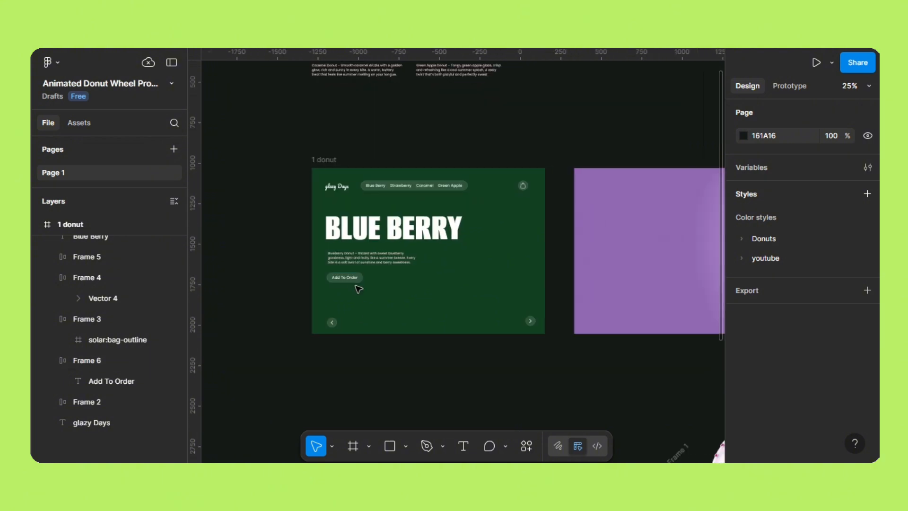
pyautogui.click(388, 234)
pyautogui.scroll(-4, 788, 329)
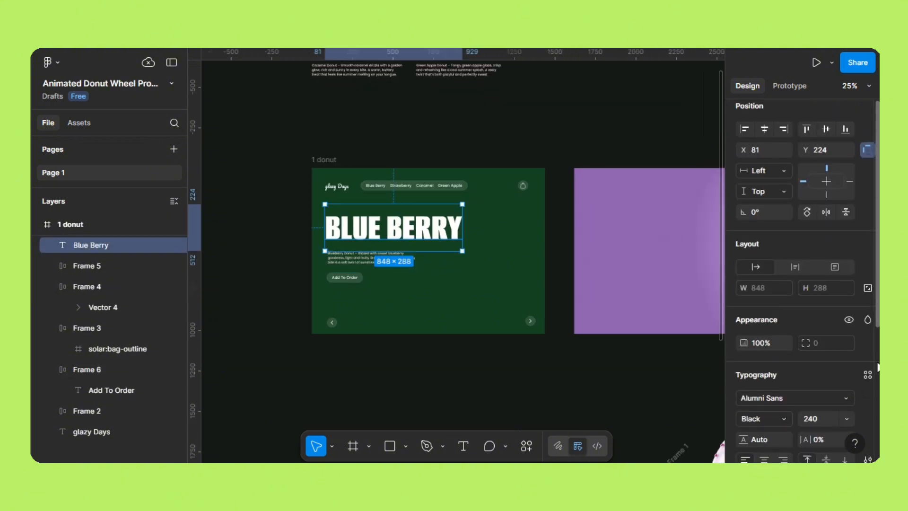
pyautogui.click(785, 323)
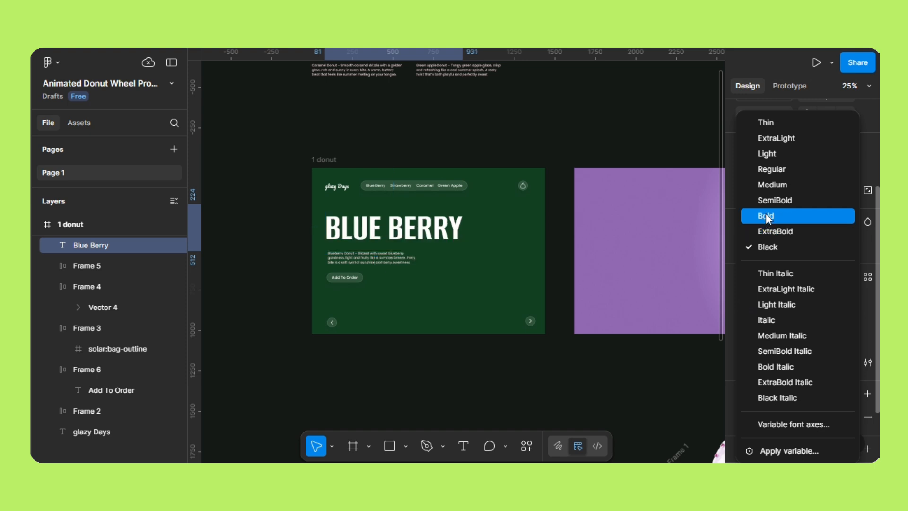
pyautogui.click(765, 215)
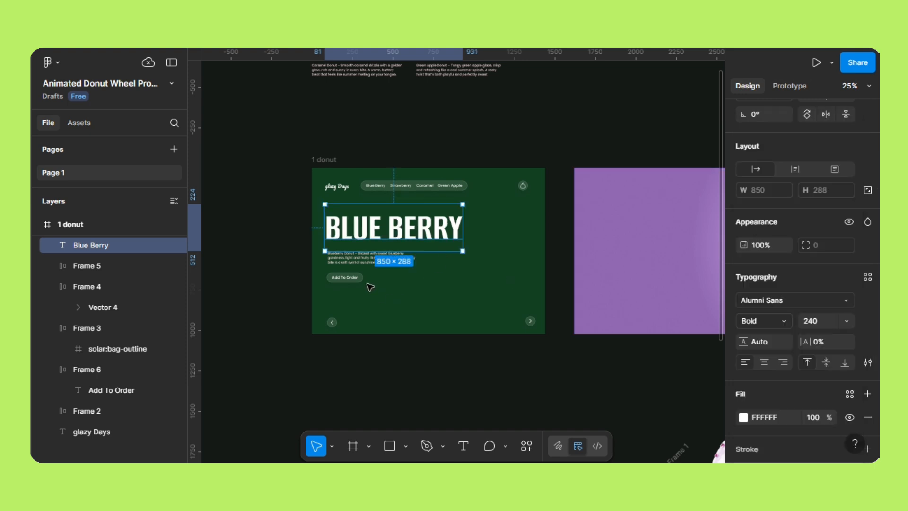
# Step: Align the left edges of the BLUE BERRY heading, the description text and the Add To Order button
pyautogui.hotkey('ctrl', '=')
pyautogui.moveTo(369, 286); pyautogui.dragTo(486, 312)
pyautogui.click(416, 292)
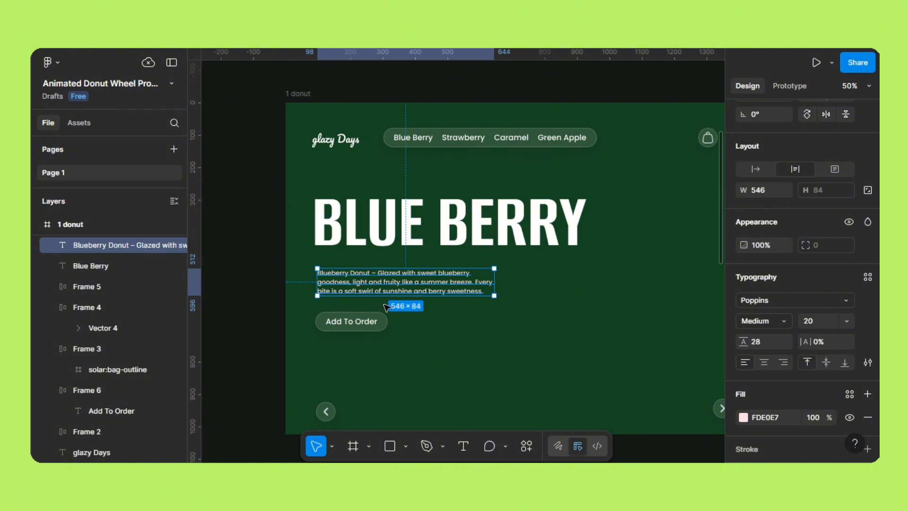
pyautogui.keyDown('shift'); pyautogui.click(351, 321); pyautogui.keyUp('shift')
pyautogui.keyDown('shift'); pyautogui.click(449, 222); pyautogui.keyUp('shift')
pyautogui.scroll(3, 766, 184)
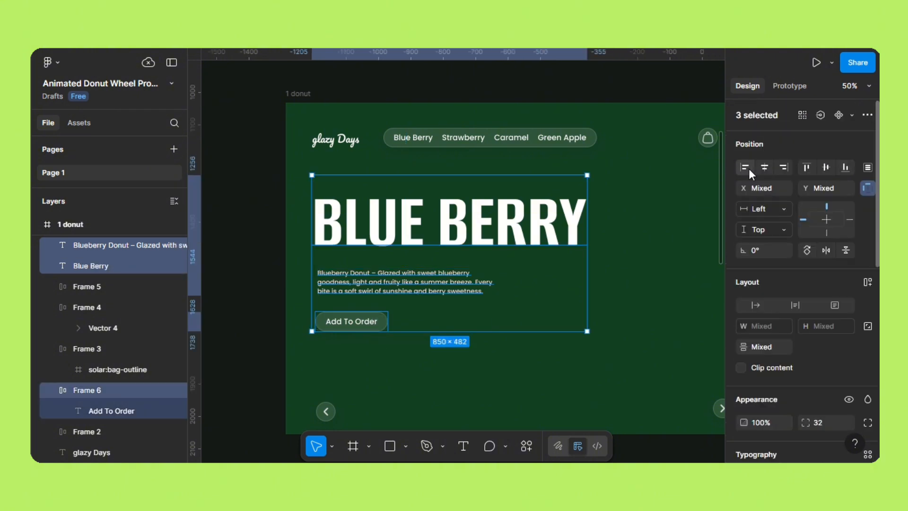
pyautogui.click(748, 169)
pyautogui.click(528, 362)
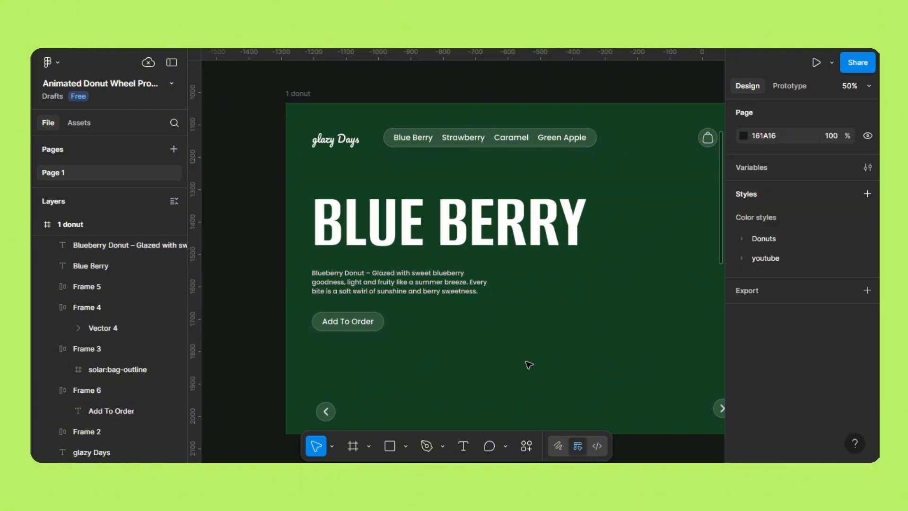
# Step: Set the opacity of the BLUE BERRY heading to 80%
pyautogui.click(464, 232)
pyautogui.scroll(-3, 803, 279)
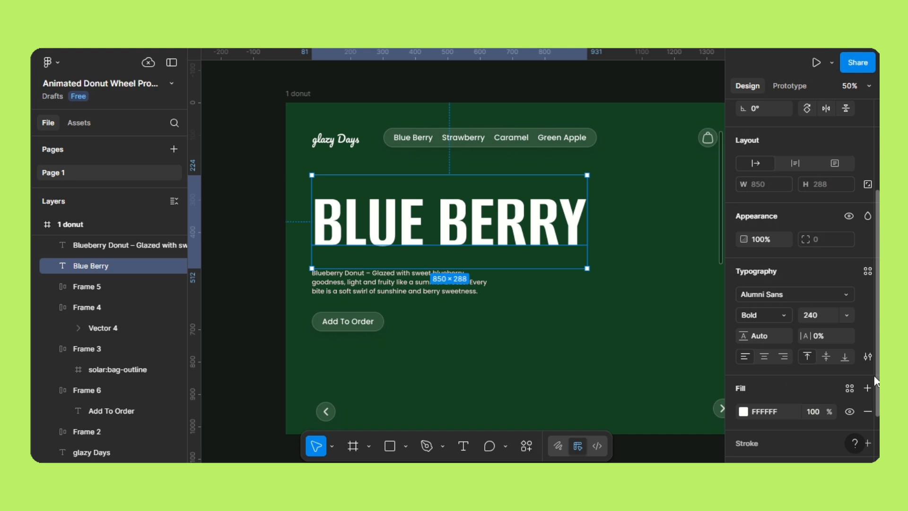
pyautogui.write('80')
pyautogui.press('Return')
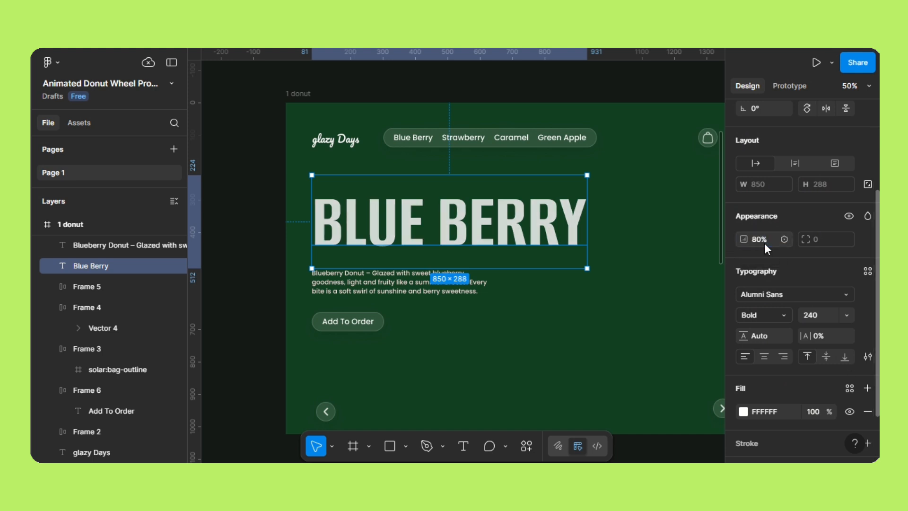
pyautogui.click(653, 296)
# Step: Set the opacity of the glazy Days logo text to 60%
pyautogui.moveTo(653, 296); pyautogui.dragTo(627, 295)
pyautogui.click(334, 146)
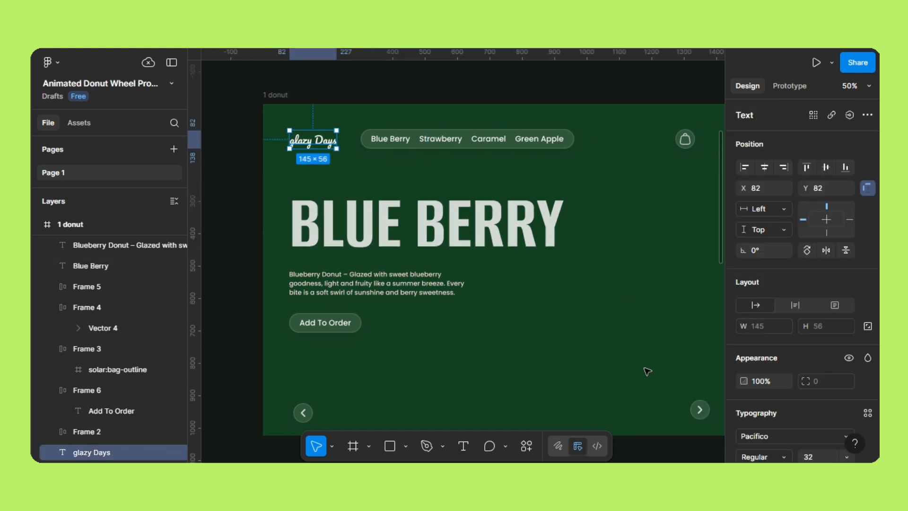
pyautogui.click(759, 378)
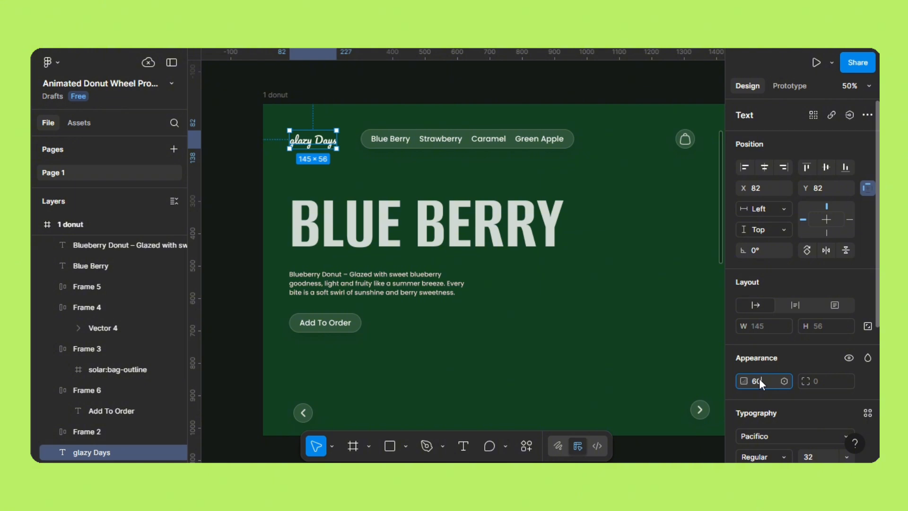
pyautogui.write('60')
pyautogui.press('Return')
# Step: Set the opacity of the four navigation labels, Blue Berry, Strawberry, Caramel and Green Apple, to 60%
pyautogui.doubleClick(387, 140)
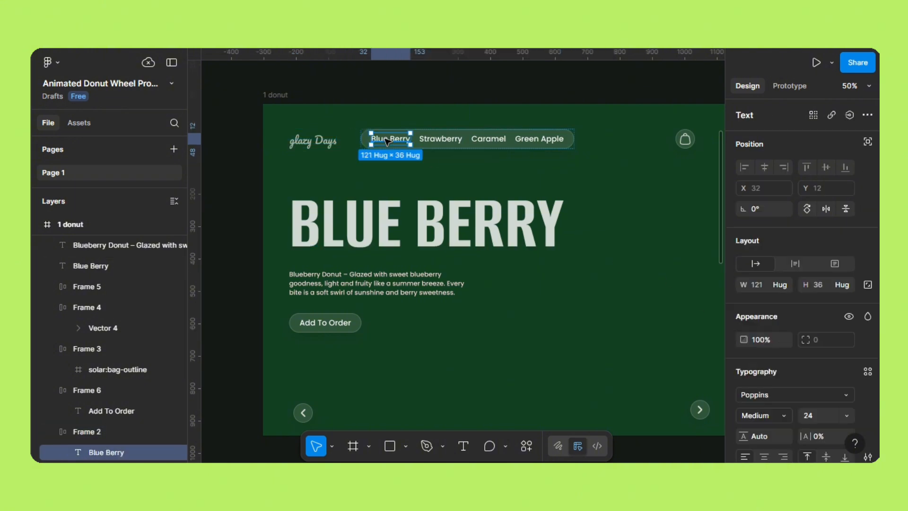
pyautogui.keyDown('shift'); pyautogui.click(461, 141); pyautogui.keyUp('shift')
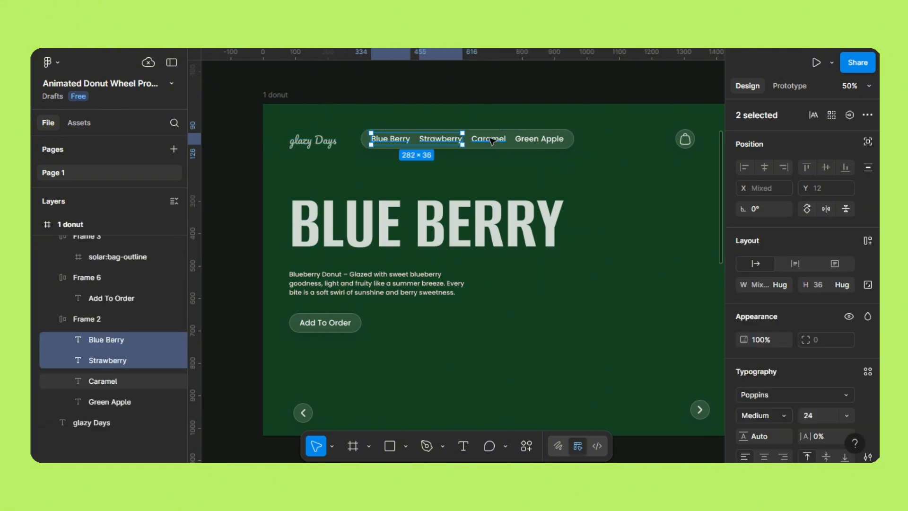
pyautogui.keyDown('shift'); pyautogui.click(488, 139); pyautogui.keyUp('shift')
pyautogui.keyDown('shift'); pyautogui.click(534, 140); pyautogui.keyUp('shift')
pyautogui.click(767, 342)
pyautogui.write('60')
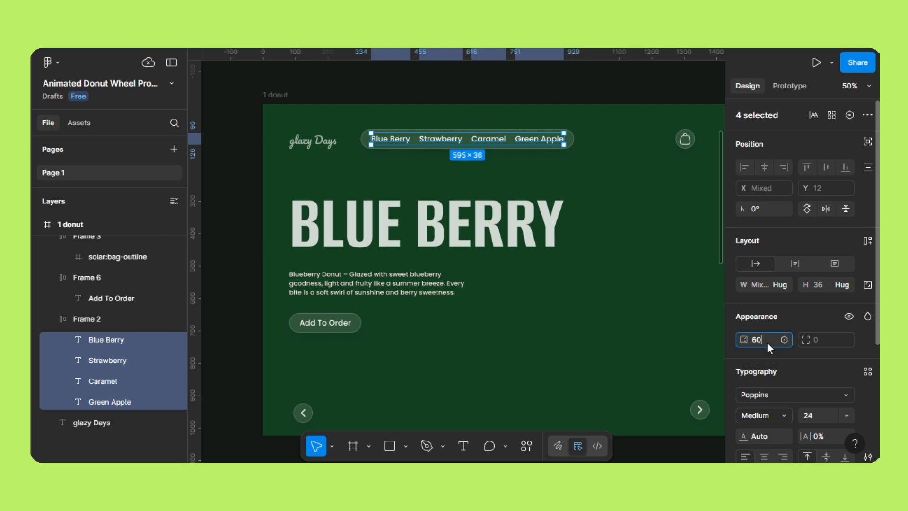
pyautogui.press('Return')
pyautogui.moveTo(600, 352); pyautogui.dragTo(573, 334)
pyautogui.click(574, 327)
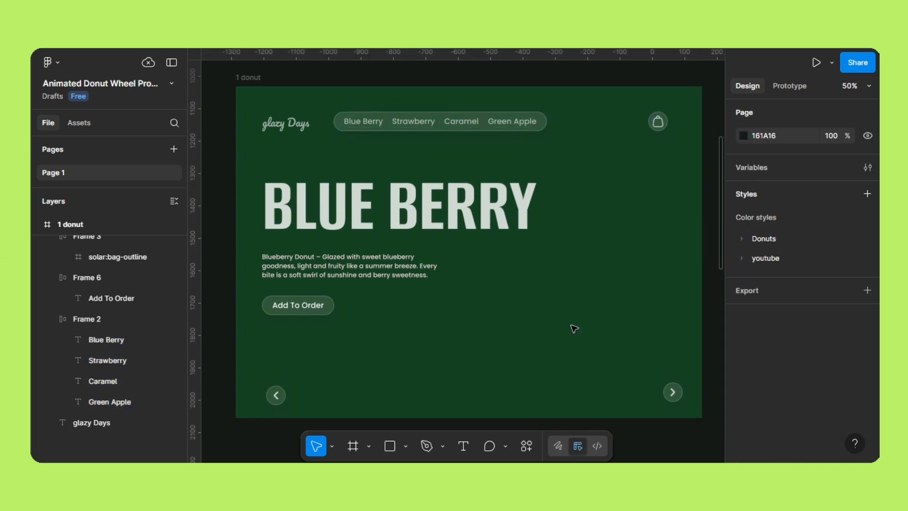
# Step: Move the purple colours group from beside the 1 donut frame up next to the text and icons frame
pyautogui.hotkey('ctrl', '-')
pyautogui.hotkey('ctrl', '-')
pyautogui.hscroll(4, 523, 269)
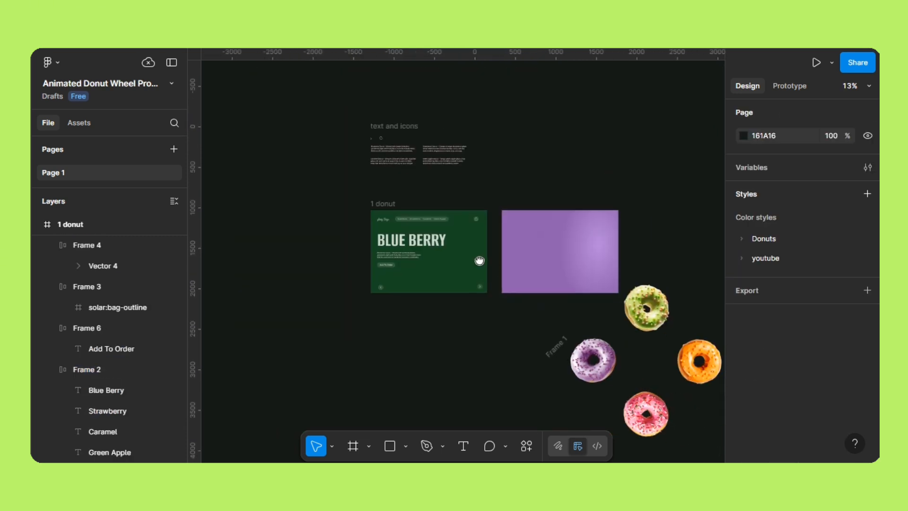
pyautogui.click(455, 249)
pyautogui.moveTo(432, 292); pyautogui.dragTo(354, 280)
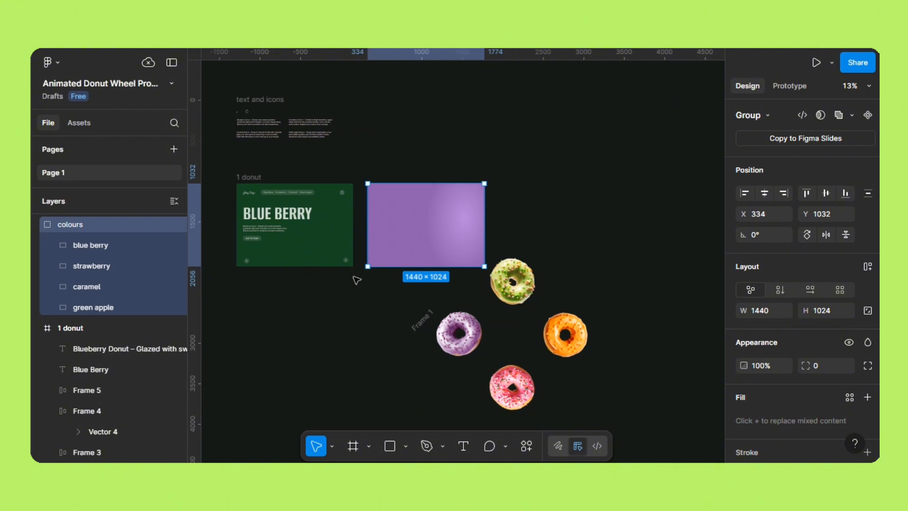
pyautogui.moveTo(391, 230); pyautogui.dragTo(404, 110)
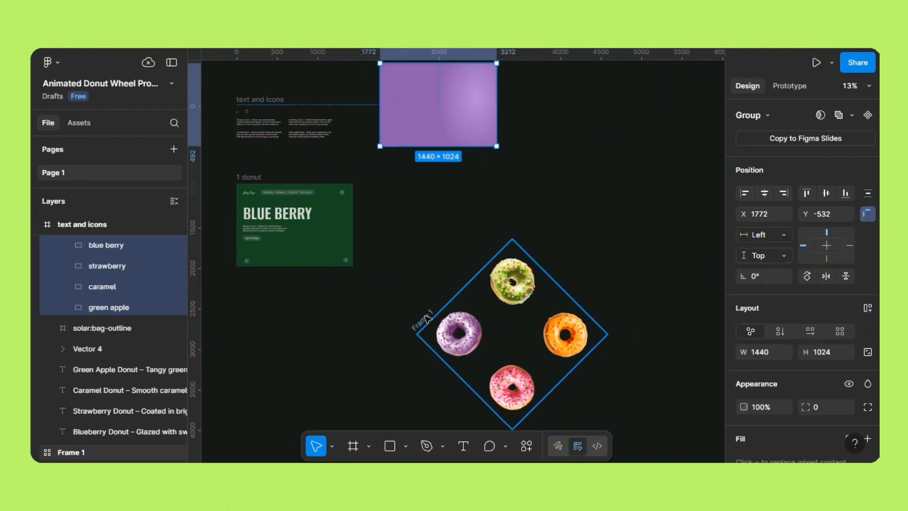
# Step: Move the rotated donut wheel frame into the 1 donut frame so the blueberry donut sits in its right half
pyautogui.moveTo(422, 316); pyautogui.dragTo(299, 211)
pyautogui.hotkey('ctrl', '+')
pyautogui.moveTo(387, 229); pyautogui.dragTo(603, 291)
pyautogui.moveTo(498, 285); pyautogui.dragTo(476, 289)
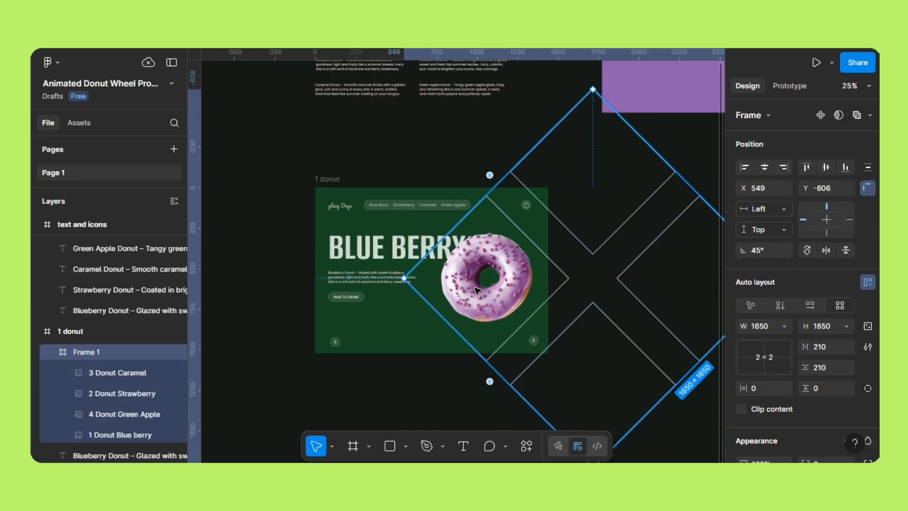
# Step: Add a layout guide to the 1 donut frame and switch it from Grid to Columns
pyautogui.click(328, 179)
pyautogui.moveTo(878, 231); pyautogui.dragTo(878, 366)
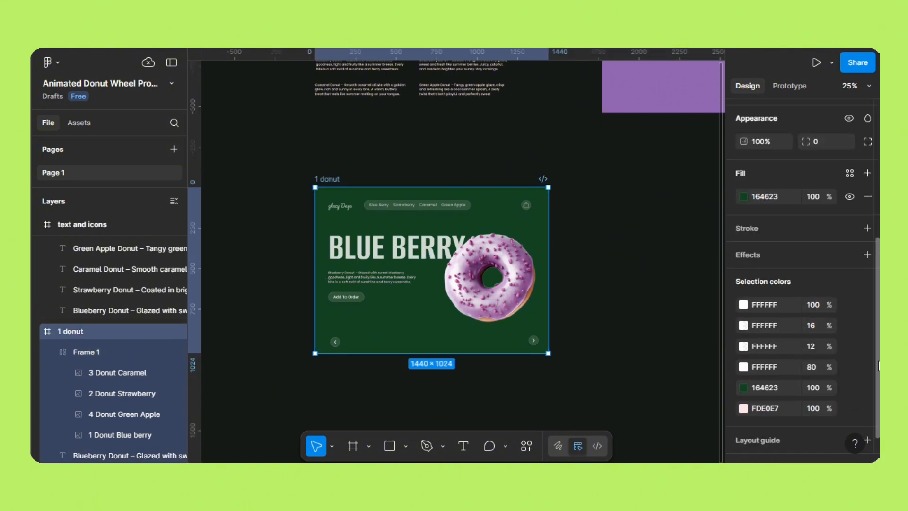
pyautogui.scroll(-2, 870, 383)
pyautogui.click(867, 396)
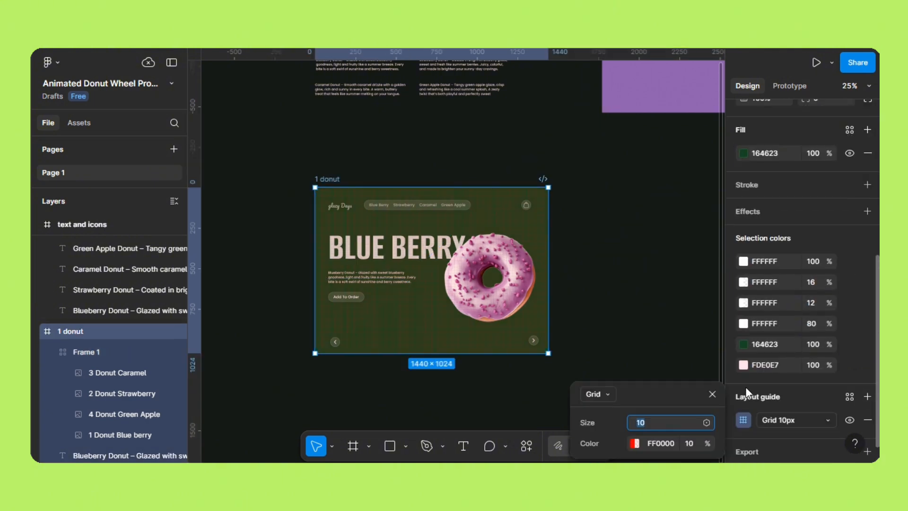
pyautogui.click(602, 392)
pyautogui.click(604, 427)
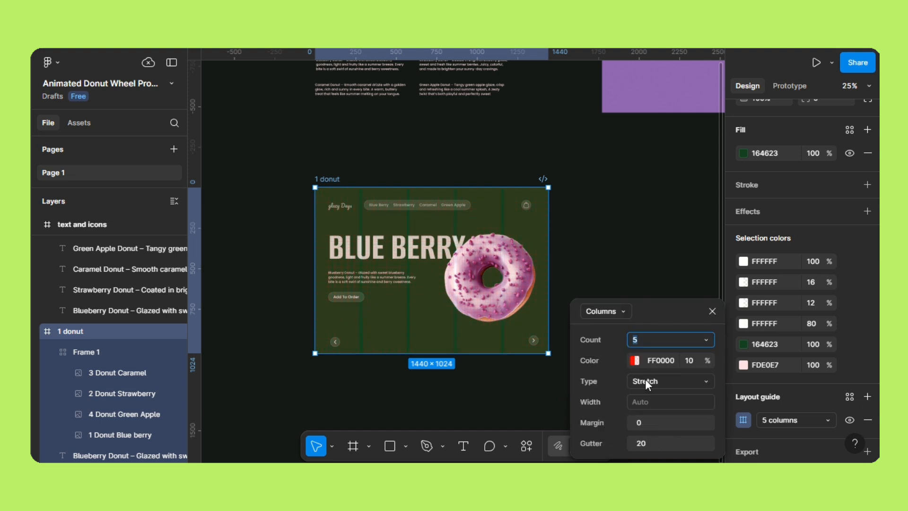
# Step: Configure the column guide with a count of 12, a margin of 80 and a gutter of 32
pyautogui.write('12')
pyautogui.click(643, 420)
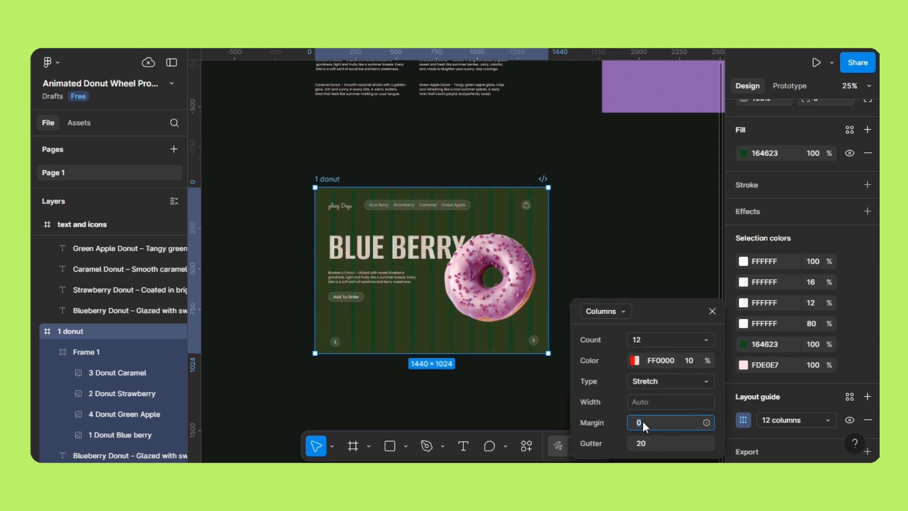
pyautogui.write('80')
pyautogui.click(651, 445)
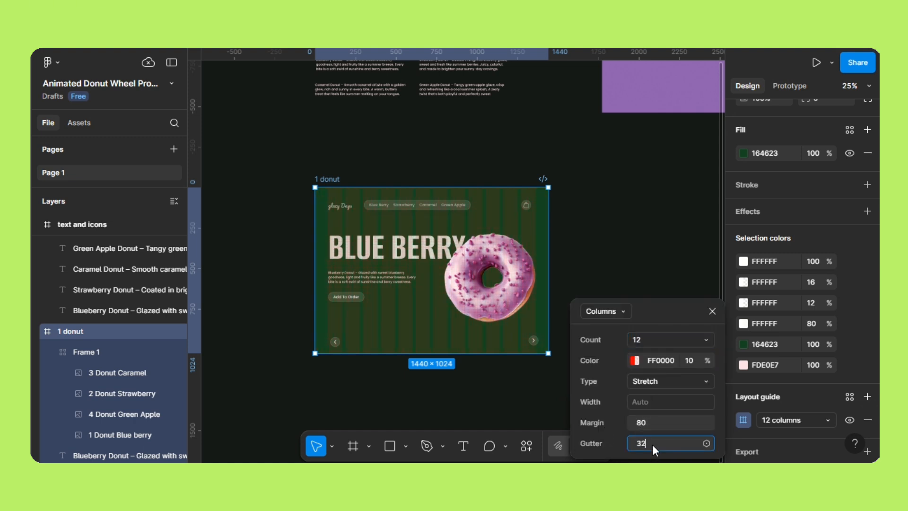
pyautogui.press('Return')
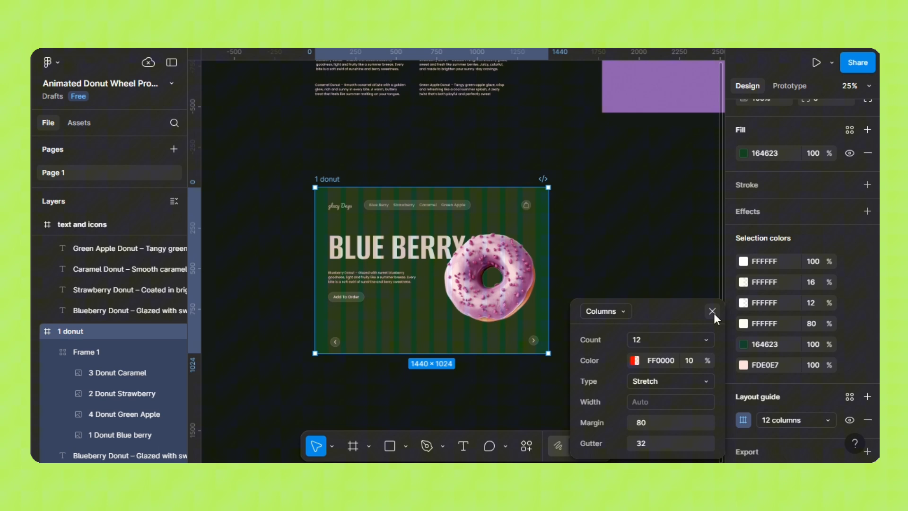
# Step: Recolour the column guide to the pale pink F4D9D9 and close its settings
pyautogui.click(635, 360)
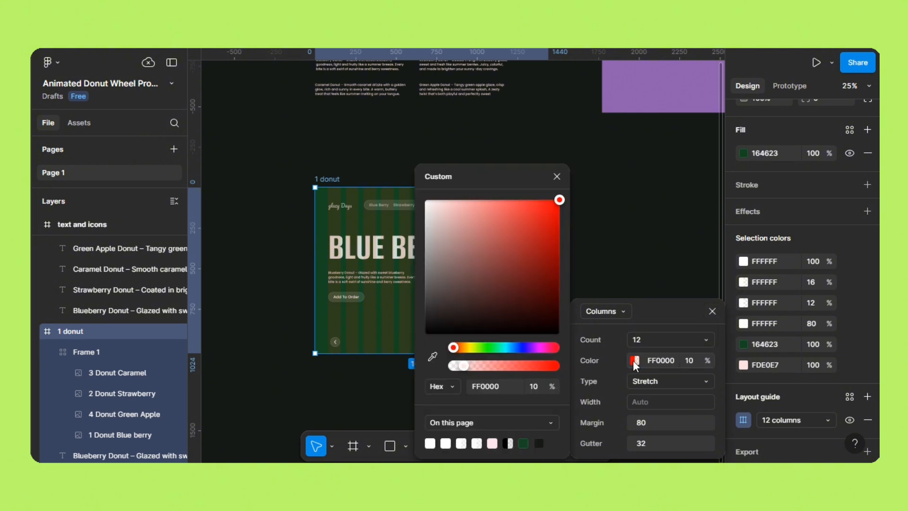
pyautogui.click(440, 208)
pyautogui.click(557, 176)
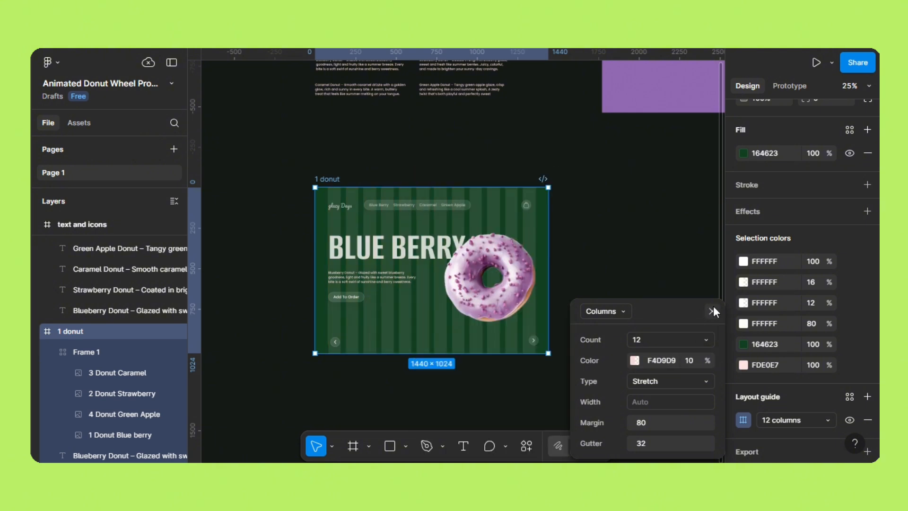
pyautogui.click(712, 311)
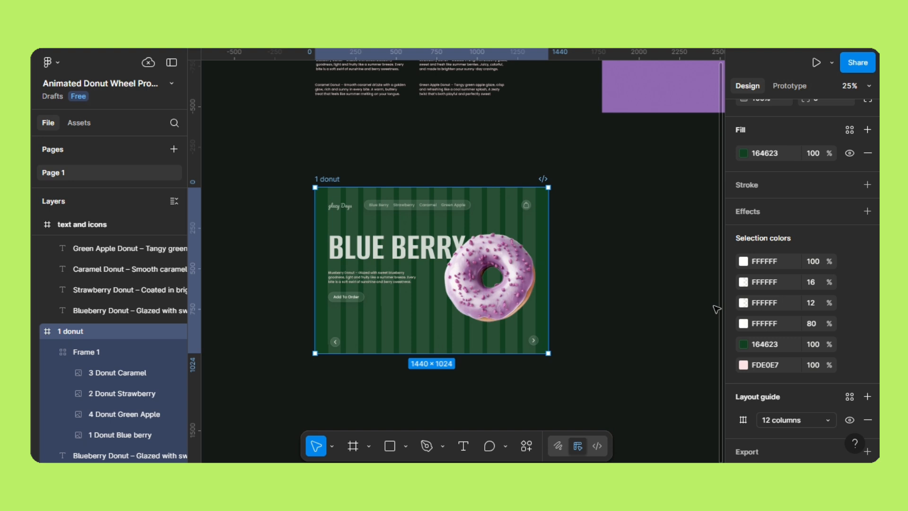
# Step: Shift the BLUE BERRY heading slightly left to about X 73 so its letters meet the first guide column
pyautogui.hotkey('ctrl', '+')
pyautogui.moveTo(534, 213); pyautogui.dragTo(604, 180)
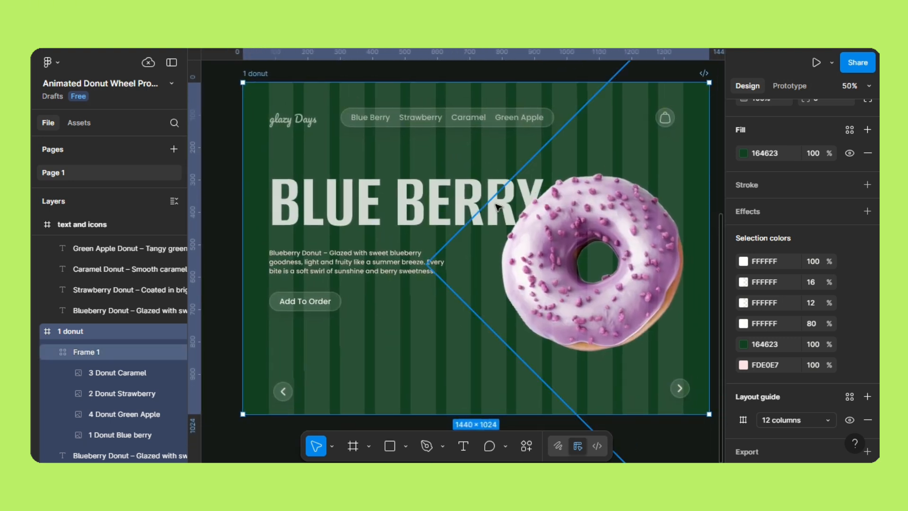
pyautogui.moveTo(467, 205); pyautogui.dragTo(465, 206)
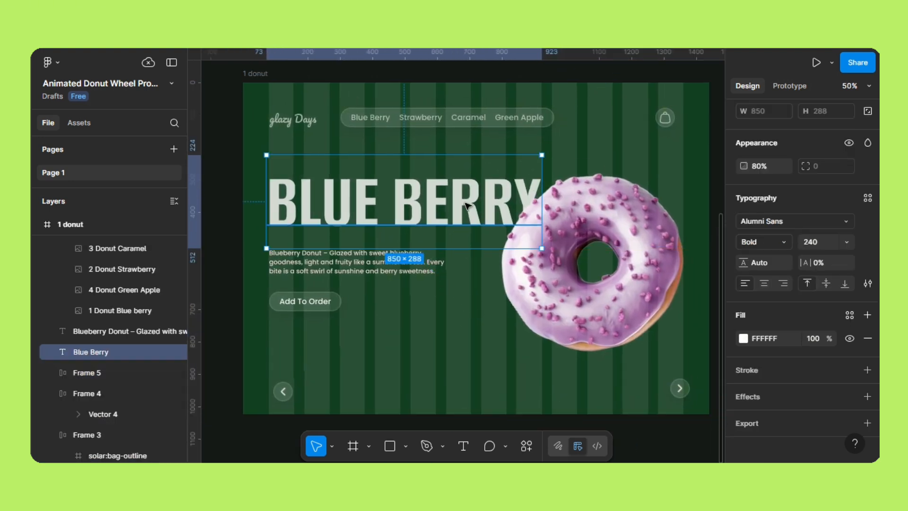
# Step: Combine the description text and the Add To Order button in a vertical auto layout with a spacing of 32
pyautogui.click(333, 271)
pyautogui.keyDown('shift'); pyautogui.click(333, 298); pyautogui.keyUp('shift')
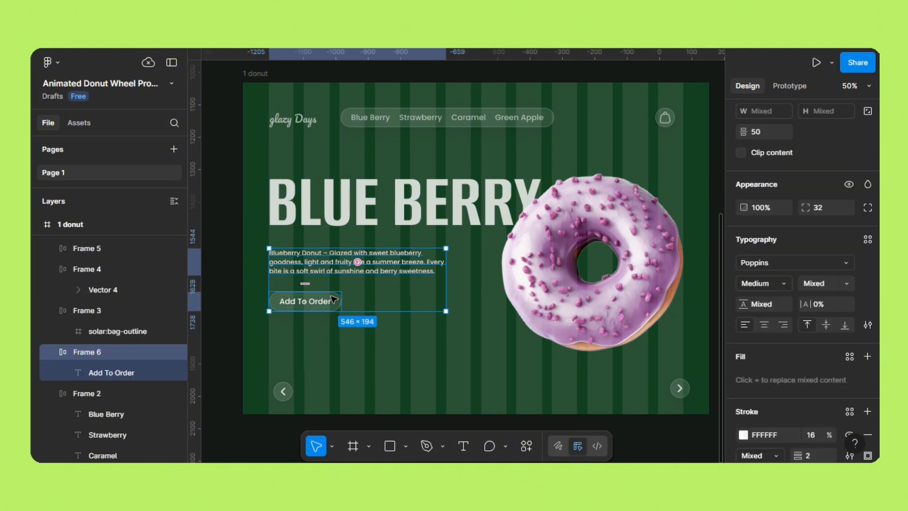
pyautogui.scroll(5, 865, 357)
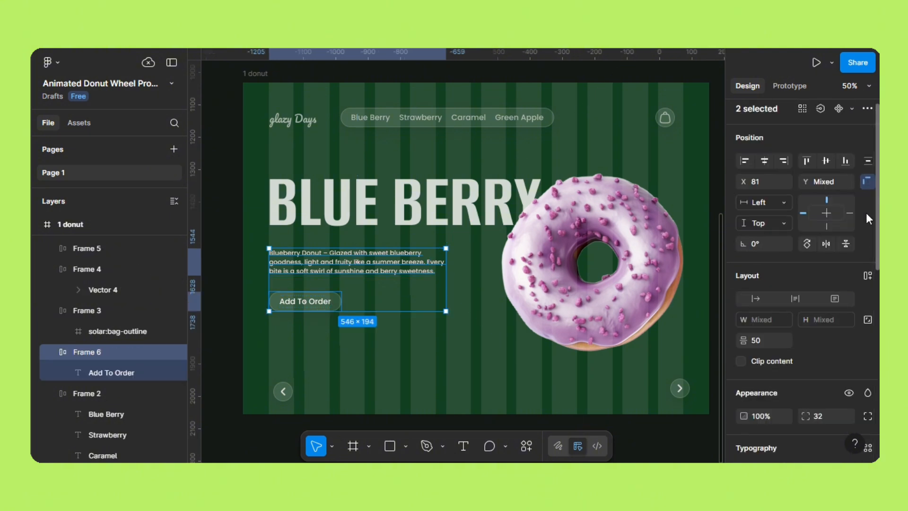
pyautogui.click(870, 273)
pyautogui.click(827, 342)
pyautogui.write('32')
pyautogui.press('Return')
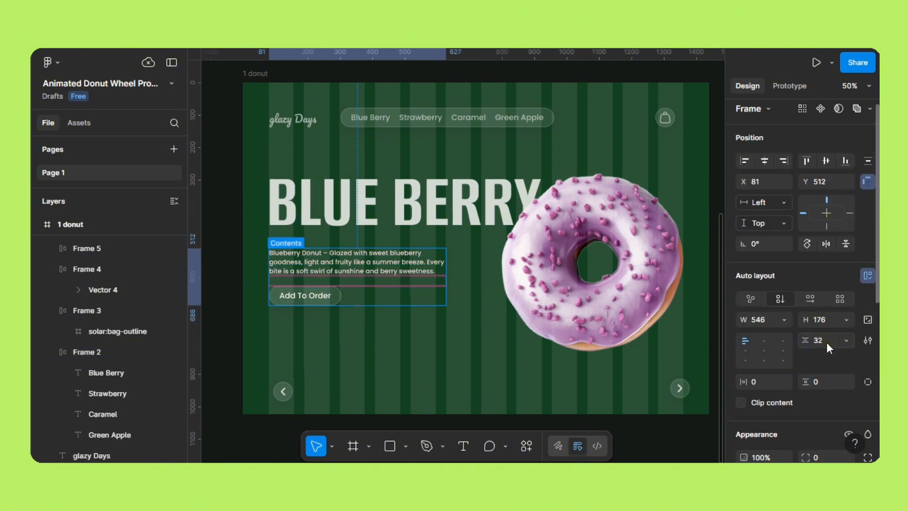
# Step: Set the auto layout spacing between the description and the Add To Order button to 24
pyautogui.click(826, 342)
pyautogui.write('24')
pyautogui.press('Return')
# Step: Group the BLUE BERRY heading with the description and Add To Order content block
pyautogui.keyDown('shift'); pyautogui.click(458, 197); pyautogui.keyUp('shift')
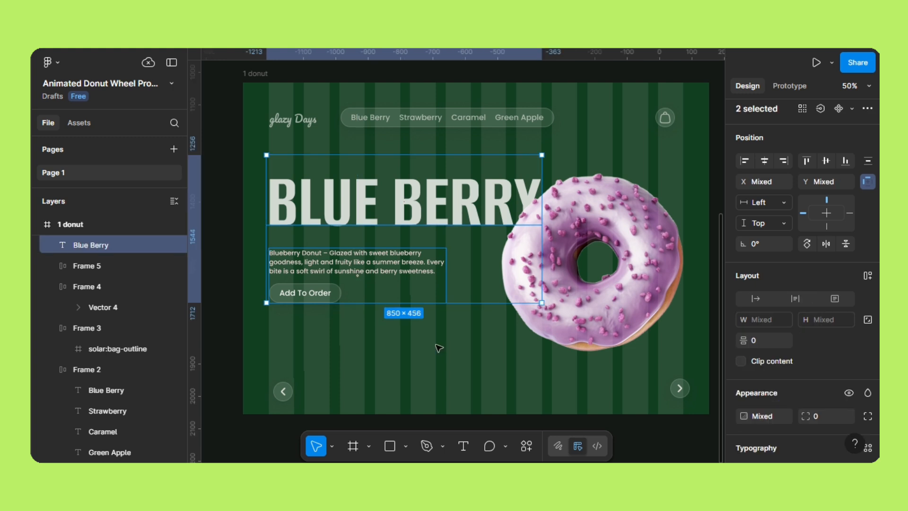
pyautogui.click(436, 345)
pyautogui.click(433, 213)
pyautogui.keyDown('shift'); pyautogui.click(400, 283); pyautogui.keyUp('shift')
pyautogui.hotkey('ctrl', 'g')
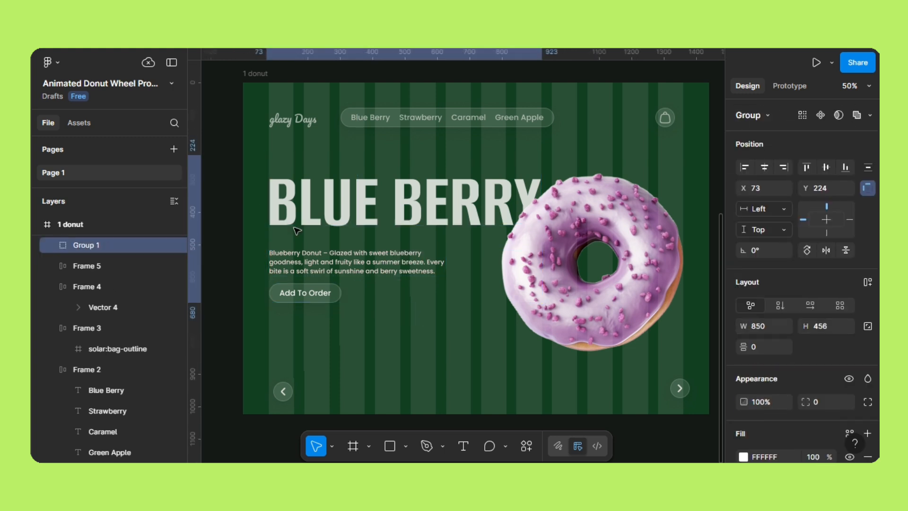
# Step: Try centring the heading and content group vertically in the 1 donut frame
pyautogui.click(259, 271)
pyautogui.click(827, 167)
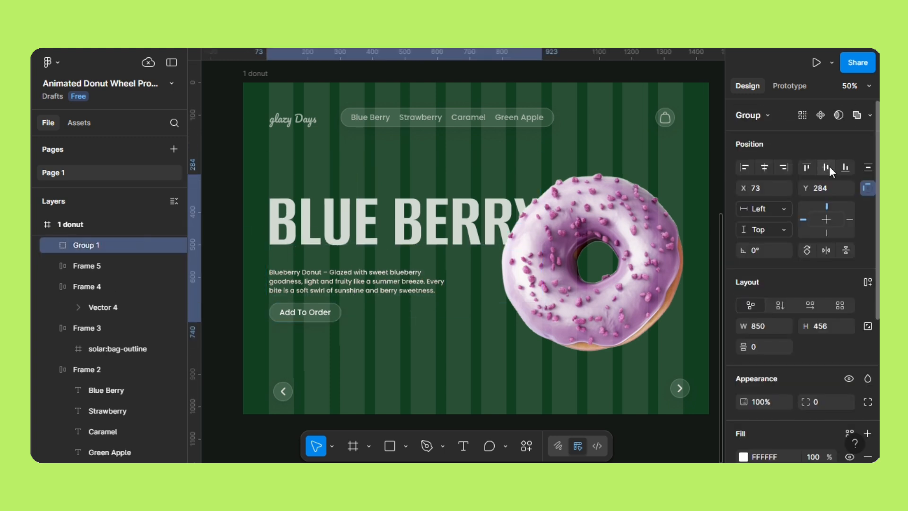
pyautogui.hotkey('ctrl', 'z')
# Step: Highlight the Blue Berry navigation item with 100% opacity and a SemiBold font weight
pyautogui.hscroll(1, 614, 204)
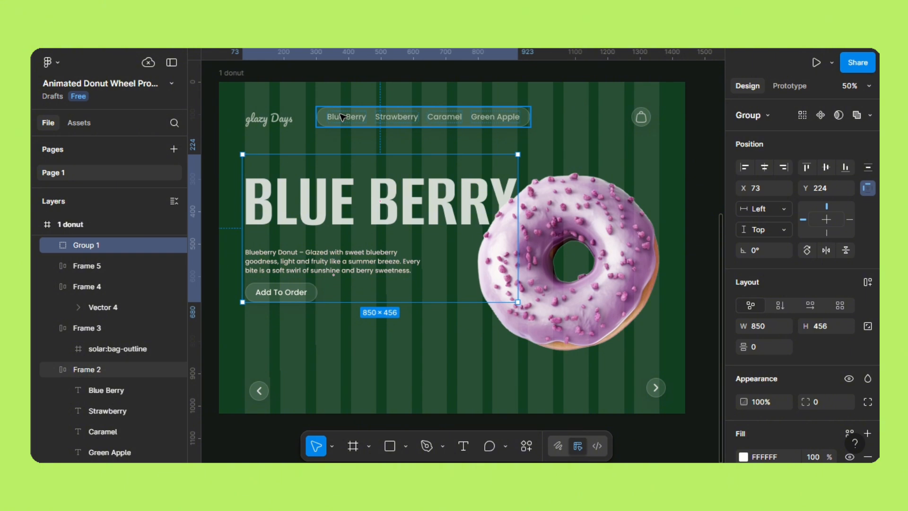
pyautogui.click(347, 115)
pyautogui.click(347, 118)
pyautogui.click(759, 340)
pyautogui.write('100')
pyautogui.press('Return')
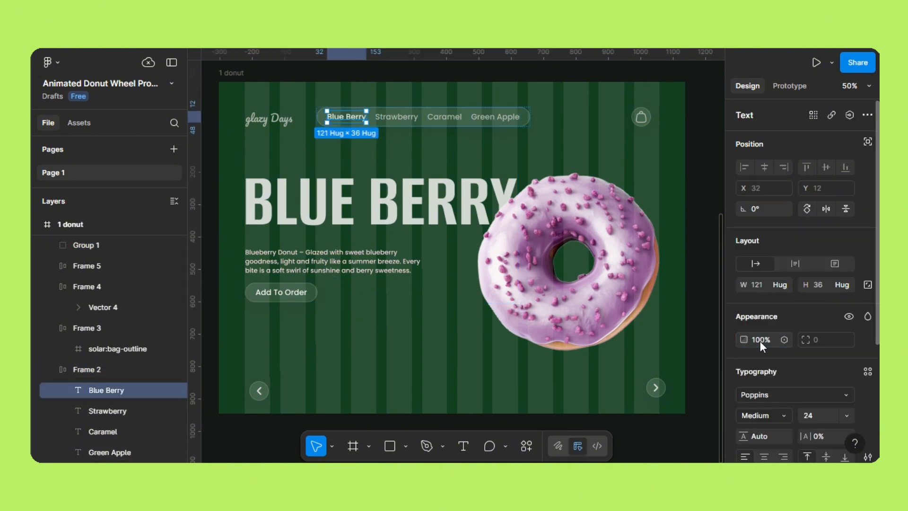
pyautogui.click(781, 416)
pyautogui.click(753, 231)
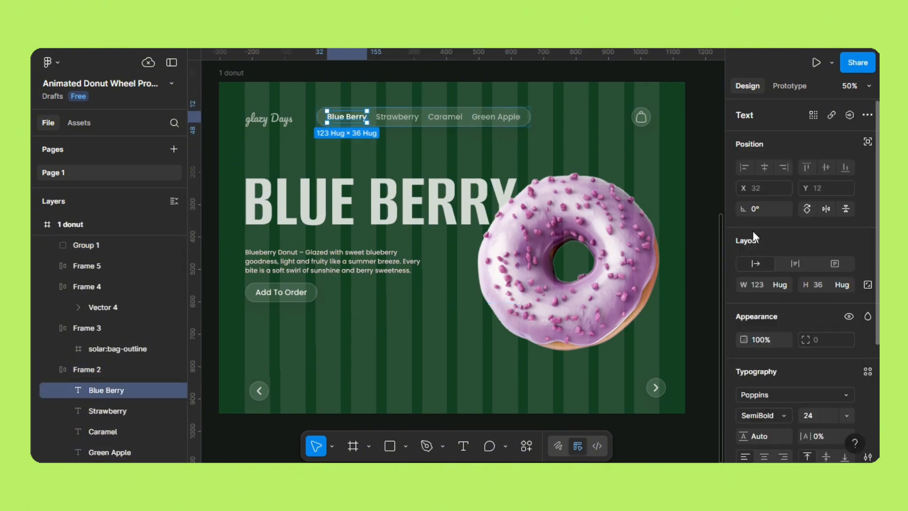
pyautogui.click(706, 191)
# Step: Shift the rotated donut wheel frame left to X 517 and send it to the back
pyautogui.click(640, 232)
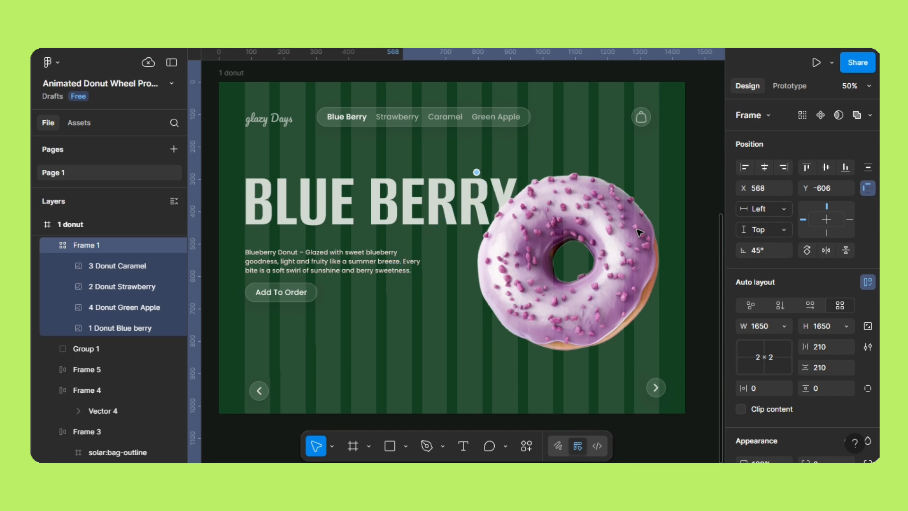
pyautogui.moveTo(640, 232); pyautogui.dragTo(625, 232)
pyautogui.hotkey('ctrl', '-')
pyautogui.hotkey('ctrl', '=')
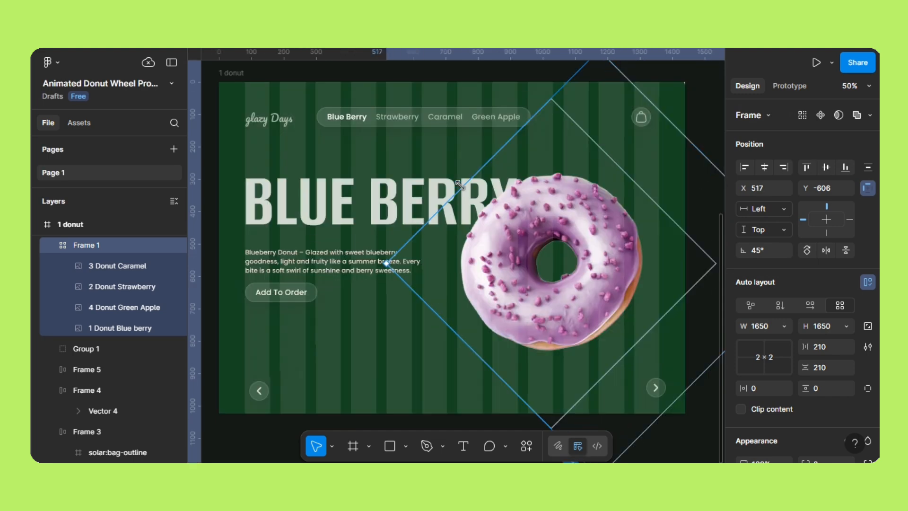
pyautogui.click(268, 118)
pyautogui.click(644, 120)
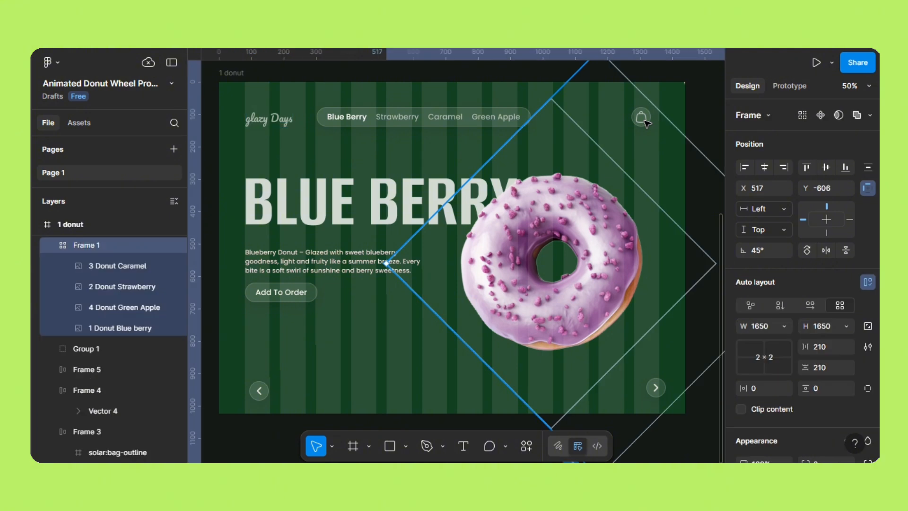
pyautogui.press('[')
# Step: Place the bag button at X 1300 and shift the navigation bar left to X 287, 60 from the logo
pyautogui.doubleClick(644, 120)
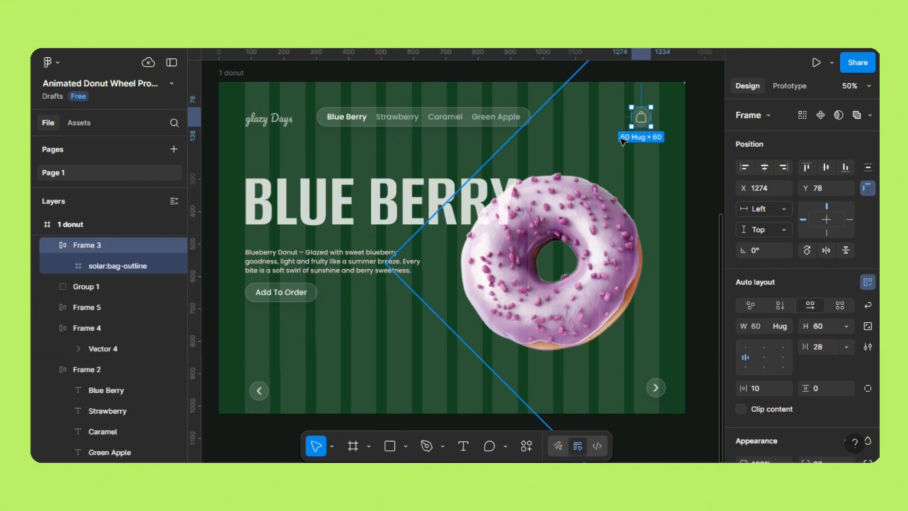
pyautogui.moveTo(643, 121); pyautogui.dragTo(651, 121)
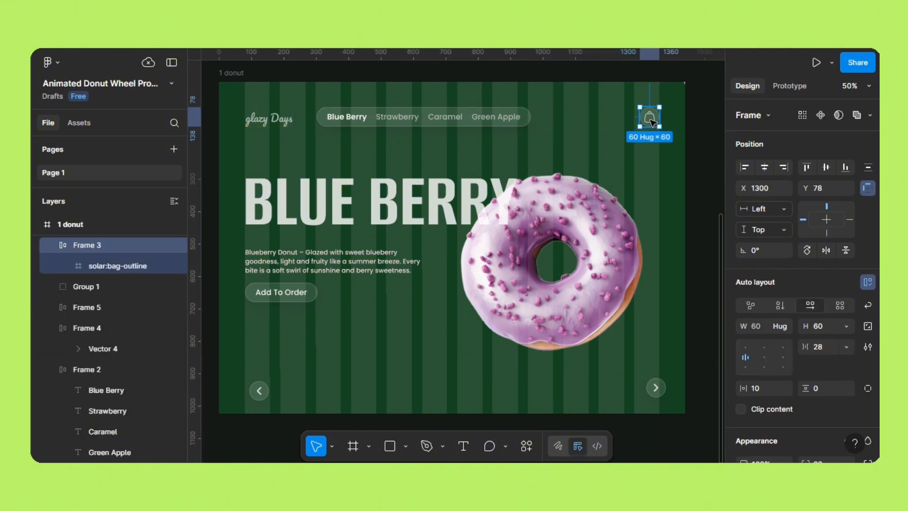
pyautogui.click(458, 124)
pyautogui.press('Left')
pyautogui.press('Left')
pyautogui.press('Left')
pyautogui.press('Left')
pyautogui.press('Left')
pyautogui.press('Left')
pyautogui.press('Left')
pyautogui.press('Left')
pyautogui.press('Left')
pyautogui.press('Left')
pyautogui.press('Left')
pyautogui.press('Left')
pyautogui.press('Left')
pyautogui.press('Left')
pyautogui.press('Left')
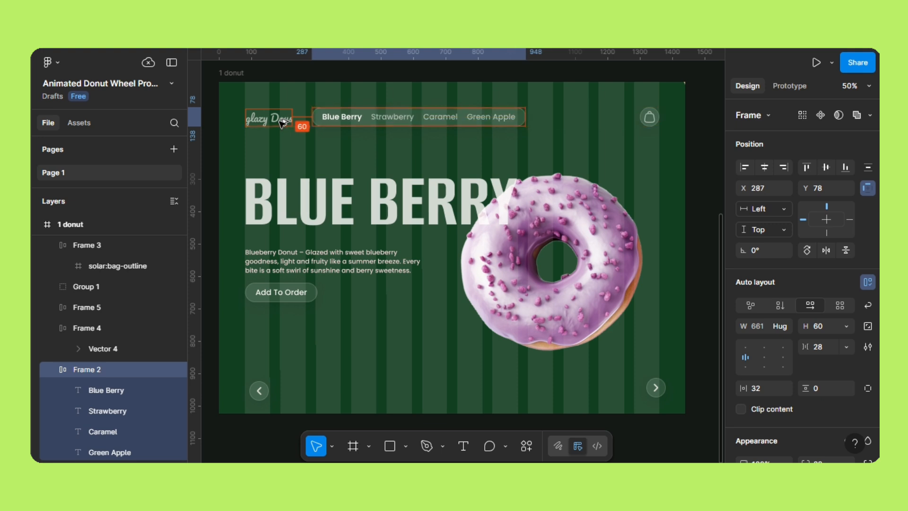
# Step: Frame the logo, navigation bar and bag button together and nudge the new header frame upward
pyautogui.keyDown('shift'); pyautogui.click(282, 123); pyautogui.keyUp('shift')
pyautogui.keyDown('shift'); pyautogui.click(646, 115); pyautogui.keyUp('shift')
pyautogui.rightClick(649, 116)
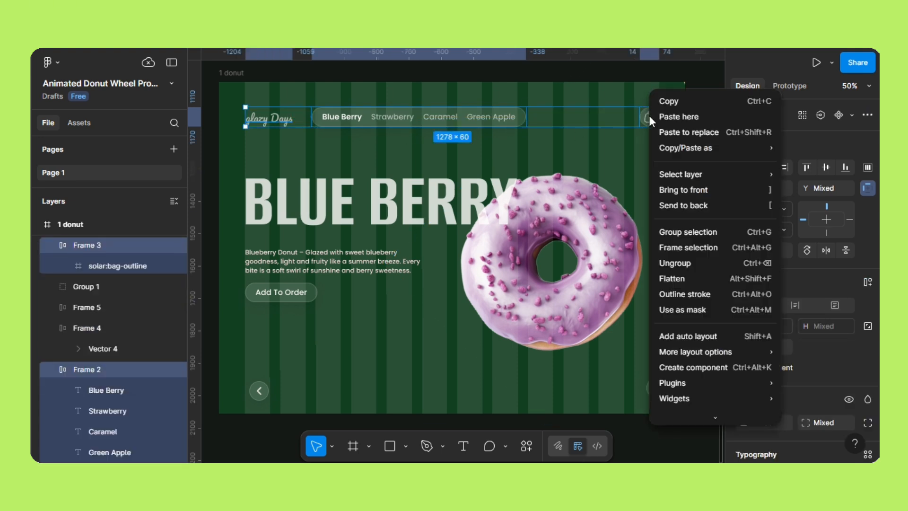
pyautogui.click(686, 250)
pyautogui.press('Up')
pyautogui.press('Up')
pyautogui.press('Up')
pyautogui.press('Up')
pyautogui.press('Up')
pyautogui.press('Up')
pyautogui.press('Up')
pyautogui.press('Up')
pyautogui.press('Up')
pyautogui.press('Up')
pyautogui.press('Up')
pyautogui.press('Up')
pyautogui.press('Up')
pyautogui.press('Up')
pyautogui.press('Up')
pyautogui.press('Up')
pyautogui.press('Up')
pyautogui.press('Up')
pyautogui.press('Up')
pyautogui.press('Up')
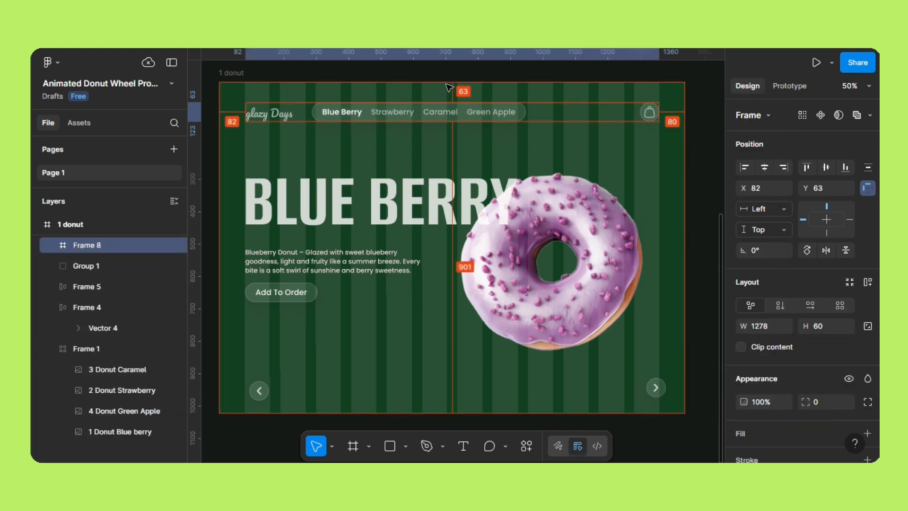
# Step: Align the previous and next arrow buttons to the 80 side margins and set both at Y 919
pyautogui.click(259, 391)
pyautogui.click(655, 387)
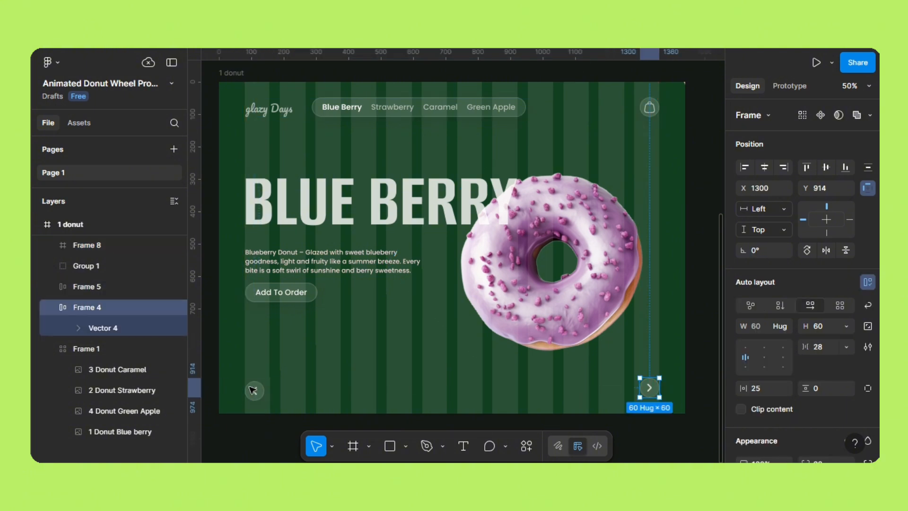
pyautogui.keyDown('shift'); pyautogui.click(254, 390); pyautogui.keyUp('shift')
pyautogui.click(825, 167)
pyautogui.press('Up')
pyautogui.press('Up')
pyautogui.press('Up')
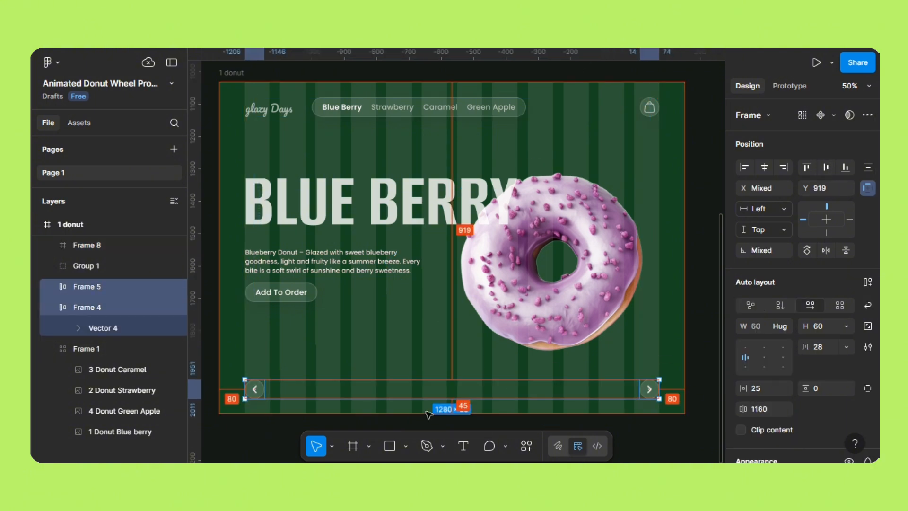
# Step: Send the heading and content group to the back so the donut overlaps the heading
pyautogui.click(393, 220)
pyautogui.press('[')
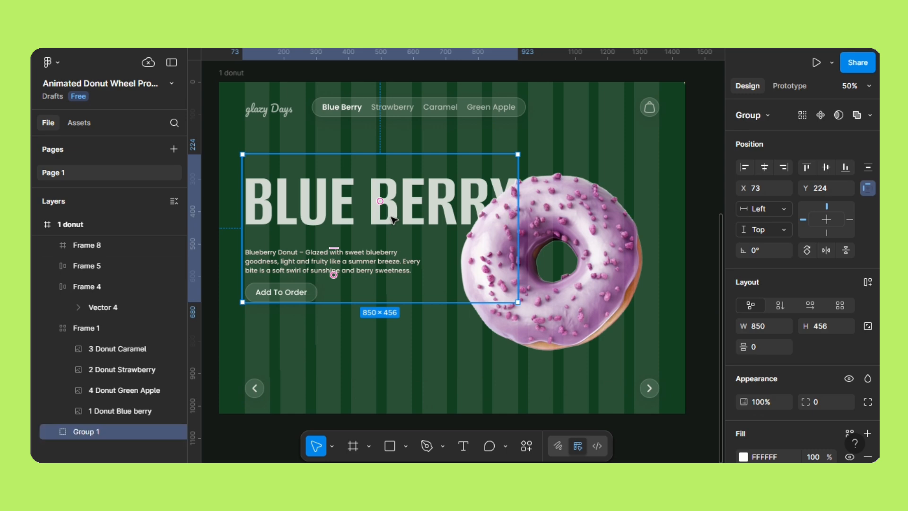
pyautogui.click(505, 74)
# Step: Bring the purple colours group into the 1 donut frame and centre it horizontally and vertically
pyautogui.hotkey('ctrl', '-')
pyautogui.hscroll(2, 482, 111)
pyautogui.scroll(1, 596, 110)
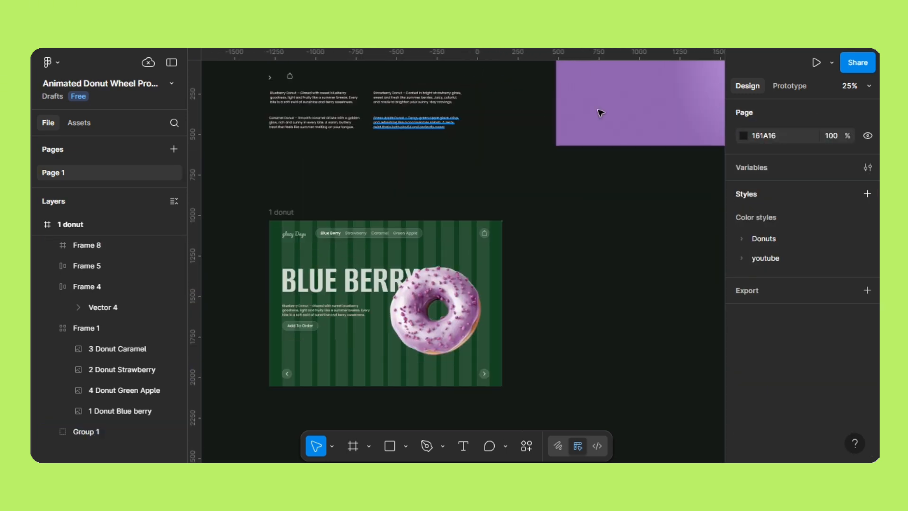
pyautogui.click(617, 111)
pyautogui.moveTo(617, 110); pyautogui.dragTo(340, 346)
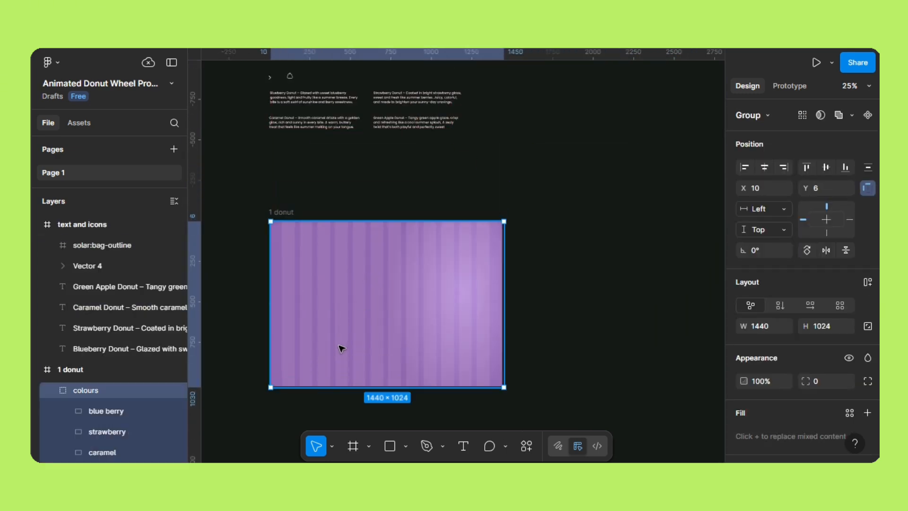
pyautogui.scroll(-3, 186, 300)
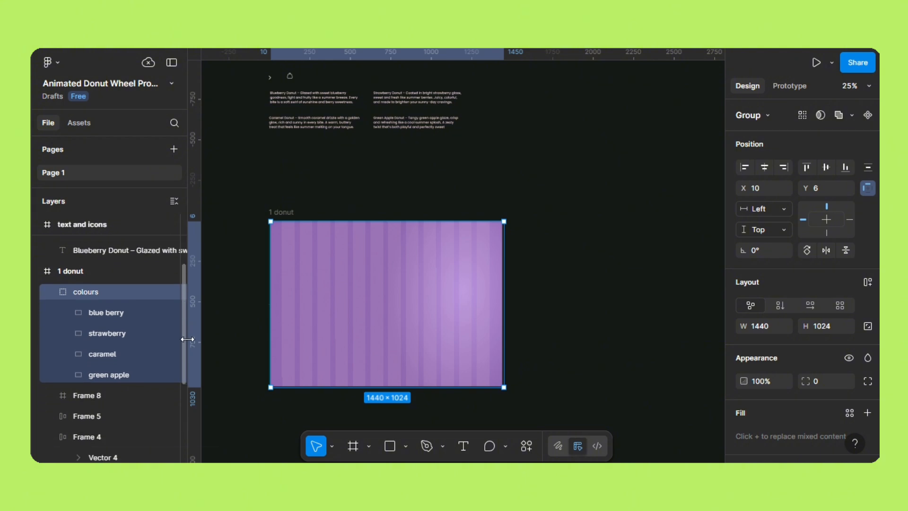
pyautogui.click(764, 168)
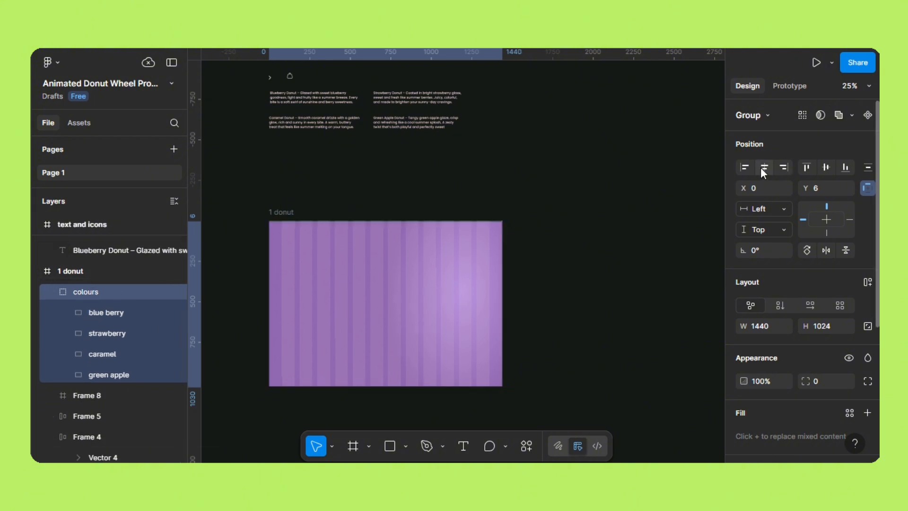
pyautogui.click(826, 168)
# Step: Hide the 12-column layout guide on the 1 donut frame
pyautogui.click(297, 213)
pyautogui.scroll(-8, 802, 282)
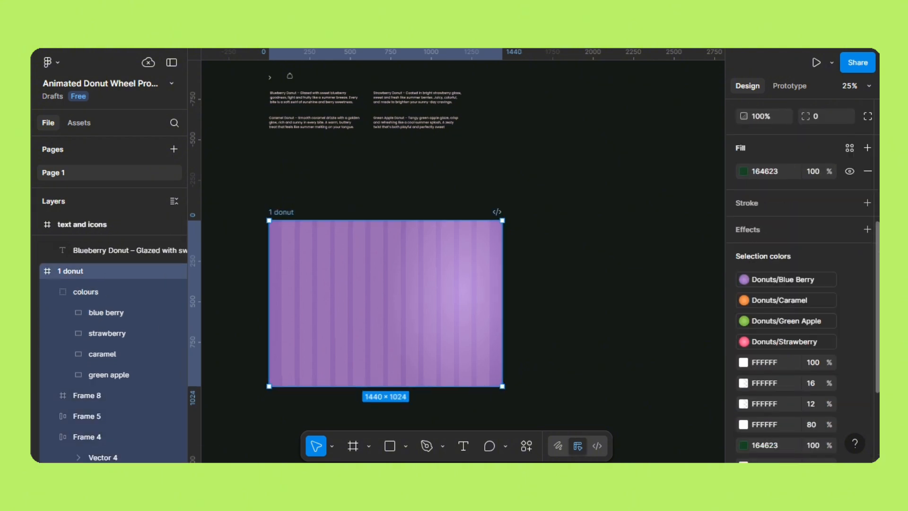
pyautogui.scroll(-3, 856, 416)
pyautogui.click(851, 396)
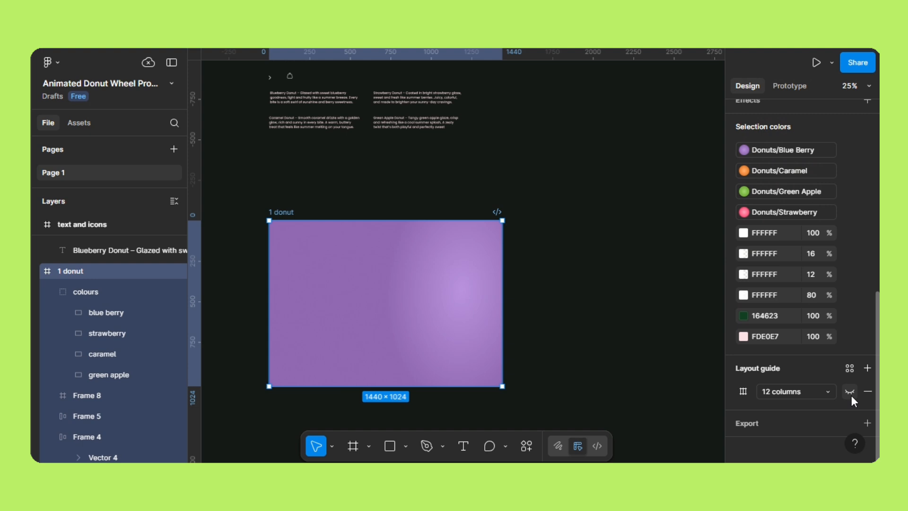
# Step: Send the colours group behind all other content in the 1 donut frame
pyautogui.click(440, 306)
pyautogui.hotkey('ctrl', 'shift', '[')
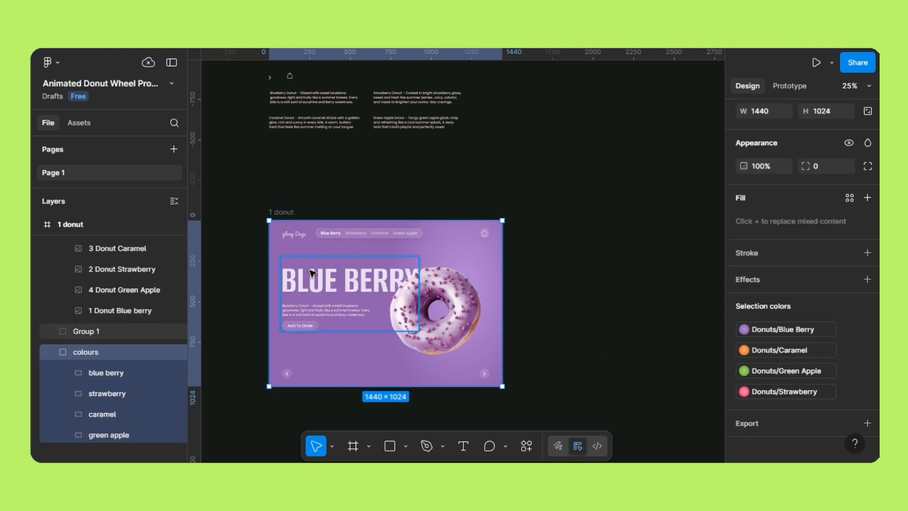
pyautogui.click(276, 212)
# Step: Take the blue berry rectangle out of the colours group, placing it directly above the group in the layer order
pyautogui.click(70, 351)
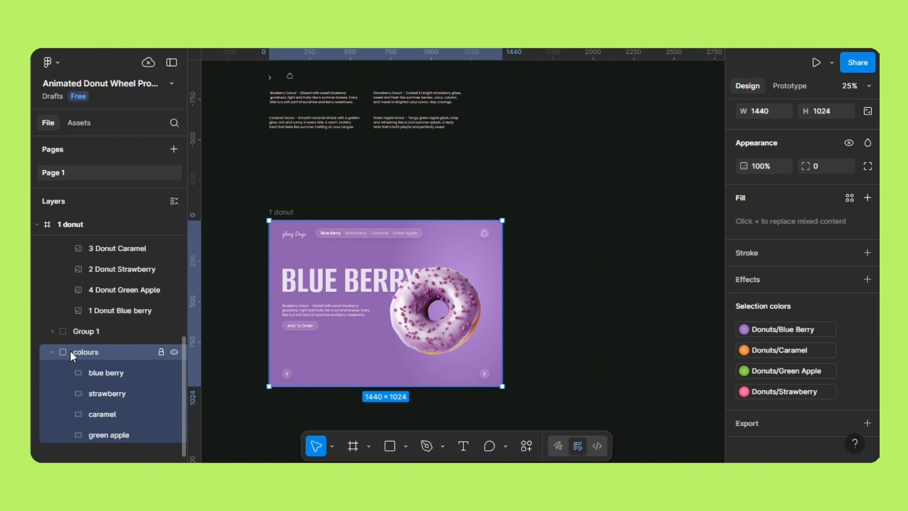
pyautogui.moveTo(76, 368); pyautogui.dragTo(54, 344)
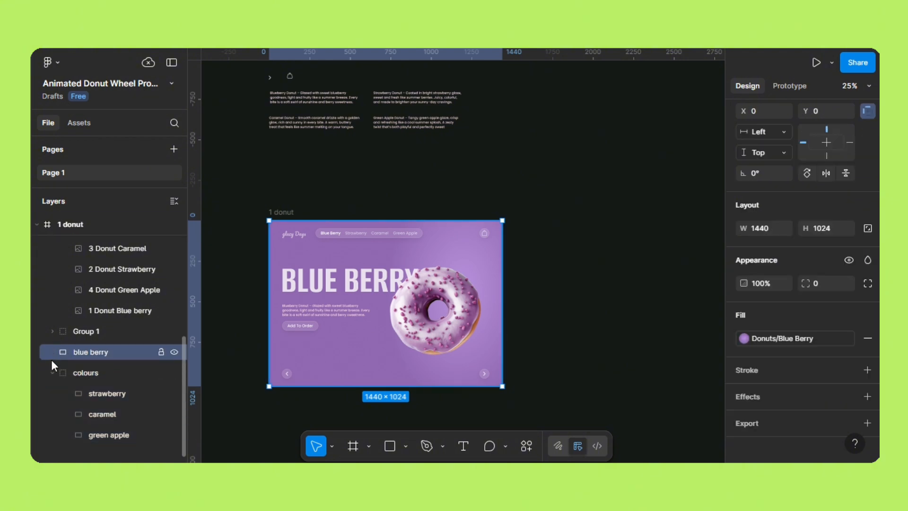
pyautogui.click(67, 377)
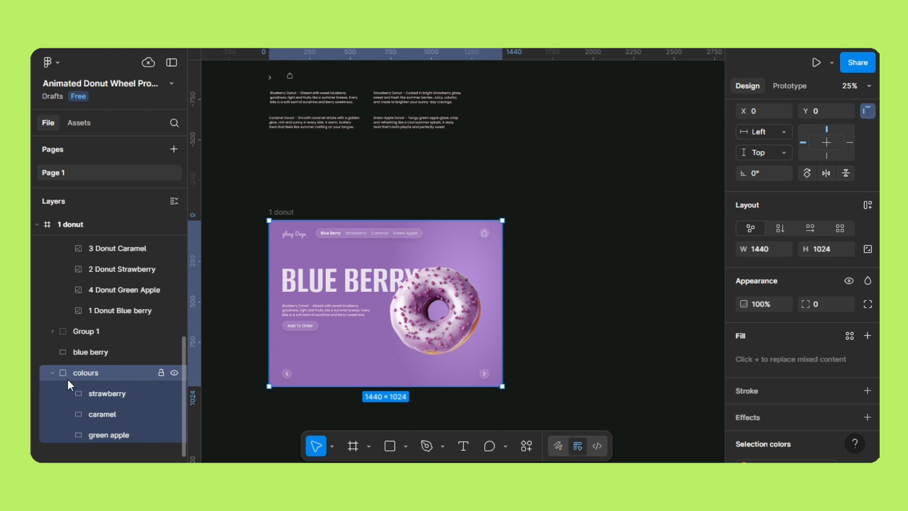
# Step: Offset the blue berry background up and to the right to expose the colours group, and select that group
pyautogui.hotkey('ctrl', '=')
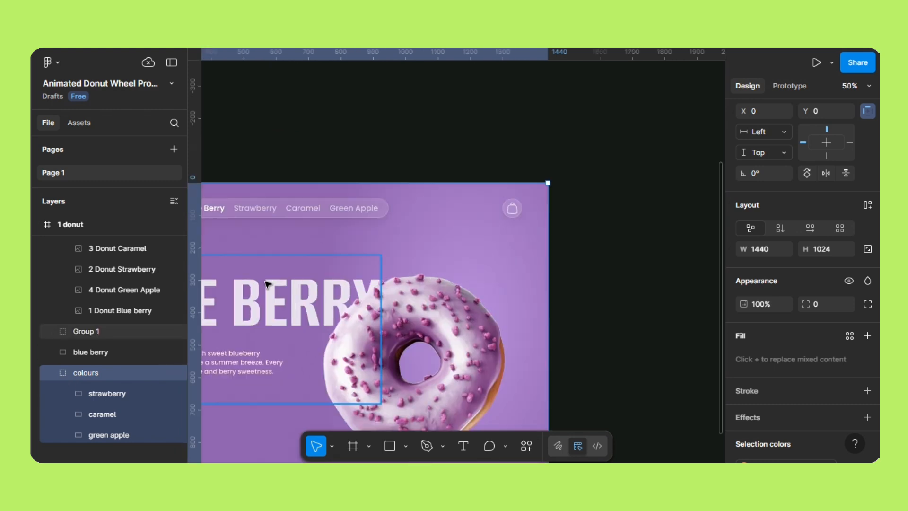
pyautogui.moveTo(264, 282); pyautogui.dragTo(408, 184)
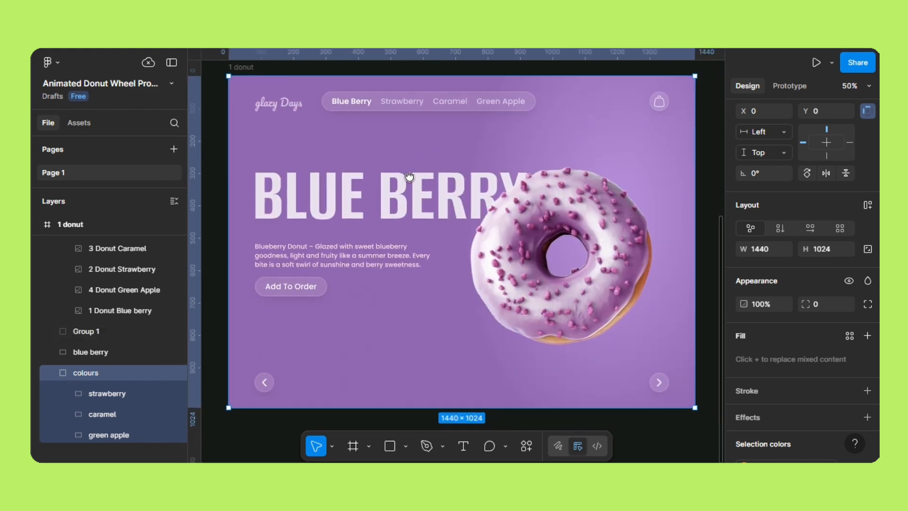
pyautogui.click(354, 347)
pyautogui.click(354, 348)
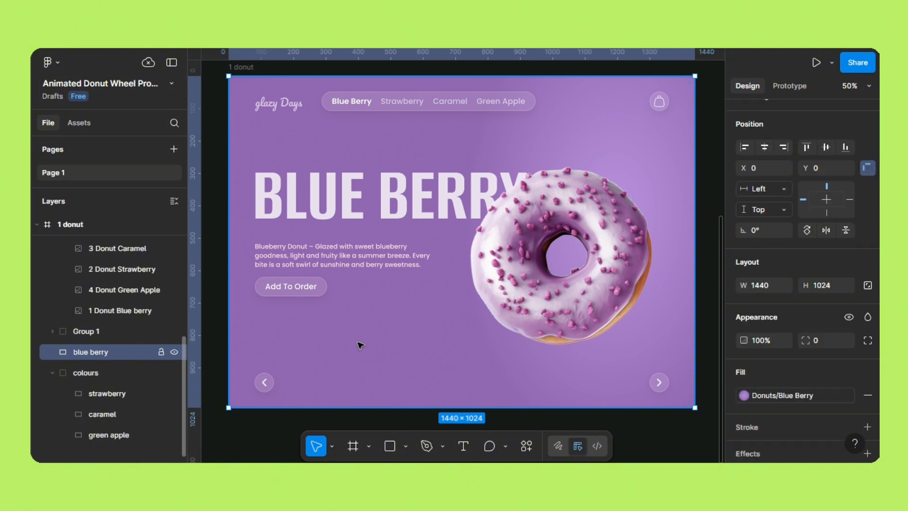
pyautogui.moveTo(341, 356); pyautogui.dragTo(395, 310)
pyautogui.doubleClick(370, 382)
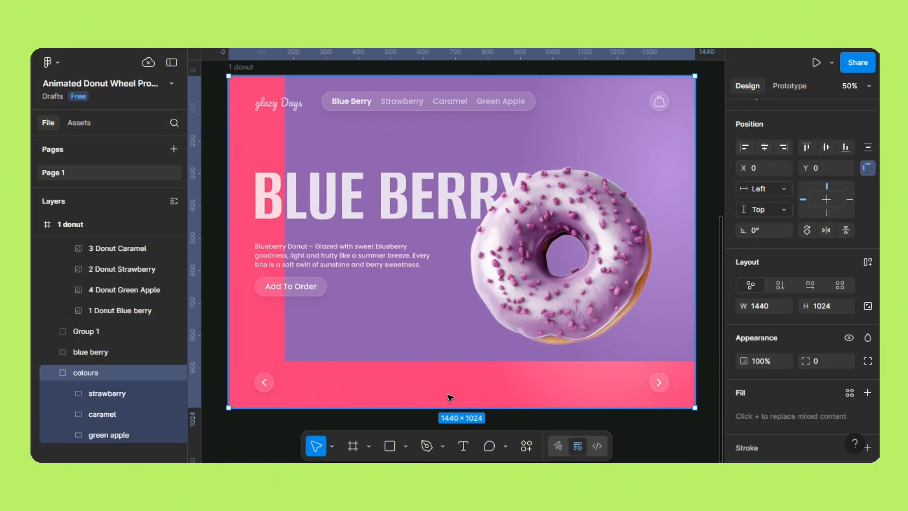
# Step: Try sliding the colours group leftward out of the 1 donut frame by hand
pyautogui.moveTo(477, 397); pyautogui.dragTo(230, 396)
pyautogui.hotkey('ctrl', 'z')
pyautogui.hotkey('ctrl', 'z')
pyautogui.hotkey('ctrl', 'z')
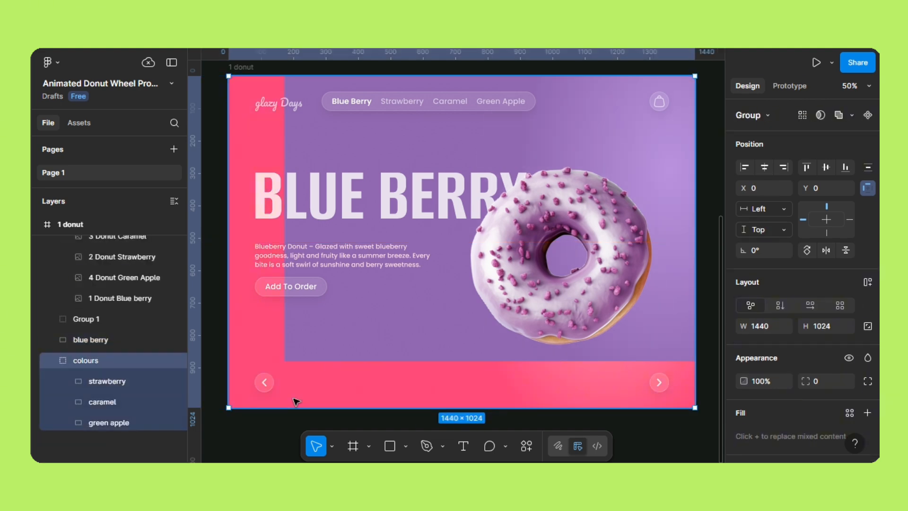
# Step: Set the colours group's X position to -1440 so it sits just outside the frame's left edge
pyautogui.click(759, 189)
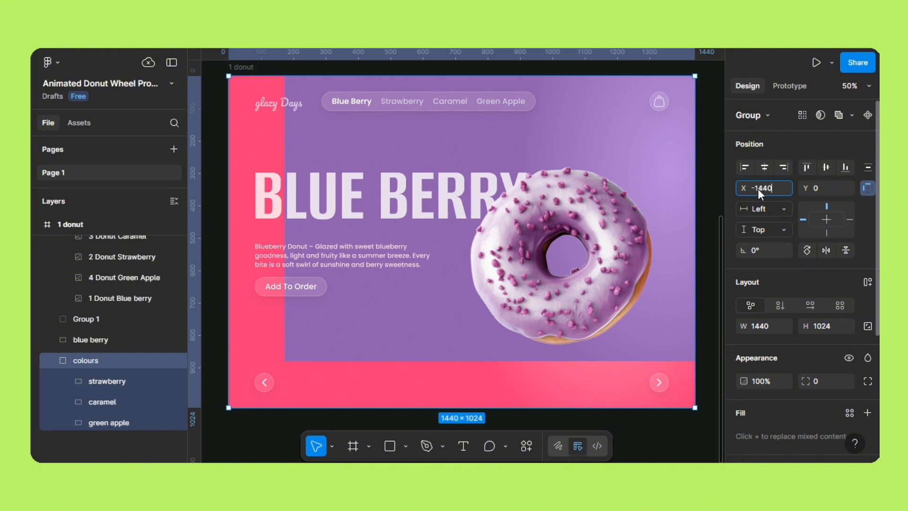
pyautogui.press('Return')
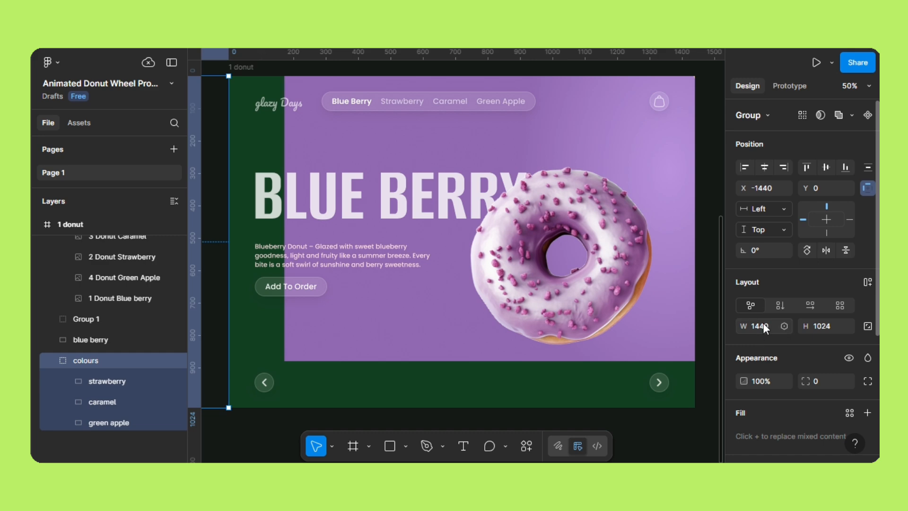
pyautogui.press('-')
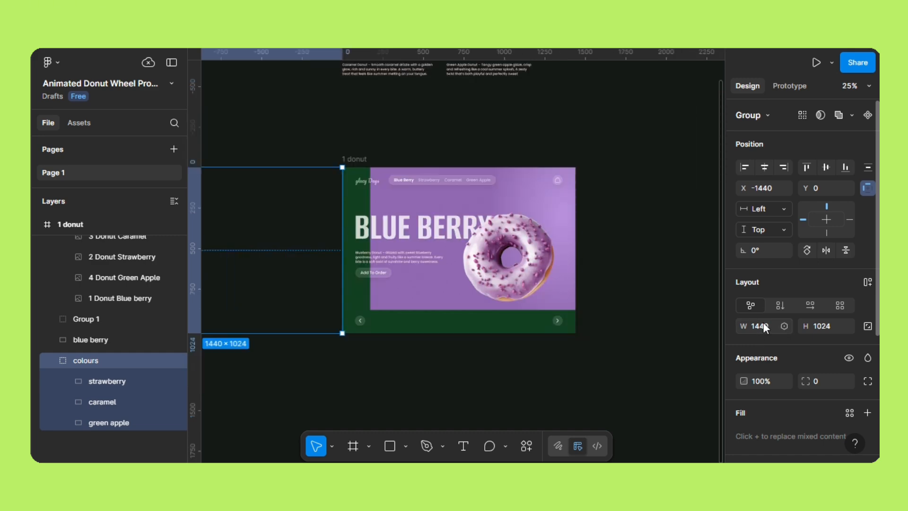
# Step: Try the colours group at X 1440, past the frame's opposite edge, and return it to X -1440
pyautogui.click(754, 183)
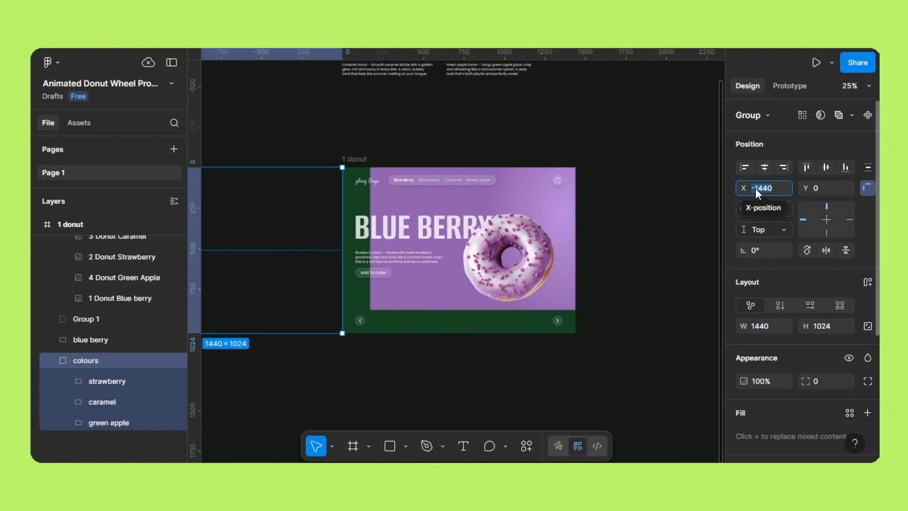
pyautogui.click(756, 188)
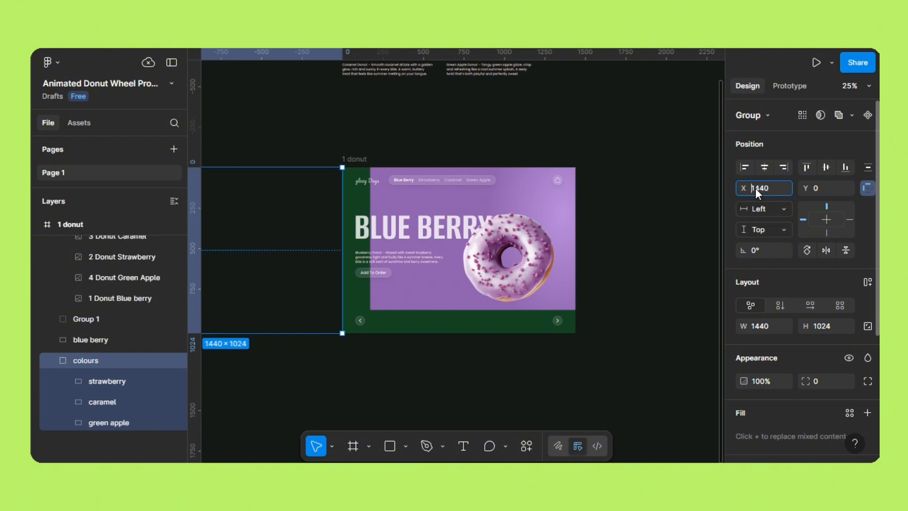
pyautogui.press('Return')
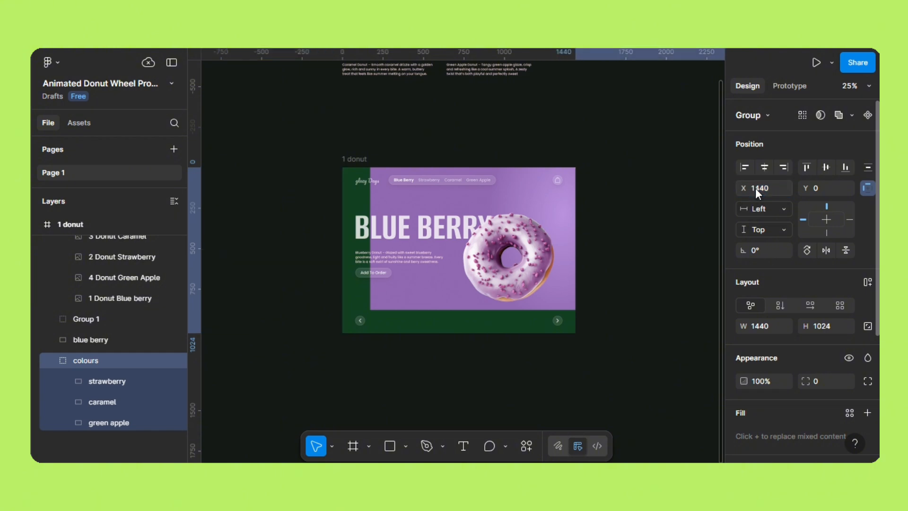
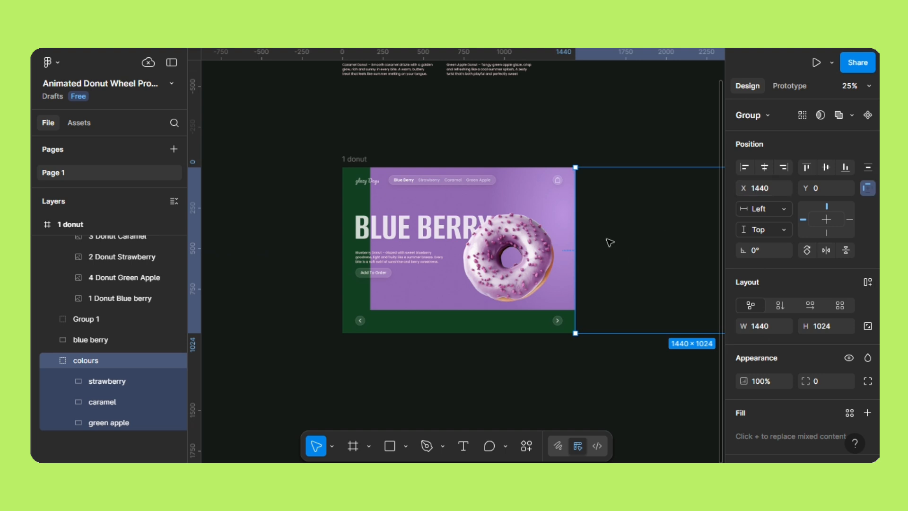
pyautogui.click(755, 194)
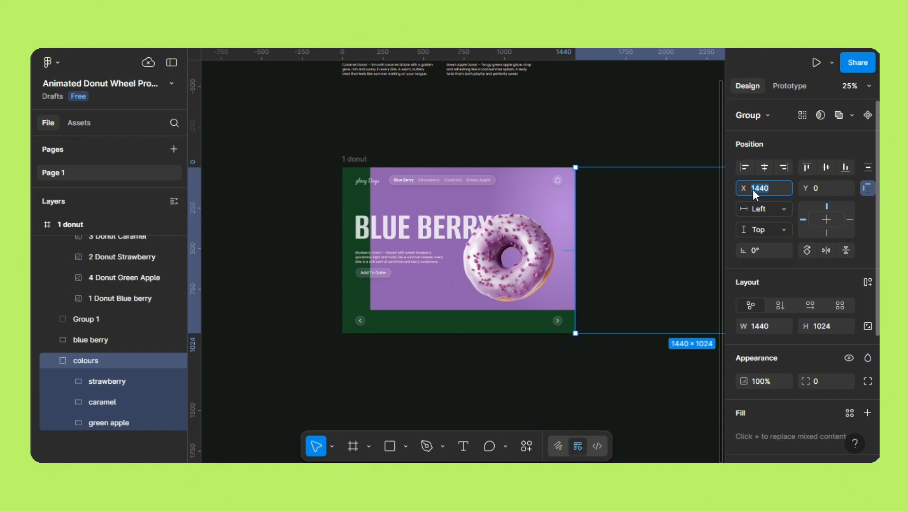
pyautogui.click(753, 189)
pyautogui.write('-')
pyautogui.press('Return')
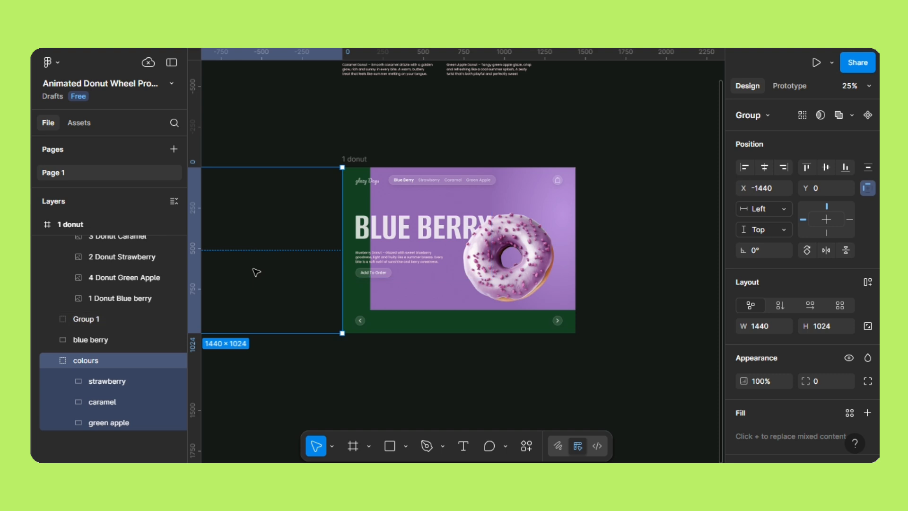
# Step: Centre the blue berry rectangle horizontally and vertically within the 1 donut frame
pyautogui.click(411, 288)
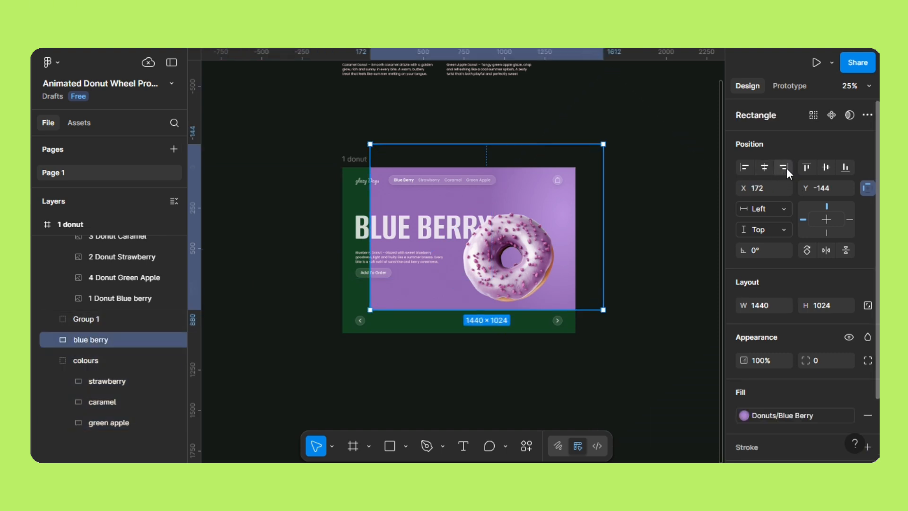
pyautogui.click(767, 166)
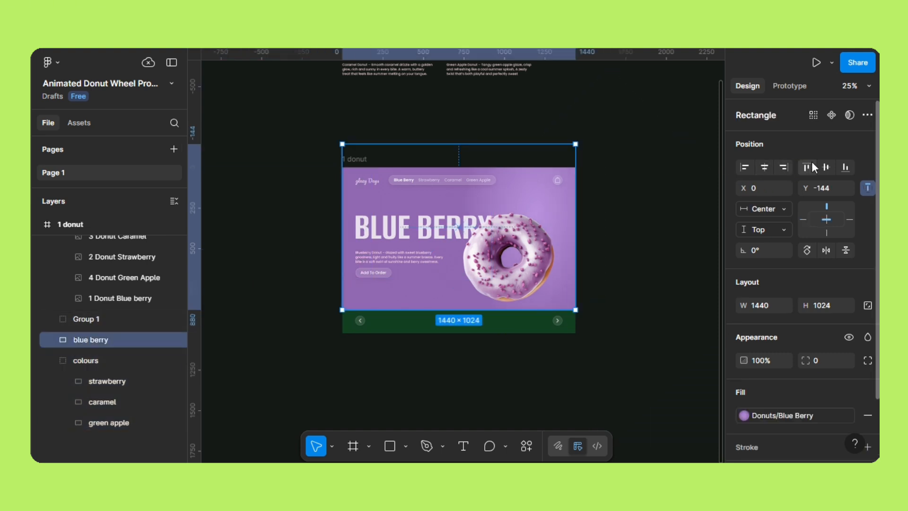
pyautogui.click(823, 167)
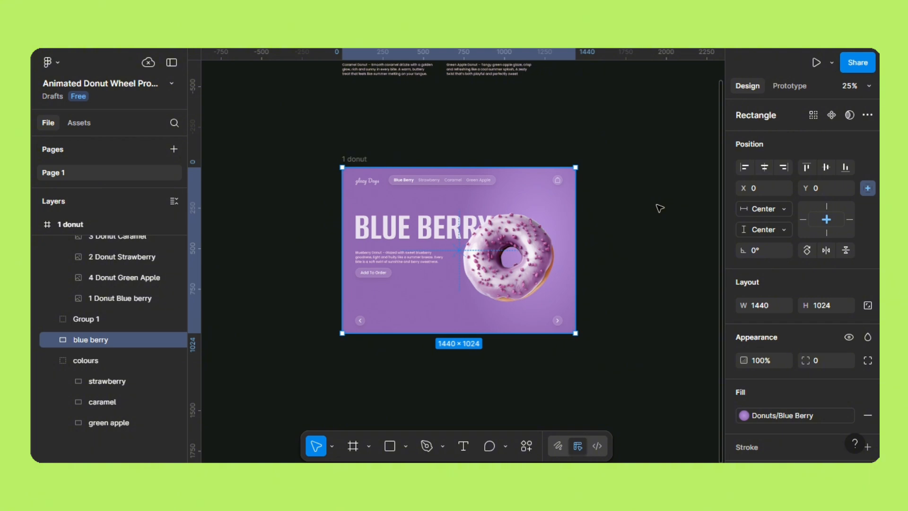
# Step: Set the opacity of the back-arrow button in the 1 donut frame to 20%
pyautogui.hotkey('ctrl', '+')
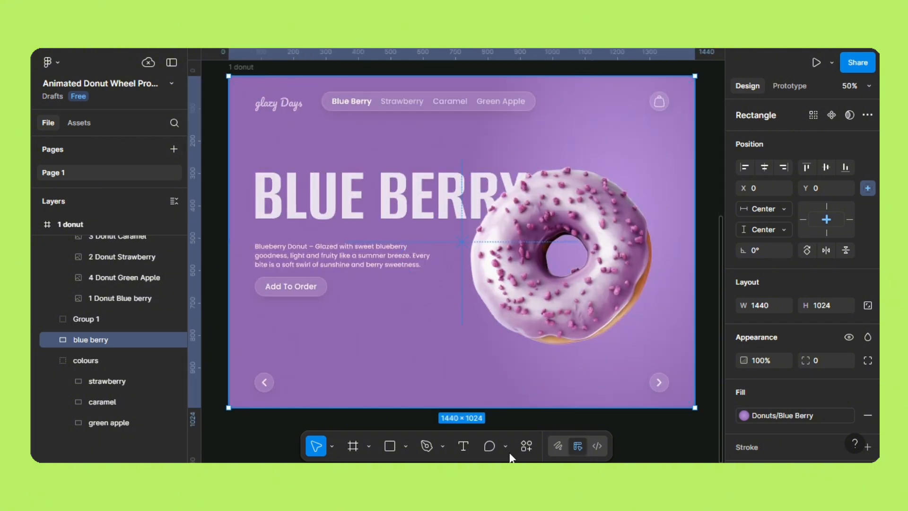
pyautogui.click(265, 382)
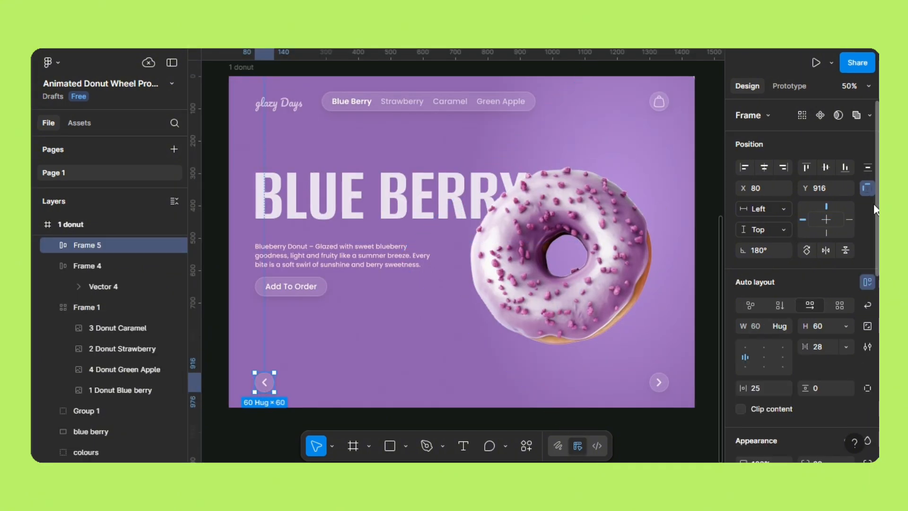
pyautogui.scroll(-3, 875, 209)
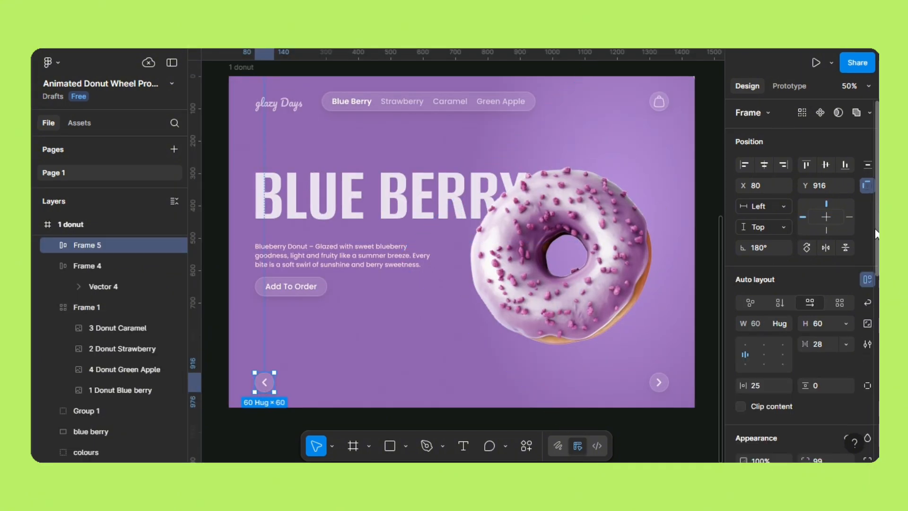
pyautogui.click(769, 349)
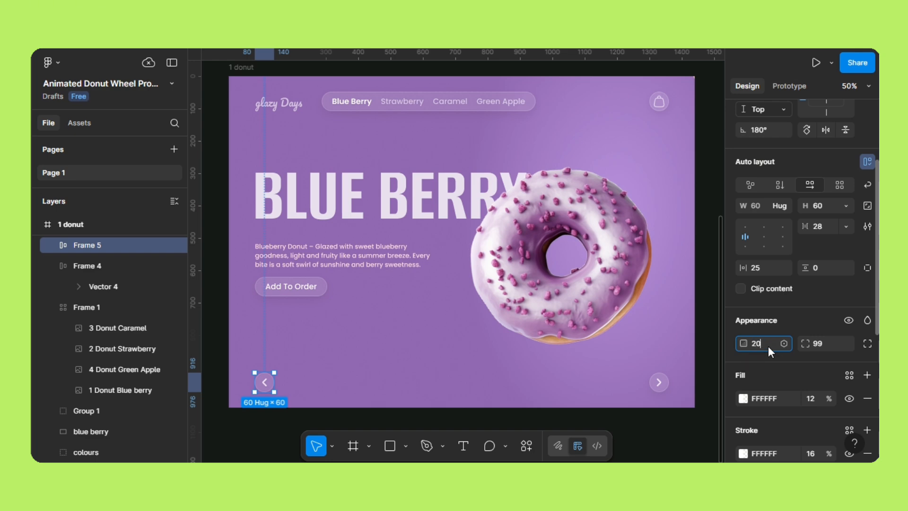
pyautogui.press('Return')
# Step: Duplicate the 1 donut frame and dismiss the presentation and component hints
pyautogui.hotkey('ctrl', '-')
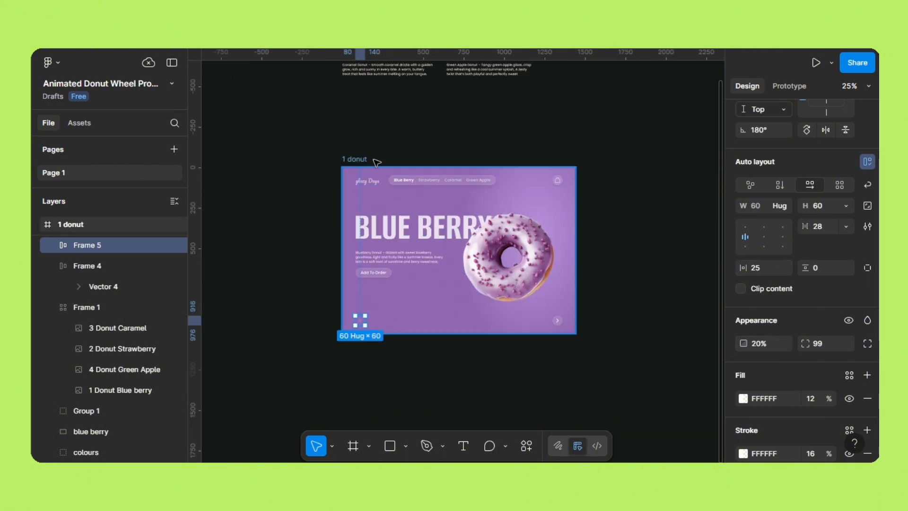
pyautogui.click(361, 161)
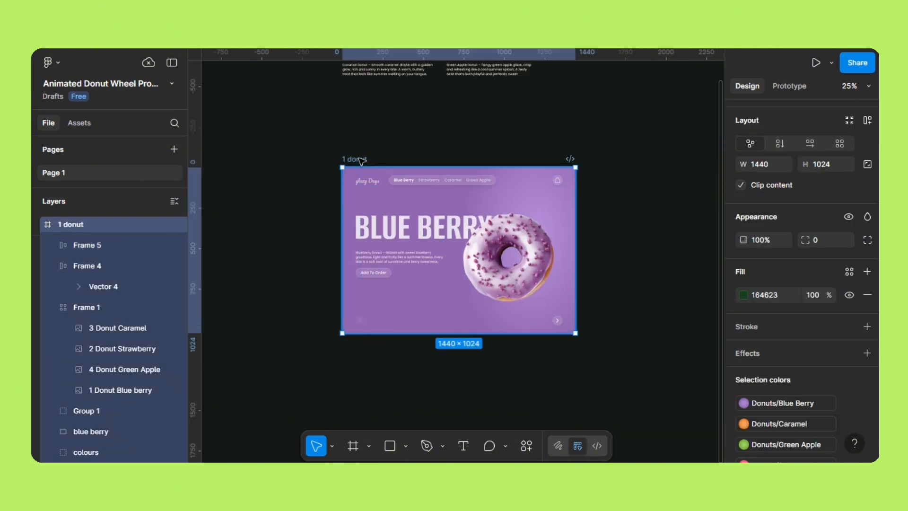
pyautogui.hotkey('ctrl', 'd')
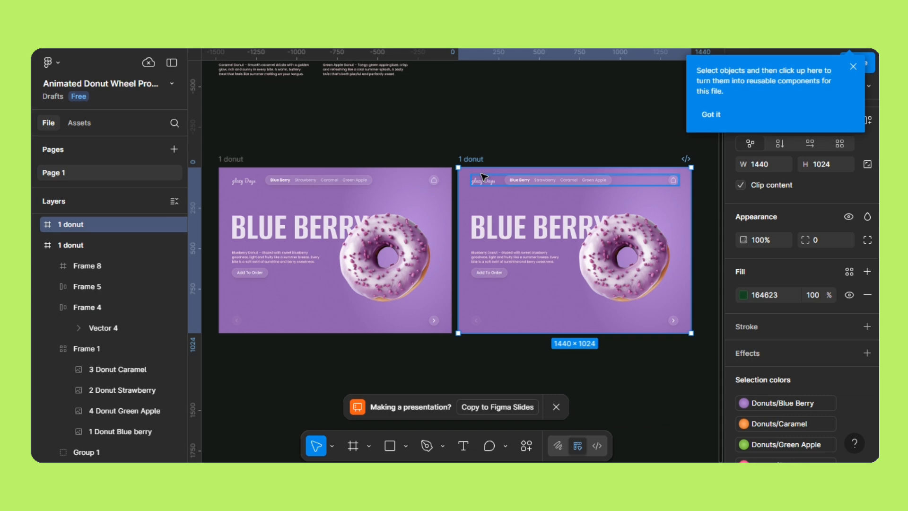
pyautogui.click(556, 407)
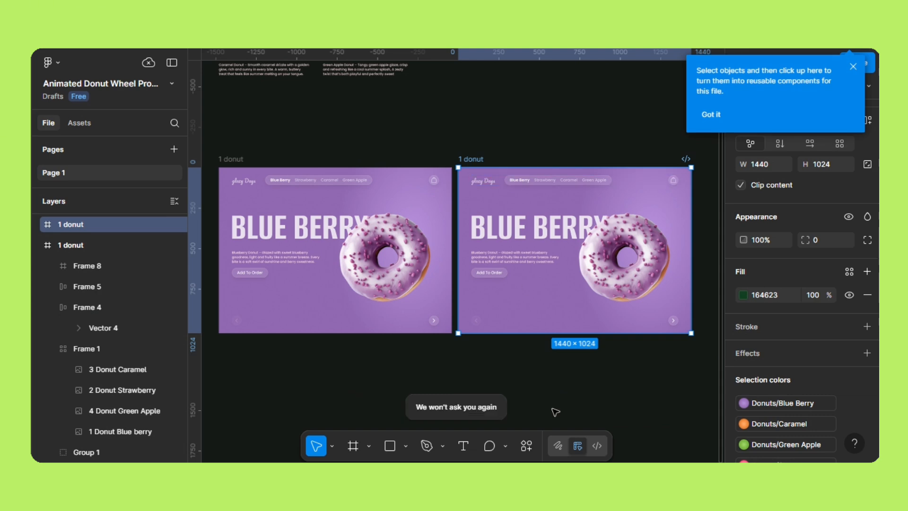
pyautogui.click(854, 67)
# Step: Restore the back-arrow button in the duplicated frame to full opacity
pyautogui.scroll(5, 501, 290)
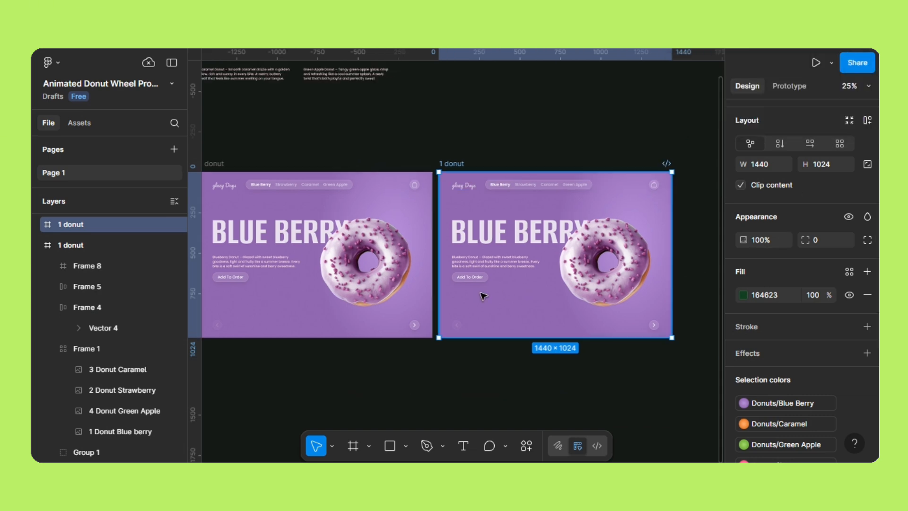
pyautogui.hscroll(5, 464, 297)
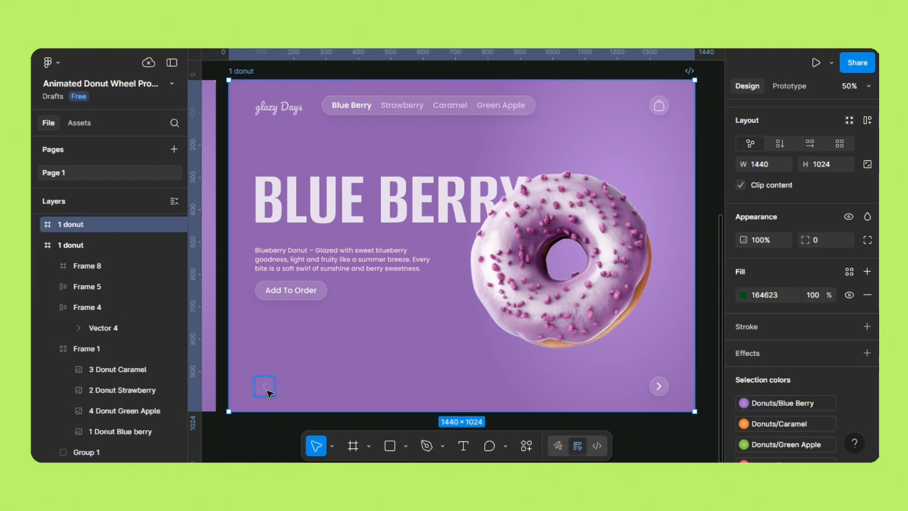
pyautogui.click(266, 387)
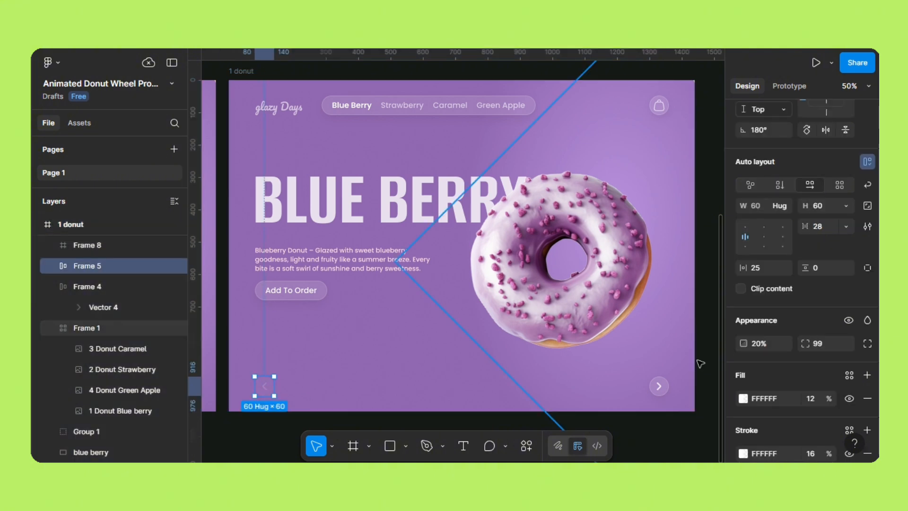
pyautogui.click(756, 344)
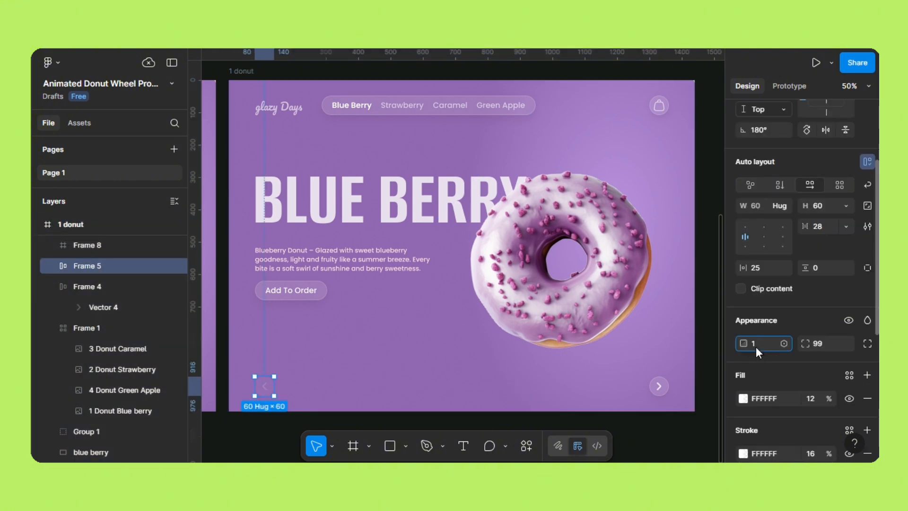
pyautogui.press('Return')
# Step: Rotate the donut wheel, Frame 1, by 90° to the right in the duplicated frame to bring up the strawberry donut
pyautogui.click(595, 303)
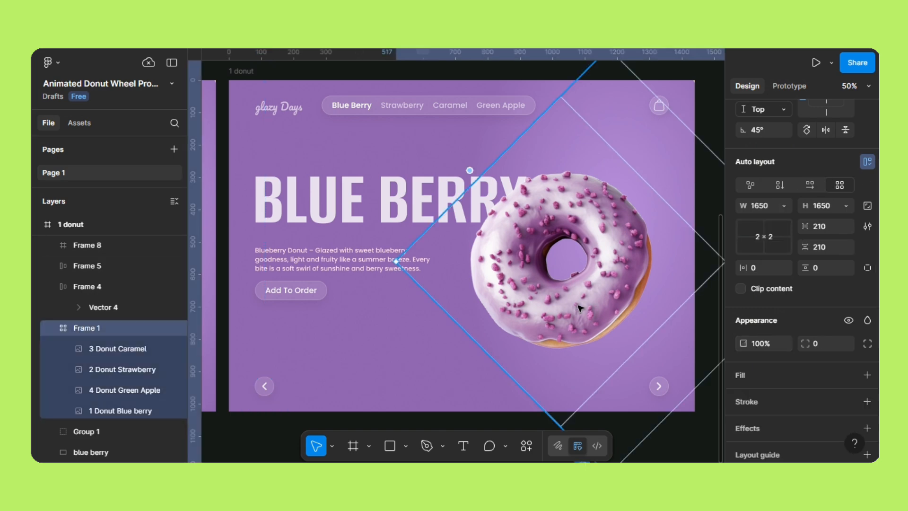
pyautogui.scroll(3, 868, 265)
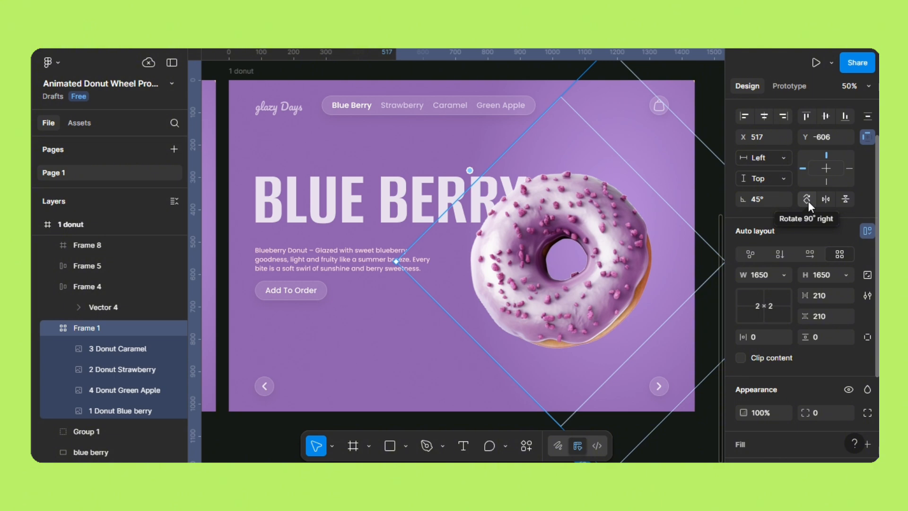
pyautogui.click(807, 201)
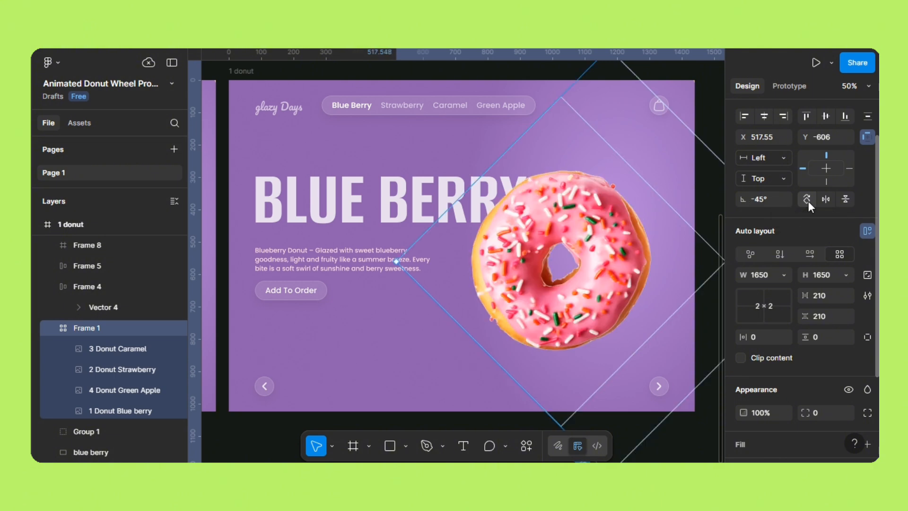
# Step: Move the duplicated frame down so it sits diagonally below the original 1 donut frame
pyautogui.press('-')
pyautogui.scroll(-2, 440, 341)
pyautogui.click(345, 103)
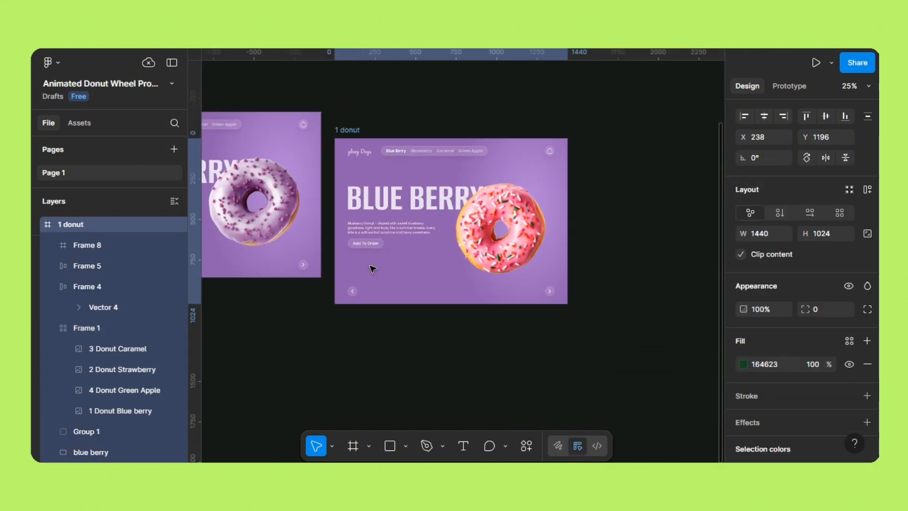
pyautogui.scroll(5, 429, 270)
pyautogui.moveTo(429, 270); pyautogui.dragTo(405, 151)
# Step: Set the blue berry rectangle's X position to 1440 in the duplicated frame so it sits outside the right edge
pyautogui.click(423, 318)
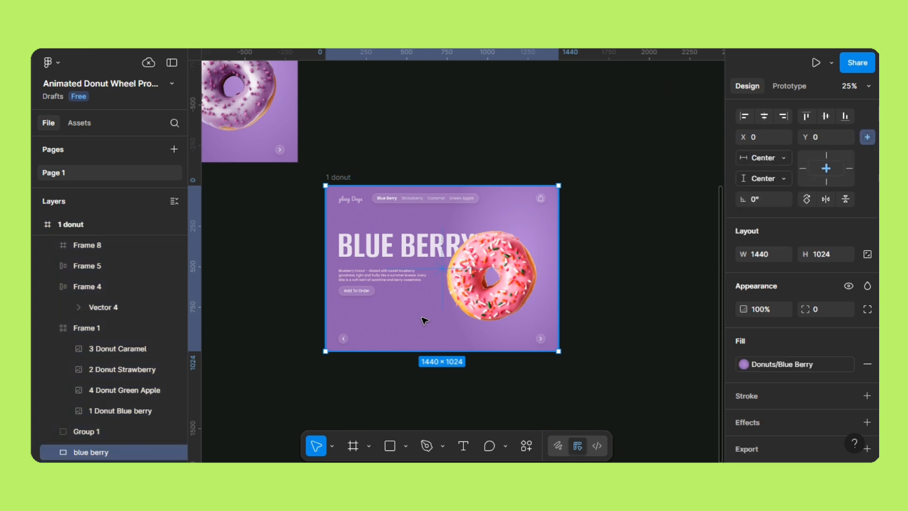
pyautogui.press('+')
pyautogui.moveTo(421, 317); pyautogui.dragTo(481, 289)
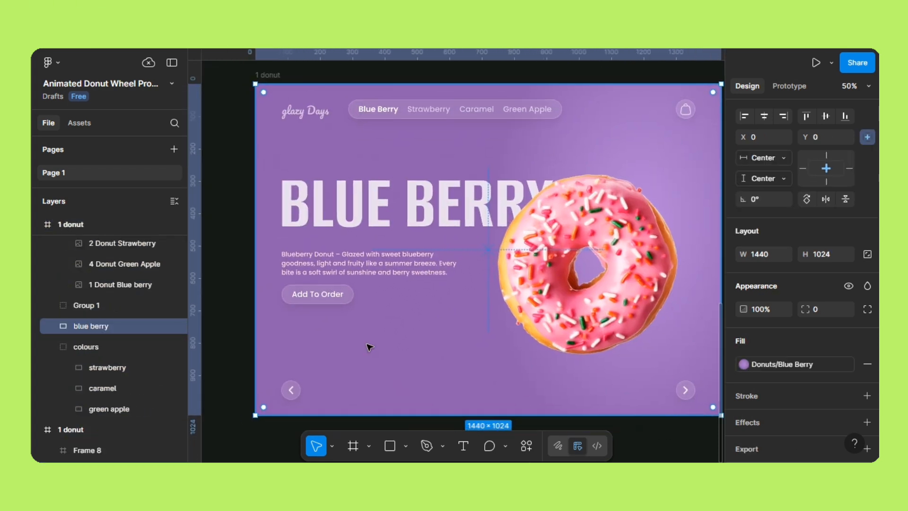
pyautogui.click(754, 137)
pyautogui.write('1440')
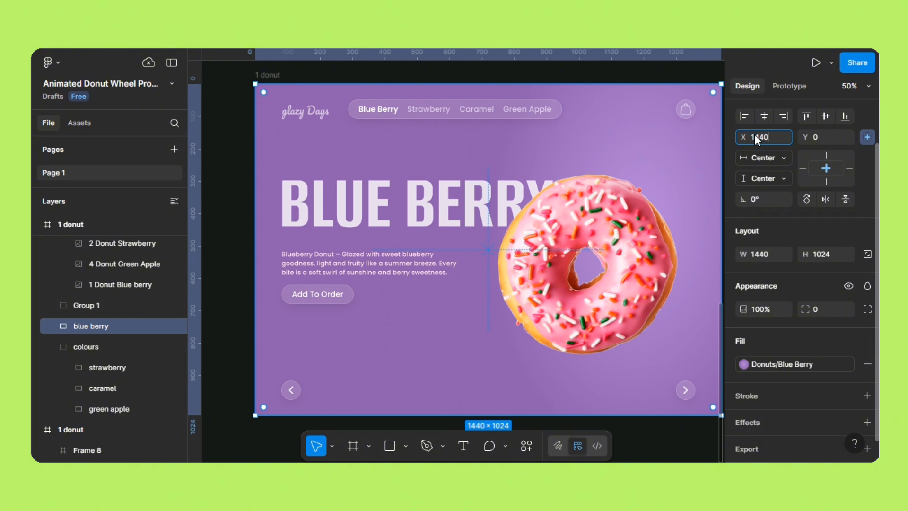
pyautogui.press('Return')
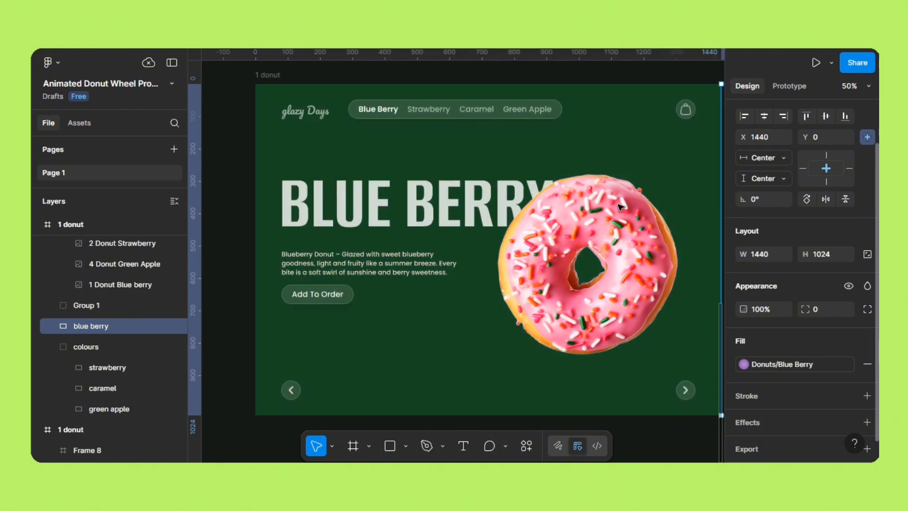
# Step: Take the strawberry rectangle out of the colours group, placing it directly above the group, and set its X position to 0
pyautogui.click(126, 367)
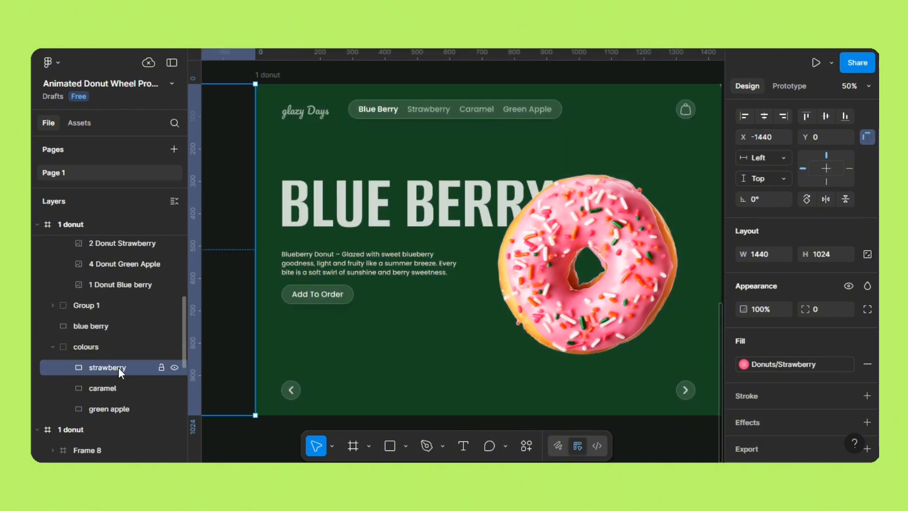
pyautogui.moveTo(118, 367); pyautogui.dragTo(94, 344)
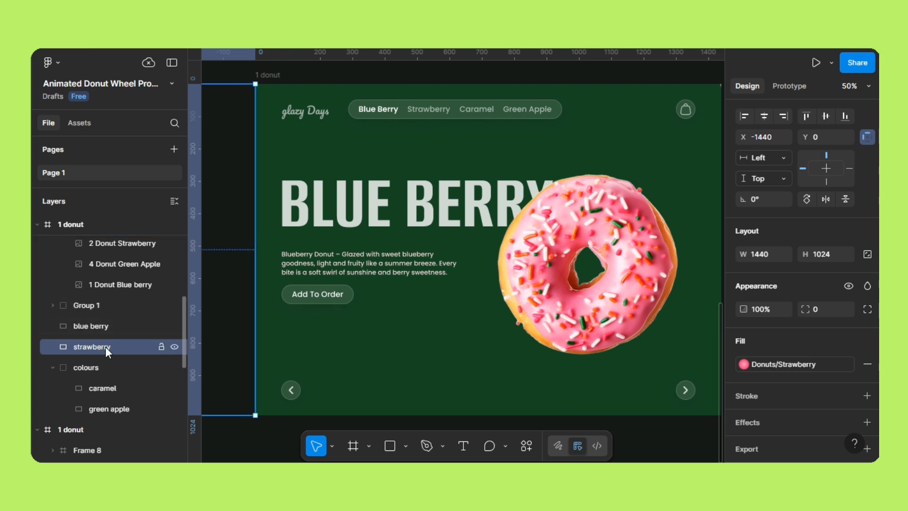
pyautogui.click(773, 140)
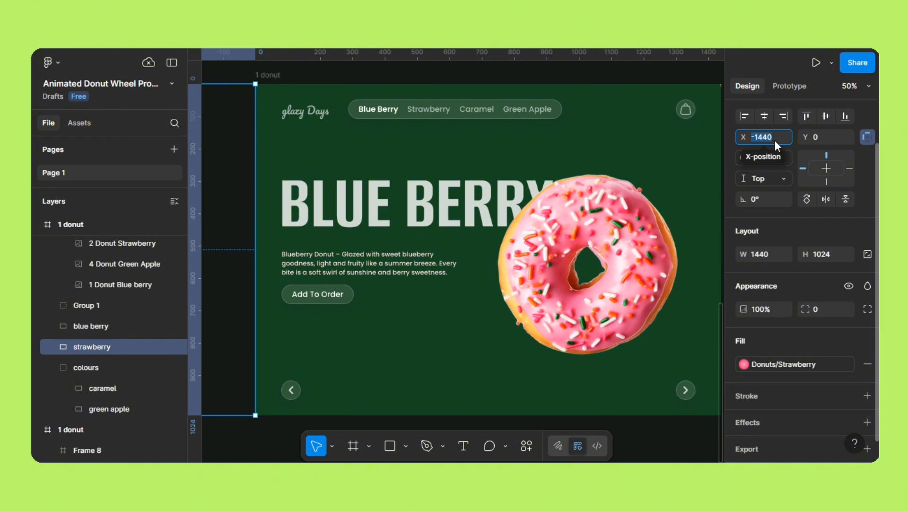
pyautogui.write('0')
pyautogui.press('Return')
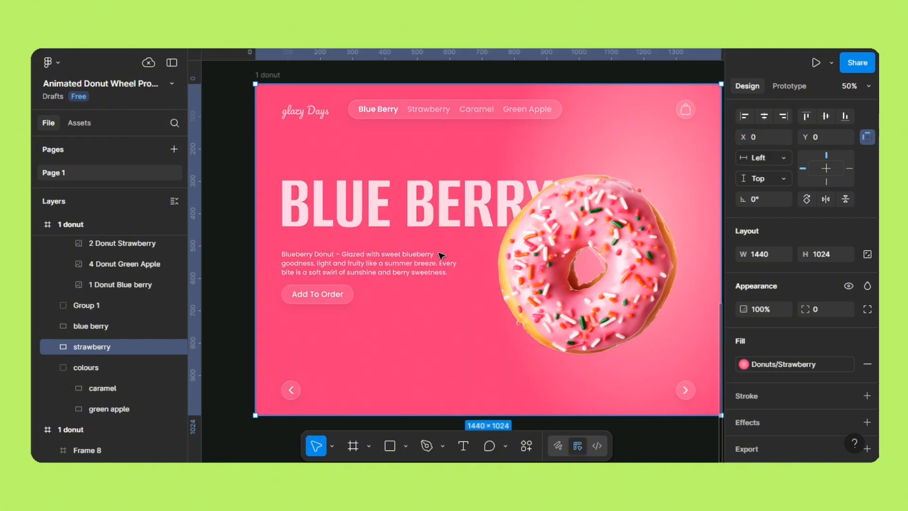
# Step: Replace the Blue Berry heading in the duplicated frame with "Strawberry"
pyautogui.doubleClick(407, 219)
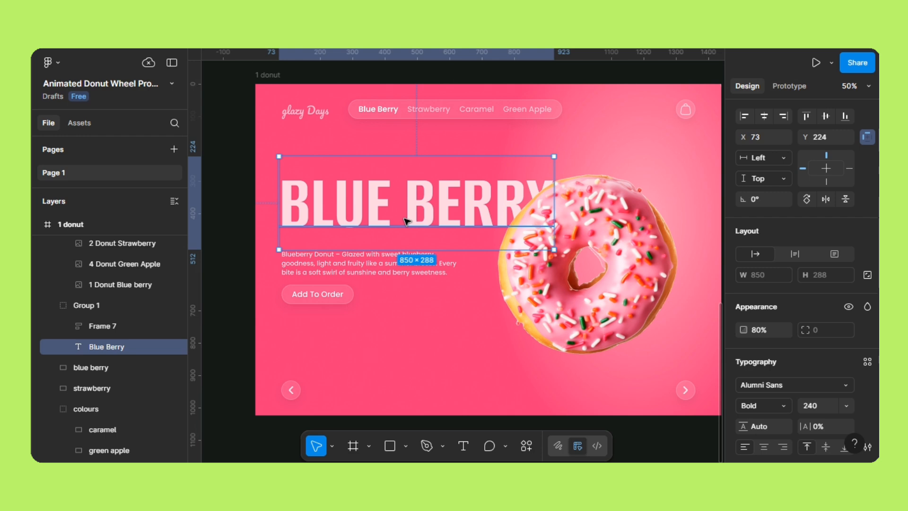
pyautogui.press('Return')
pyautogui.write('Strawberry')
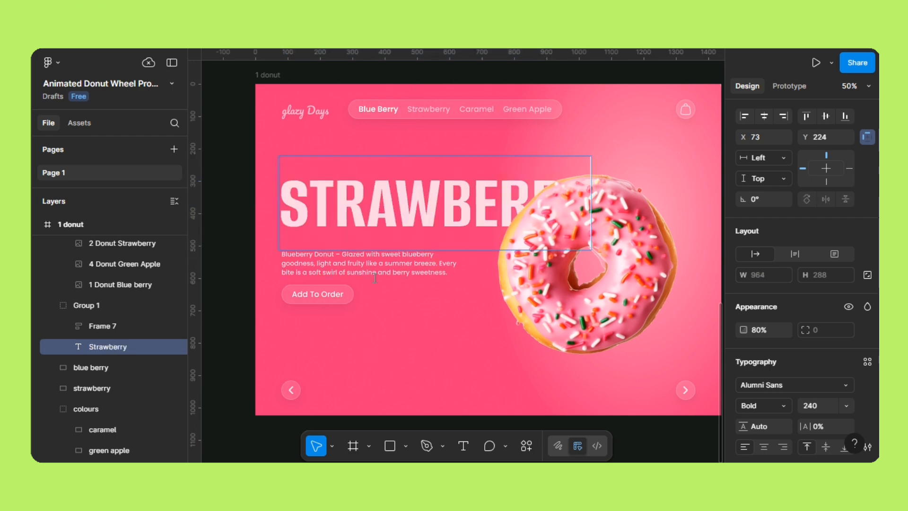
# Step: Copy the Strawberry Donut description from the text and icons frame above the duplicated screen
pyautogui.press('Escape')
pyautogui.hotkey('ctrl', '-')
pyautogui.moveTo(422, 136); pyautogui.dragTo(539, 382)
pyautogui.moveTo(241, 68); pyautogui.dragTo(521, 322)
pyautogui.moveTo(521, 339); pyautogui.dragTo(395, 228)
pyautogui.hotkey('ctrl', '+')
pyautogui.rightClick(489, 131)
pyautogui.click(516, 102)
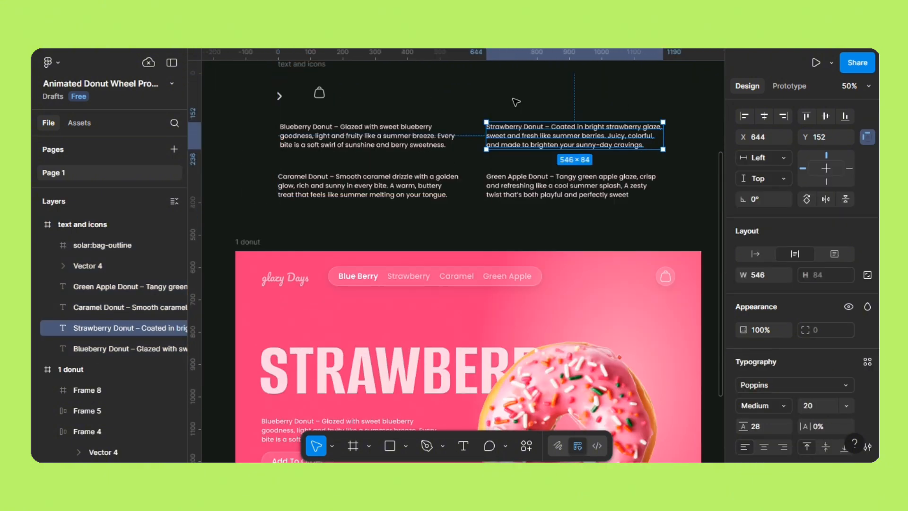
pyautogui.click(516, 102)
pyautogui.rightClick(515, 131)
pyautogui.click(539, 102)
pyautogui.moveTo(457, 240); pyautogui.dragTo(456, 103)
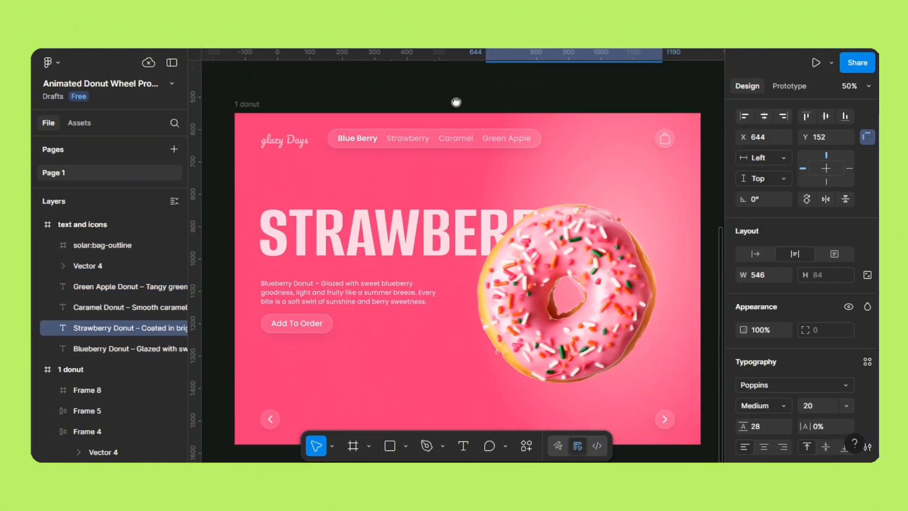
# Step: Replace the Blueberry description under the Strawberry heading with the copied Strawberry Donut description
pyautogui.click(387, 297)
pyautogui.doubleClick(386, 297)
pyautogui.doubleClick(386, 298)
pyautogui.rightClick(386, 298)
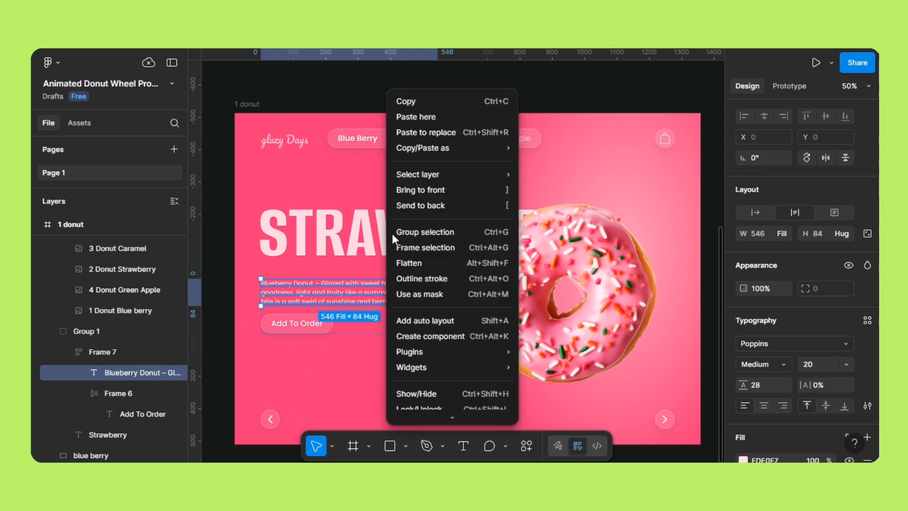
pyautogui.click(416, 134)
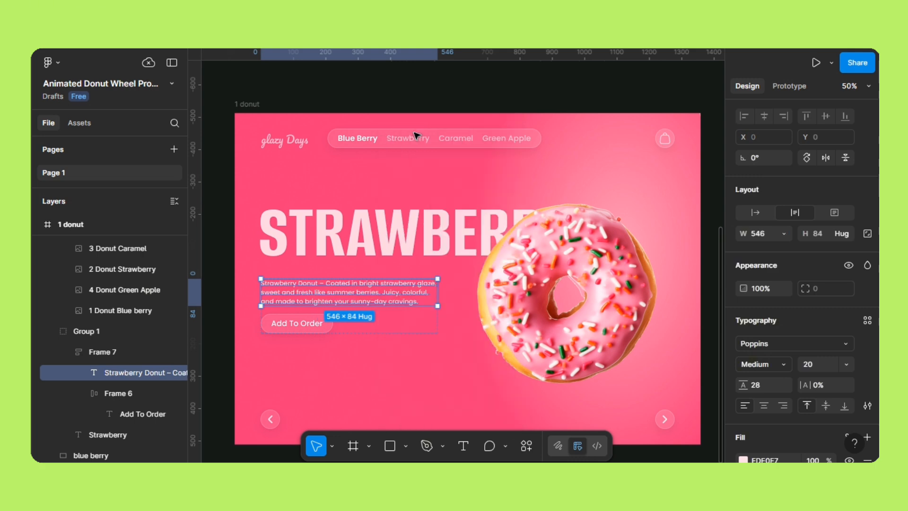
# Step: Highlight the Strawberry navigation label by setting its opacity to 100% and its font weight to SemiBold
pyautogui.click(413, 139)
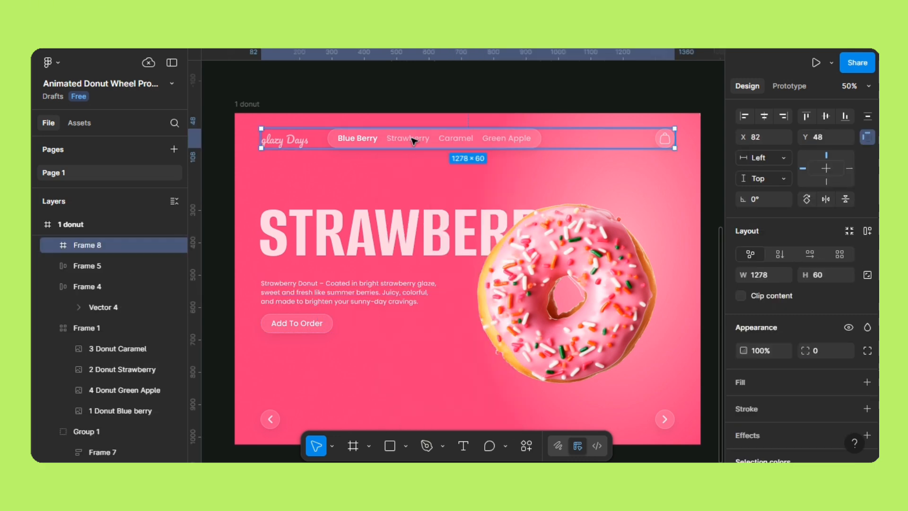
pyautogui.doubleClick(412, 140)
pyautogui.doubleClick(412, 140)
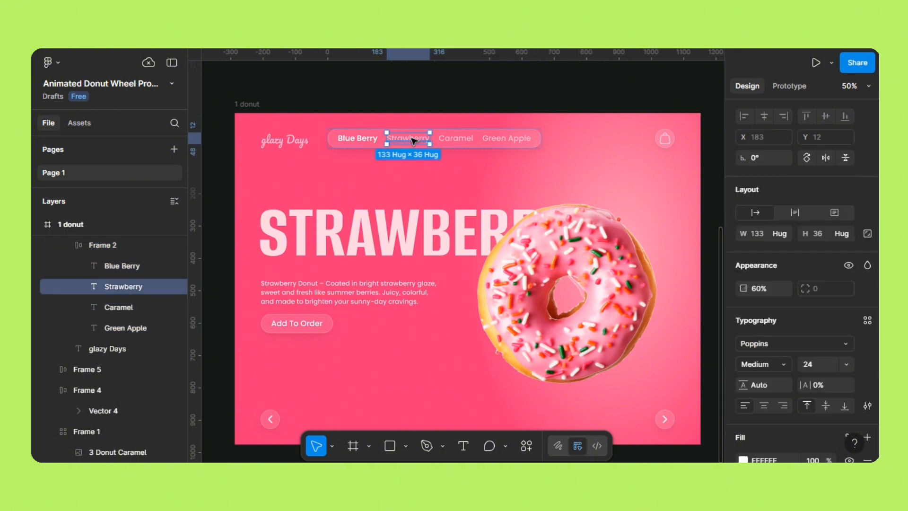
pyautogui.scroll(-4, 837, 181)
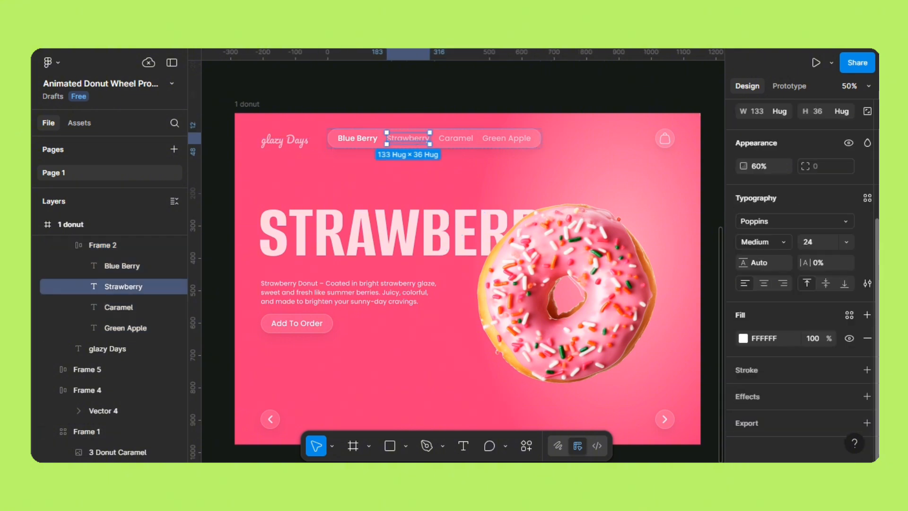
pyautogui.click(760, 166)
pyautogui.write('100')
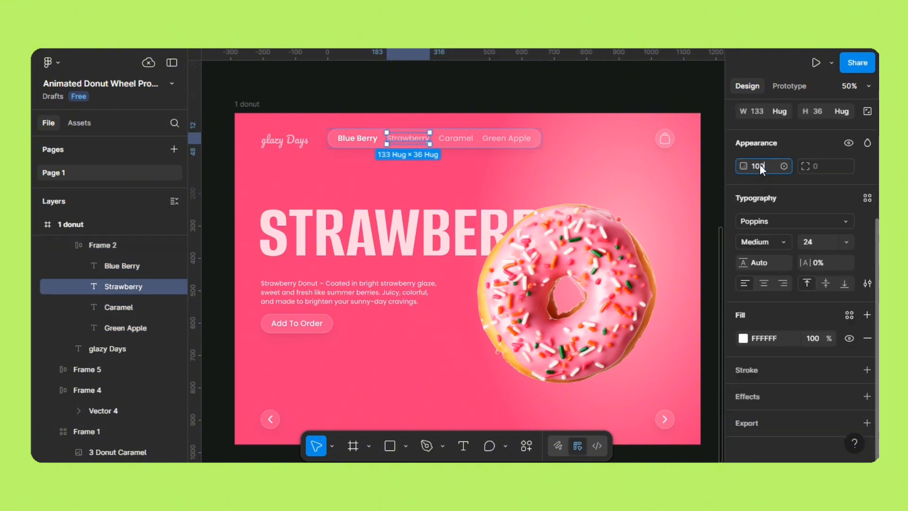
pyautogui.click(785, 241)
pyautogui.click(782, 229)
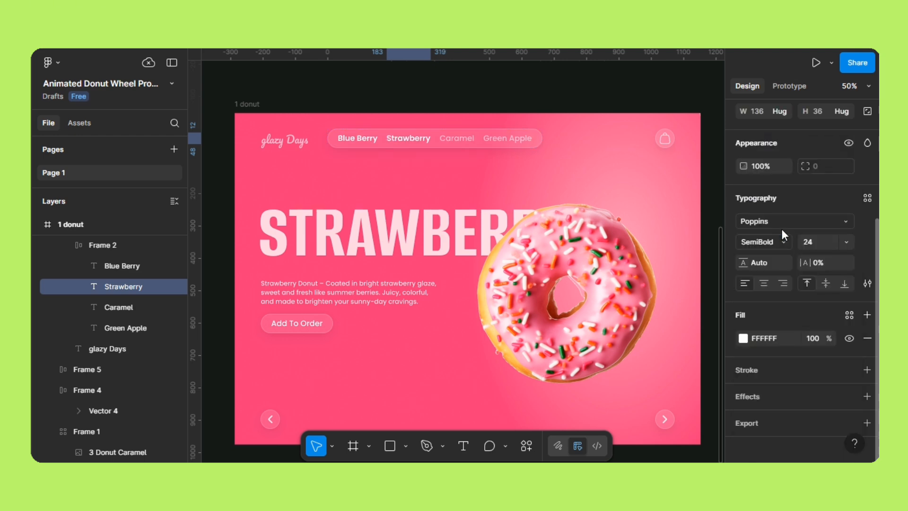
# Step: Dim the Blue Berry navigation label by setting its opacity to 60% and its font weight to Medium
pyautogui.click(341, 139)
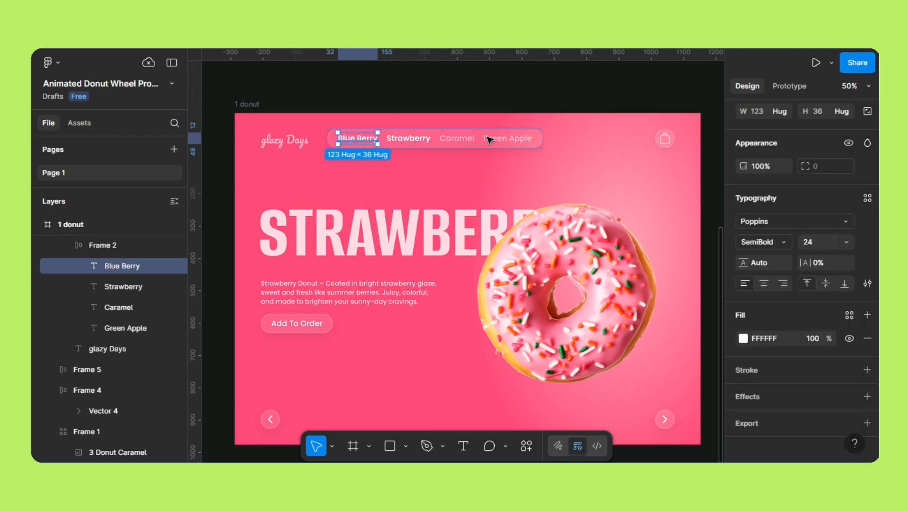
pyautogui.click(752, 165)
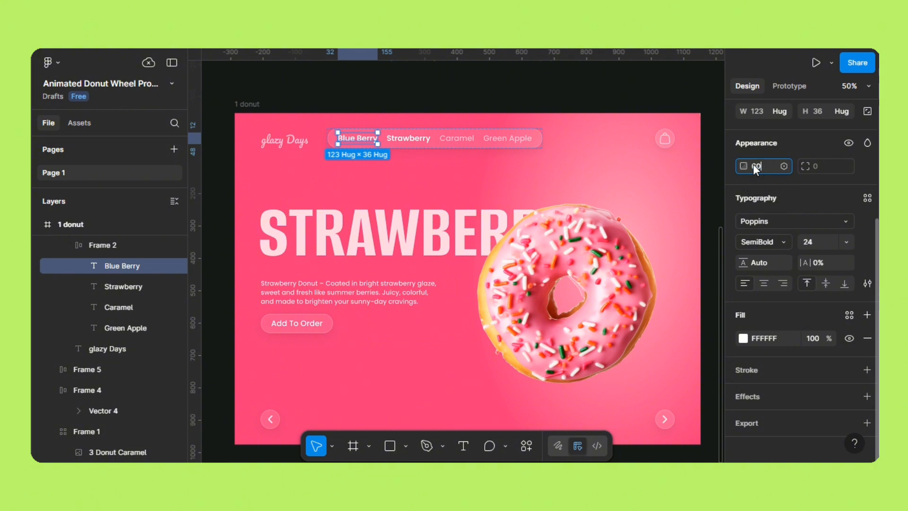
pyautogui.write('60')
pyautogui.press('Return')
pyautogui.click(784, 243)
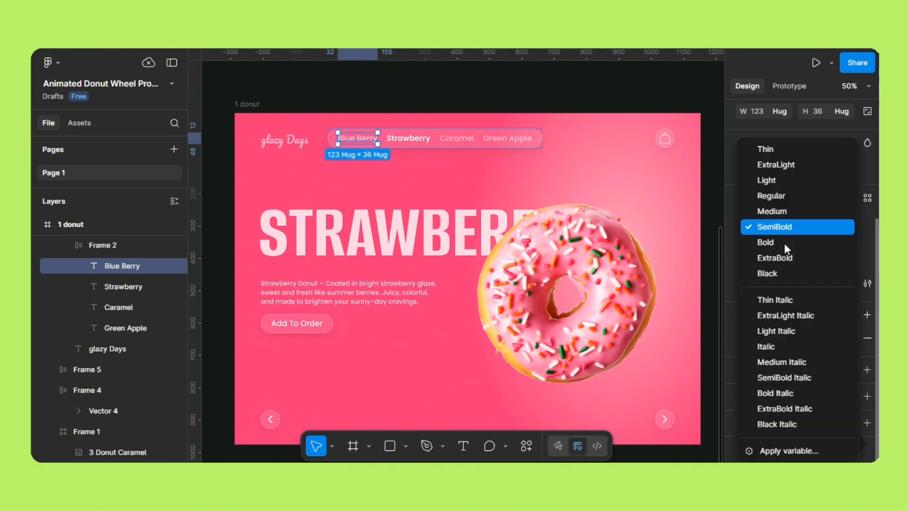
pyautogui.click(777, 216)
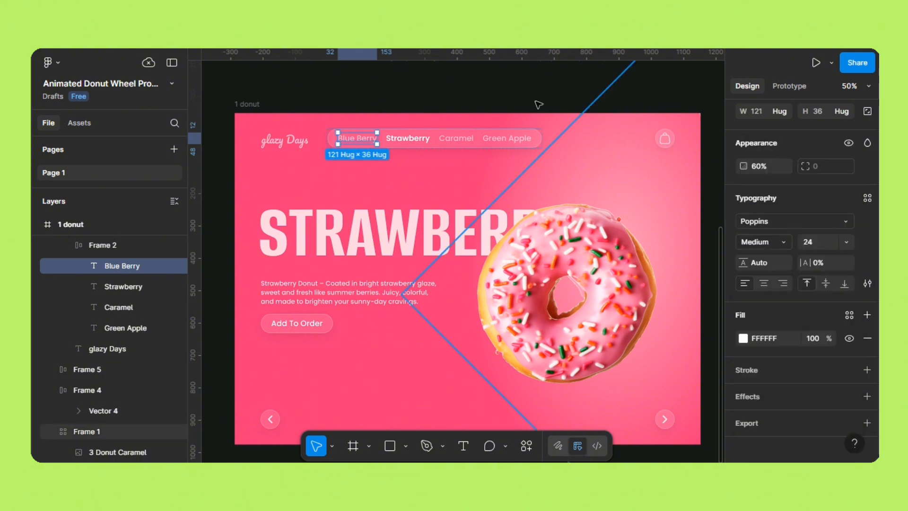
pyautogui.press('Escape')
pyautogui.press('Escape')
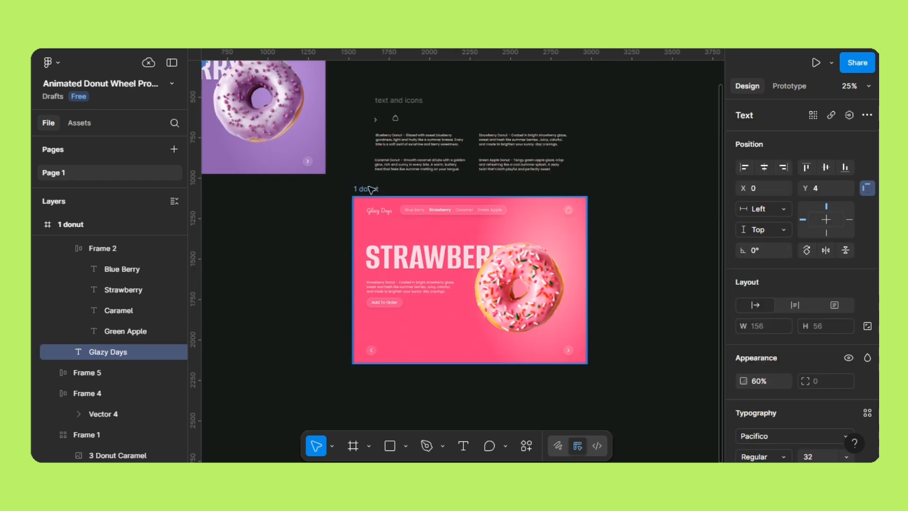
# Step: Rename the Strawberry screen's frame to "2 donut"
pyautogui.click(371, 190)
pyautogui.doubleClick(371, 189)
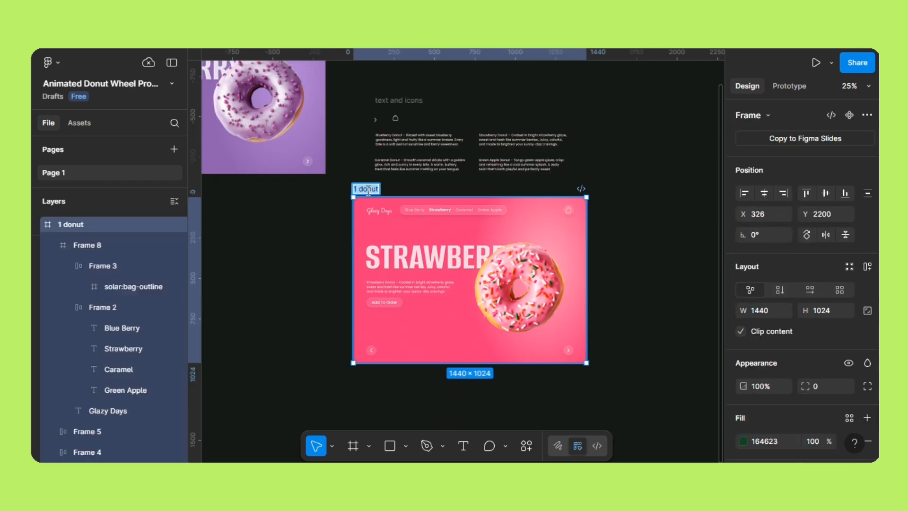
pyautogui.click(358, 189)
pyautogui.press('BackSpace')
pyautogui.write('2')
pyautogui.press('Return')
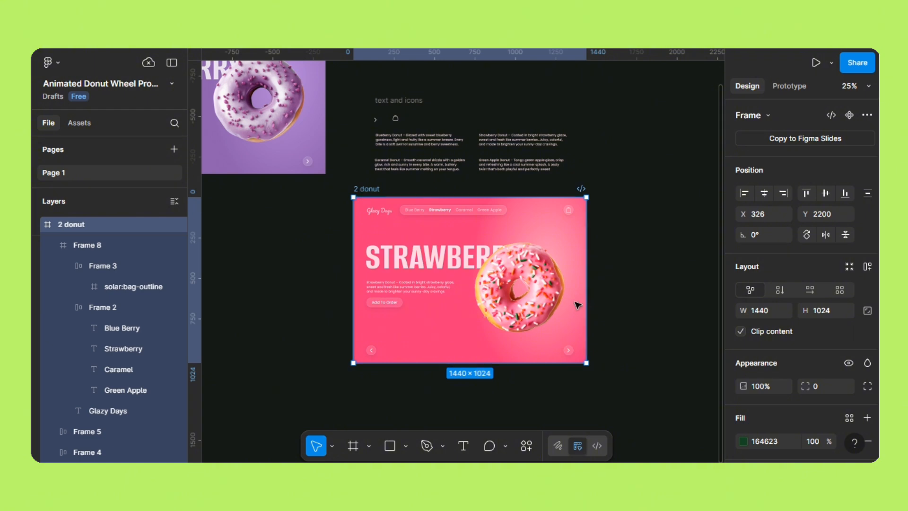
# Step: Turn off content clipping on the 2 donut frame to examine the parts outside it, and turn clipping back on
pyautogui.click(739, 330)
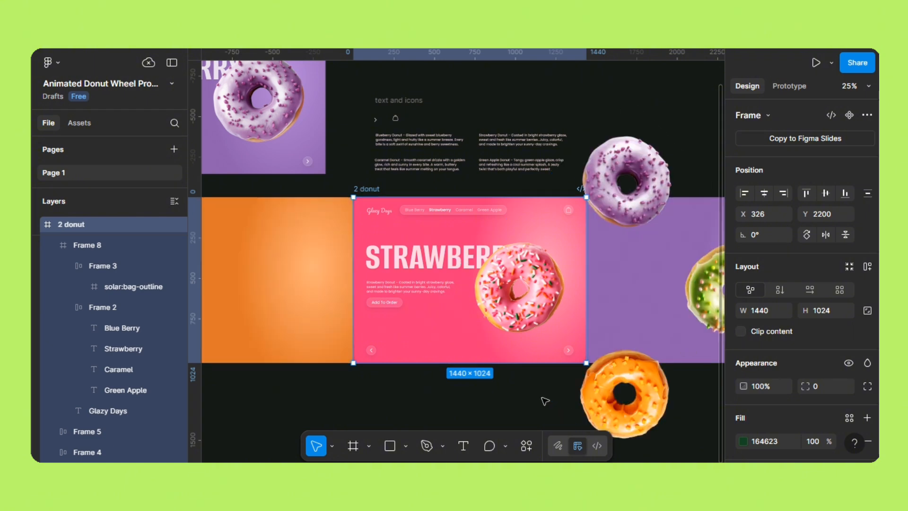
pyautogui.moveTo(533, 398); pyautogui.dragTo(470, 405)
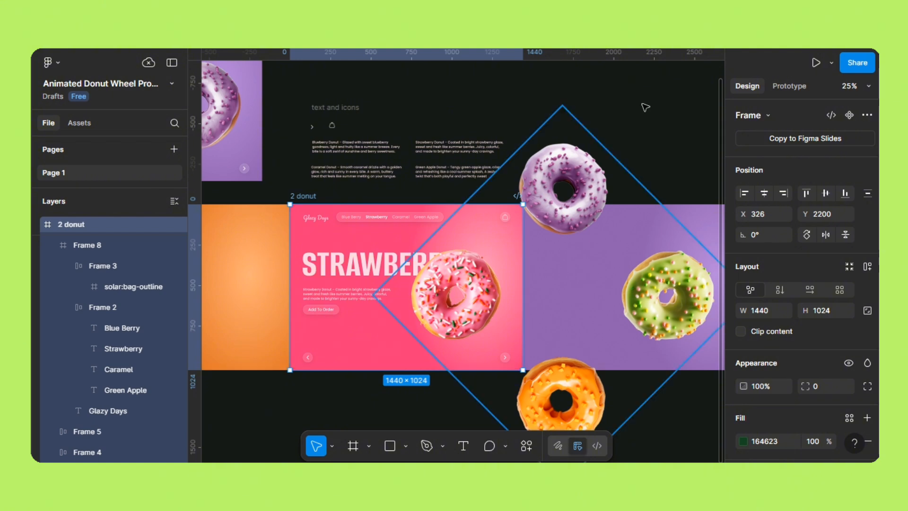
pyautogui.click(741, 331)
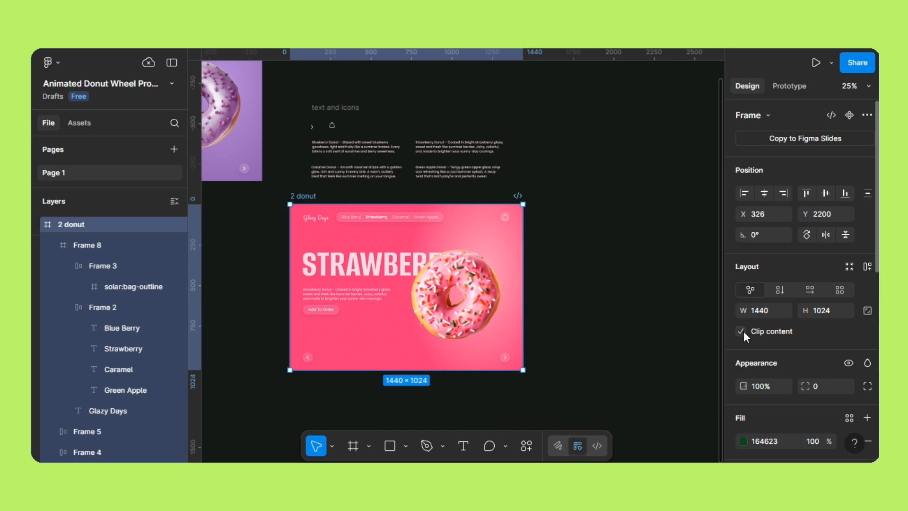
# Step: Duplicate the 2 donut frame and move the copy diagonally below the original, at X 1850 and Y 3328
pyautogui.hscroll(2, 425, 260)
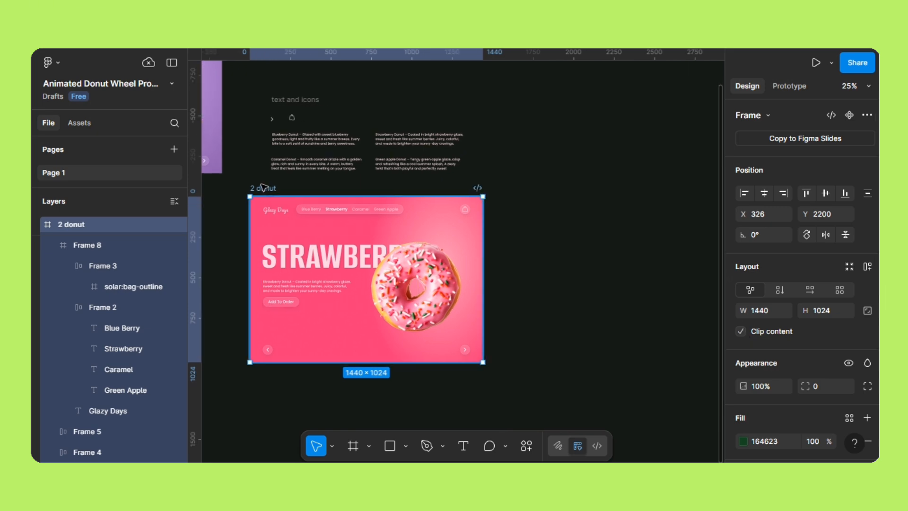
pyautogui.hotkey('ctrl', 'd')
pyautogui.moveTo(262, 186); pyautogui.dragTo(254, 157)
pyautogui.moveTo(460, 158); pyautogui.dragTo(468, 340)
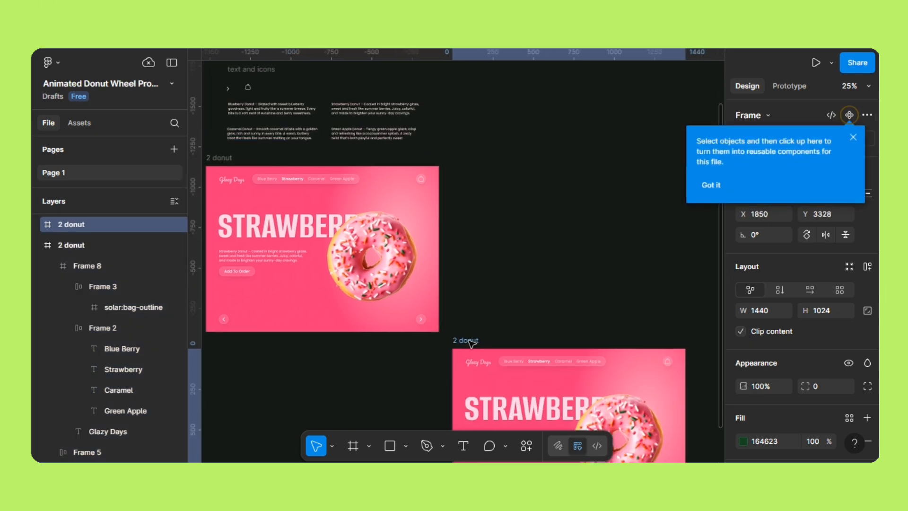
# Step: Move the text and icons frame so it sits directly above the new duplicate of the 2 donut frame
pyautogui.click(267, 81)
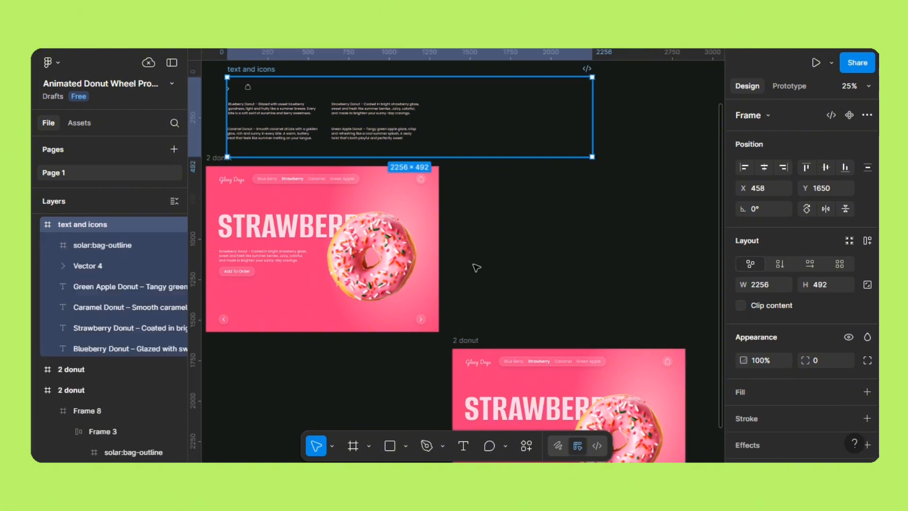
pyautogui.moveTo(477, 268); pyautogui.dragTo(493, 254)
pyautogui.moveTo(479, 254); pyautogui.dragTo(383, 57)
# Step: Rotate the donut wheel 90° clockwise in the new duplicate to bring the caramel donut to the front
pyautogui.click(457, 288)
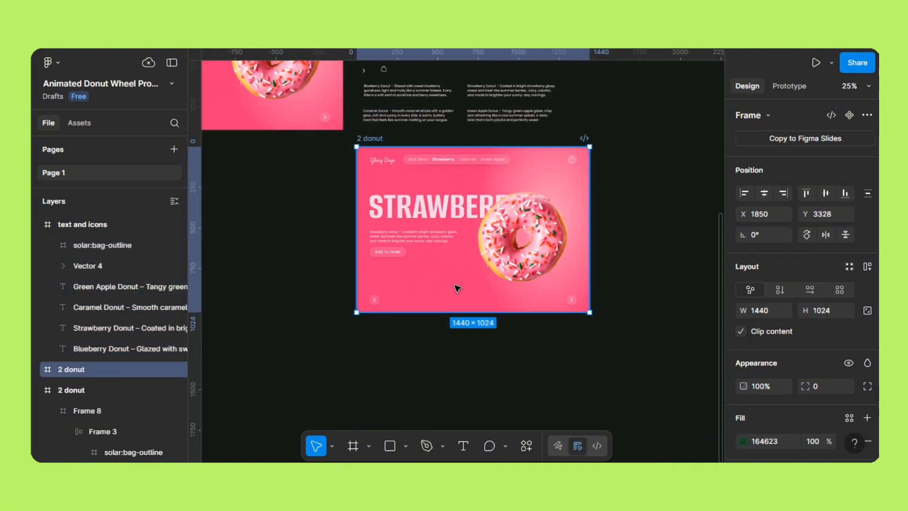
pyautogui.hotkey('shift', '2')
pyautogui.click(555, 315)
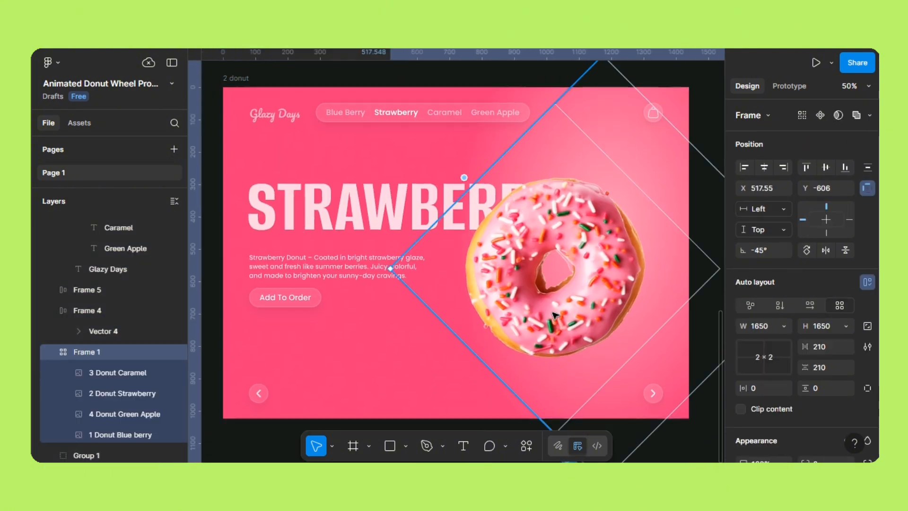
pyautogui.click(805, 250)
# Step: Set the strawberry rectangle's X position to 1440 in the new duplicate so it sits outside the right edge
pyautogui.click(362, 352)
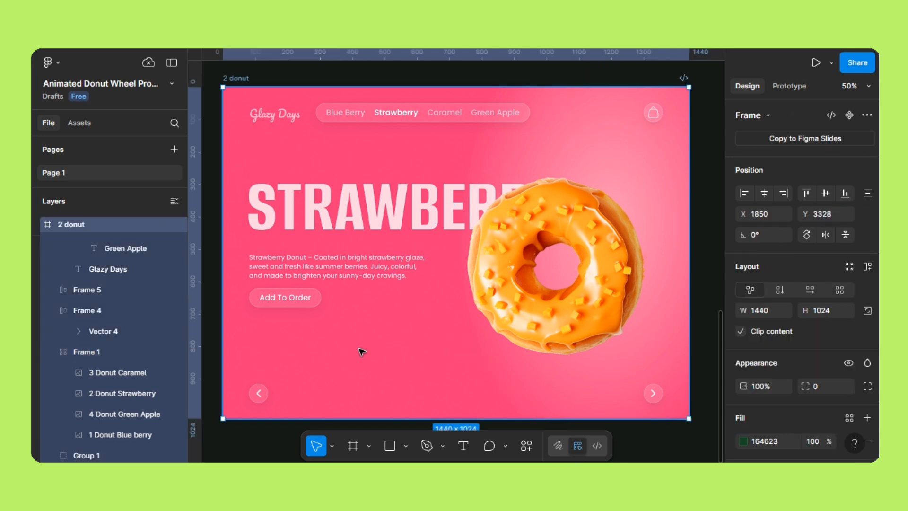
pyautogui.doubleClick(362, 351)
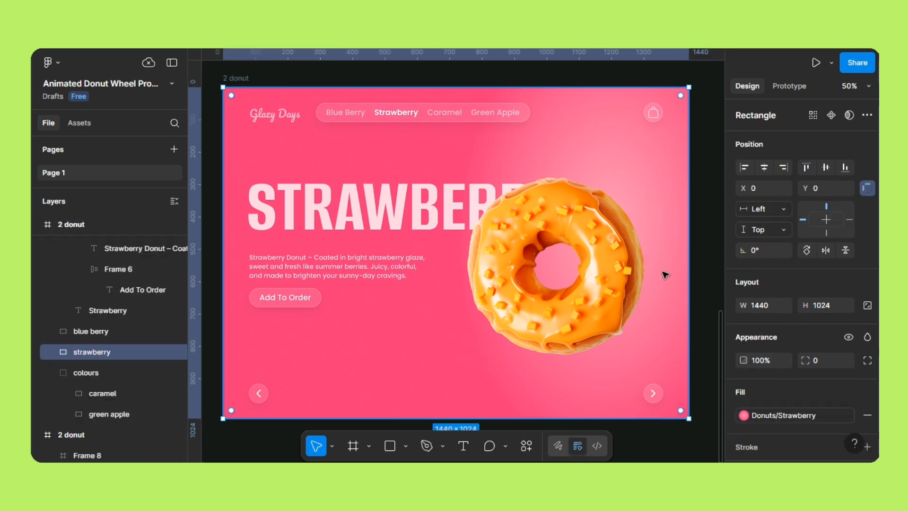
pyautogui.click(770, 187)
pyautogui.write('144')
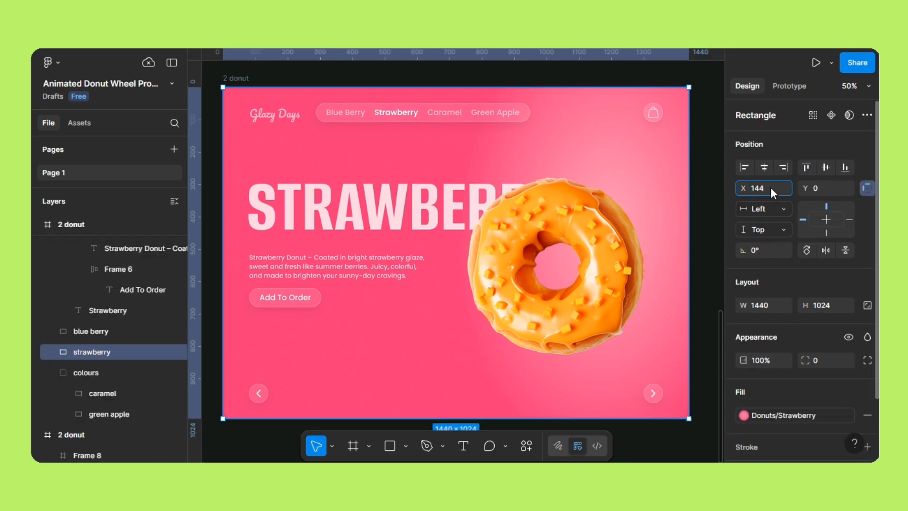
pyautogui.write('0')
pyautogui.press('Return')
# Step: Take the caramel rectangle out of the colours group, placing it directly above the group, and set its X position to 0
pyautogui.click(114, 399)
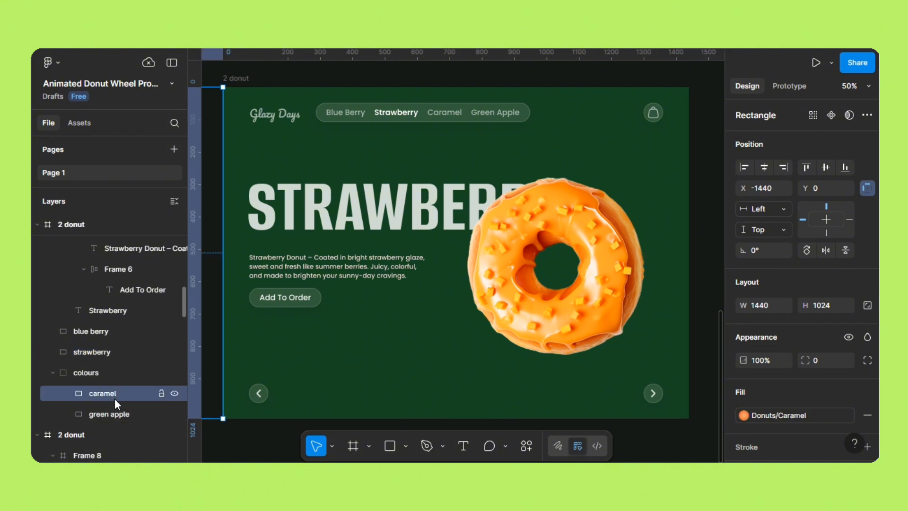
pyautogui.moveTo(115, 398); pyautogui.dragTo(95, 365)
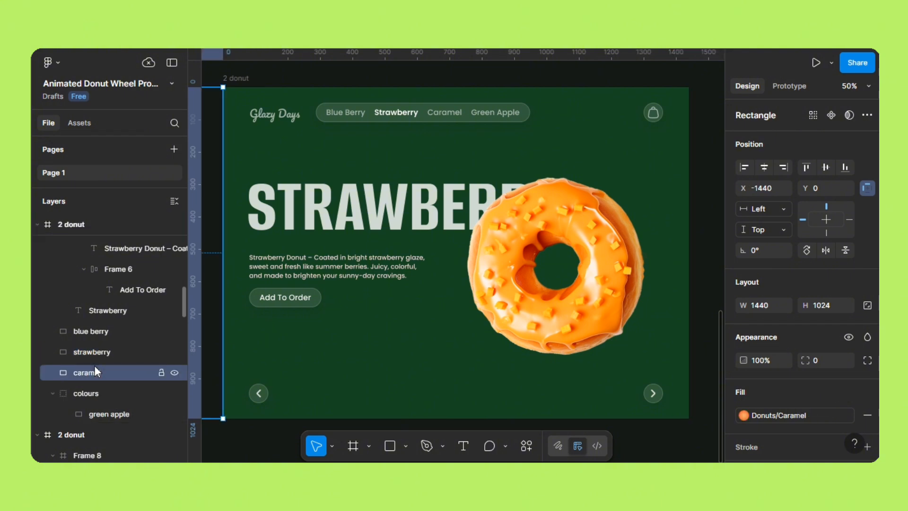
pyautogui.click(757, 191)
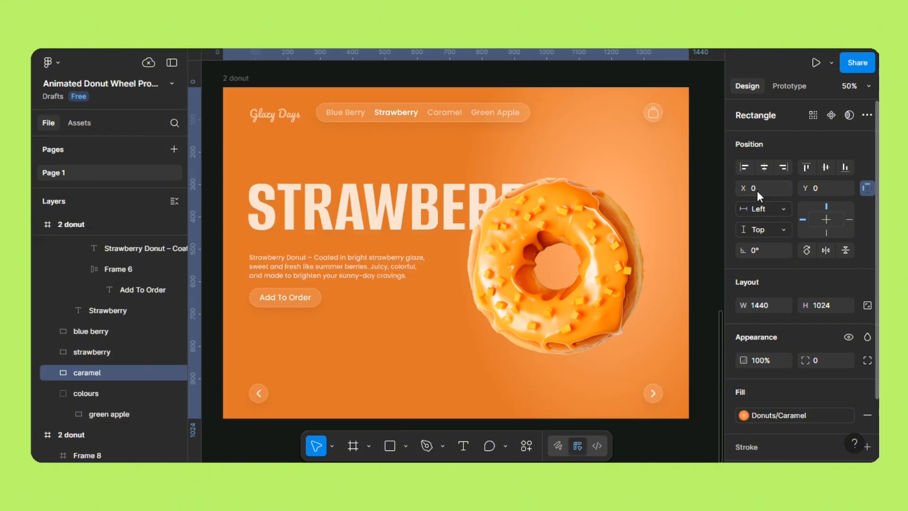
# Step: Replace the Strawberry heading in the new duplicate with "Caramel"
pyautogui.click(348, 216)
pyautogui.write('Caramel')
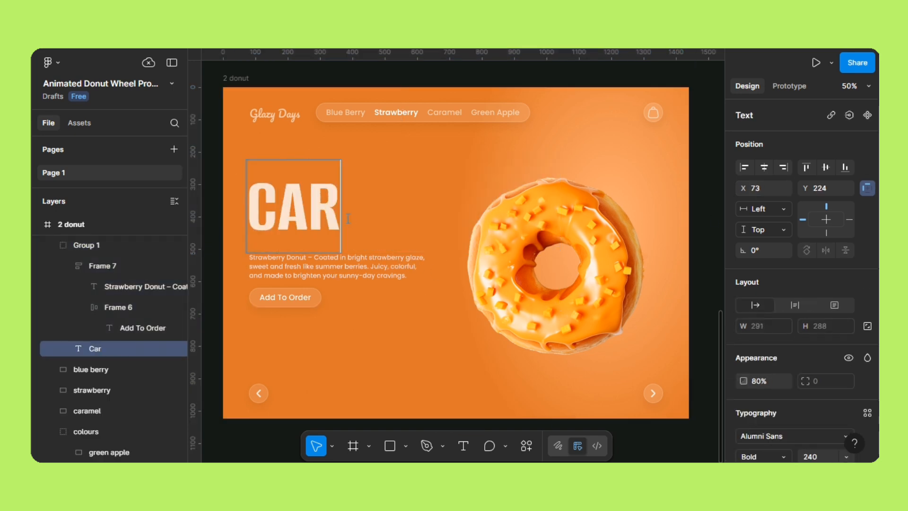
pyautogui.press('Escape')
# Step: Replace the description under the Caramel heading with the Caramel Donut description copied from the text and icons frame
pyautogui.moveTo(469, 86); pyautogui.dragTo(475, 215)
pyautogui.rightClick(349, 164)
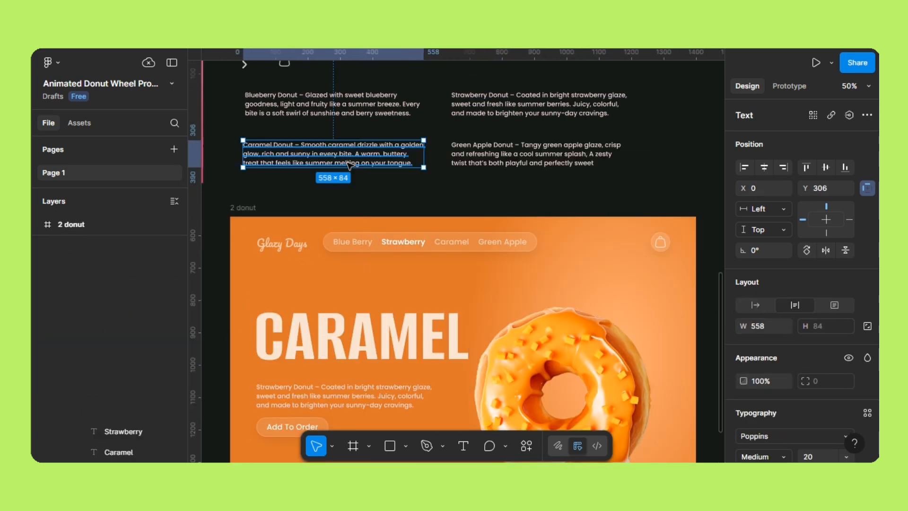
pyautogui.click(366, 104)
pyautogui.click(290, 402)
pyautogui.doubleClick(290, 402)
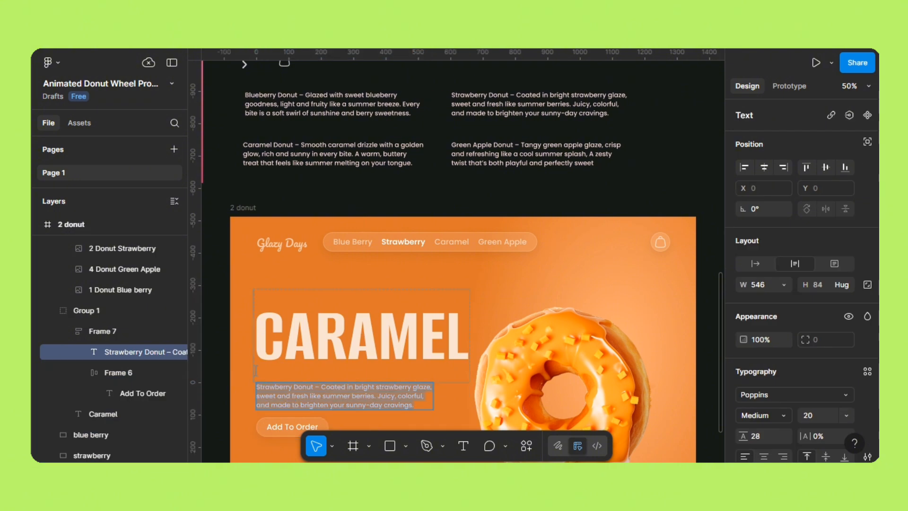
pyautogui.click(266, 380)
pyautogui.click(268, 398)
pyautogui.click(268, 398)
pyautogui.rightClick(268, 398)
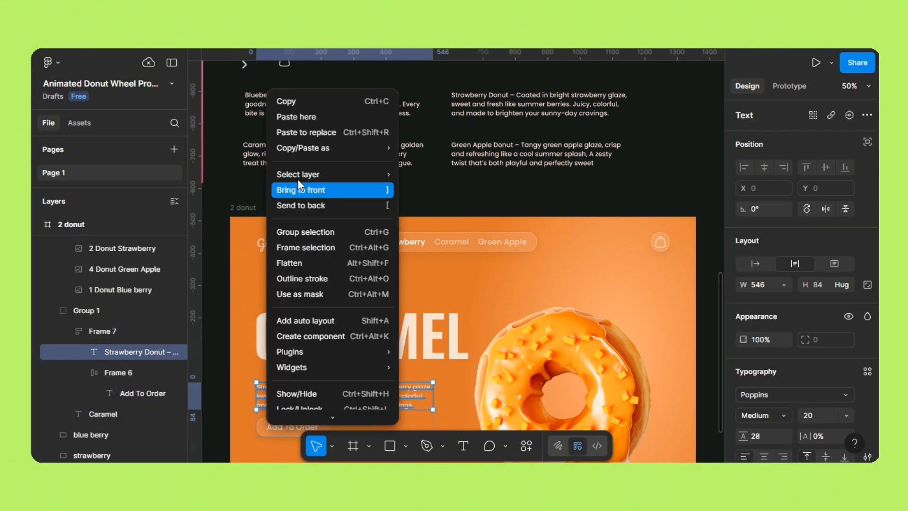
pyautogui.click(313, 130)
pyautogui.scroll(-5, 326, 174)
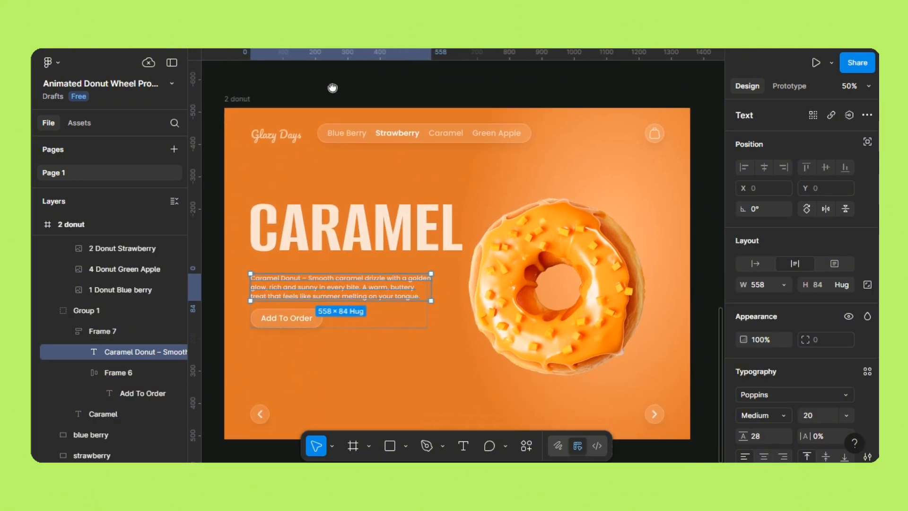
# Step: Highlight the Caramel label in the navigation bar by setting its opacity to 100% and its font weight to SemiBold
pyautogui.click(449, 134)
pyautogui.click(452, 137)
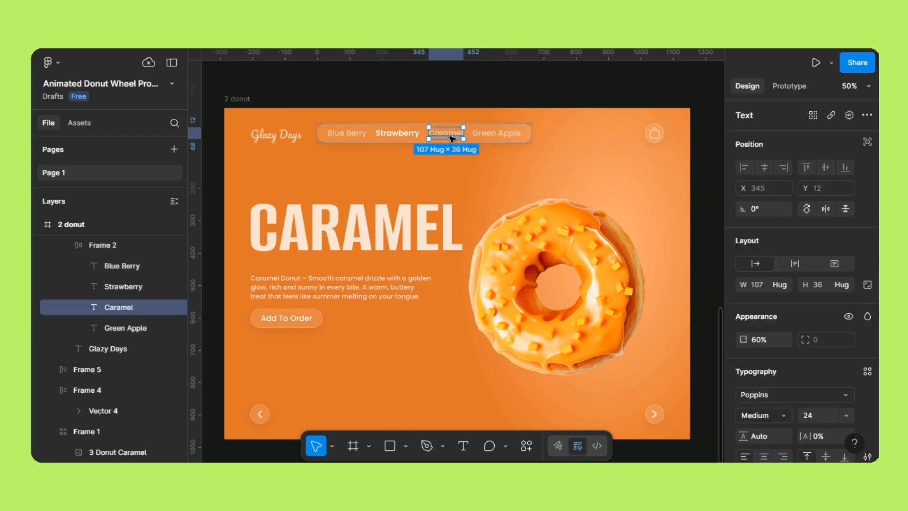
pyautogui.click(765, 340)
pyautogui.write('100')
pyautogui.press('Return')
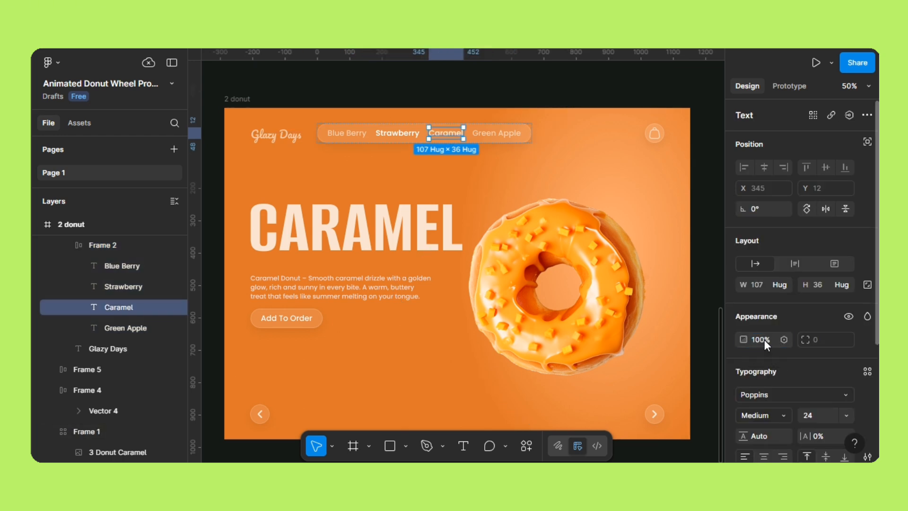
pyautogui.click(784, 416)
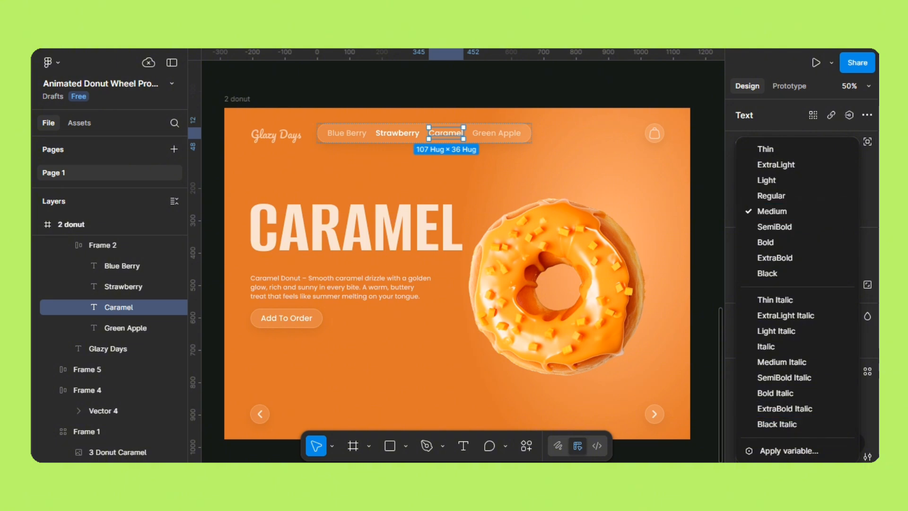
pyautogui.click(754, 228)
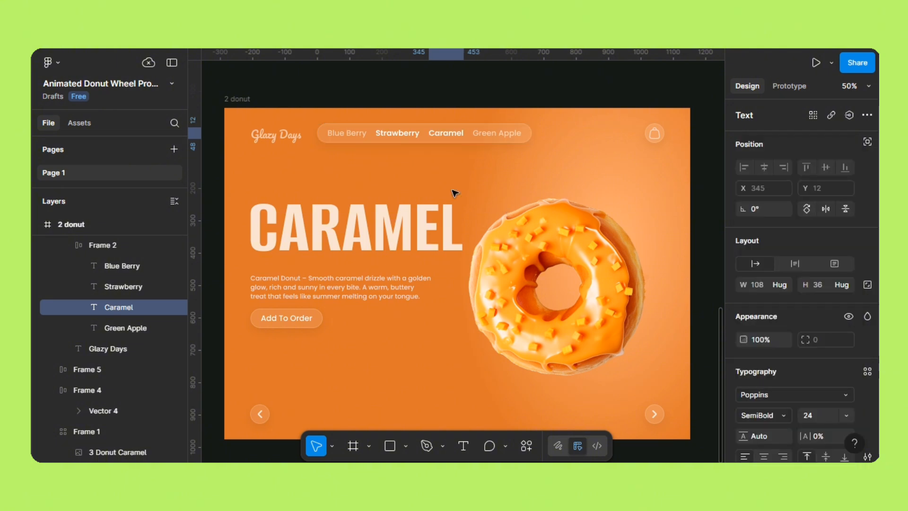
# Step: Dim the Strawberry navigation label on the caramel screen to 60% opacity and set its font weight to Medium
pyautogui.click(397, 133)
pyautogui.click(768, 338)
pyautogui.write('60')
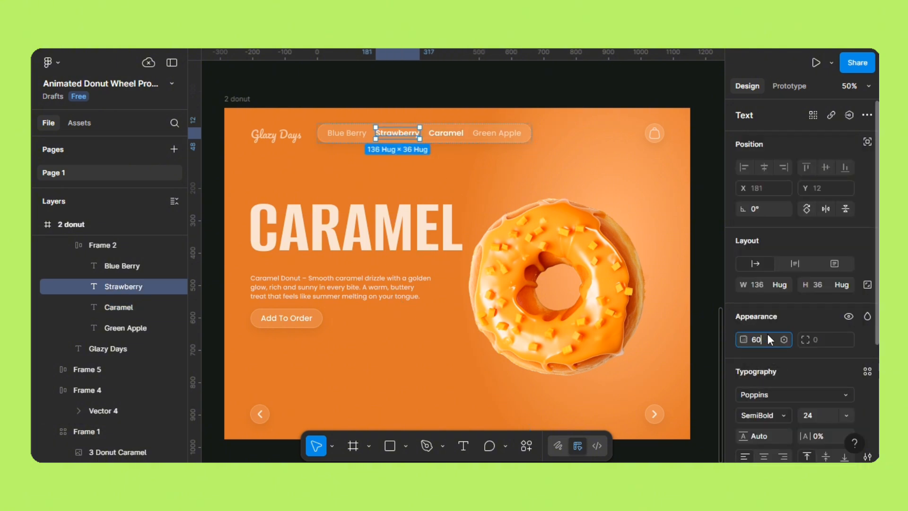
pyautogui.click(772, 416)
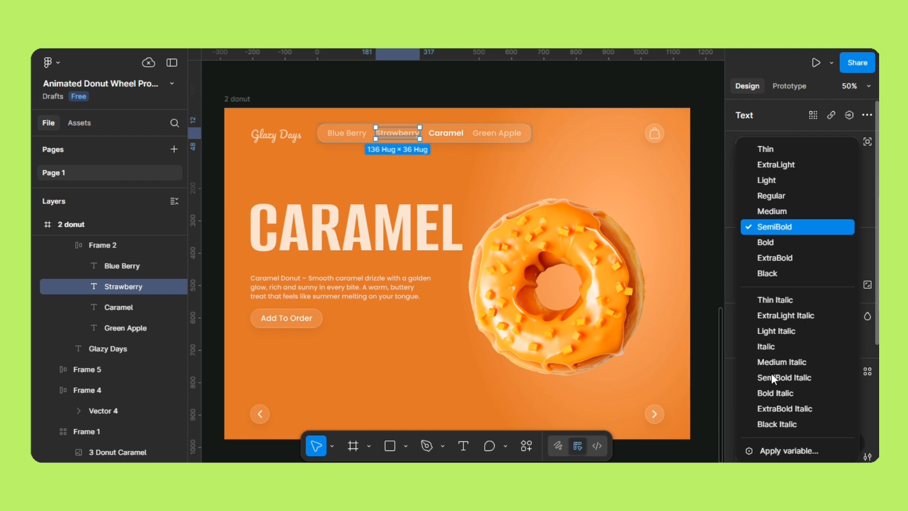
pyautogui.click(773, 212)
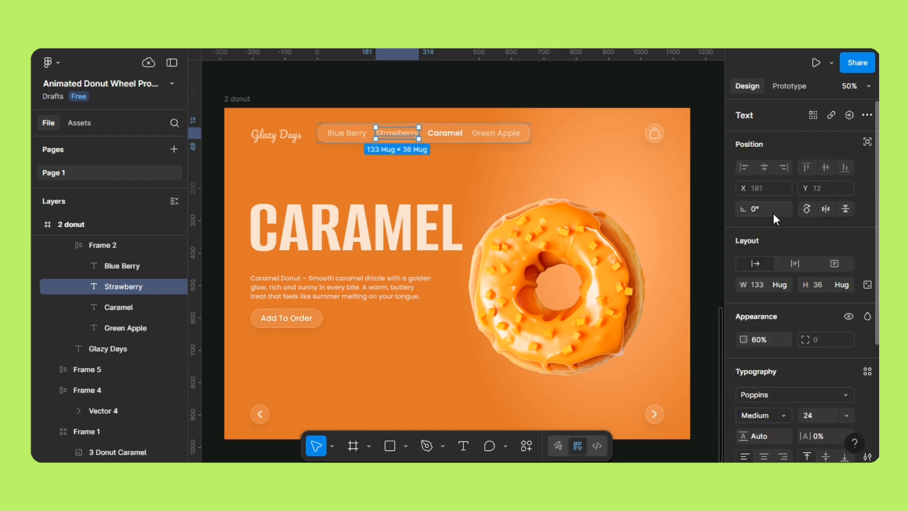
# Step: Rename the caramel screen's frame to "3 donut"
pyautogui.click(233, 98)
pyautogui.doubleClick(228, 98)
pyautogui.write('3')
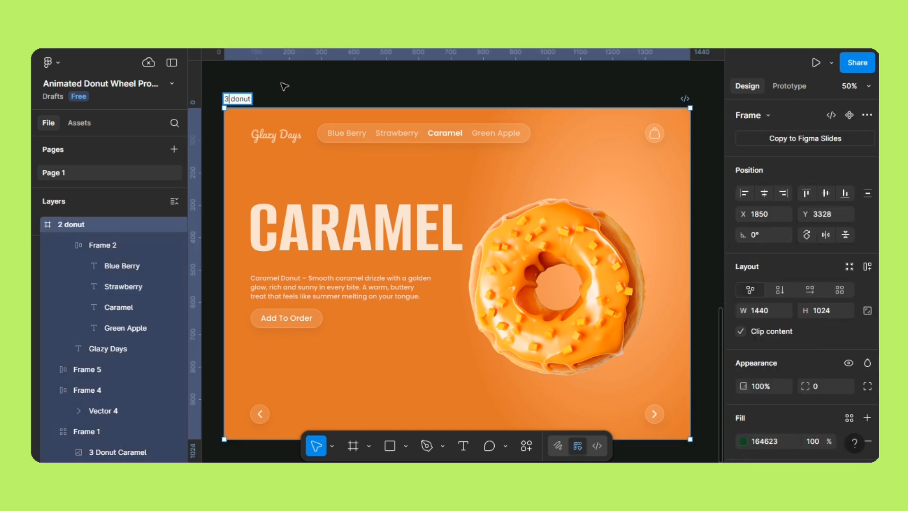
pyautogui.click(281, 84)
# Step: Duplicate the 3 donut frame and place the copy diagonally below and to the right of the original, at X 3330, Y 4472
pyautogui.hotkey('ctrl', '-')
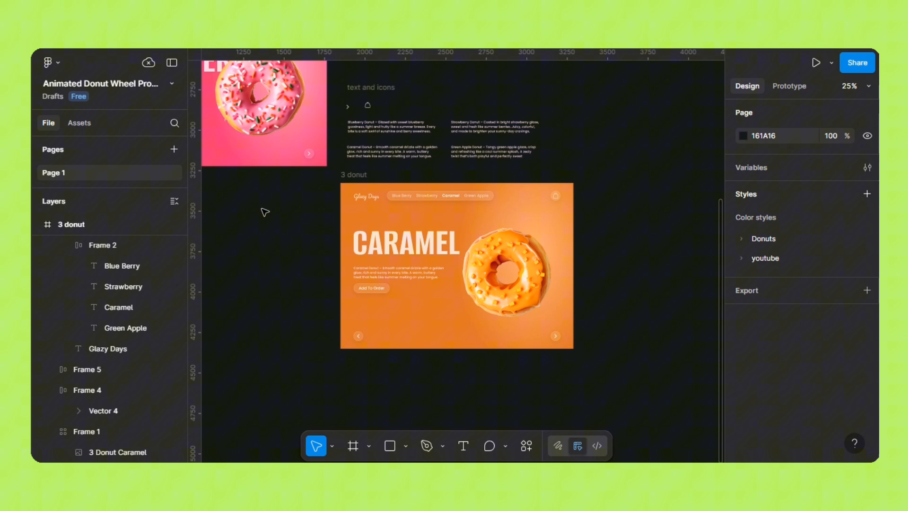
pyautogui.click(362, 175)
pyautogui.moveTo(323, 214); pyautogui.dragTo(243, 219)
pyautogui.hotkey('ctrl', 'd')
pyautogui.moveTo(334, 198); pyautogui.dragTo(321, 154)
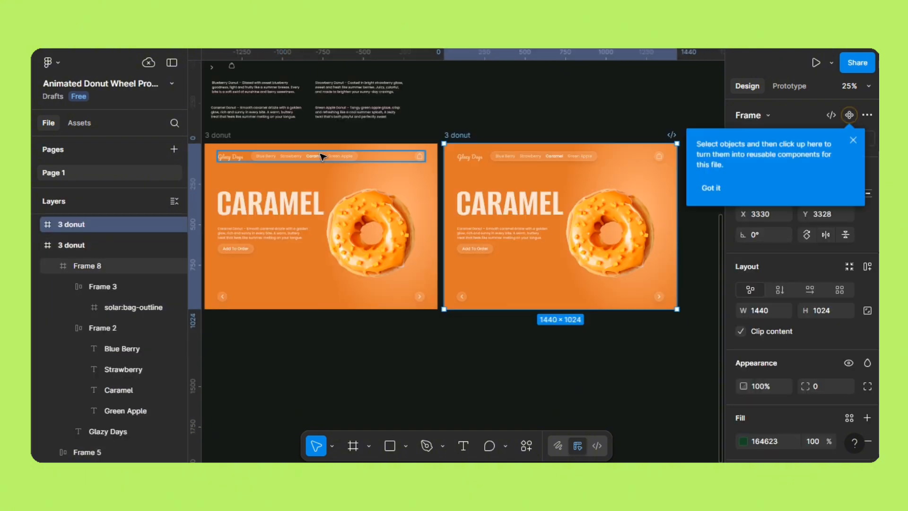
pyautogui.click(853, 140)
pyautogui.moveTo(457, 136); pyautogui.dragTo(454, 321)
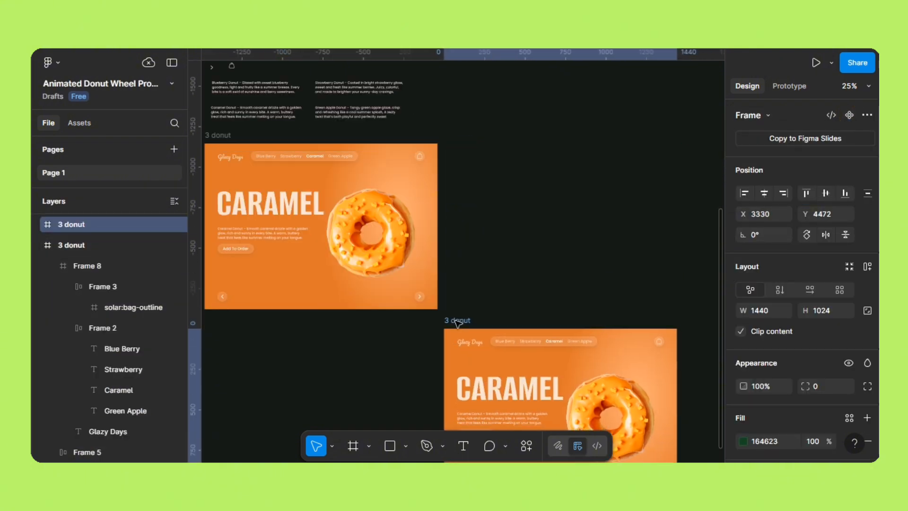
# Step: Move the text and icons frame directly above the new duplicate, at about X 3446, Y 3894
pyautogui.moveTo(273, 124); pyautogui.dragTo(281, 151)
pyautogui.moveTo(250, 73); pyautogui.dragTo(397, 87)
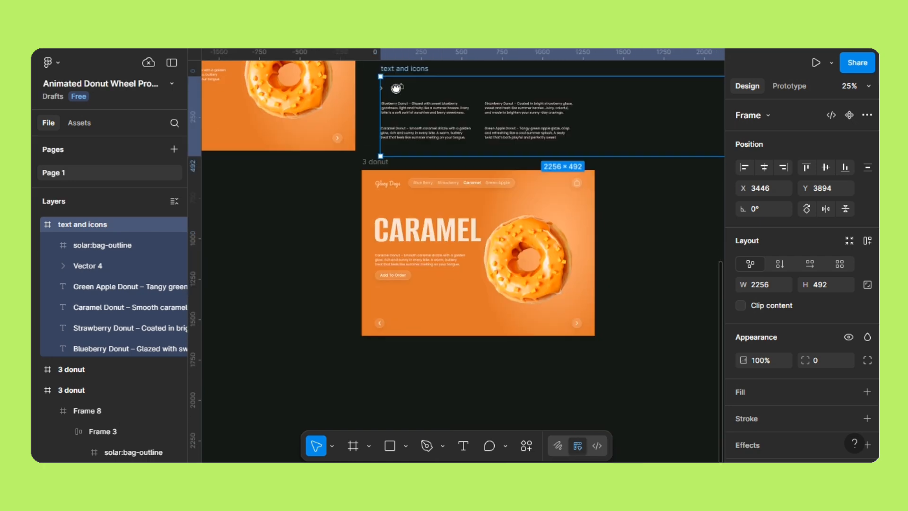
# Step: Rotate the donut wheel in the new duplicate by 90° to a rotation of 135°, bringing the green apple donut into view
pyautogui.hotkey('ctrl', '+')
pyautogui.moveTo(553, 189); pyautogui.dragTo(524, 176)
pyautogui.click(525, 178)
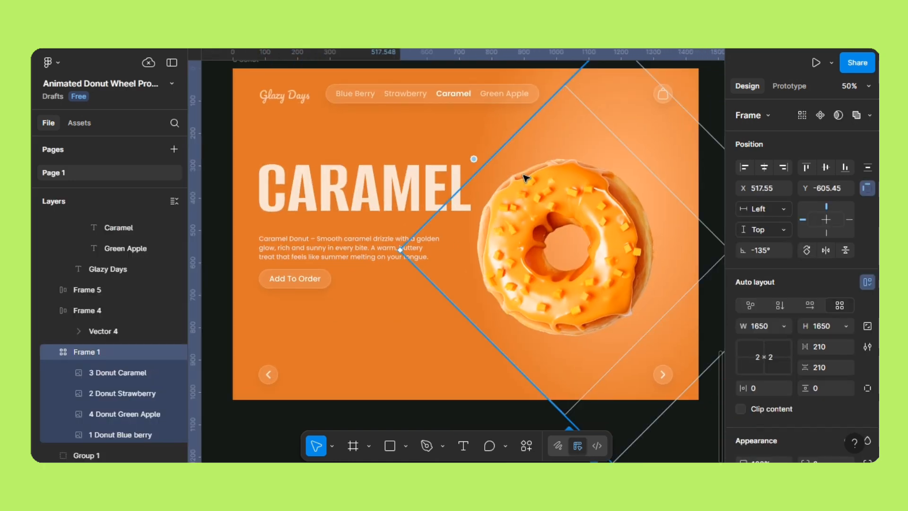
pyautogui.click(802, 251)
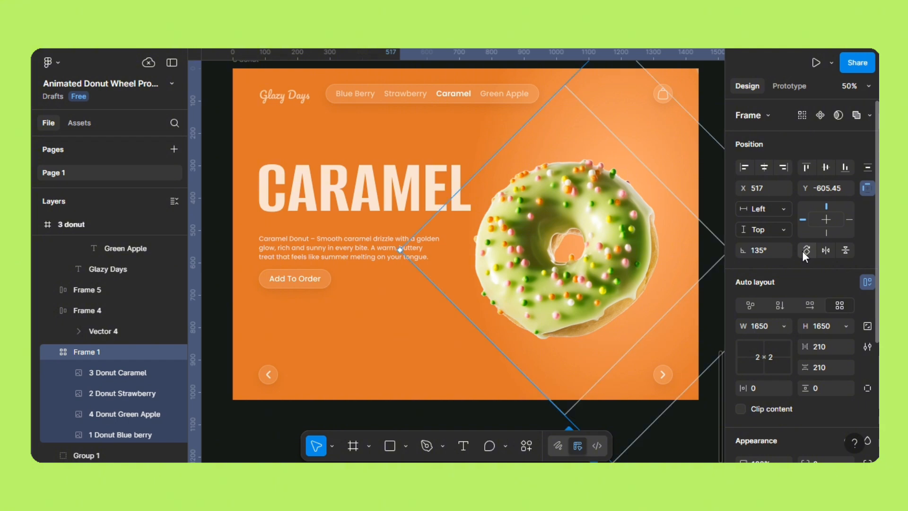
# Step: Set the caramel rectangle's X position to 1440 in the new duplicate so it sits outside the right edge
pyautogui.press('Escape')
pyautogui.click(375, 324)
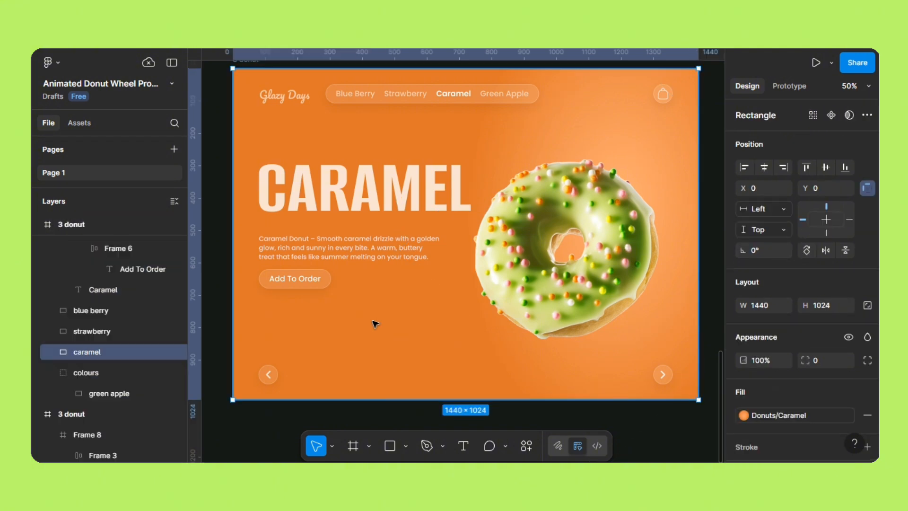
pyautogui.write('144')
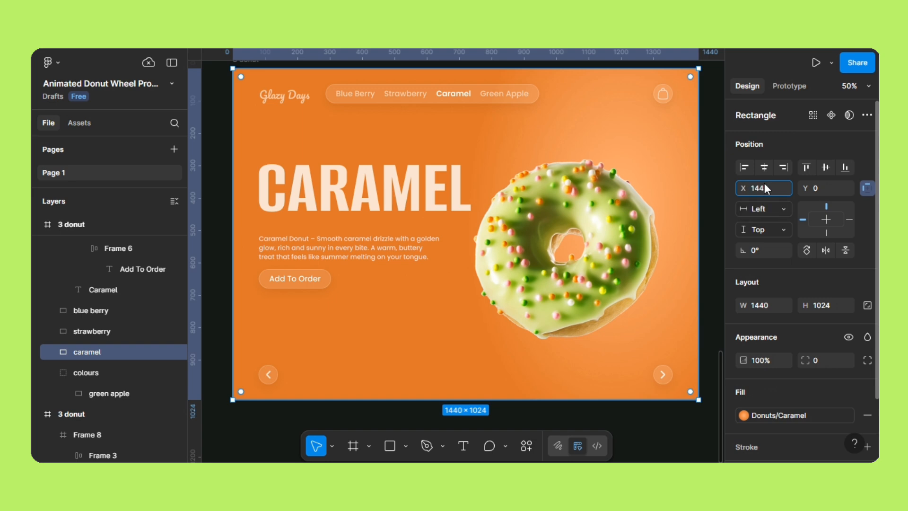
pyautogui.press('Return')
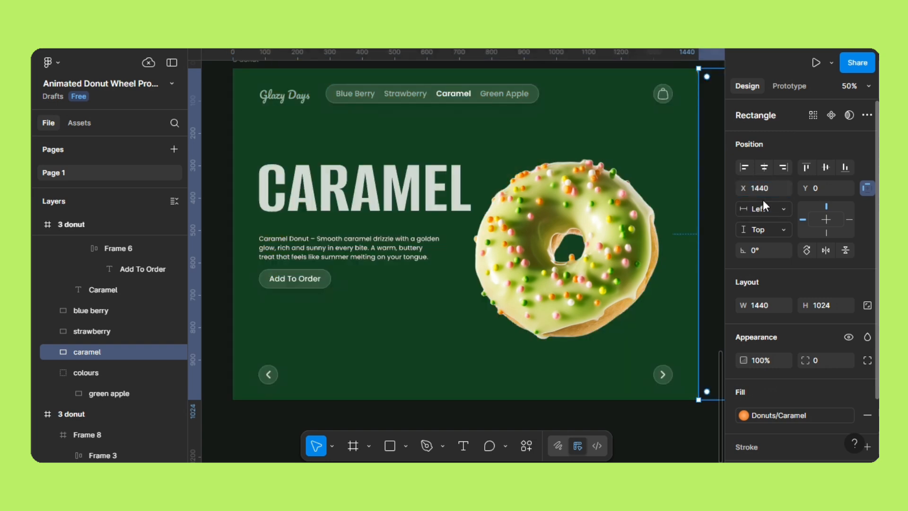
# Step: Take the green apple rectangle out of the colours group, placing it below the caramel rectangle, and set its X position to 0
pyautogui.click(118, 392)
pyautogui.moveTo(119, 392); pyautogui.dragTo(91, 360)
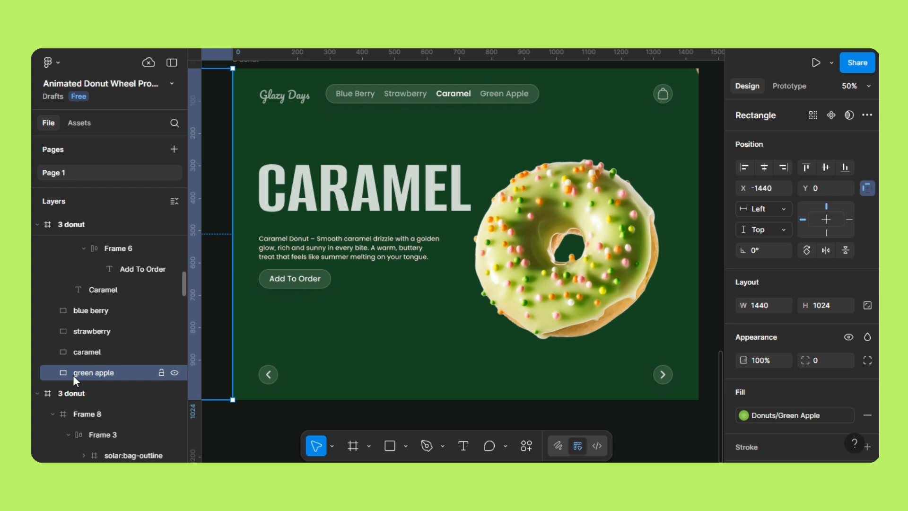
pyautogui.click(769, 189)
pyautogui.write('0')
pyautogui.press('Return')
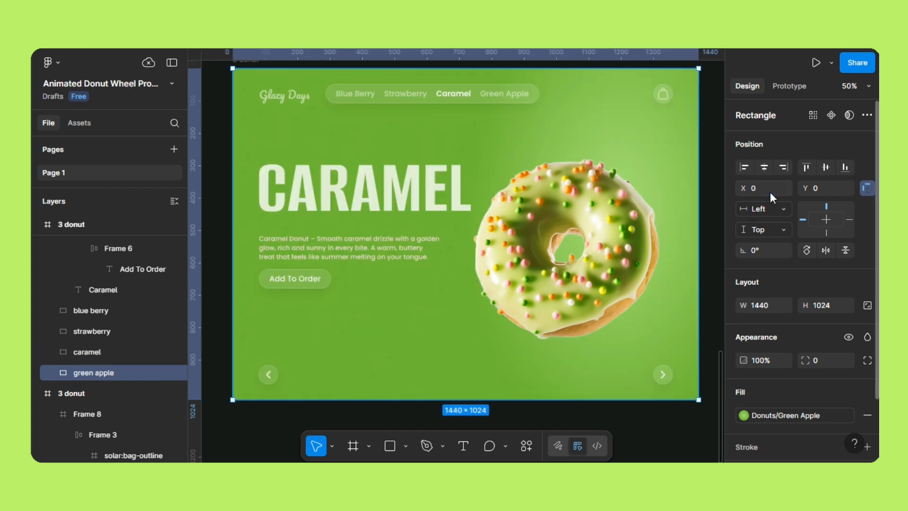
# Step: Replace the Caramel heading in the new duplicate with "Green Apple"
pyautogui.doubleClick(421, 194)
pyautogui.write('Green Apple')
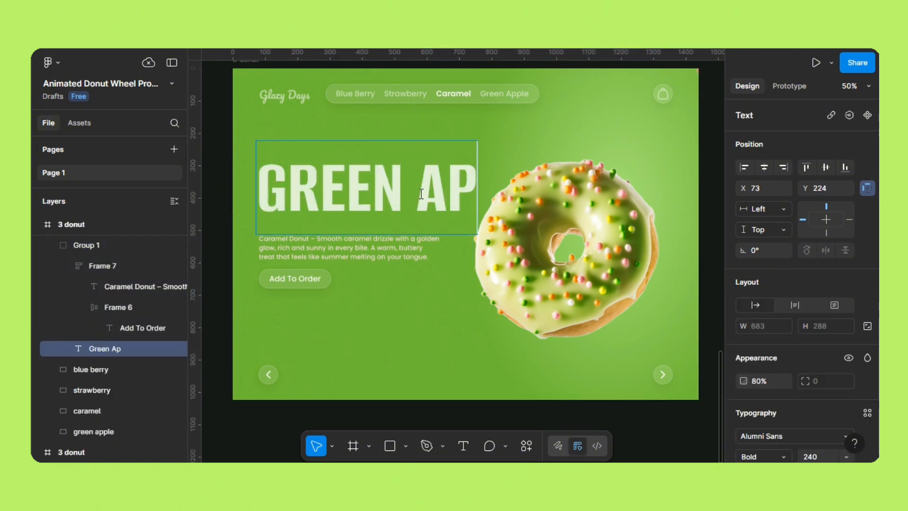
# Step: Replace the description under the Green Apple heading with the Green Apple Donut description copied from the text and icons frame
pyautogui.scroll(5, 473, 180)
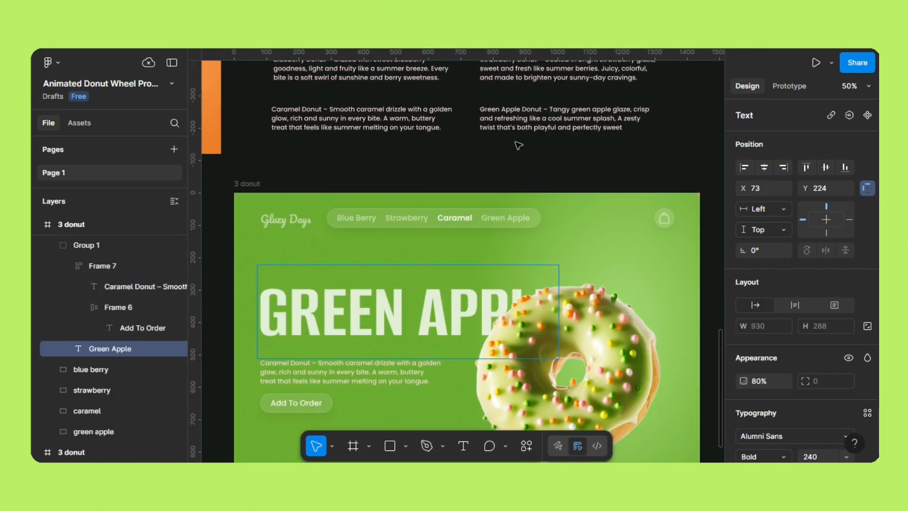
pyautogui.click(520, 121)
pyautogui.rightClick(523, 123)
pyautogui.click(543, 102)
pyautogui.click(308, 377)
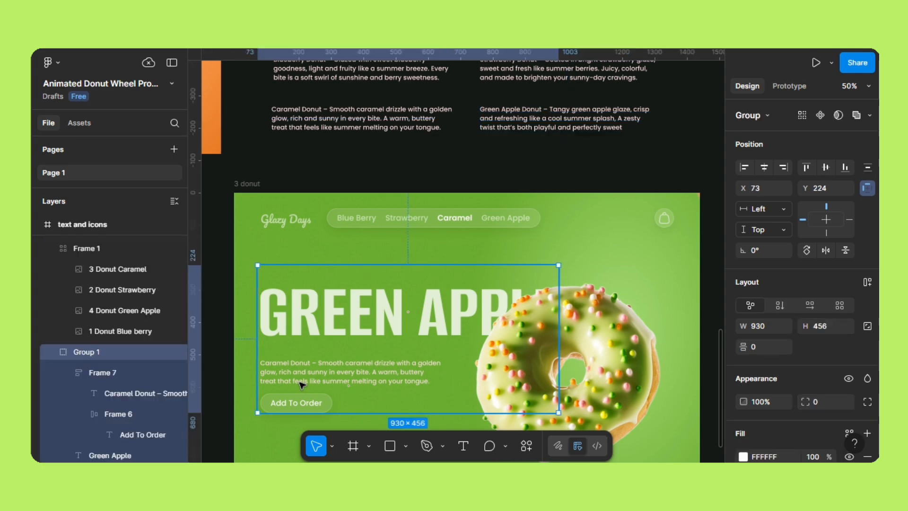
pyautogui.doubleClick(308, 377)
pyautogui.doubleClick(309, 378)
pyautogui.rightClick(308, 377)
pyautogui.click(354, 128)
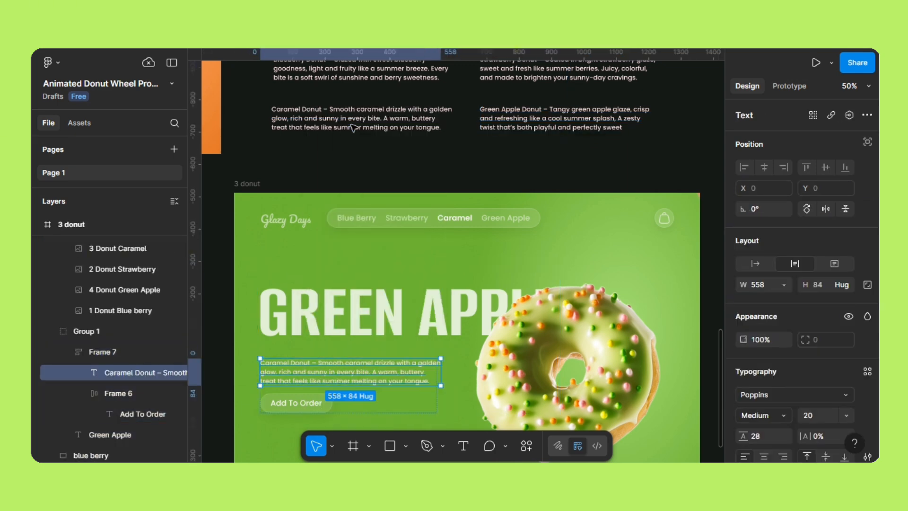
# Step: Highlight the Green Apple navigation label by setting its font weight to SemiBold and its opacity to 100%
pyautogui.scroll(-2, 360, 269)
pyautogui.click(458, 170)
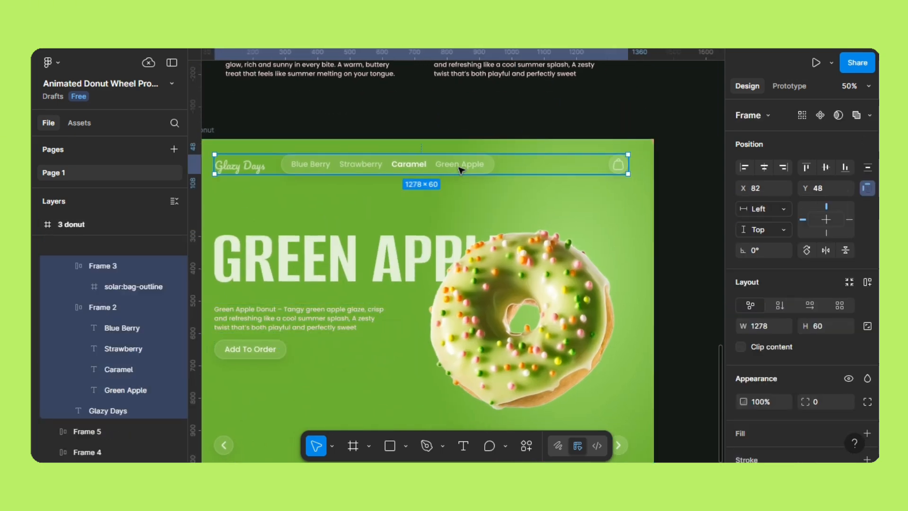
pyautogui.doubleClick(461, 169)
pyautogui.scroll(-3, 859, 321)
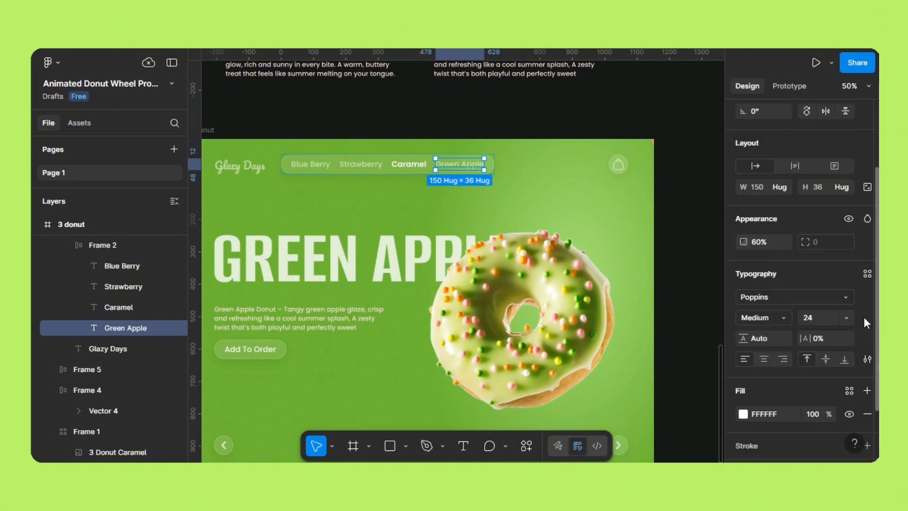
pyautogui.click(784, 317)
pyautogui.click(766, 224)
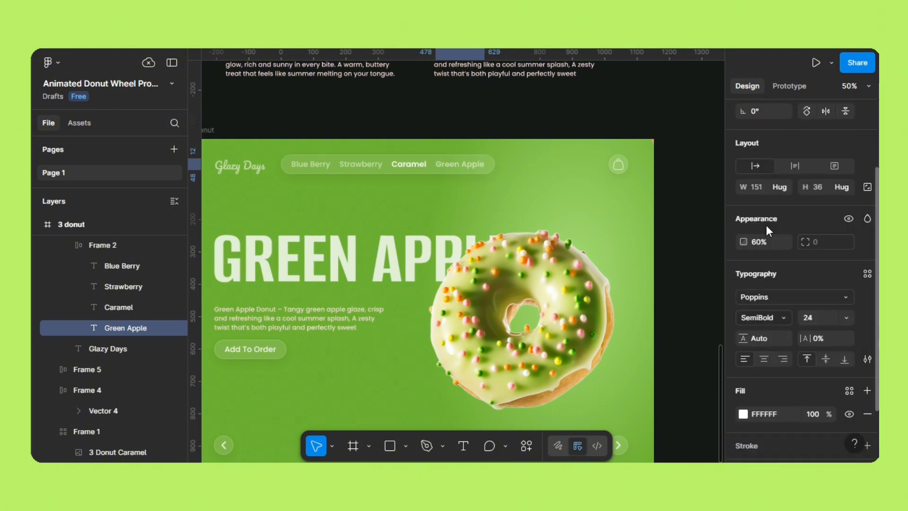
pyautogui.click(757, 242)
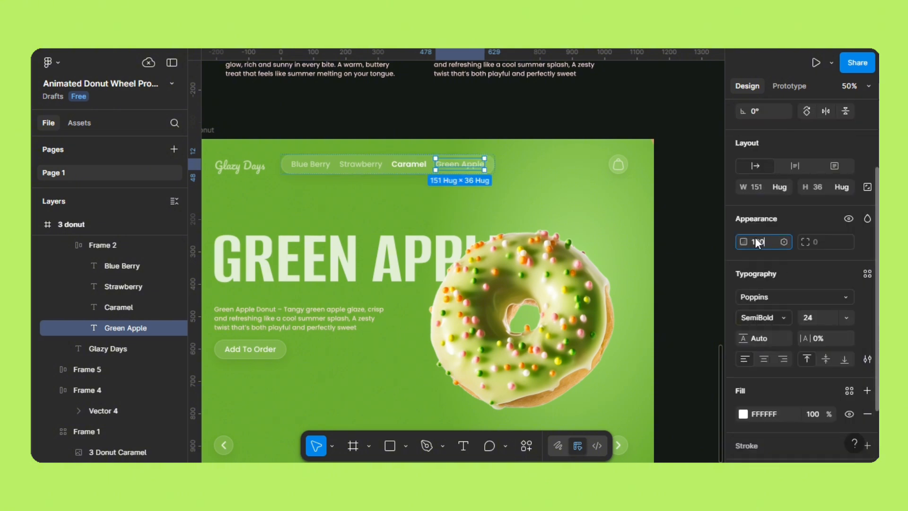
pyautogui.write('100')
pyautogui.press('Return')
# Step: Dim the Caramel navigation label on the green apple screen by setting its font weight to Medium and its opacity to 60%
pyautogui.click(407, 166)
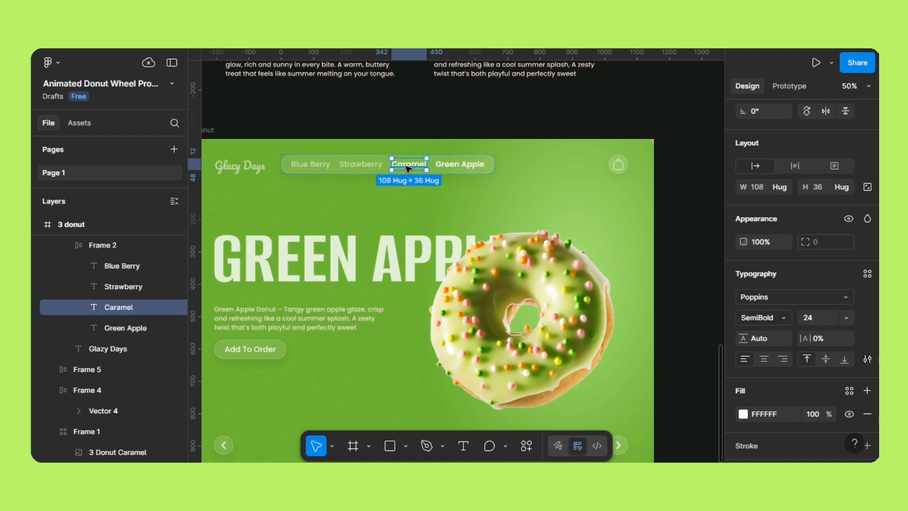
pyautogui.click(782, 317)
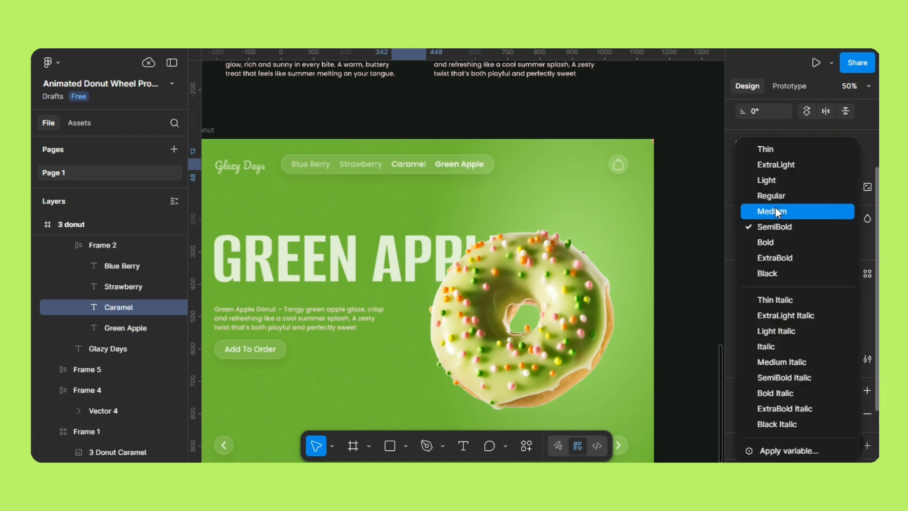
pyautogui.click(775, 211)
pyautogui.click(772, 242)
pyautogui.write('69')
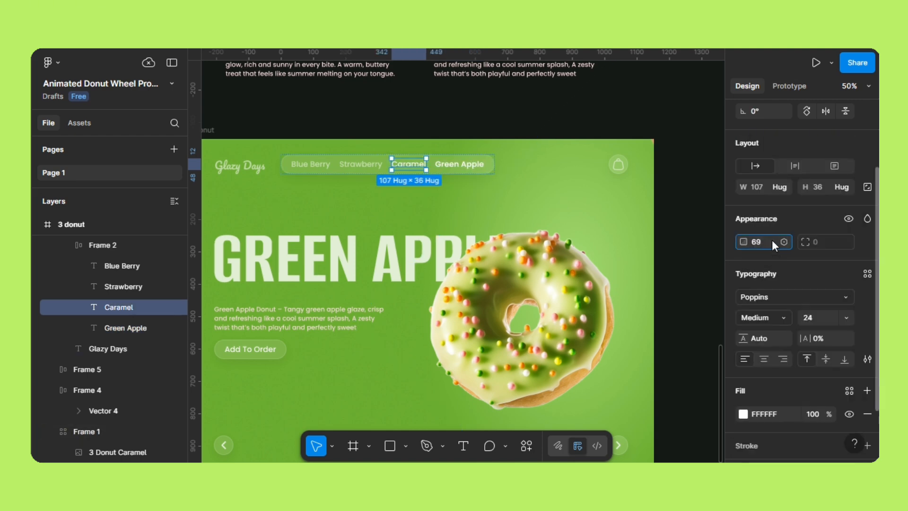
pyautogui.press('Return')
# Step: Fade the next-arrow button on the green apple screen by setting its opacity to 20%
pyautogui.scroll(-3, 456, 331)
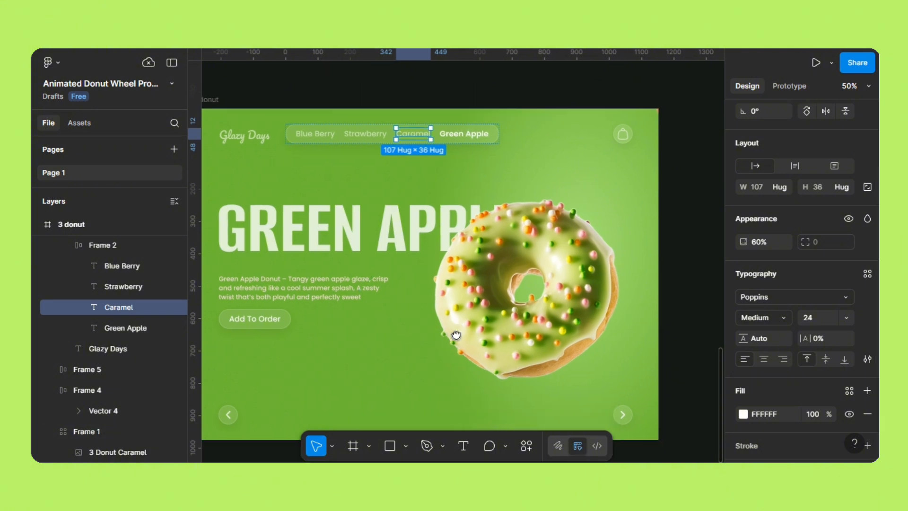
pyautogui.hscroll(-2, 479, 320)
pyautogui.click(657, 390)
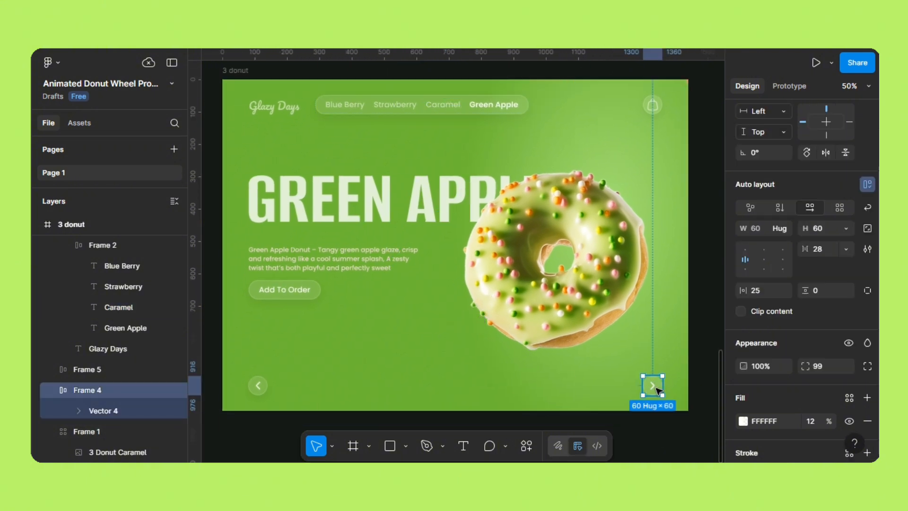
pyautogui.click(765, 367)
pyautogui.write('20')
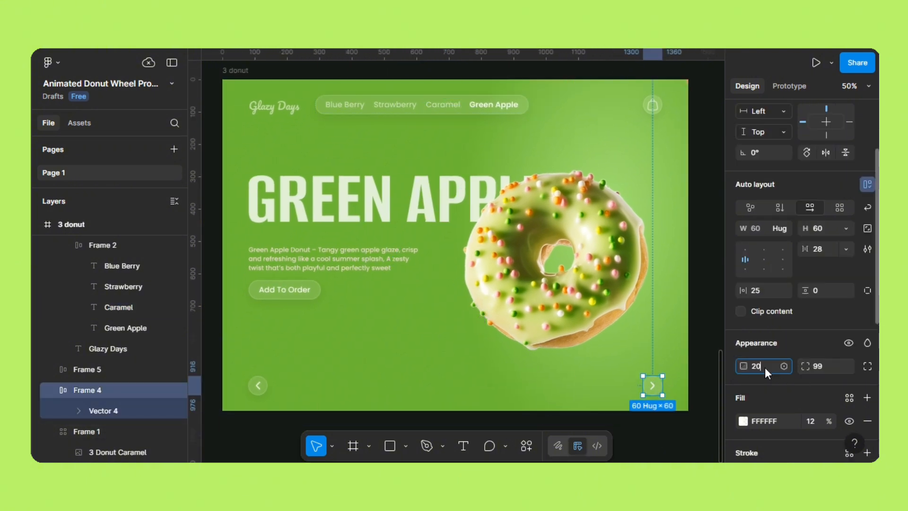
pyautogui.press('Return')
pyautogui.click(673, 422)
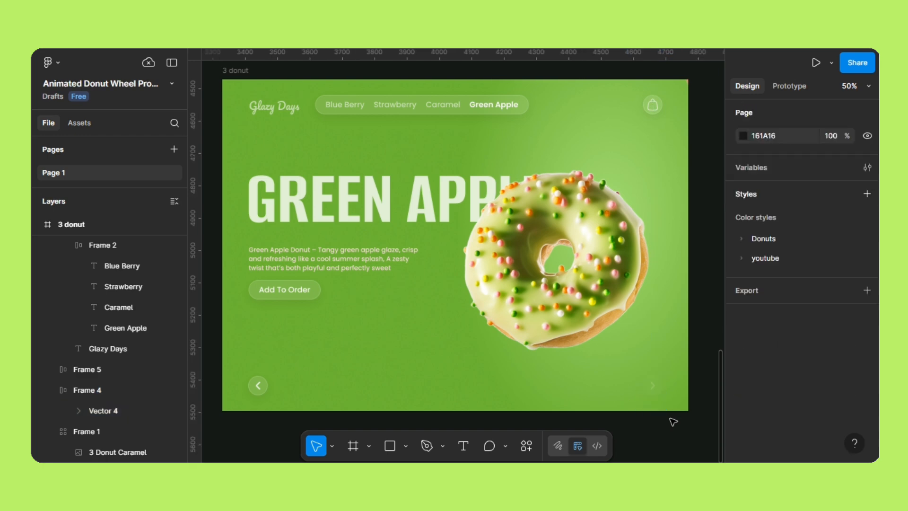
# Step: Move the text and icons frame up, clear of the donut screens
pyautogui.hotkey('ctrl', '-')
pyautogui.click(357, 160)
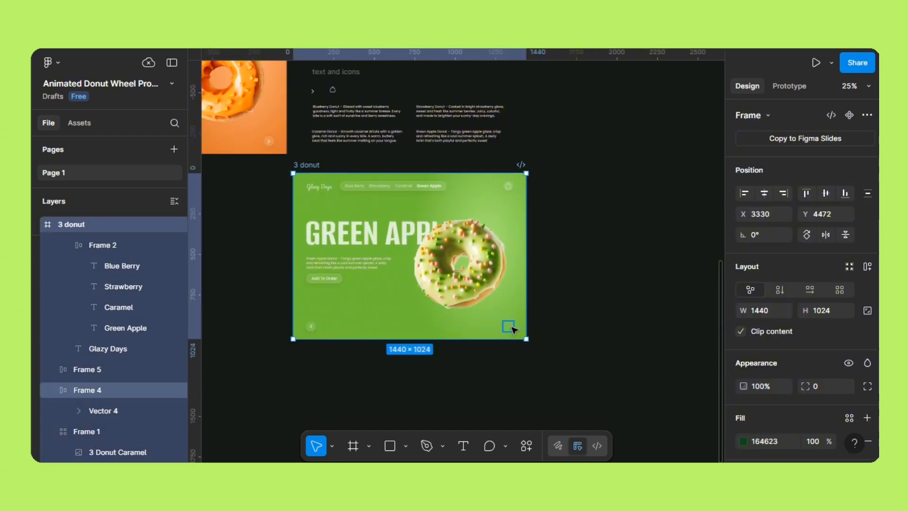
pyautogui.click(513, 327)
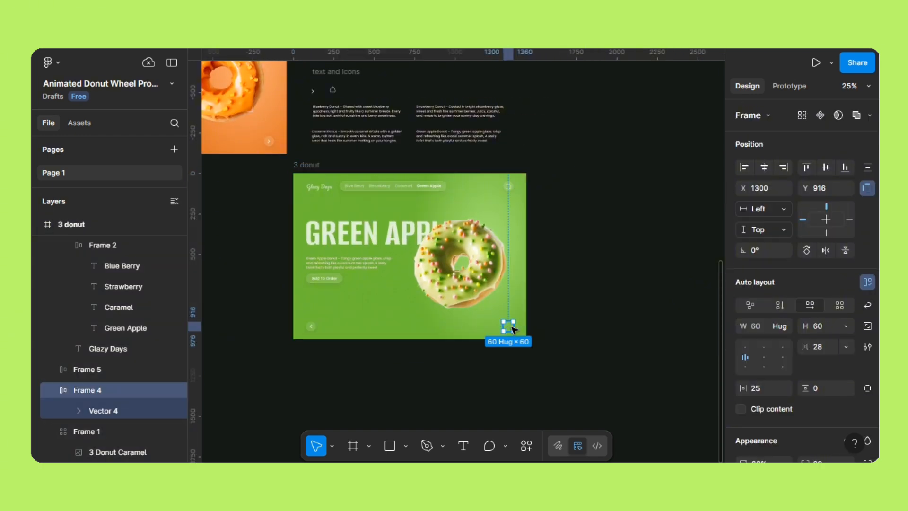
pyautogui.hotkey('ctrl', '-')
pyautogui.moveTo(513, 310); pyautogui.dragTo(647, 417)
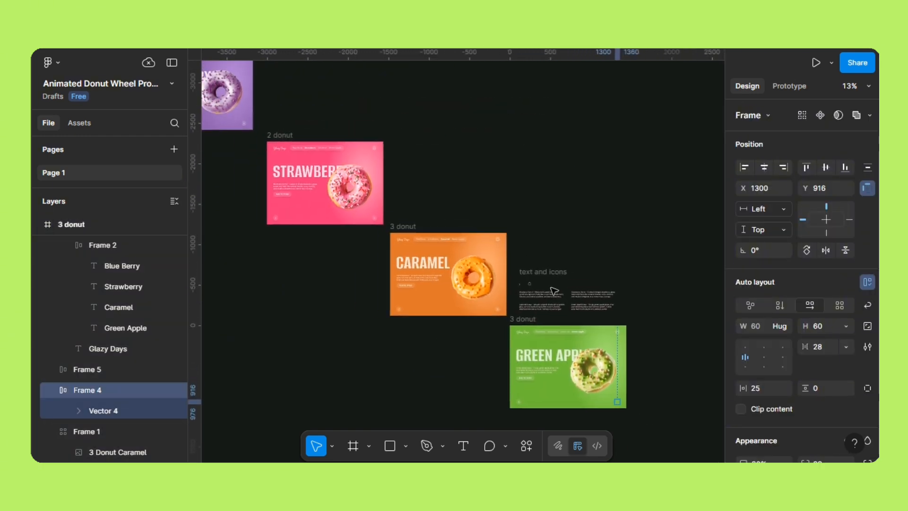
pyautogui.moveTo(542, 271); pyautogui.dragTo(530, 76)
# Step: Align the four donut screens by their top edges and move the row below the text and icons frame
pyautogui.click(533, 319)
pyautogui.keyDown('shift'); pyautogui.click(402, 226); pyautogui.keyUp('shift')
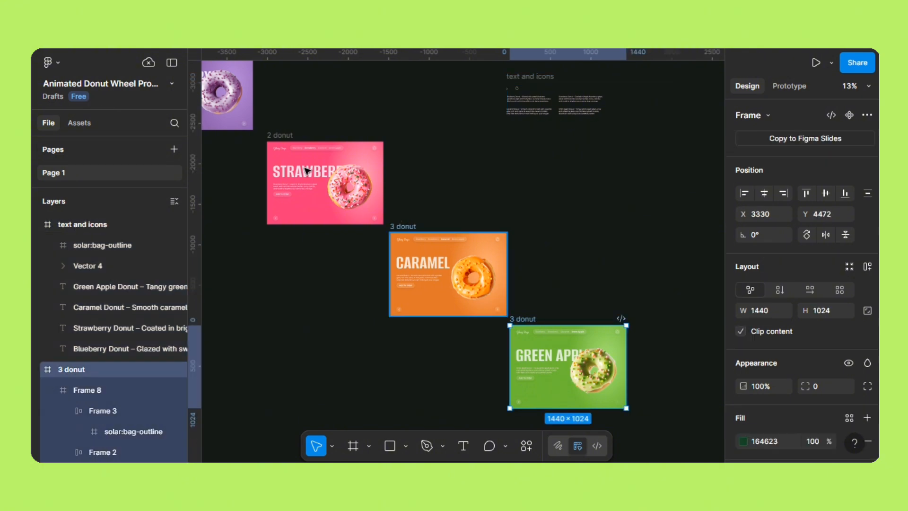
pyautogui.keyDown('shift'); pyautogui.click(284, 136); pyautogui.keyUp('shift')
pyautogui.moveTo(282, 136); pyautogui.dragTo(428, 278)
pyautogui.keyDown('shift'); pyautogui.click(306, 183); pyautogui.keyUp('shift')
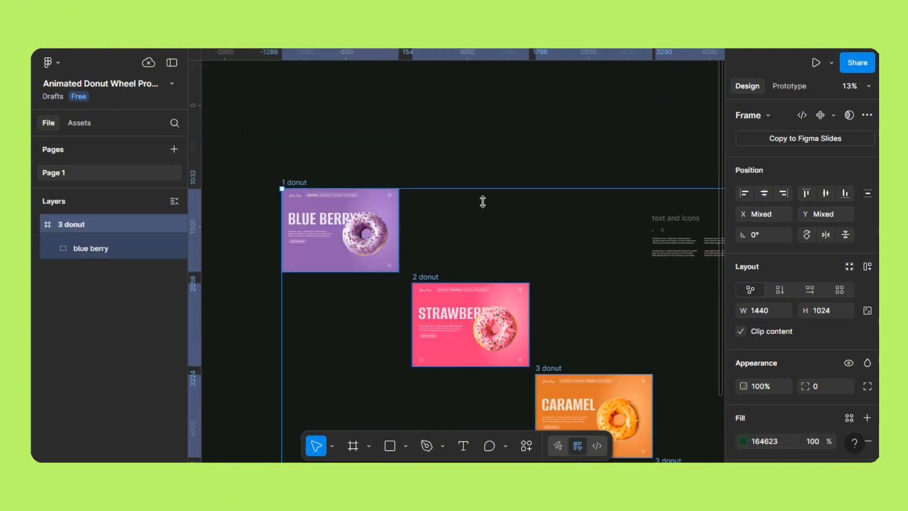
pyautogui.click(804, 198)
pyautogui.moveTo(542, 184); pyautogui.dragTo(542, 291)
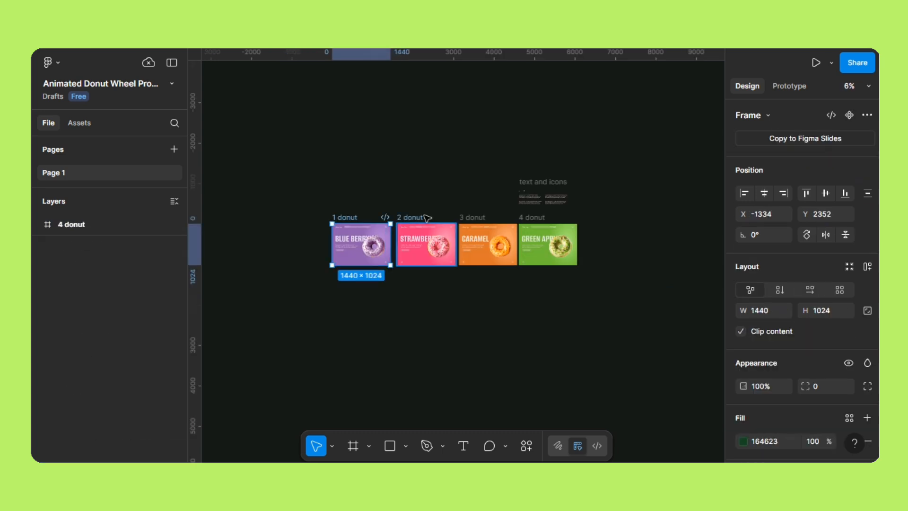
# Step: Space the four donut screens evenly with a horizontal gap of 800 between them
pyautogui.keyDown('shift'); pyautogui.click(411, 218); pyautogui.keyUp('shift')
pyautogui.keyDown('shift'); pyautogui.click(472, 217); pyautogui.keyUp('shift')
pyautogui.keyDown('shift'); pyautogui.click(539, 218); pyautogui.keyUp('shift')
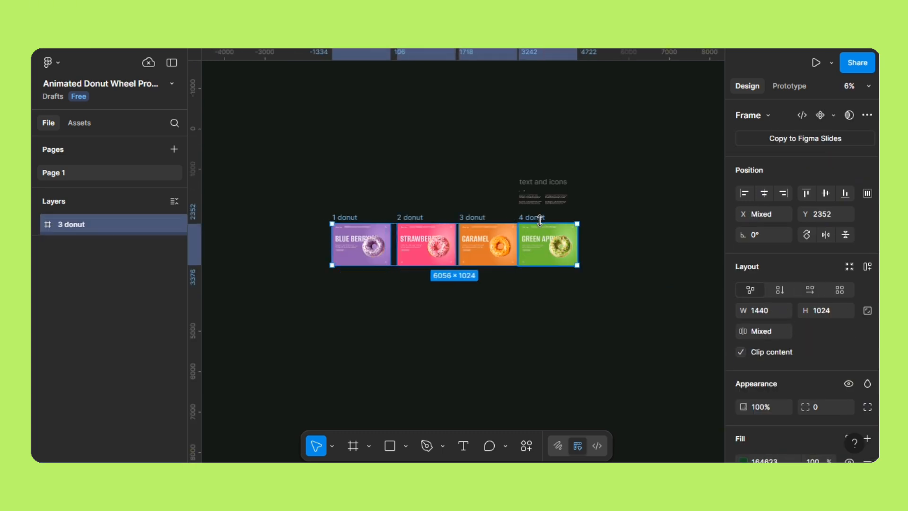
pyautogui.click(762, 332)
pyautogui.write('800')
pyautogui.press('Return')
pyautogui.hotkey('ctrl', '+')
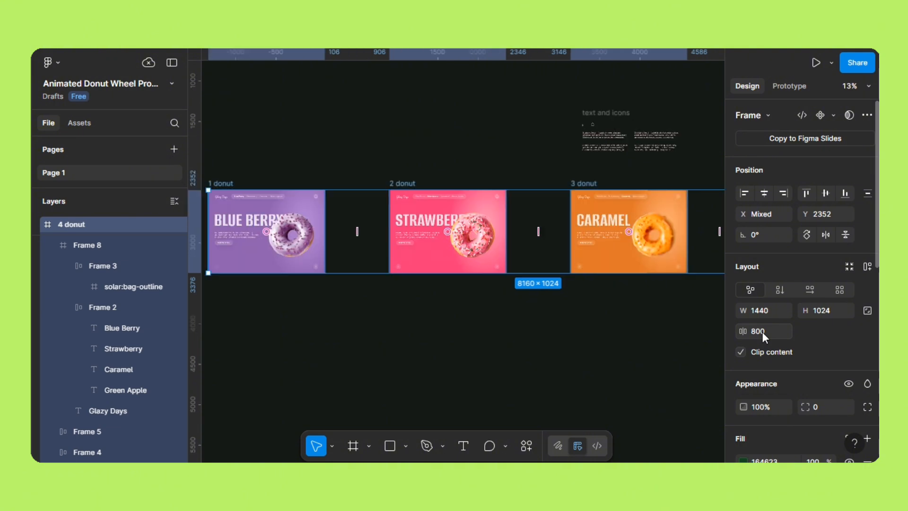
# Step: Link the next-arrow button on the blueberry screen to the 2 donut frame with an on-click Navigate to interaction
pyautogui.click(779, 88)
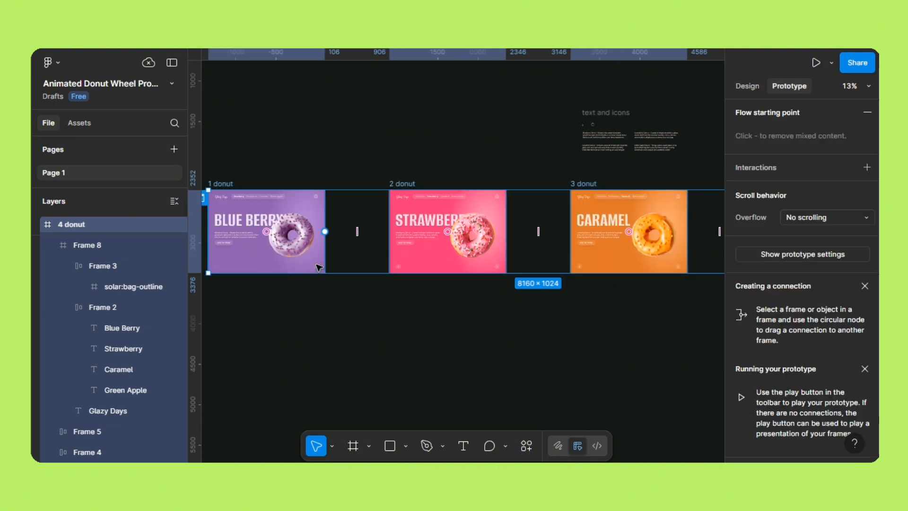
pyautogui.click(316, 266)
pyautogui.moveTo(317, 266); pyautogui.dragTo(462, 206)
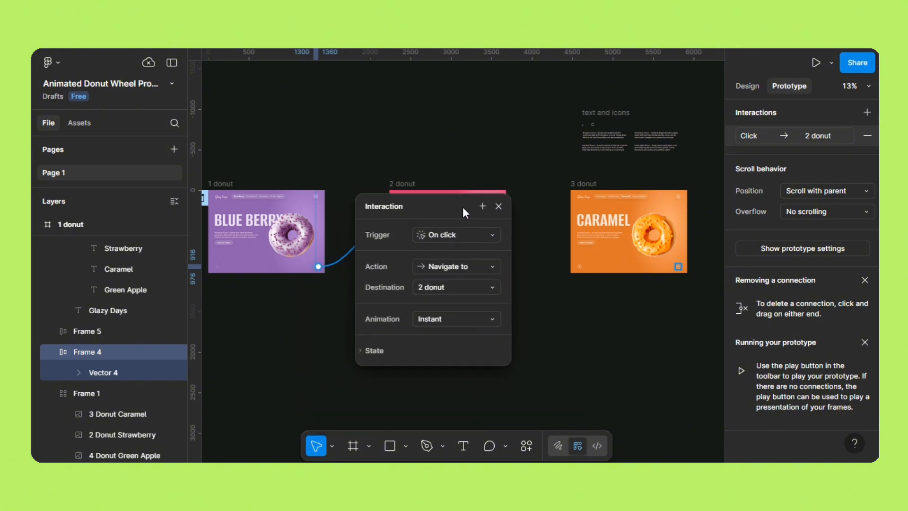
# Step: Set the blueberry next-arrow interaction to Smart animate with an Ease in and out curve and a duration of 500 ms
pyautogui.click(486, 318)
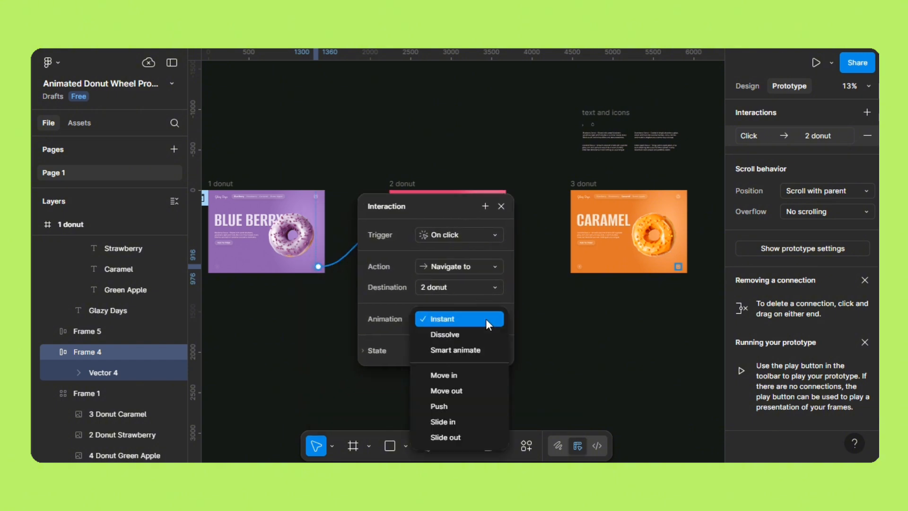
pyautogui.click(480, 350)
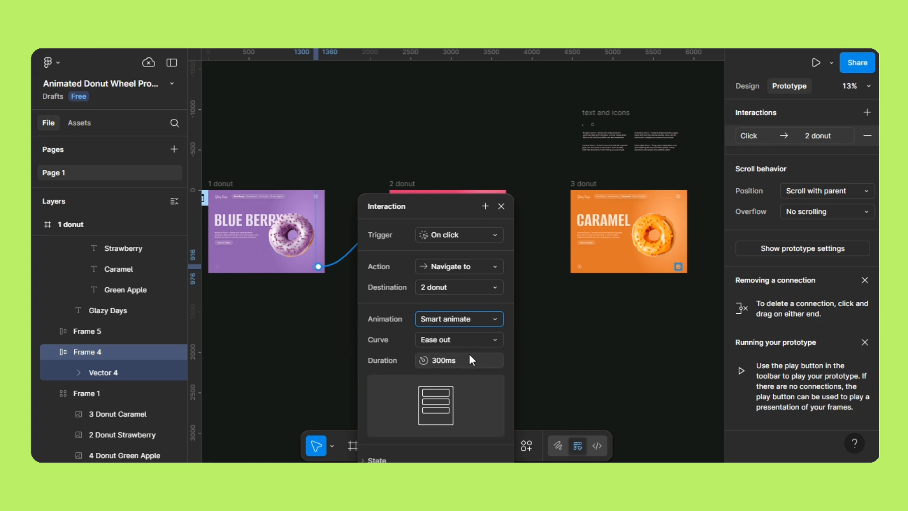
pyautogui.click(467, 345)
pyautogui.click(468, 353)
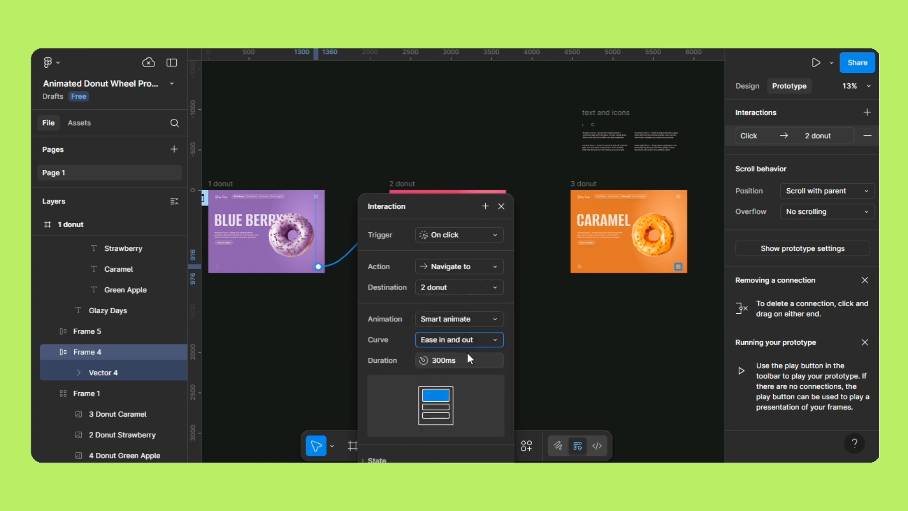
pyautogui.click(467, 361)
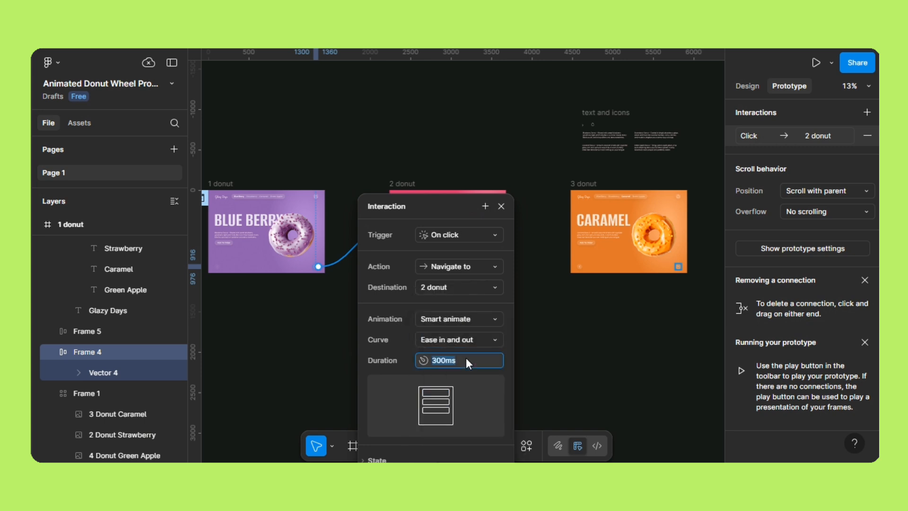
pyautogui.write('500')
pyautogui.press('Return')
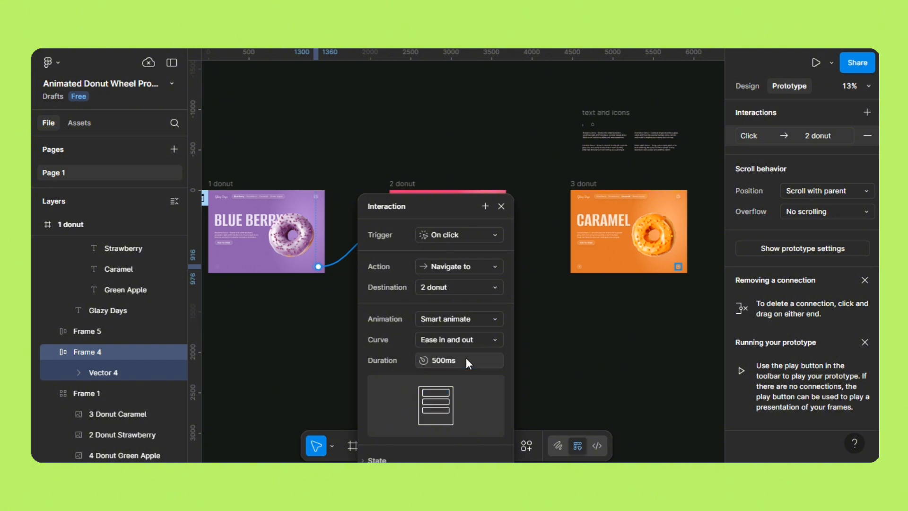
pyautogui.click(501, 207)
# Step: Link the next-arrow button on the strawberry screen to the 3 donut frame, keeping Smart animate, Ease in and out, 500 ms
pyautogui.click(497, 268)
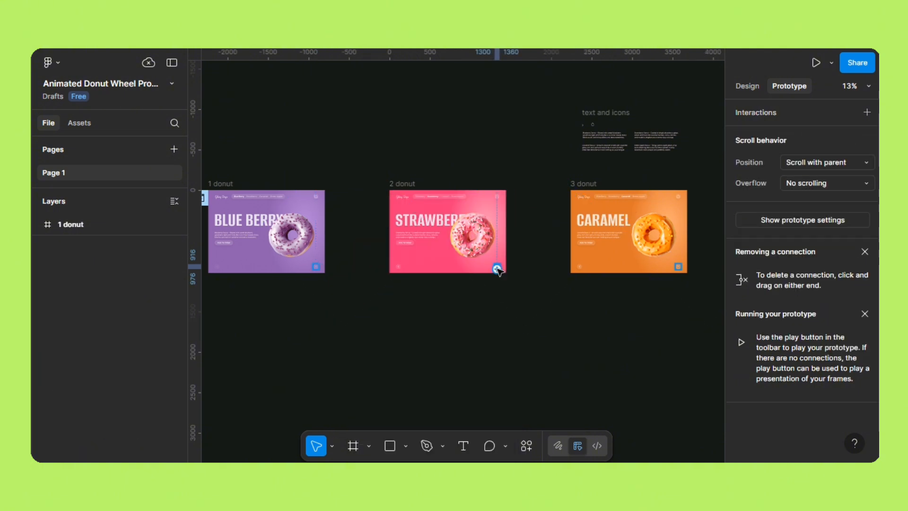
pyautogui.moveTo(499, 267); pyautogui.dragTo(582, 231)
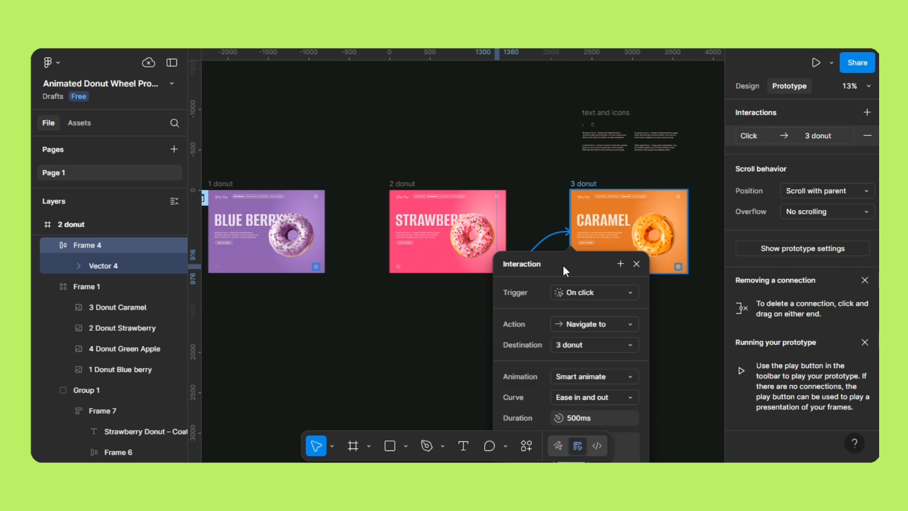
pyautogui.moveTo(563, 265); pyautogui.dragTo(552, 229)
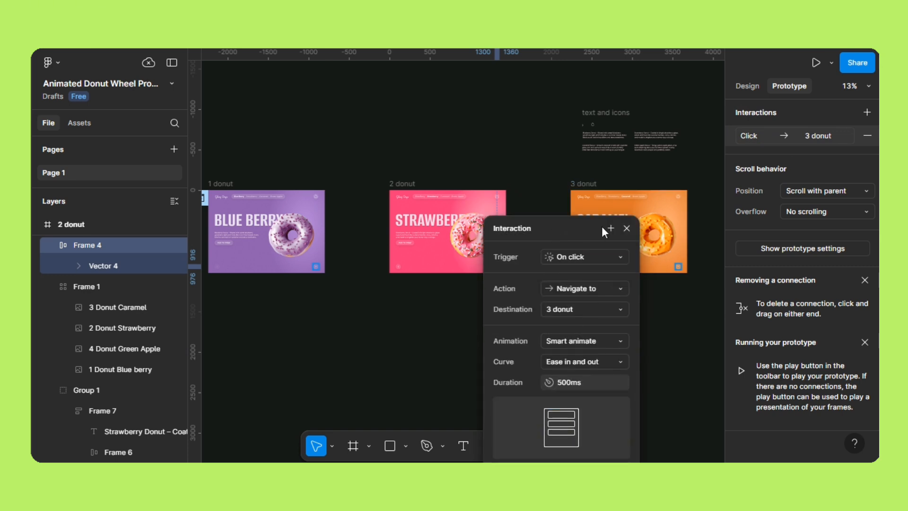
pyautogui.click(627, 229)
# Step: Link the next-arrow button on the caramel screen to the 4 donut frame with the same Smart animate settings
pyautogui.moveTo(495, 330); pyautogui.dragTo(381, 267)
pyautogui.moveTo(514, 235); pyautogui.dragTo(456, 231)
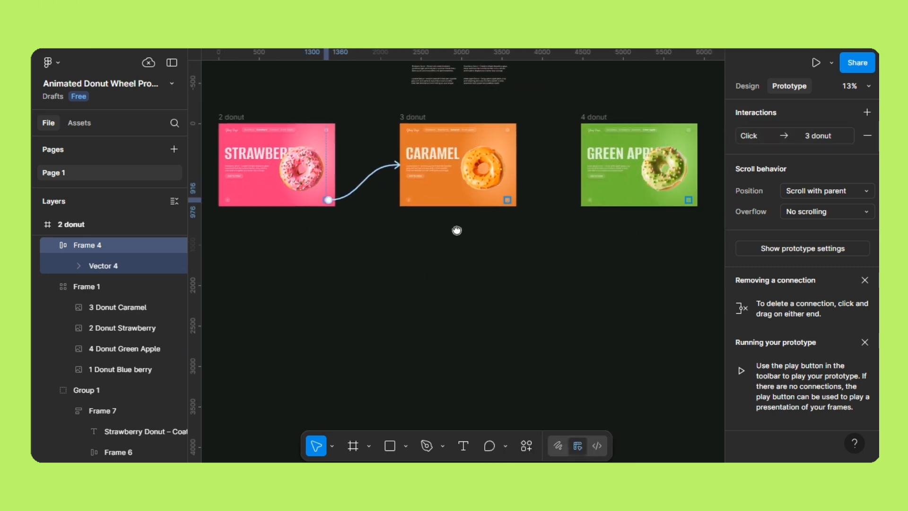
pyautogui.moveTo(501, 200); pyautogui.dragTo(579, 154)
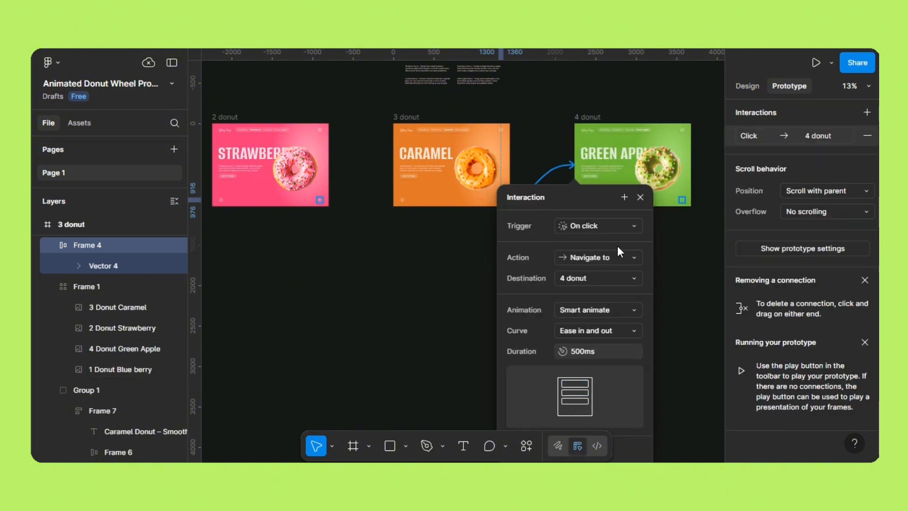
pyautogui.click(641, 197)
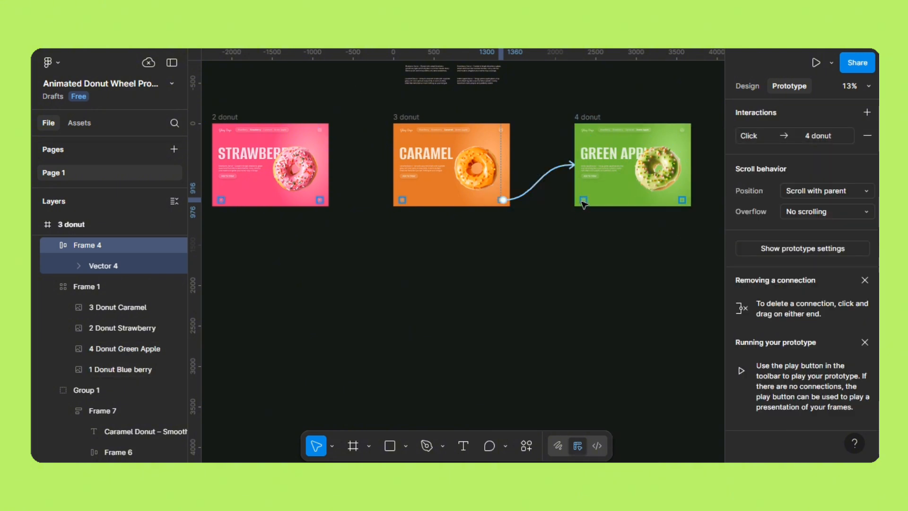
# Step: Link the back-arrow button on the green apple screen to the 3 donut frame with the same Smart animate settings
pyautogui.click(583, 203)
pyautogui.moveTo(584, 202); pyautogui.dragTo(509, 155)
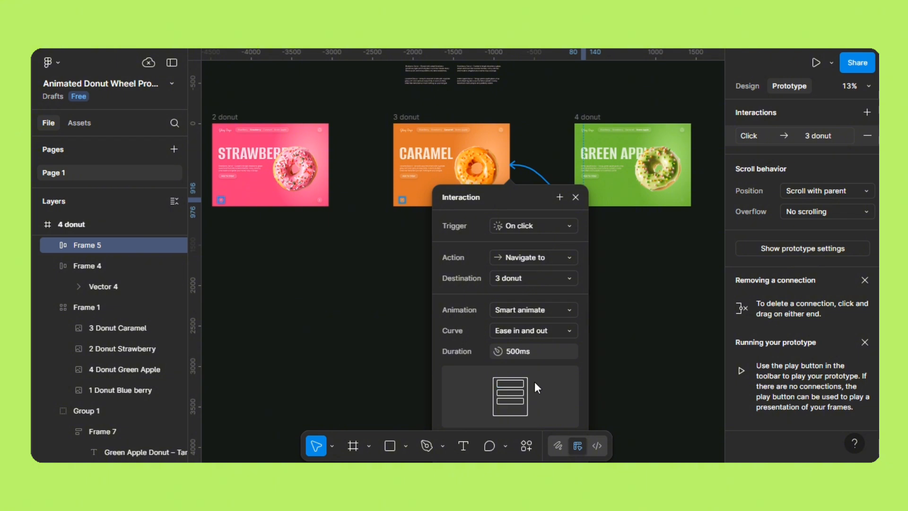
pyautogui.click(575, 198)
# Step: Link the back-arrow button on the caramel screen to the 2 donut frame with the same Smart animate settings
pyautogui.moveTo(426, 274); pyautogui.dragTo(632, 269)
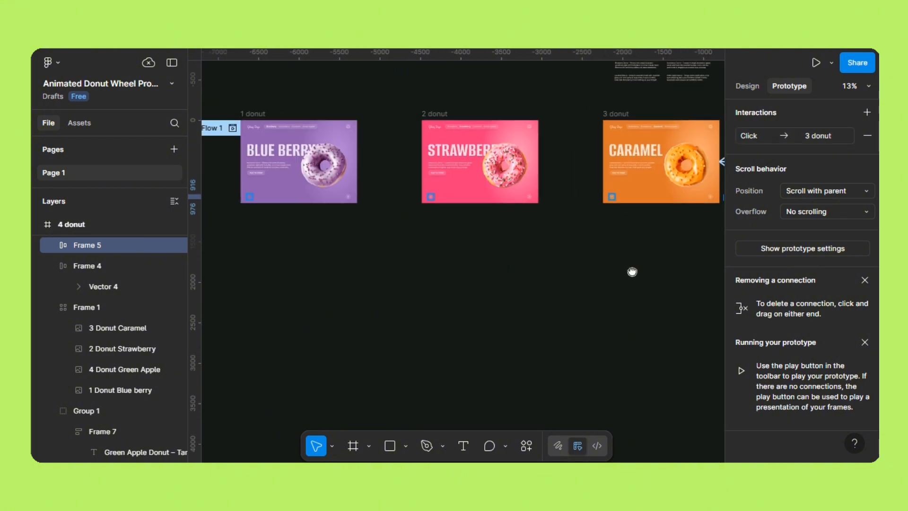
pyautogui.click(610, 199)
pyautogui.moveTo(611, 198); pyautogui.dragTo(535, 169)
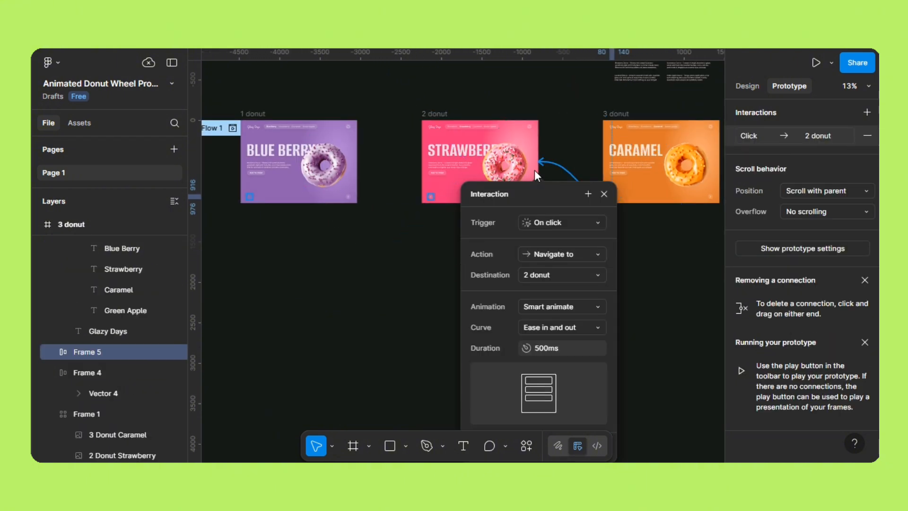
pyautogui.click(602, 194)
# Step: Link the back-arrow button on the strawberry screen to the 1 donut frame with the same Smart animate settings
pyautogui.moveTo(430, 197); pyautogui.dragTo(357, 157)
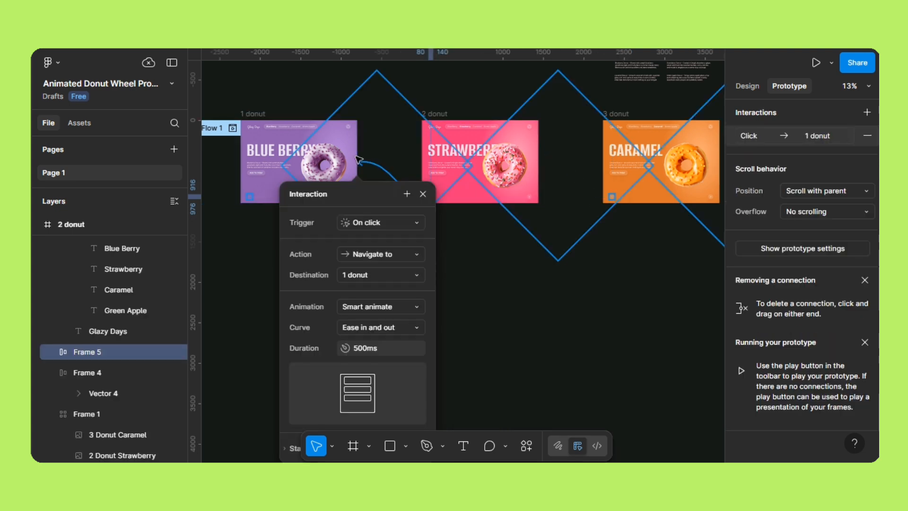
pyautogui.click(423, 194)
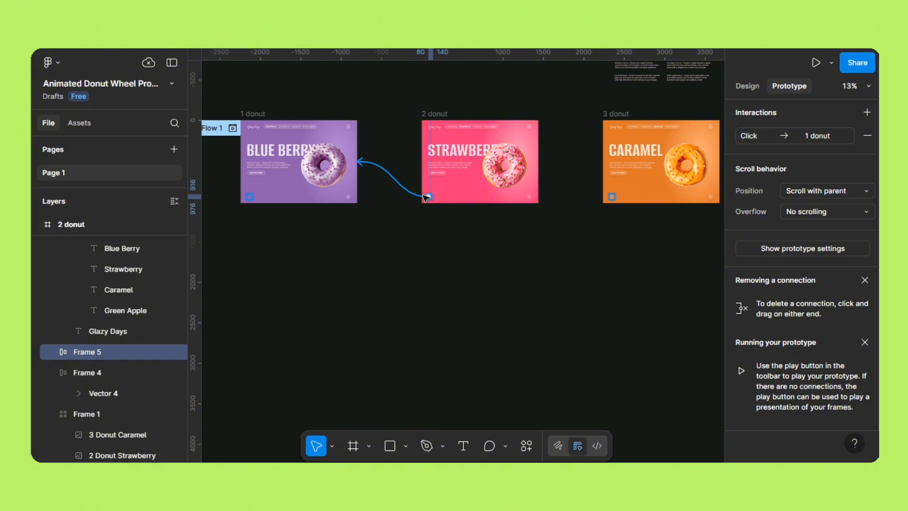
pyautogui.moveTo(407, 259); pyautogui.dragTo(432, 286)
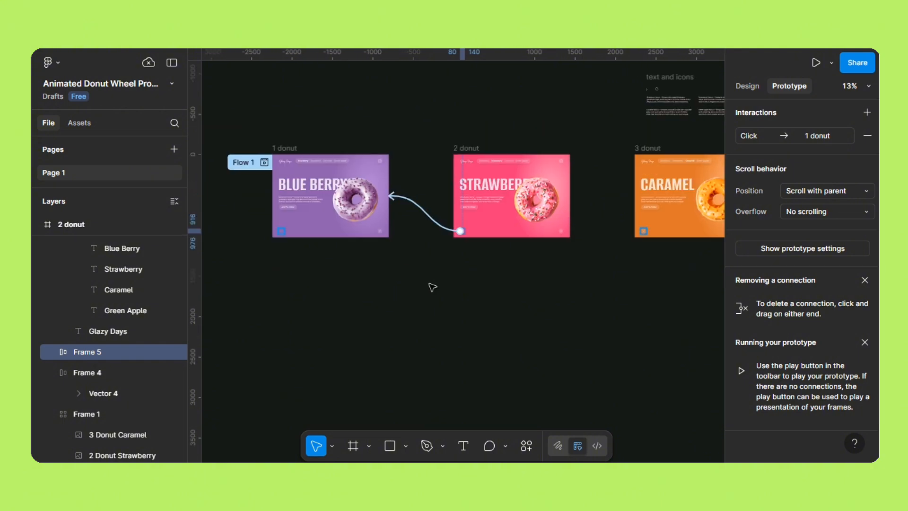
# Step: Preview the prototype from the blueberry screen and advance through the flavours with the next arrow to check the wheel animation
pyautogui.click(749, 87)
pyautogui.click(291, 149)
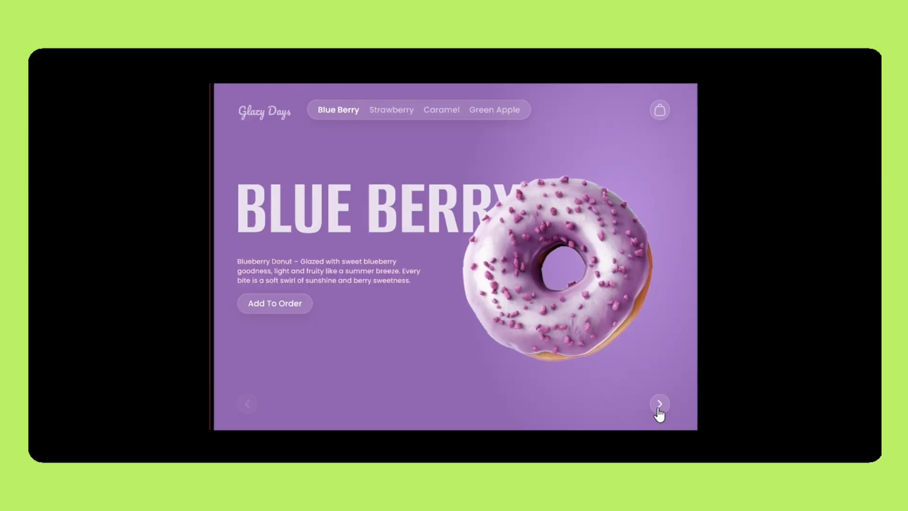
pyautogui.click(659, 404)
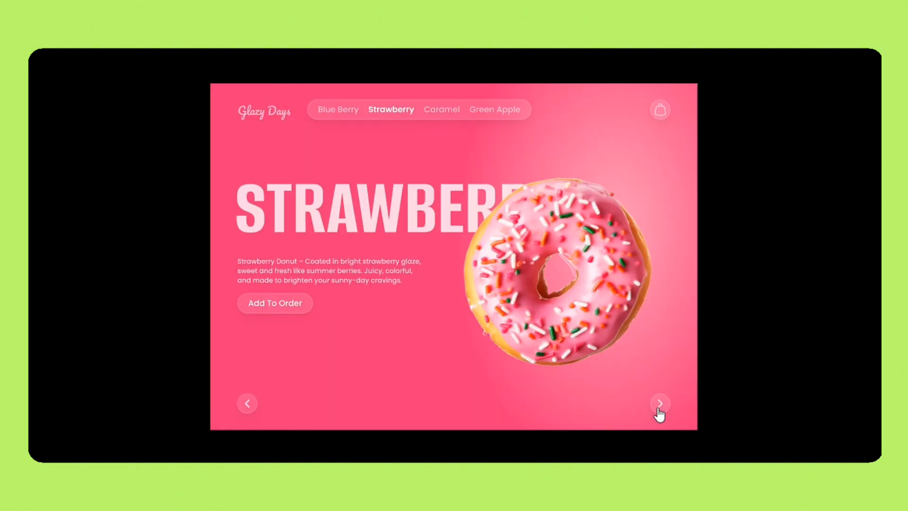
pyautogui.click(658, 408)
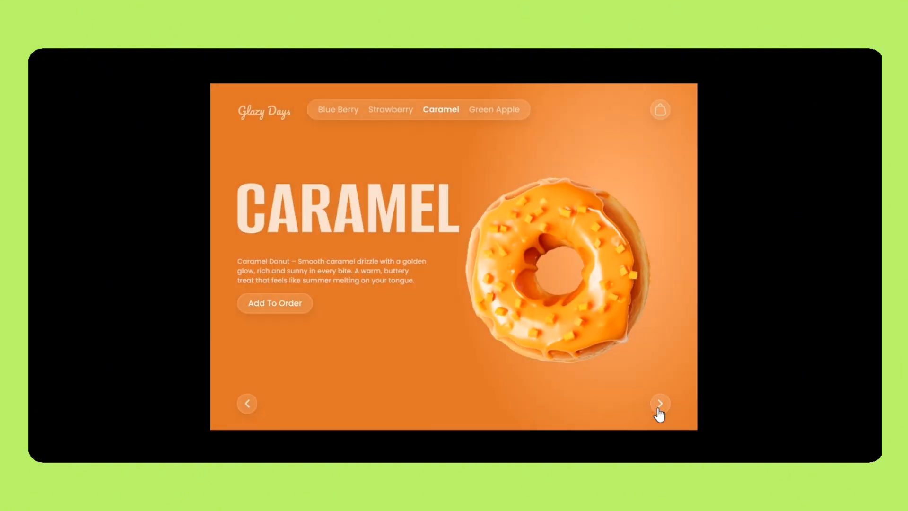
pyautogui.click(659, 406)
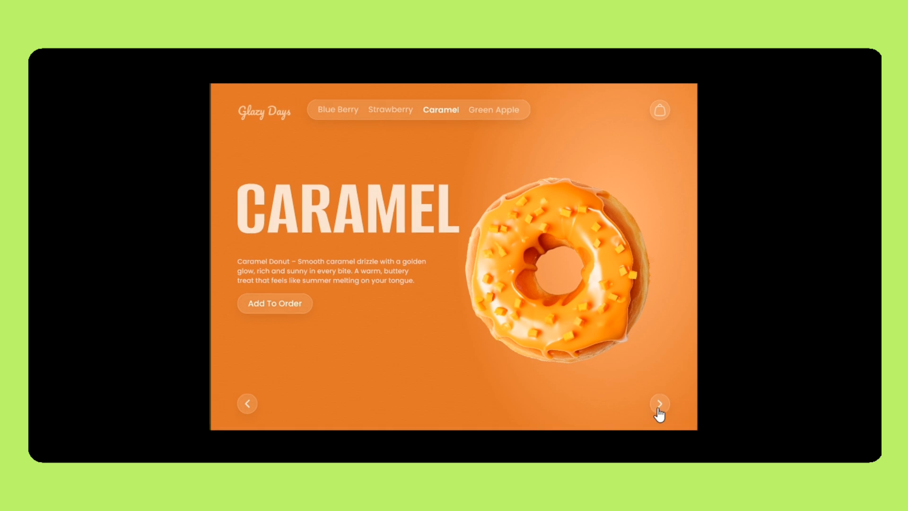